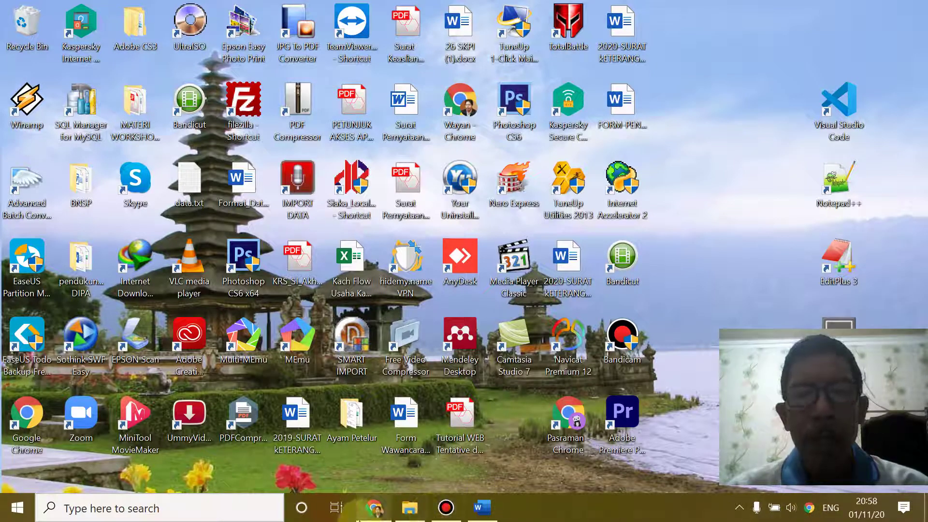
- Bring the Chrome window with the WordPress admin Dashboard to the front
left_click(376, 509)
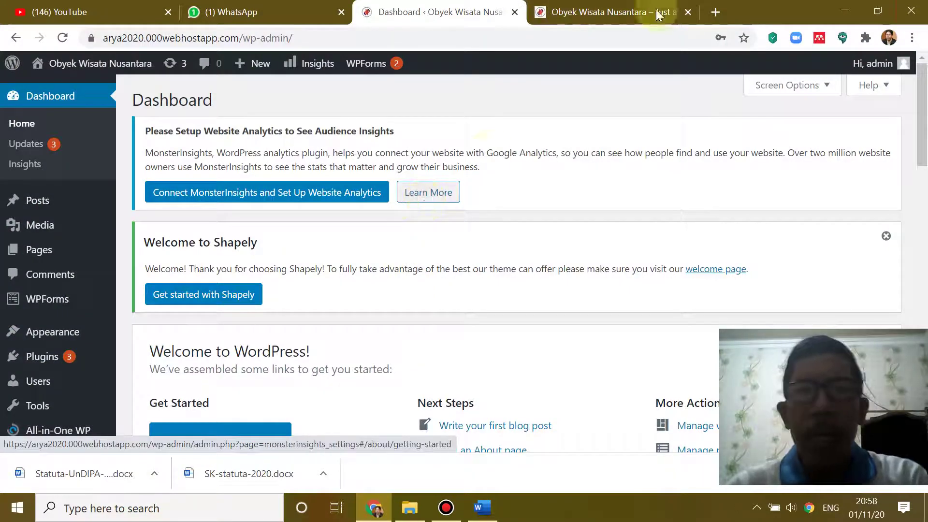
mouse_move(854, 67)
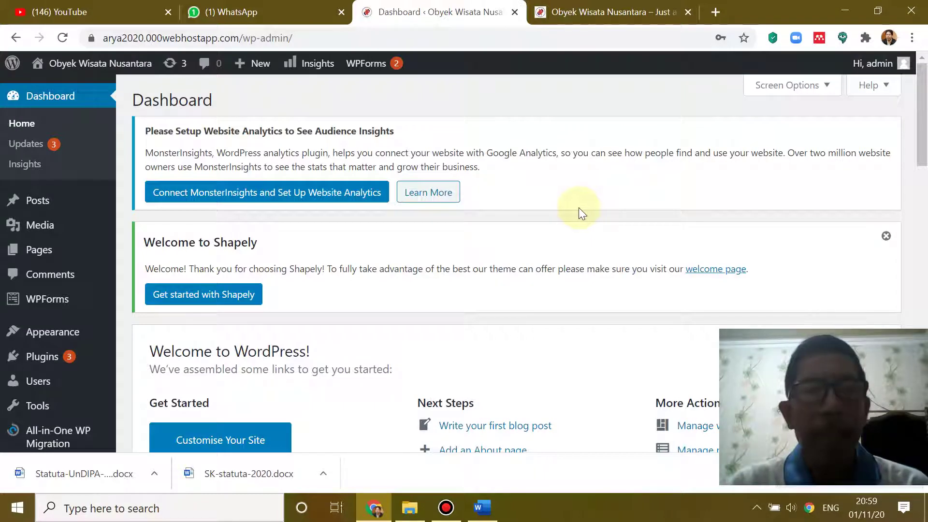
left_click(482, 508)
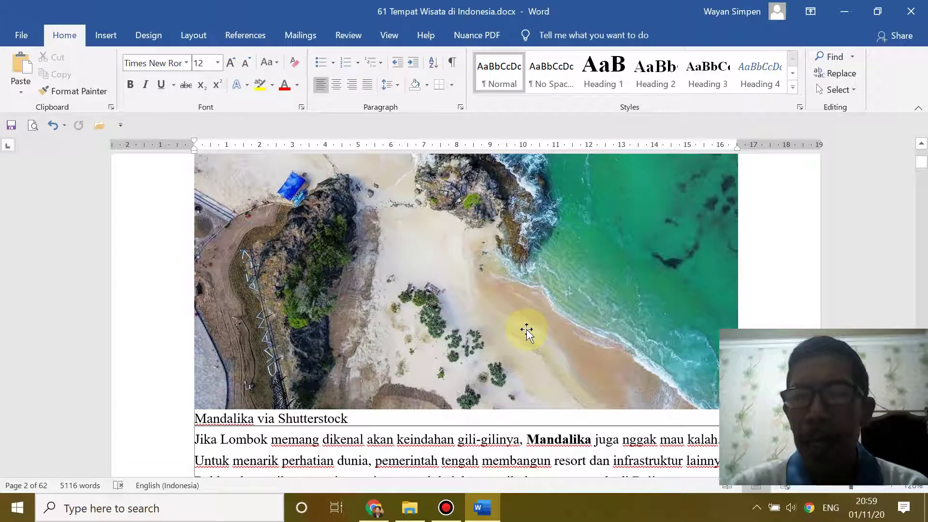
scroll(565, 330, "up", 5)
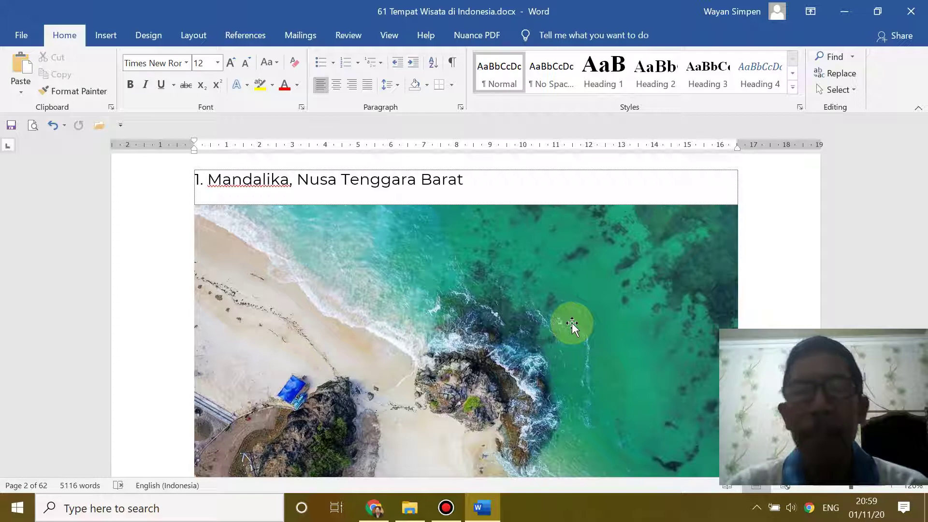
scroll(572, 323, "down", 1)
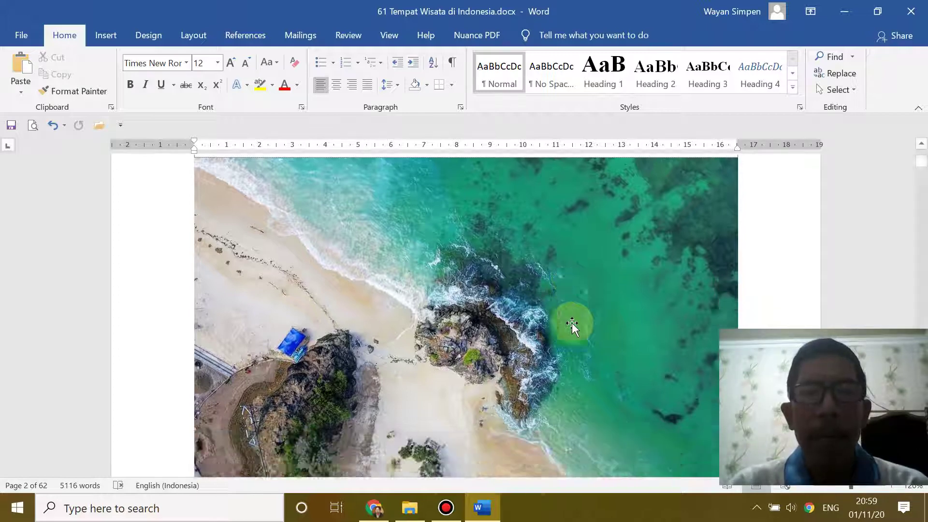
scroll(573, 323, "up", 3)
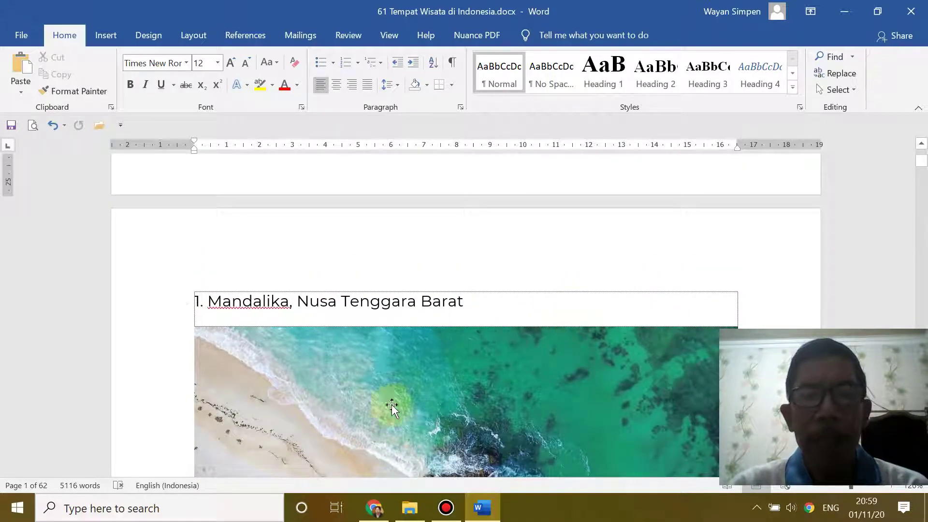
left_click(375, 506)
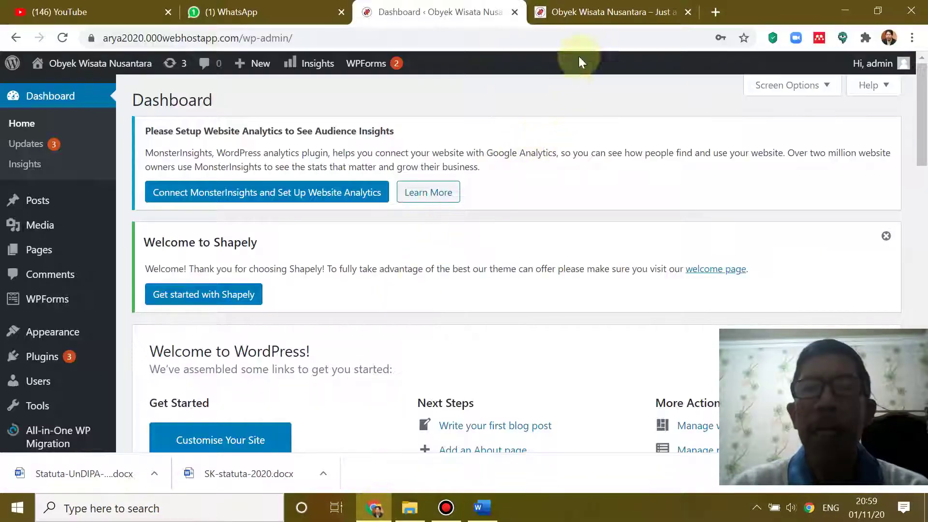
left_click(597, 12)
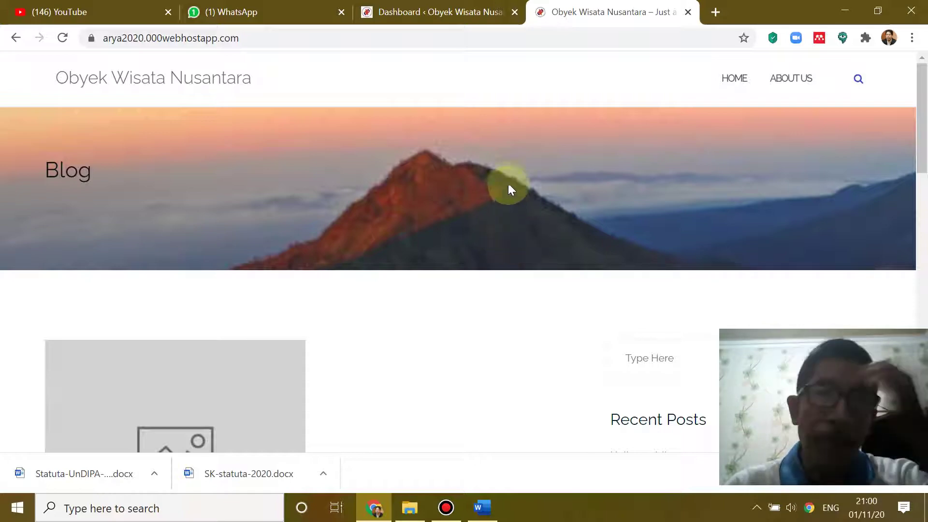
left_click(429, 19)
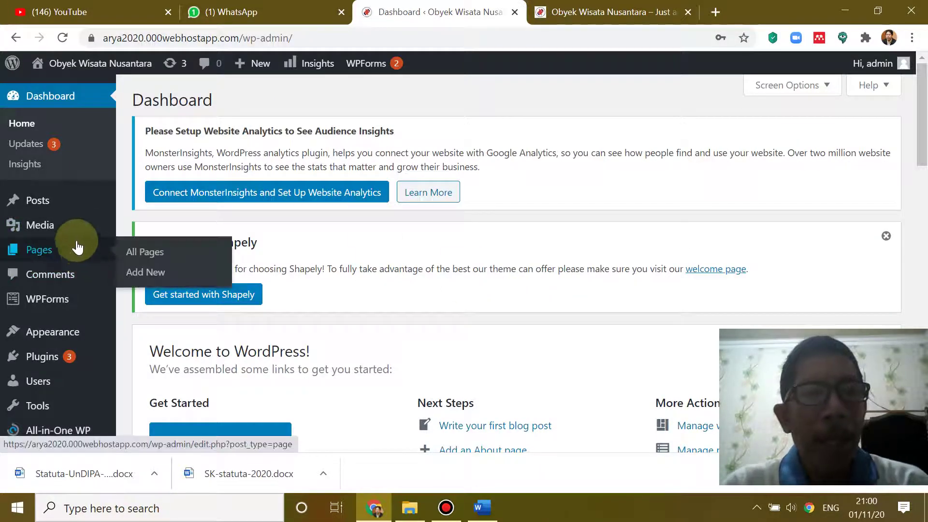
mouse_move(41, 208)
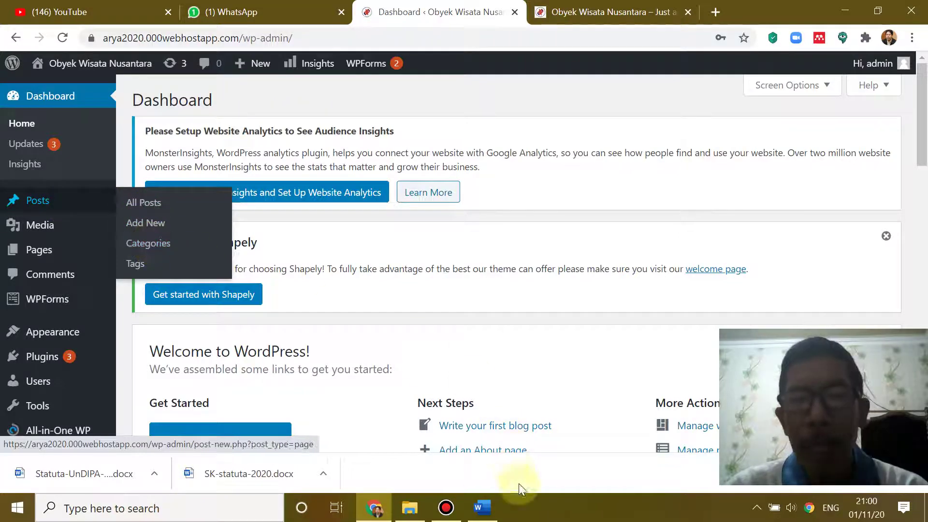
- Switch to the Word document and show the '1. Mandalika, Nusa Tenggara Barat' section
left_click(481, 506)
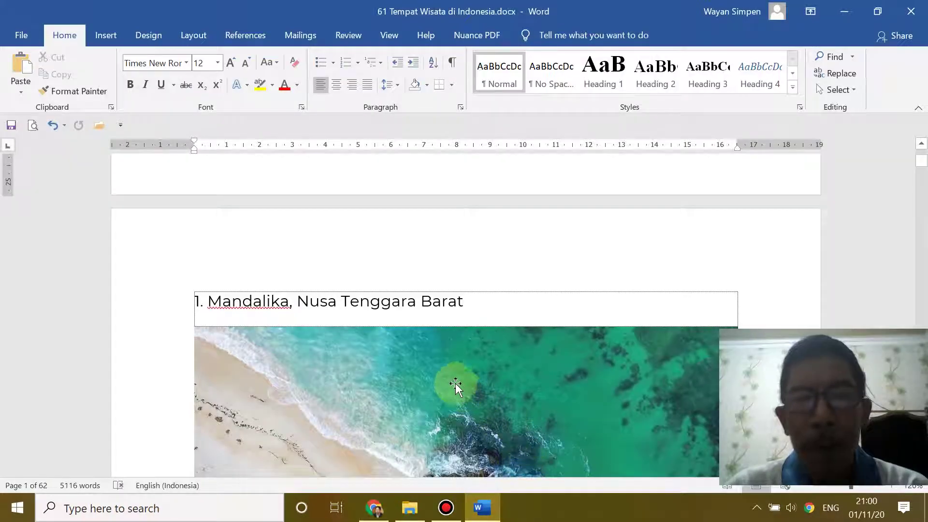
scroll(444, 369, "down", 3)
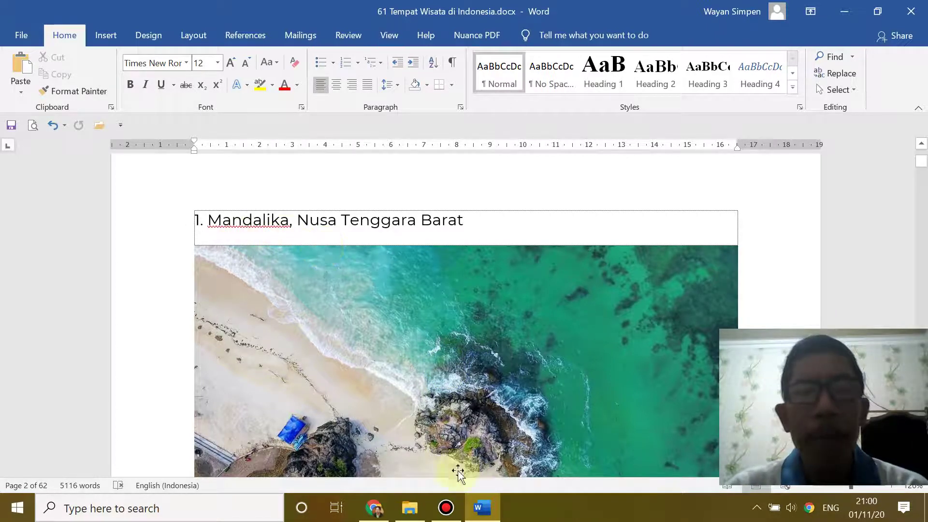
- Return to Chrome and open the Posts > Categories page in WordPress admin
mouse_move(493, 519)
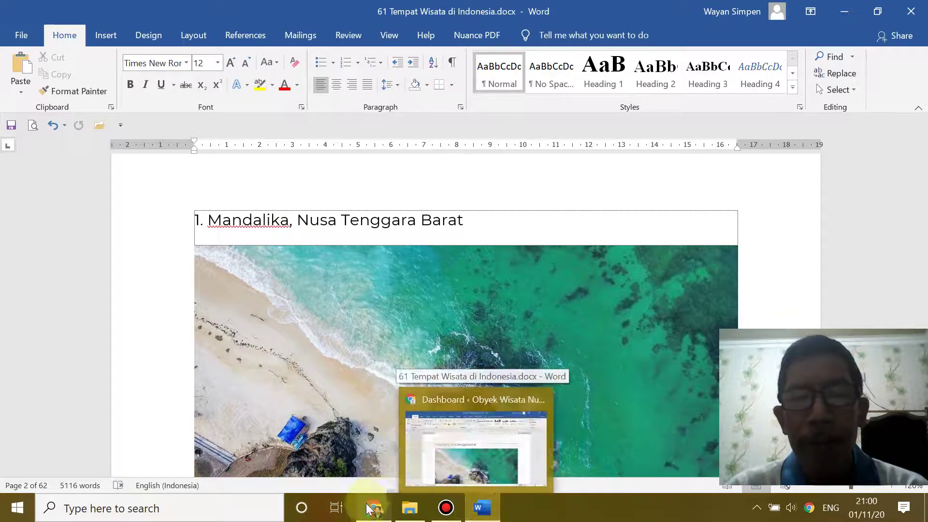
left_click(374, 508)
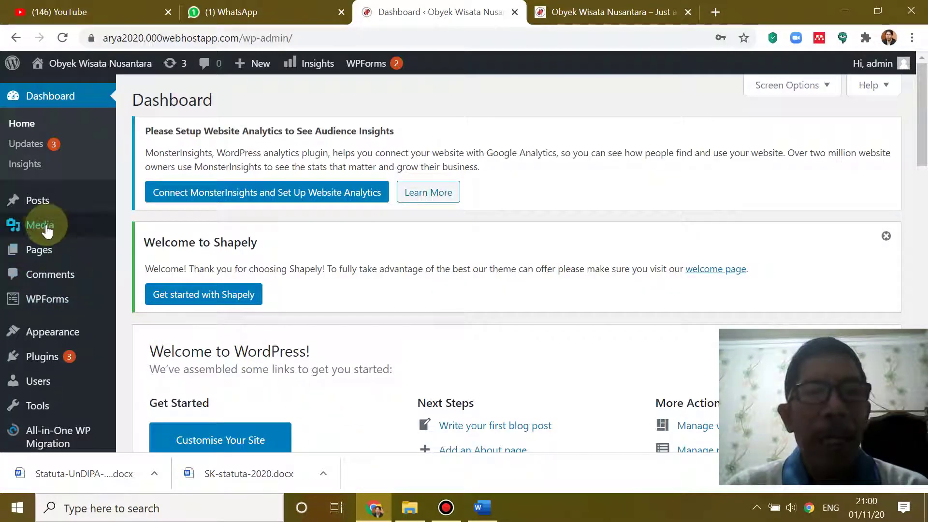
mouse_move(72, 221)
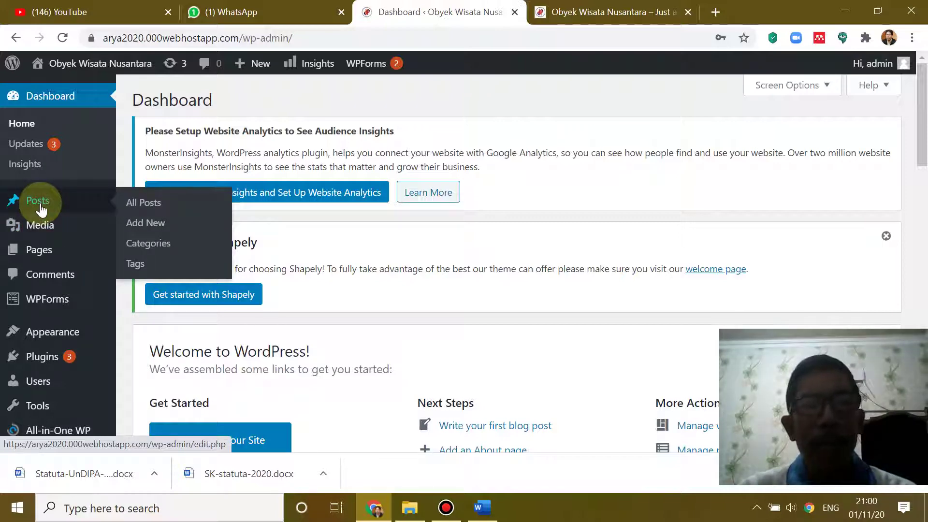
left_click(161, 246)
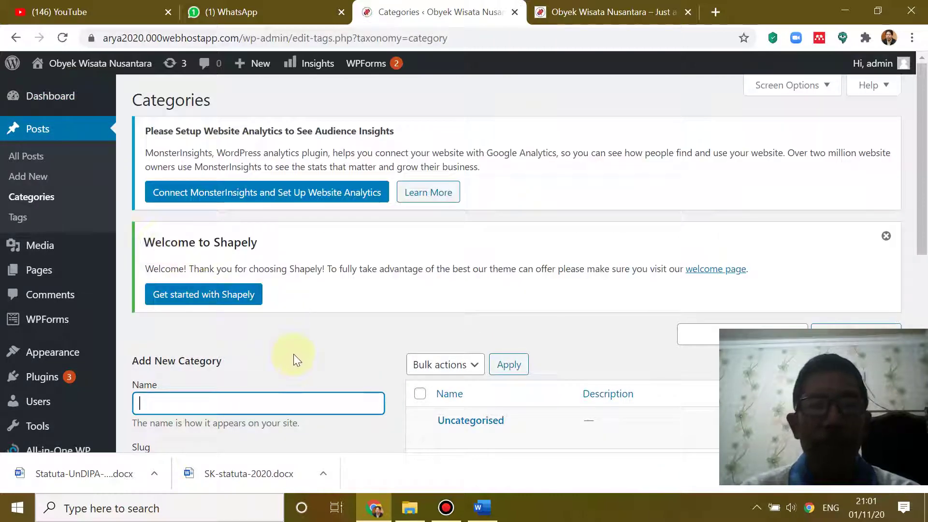
- Create a post category named 'Alam', which appears with slug alam and 0 posts
scroll(294, 354, "down", 2)
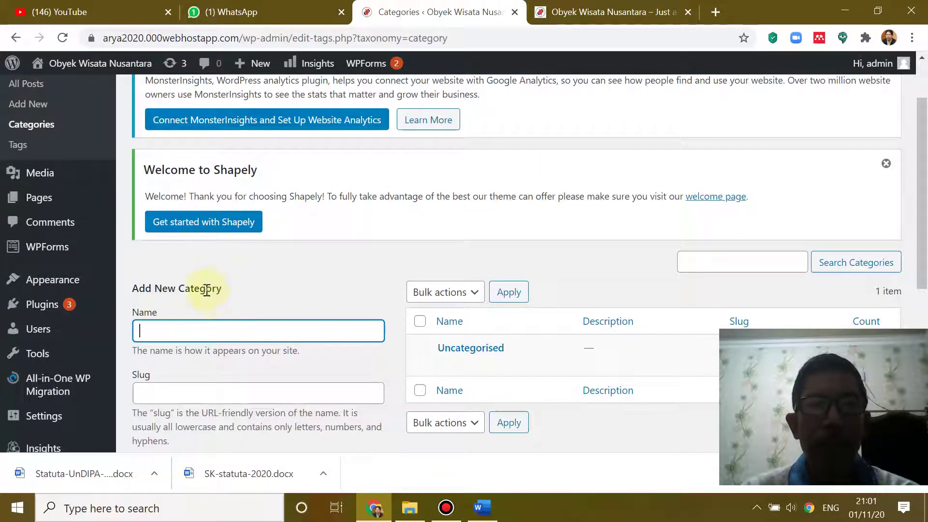
scroll(227, 314, "down", 2)
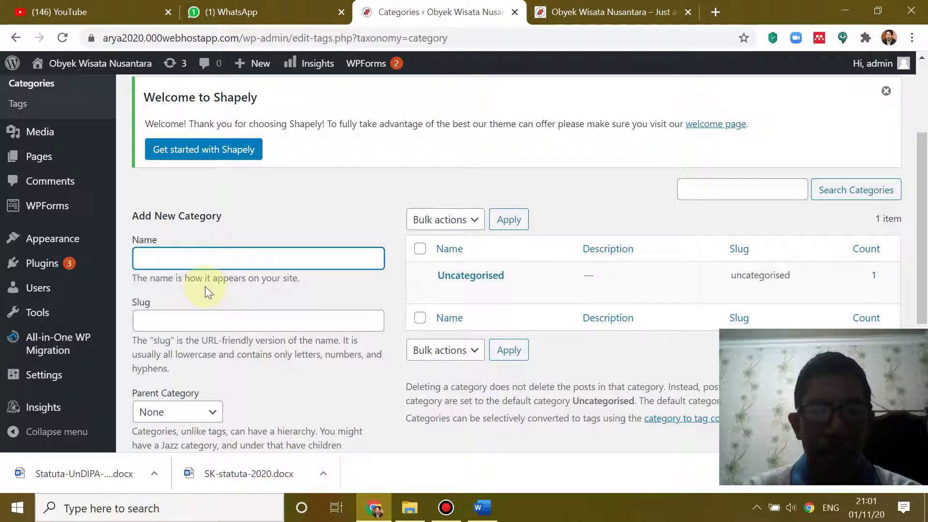
type("a")
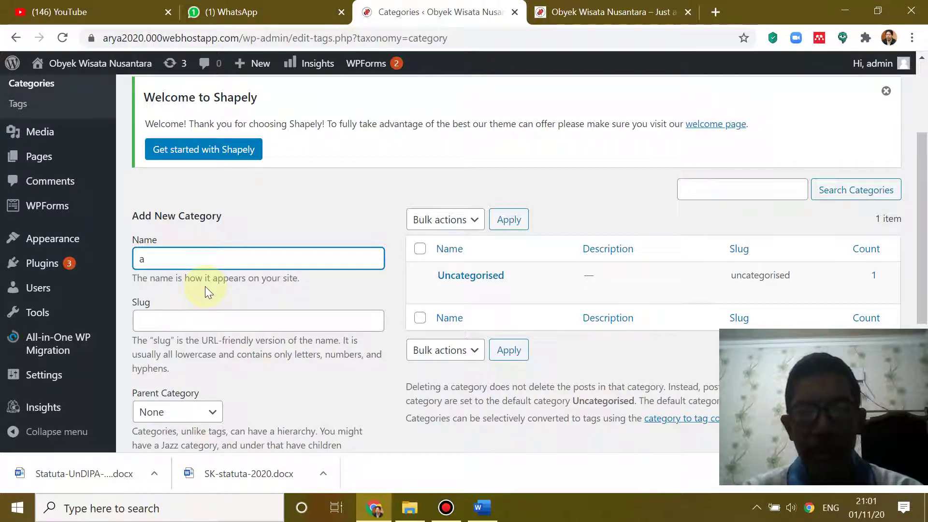
type("LAM")
key("BackSpace")
key("BackSpace")
key("BackSpace")
key("BackSpace")
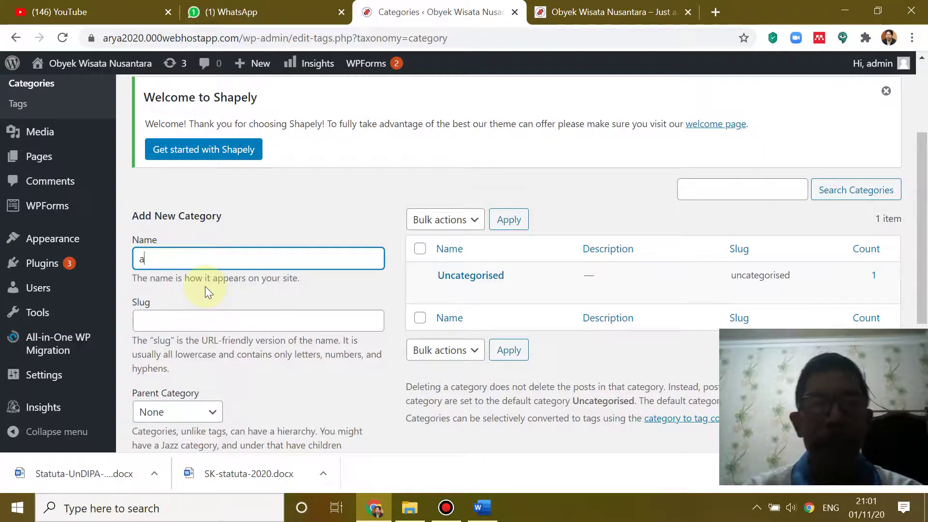
type("A")
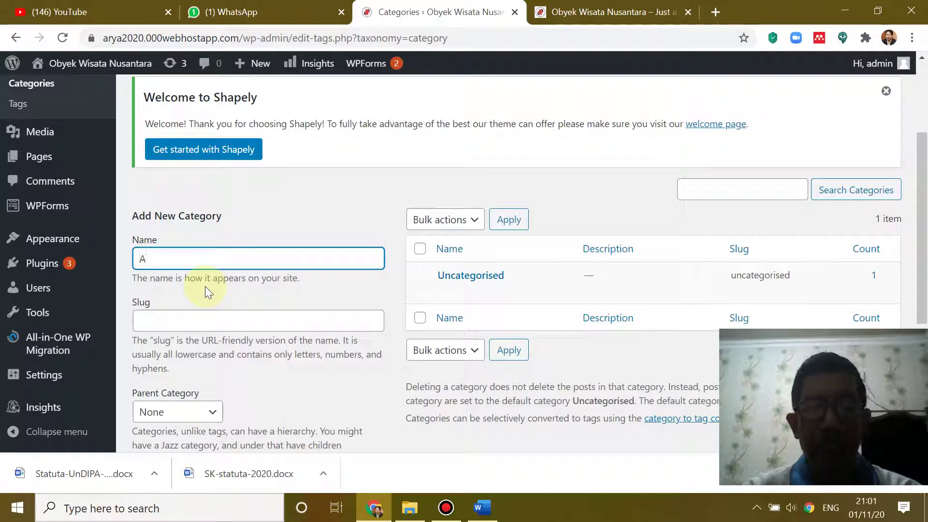
type("lam")
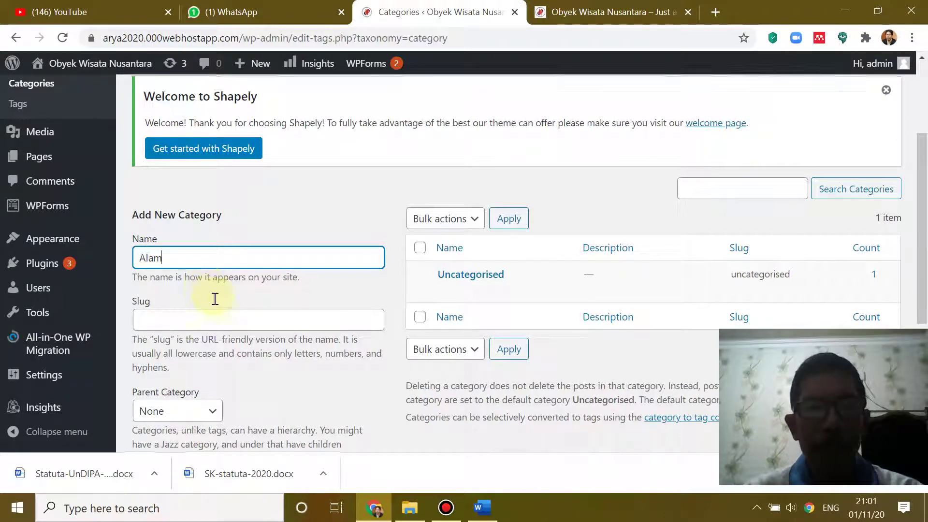
scroll(213, 298, "down", 4)
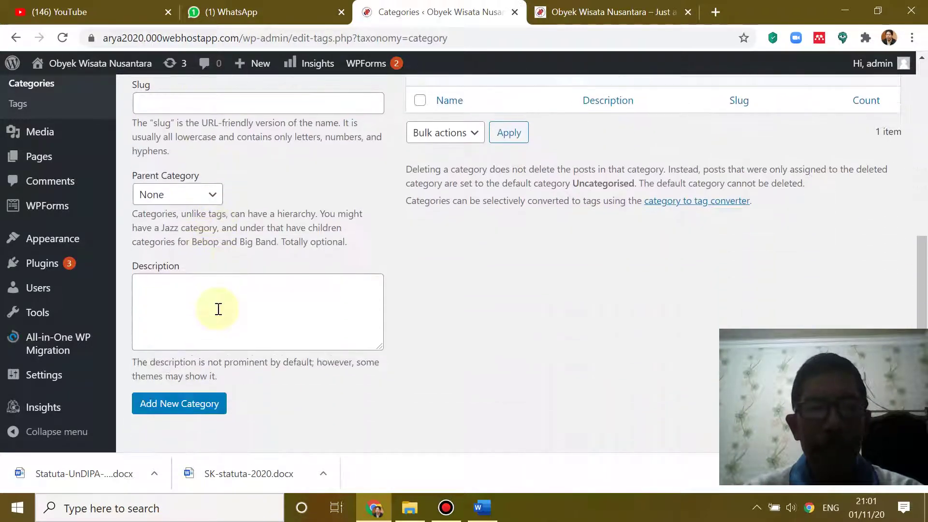
left_click(185, 406)
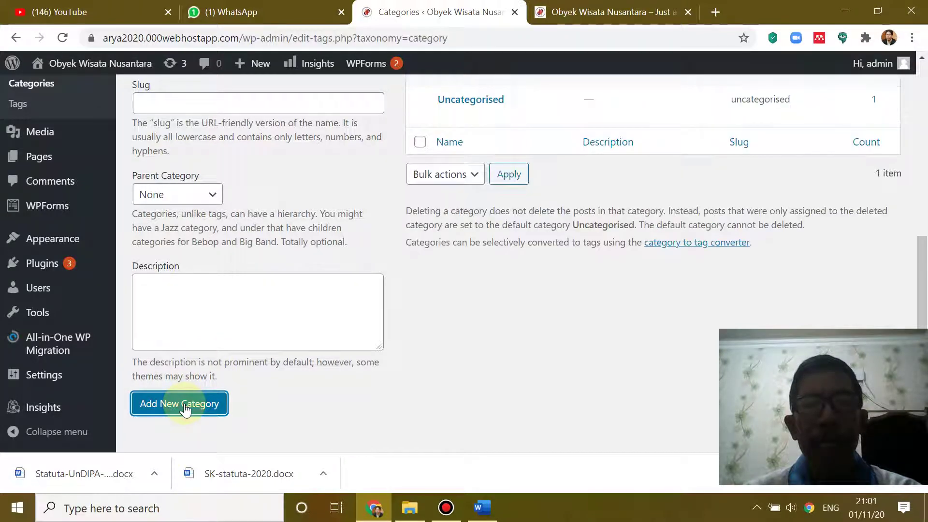
scroll(521, 247, "up", 3)
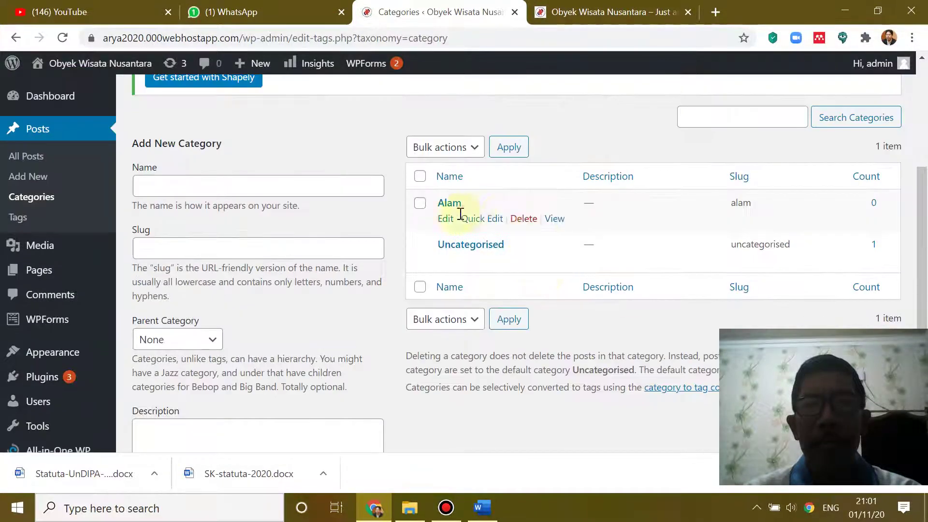
mouse_move(478, 236)
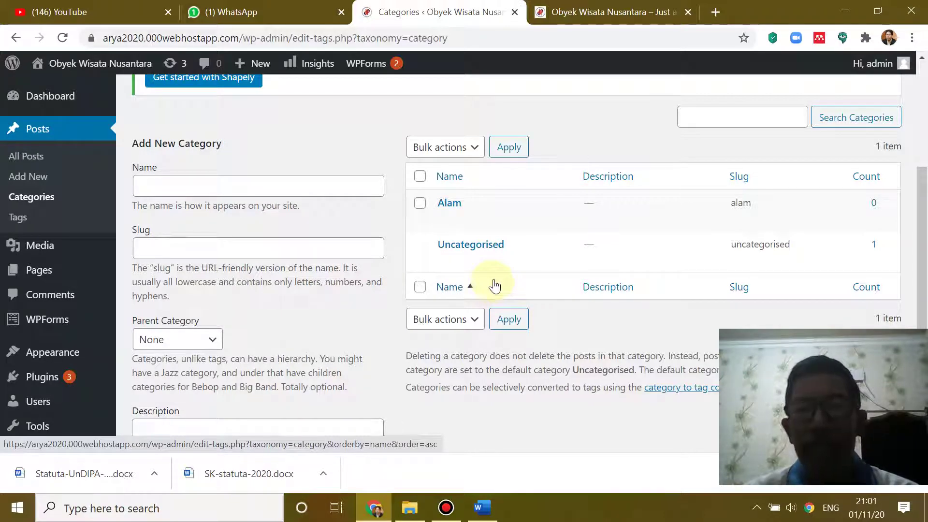
mouse_move(511, 233)
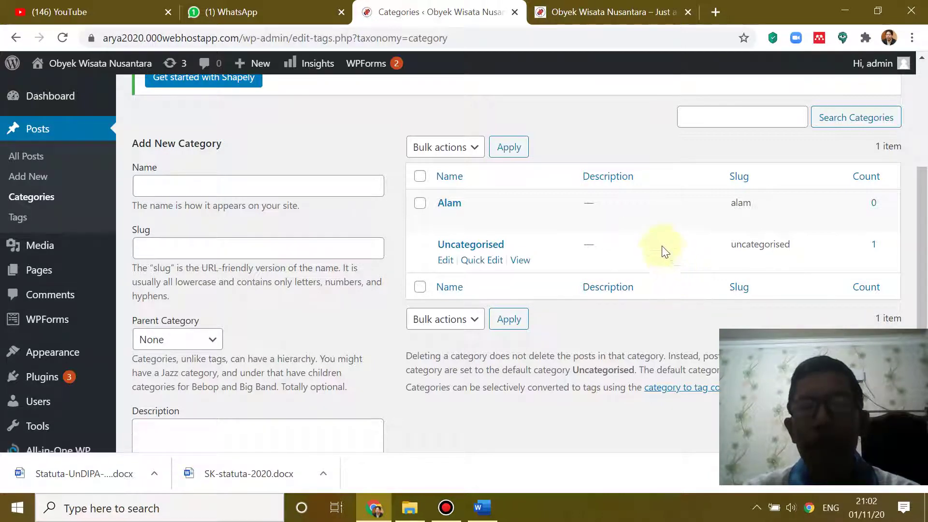
- Add a new post category named 'Sejarah'
left_click(243, 186)
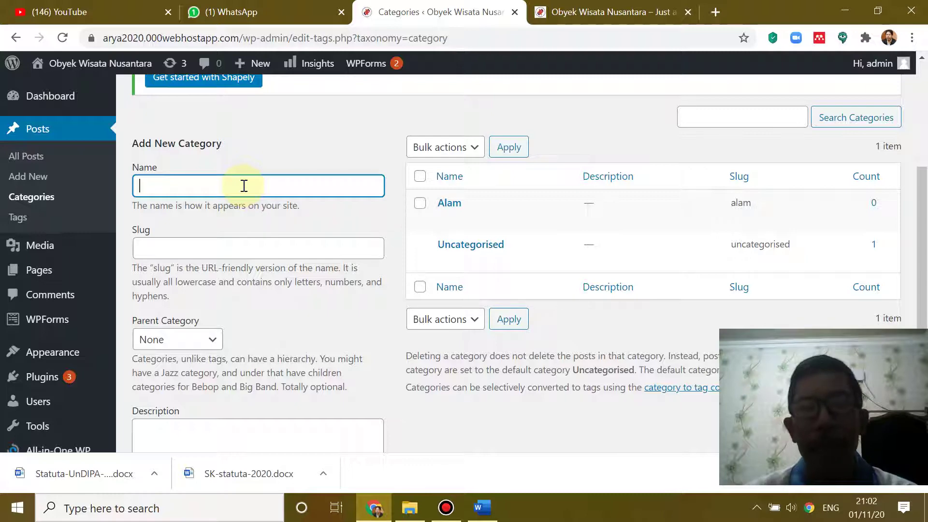
type("Se")
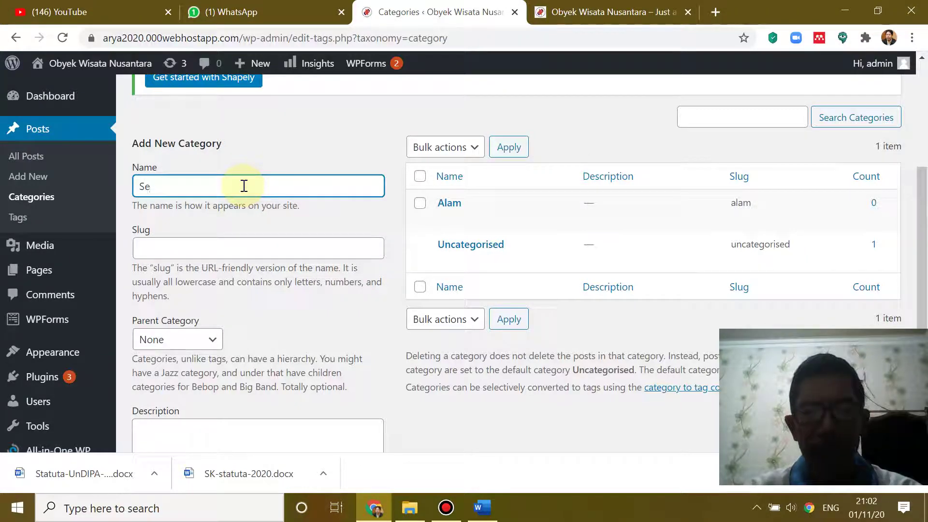
type("jarah")
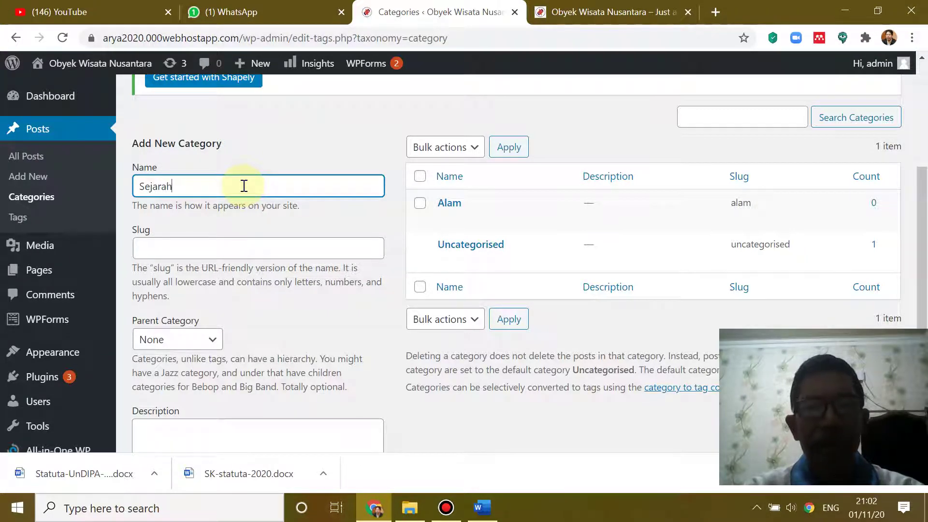
scroll(232, 313, "down", 3)
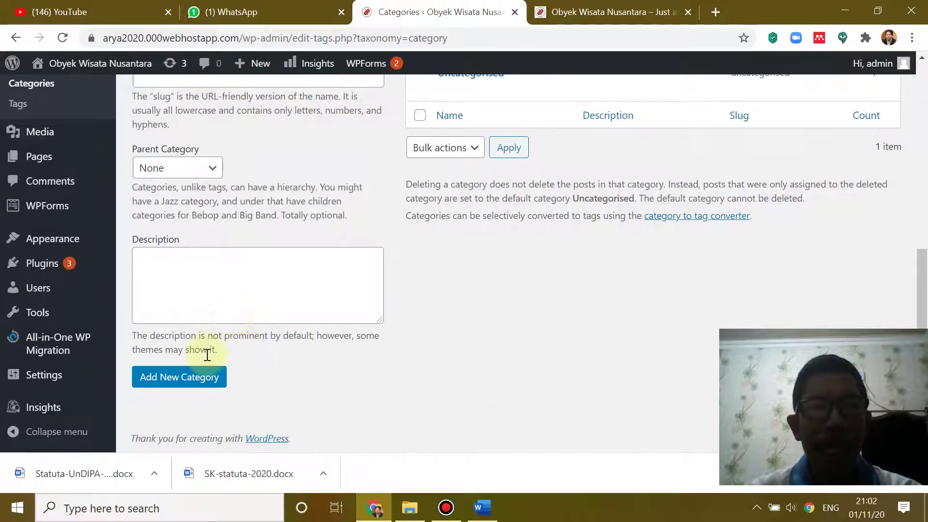
left_click(184, 384)
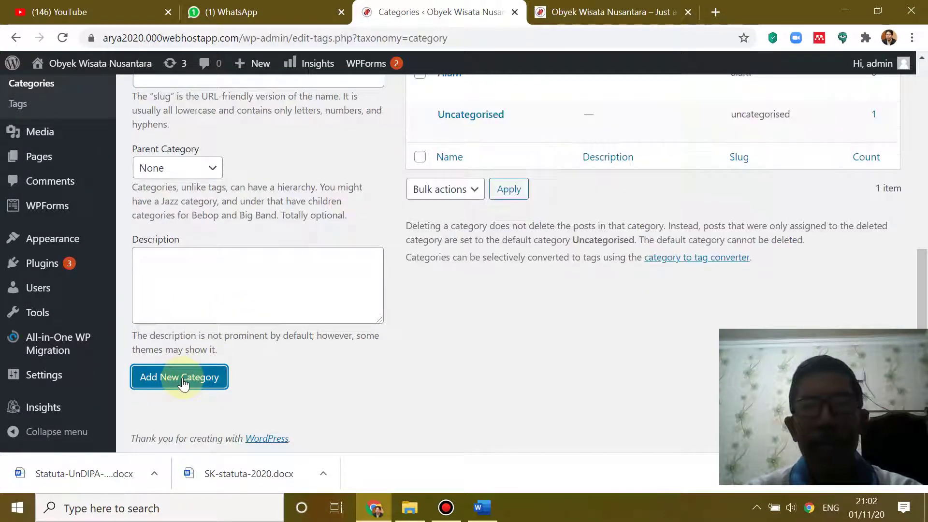
scroll(270, 306, "up", 4)
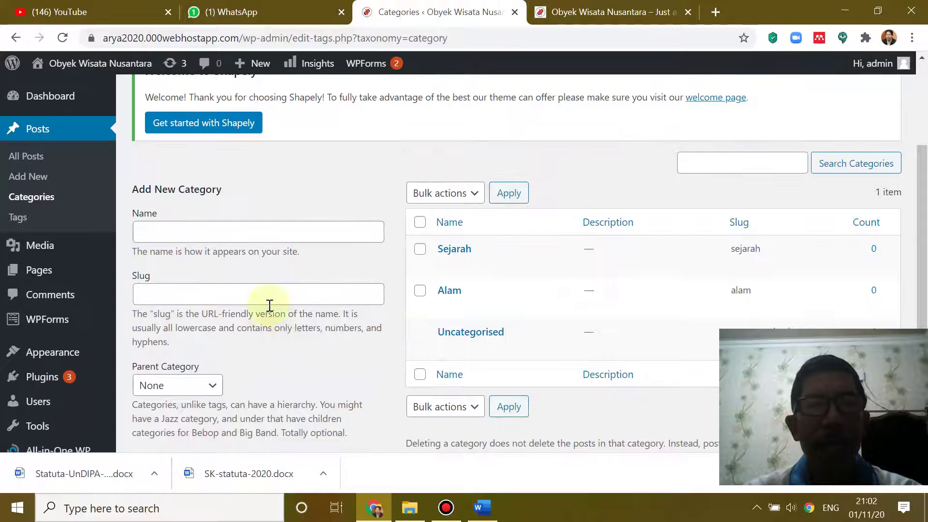
- Add a new post category named 'Bahari'
left_click(184, 232)
type("Bahari")
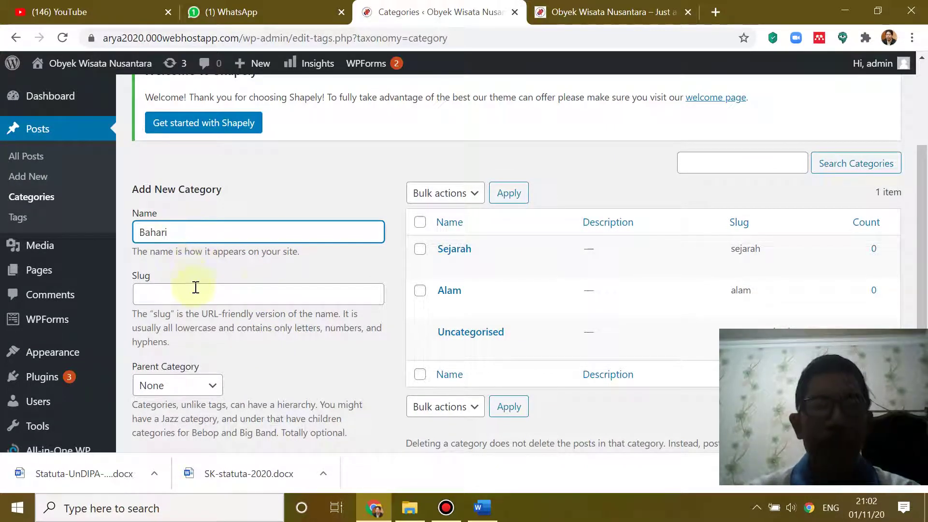
scroll(193, 286, "down", 4)
left_click(192, 379)
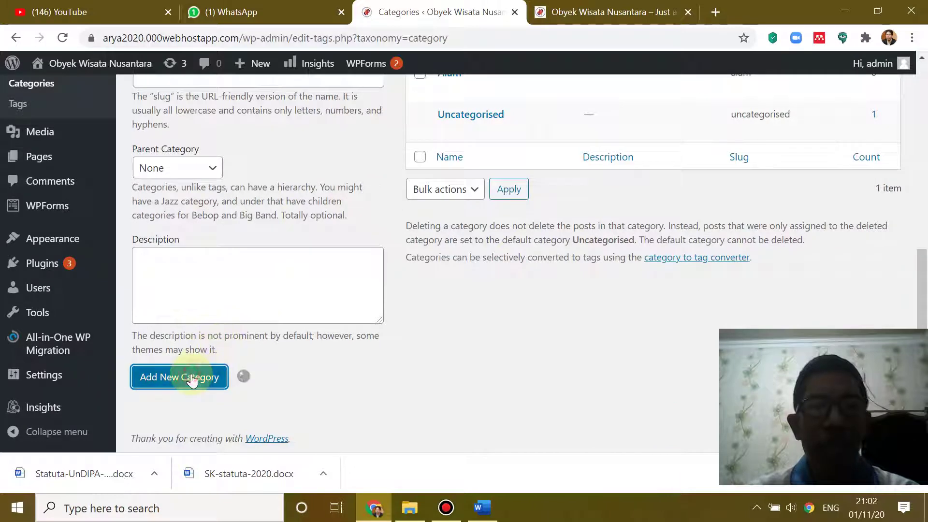
scroll(499, 377, "up", 5)
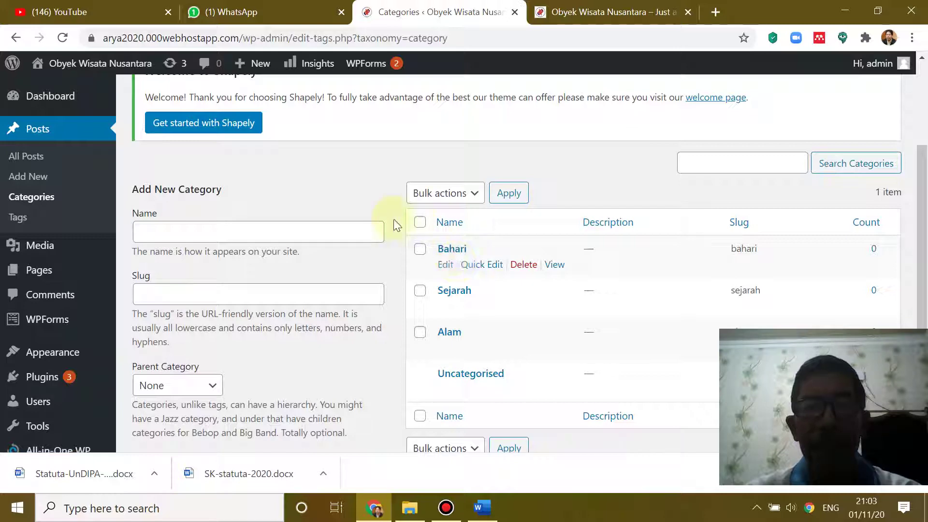
- Create the 'Relegius' category, which now heads the five-category list
left_click(207, 230)
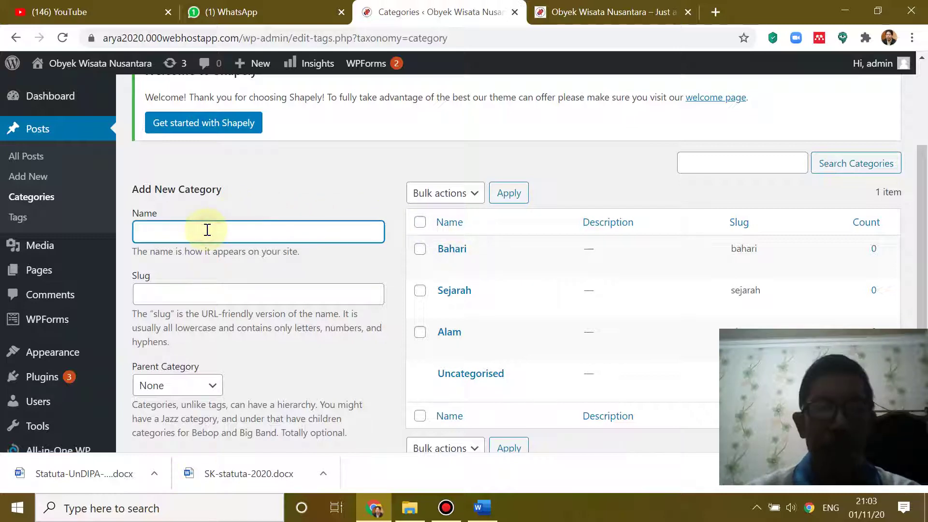
type("Rele")
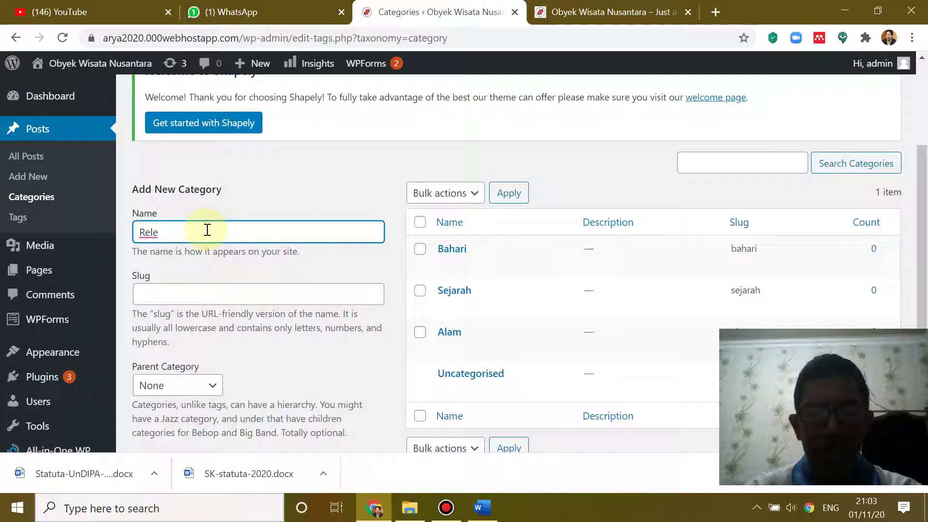
type("gius")
scroll(228, 282, "down", 4)
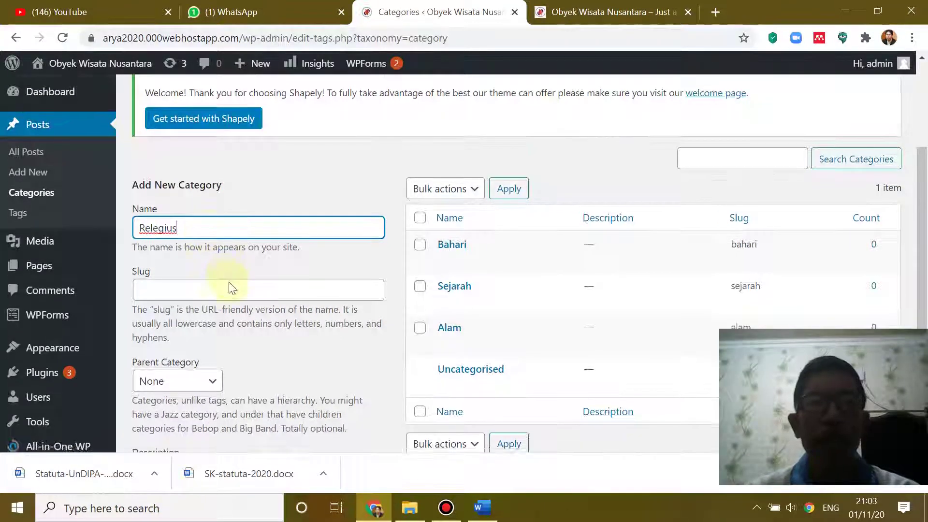
left_click(163, 379)
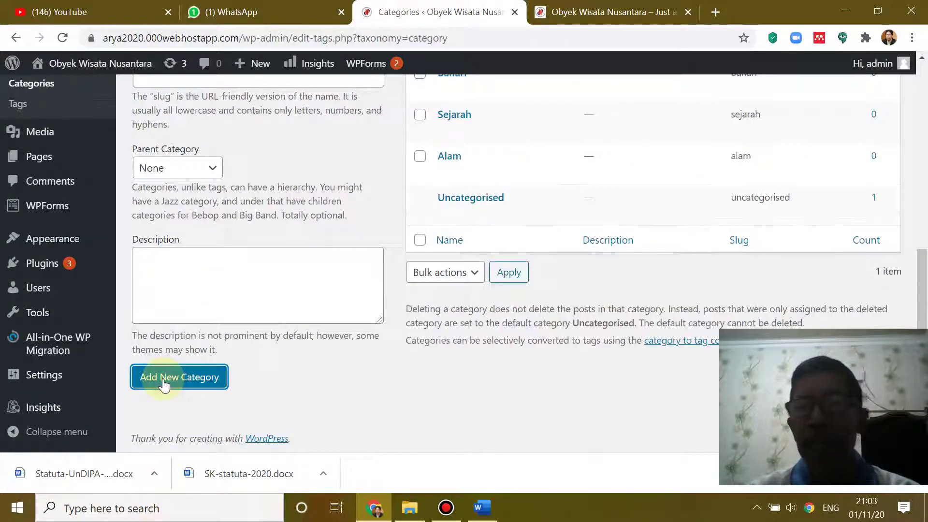
scroll(436, 414, "up", 3)
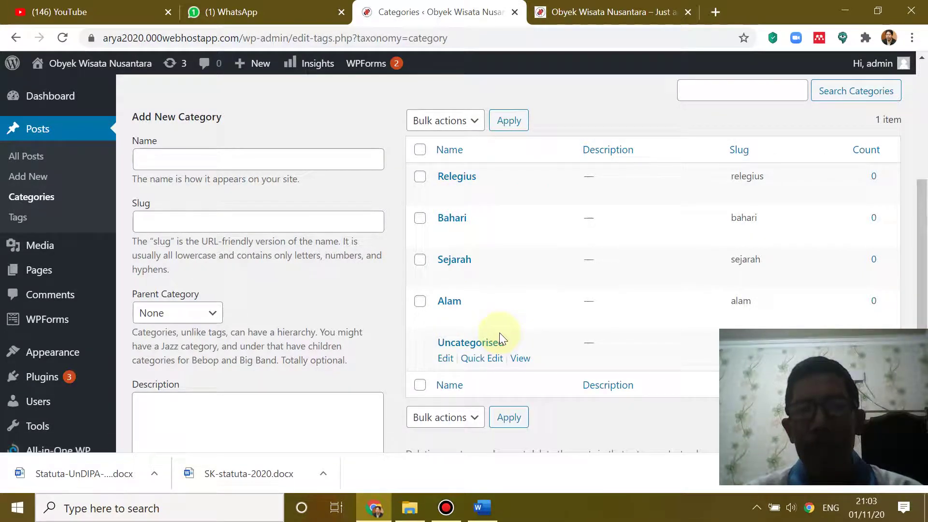
scroll(310, 250, "up", 3)
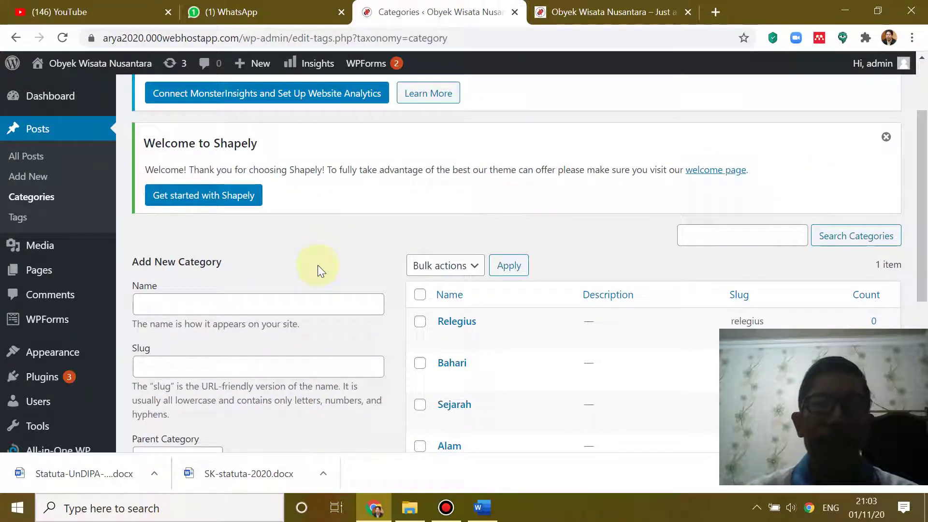
scroll(317, 265, "up", 2)
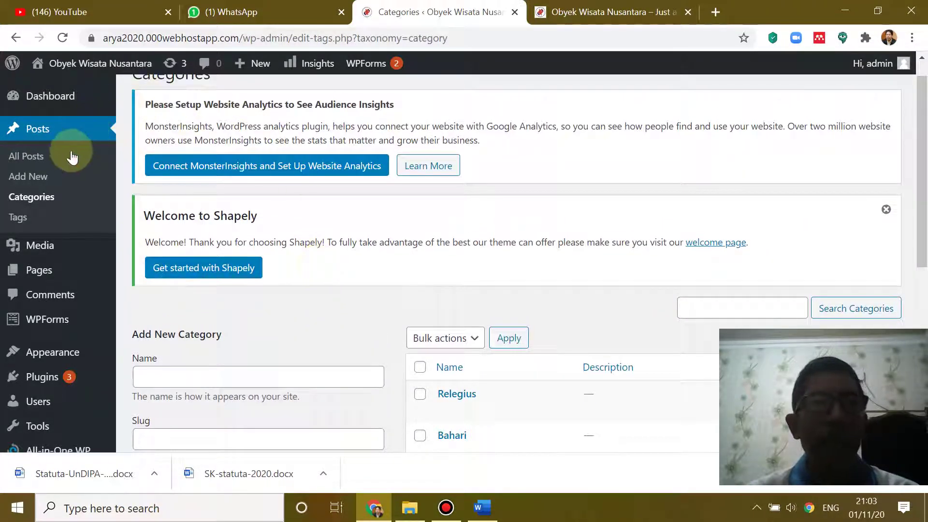
left_click(579, 12)
scroll(443, 216, "down", 3)
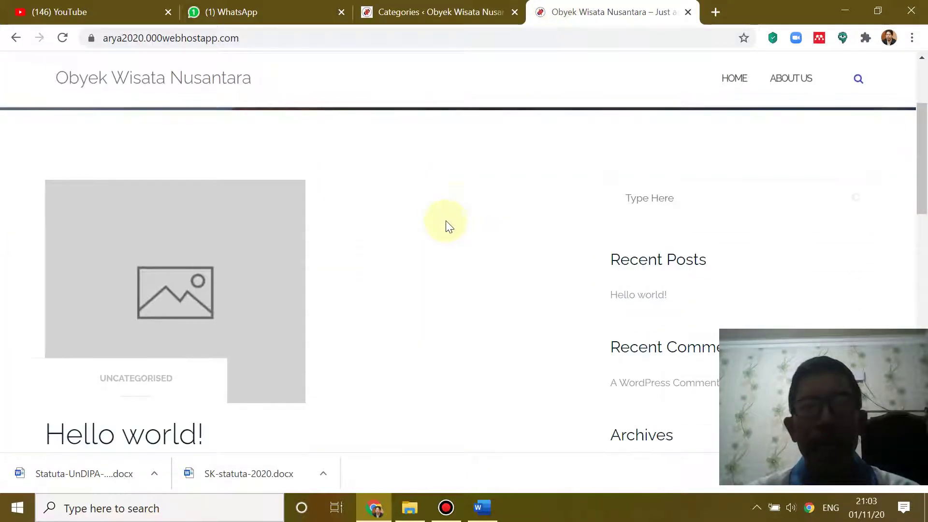
scroll(484, 106, "up", 3)
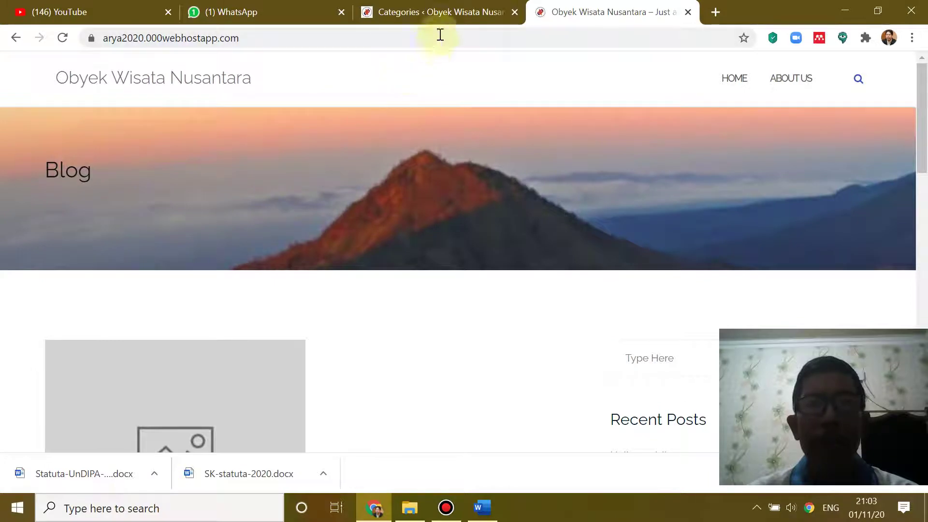
left_click(434, 7)
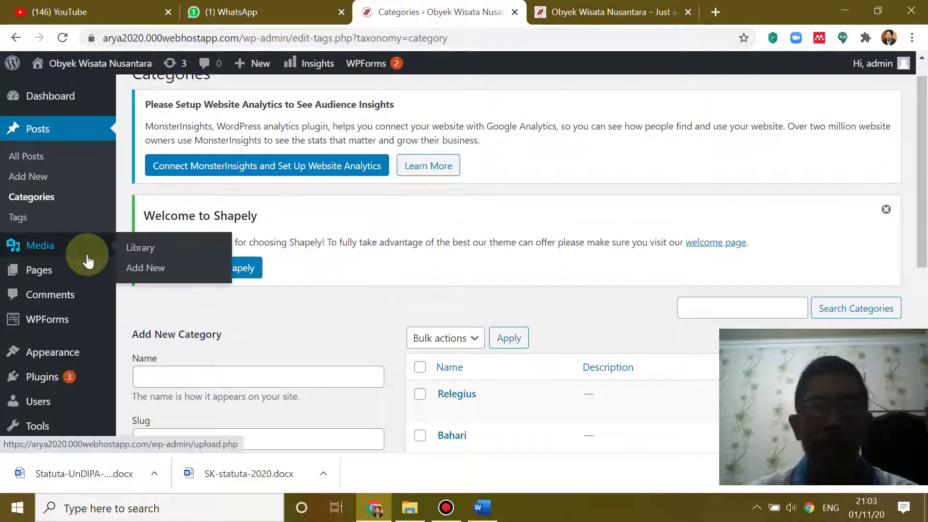
mouse_move(92, 272)
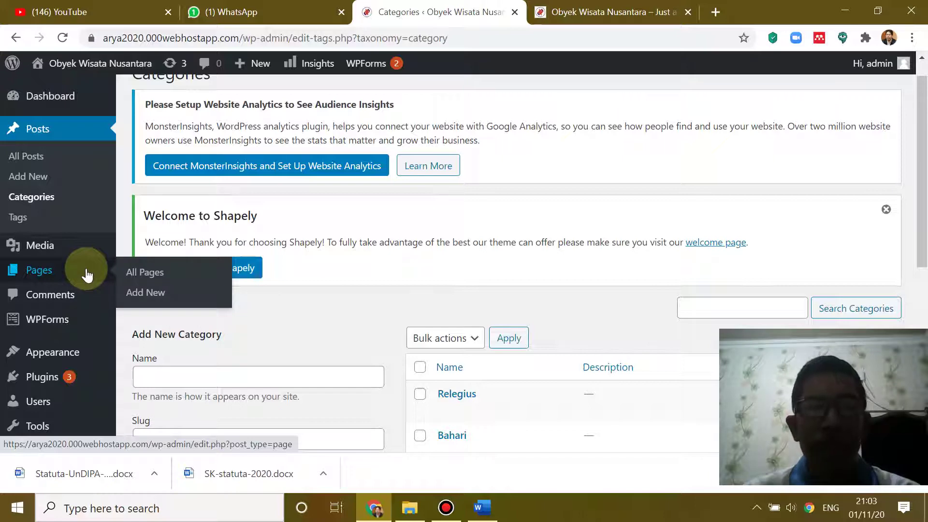
mouse_move(46, 355)
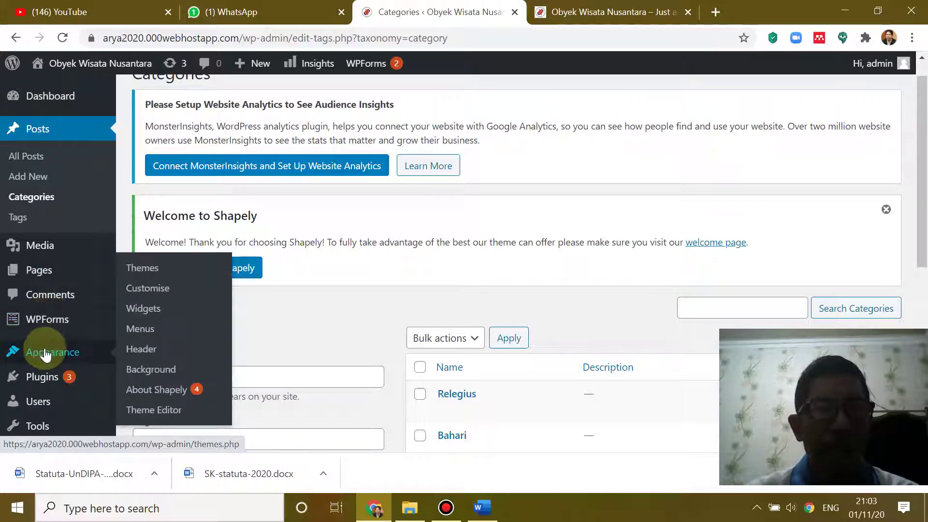
- Open the Themes page and review the 4 installed themes, with Shapely active
left_click(153, 275)
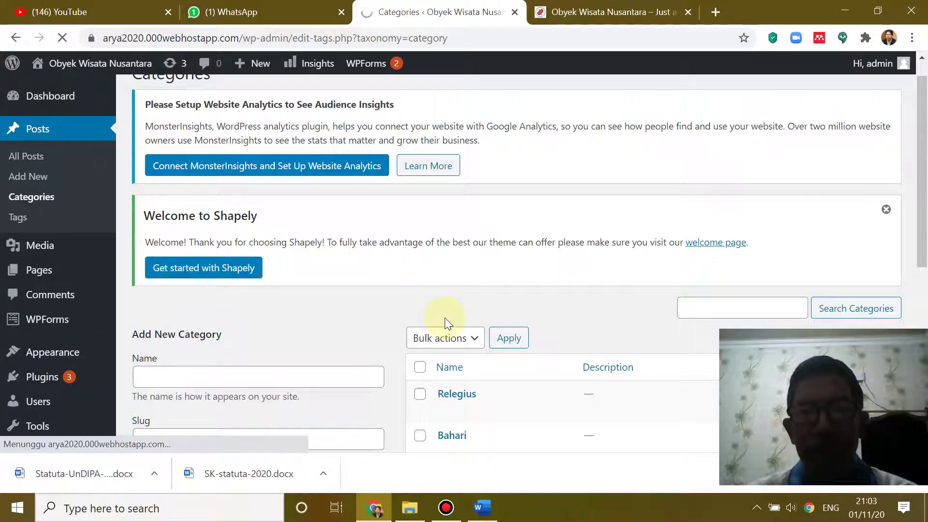
scroll(445, 318, "down", 3)
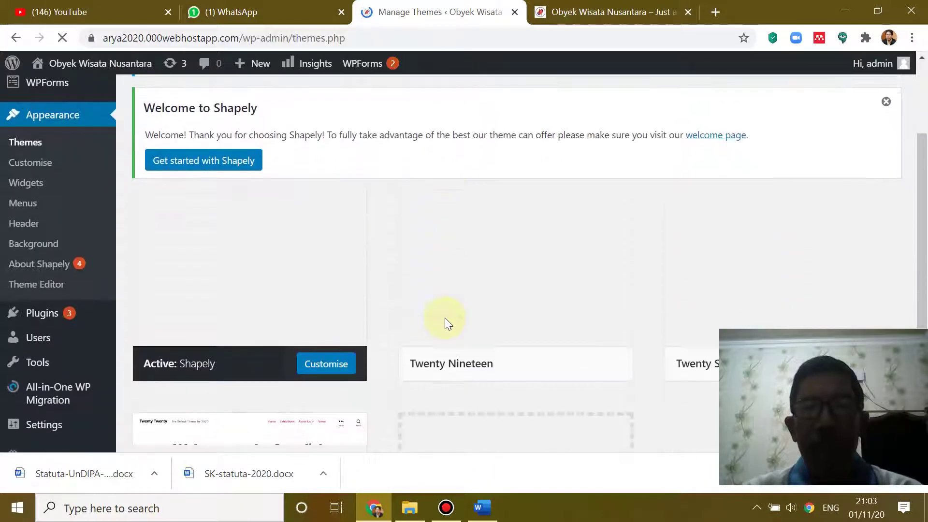
scroll(444, 316, "down", 5)
scroll(443, 315, "up", 4)
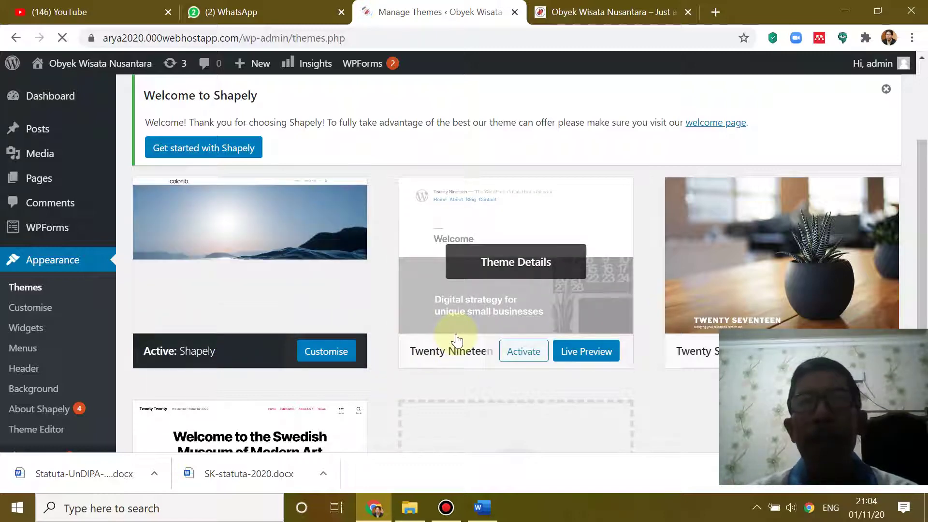
scroll(456, 340, "down", 1)
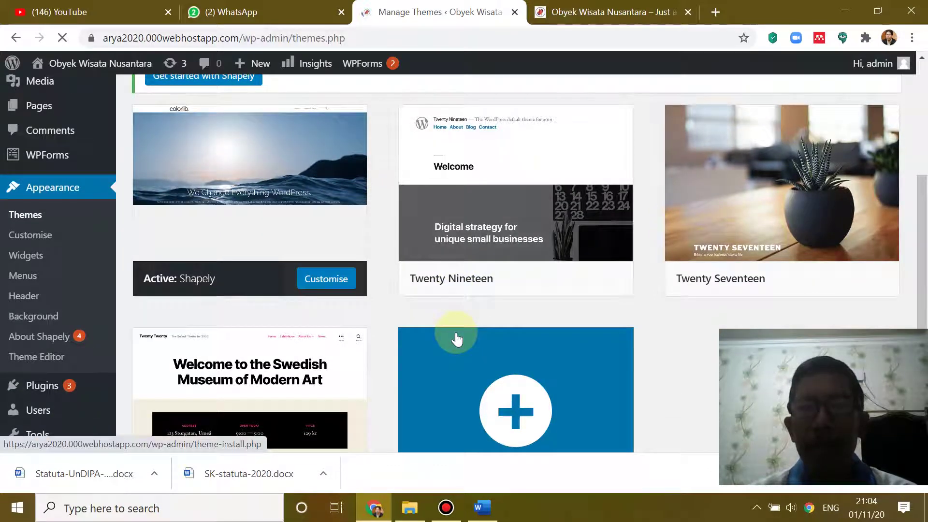
scroll(456, 340, "down", 2)
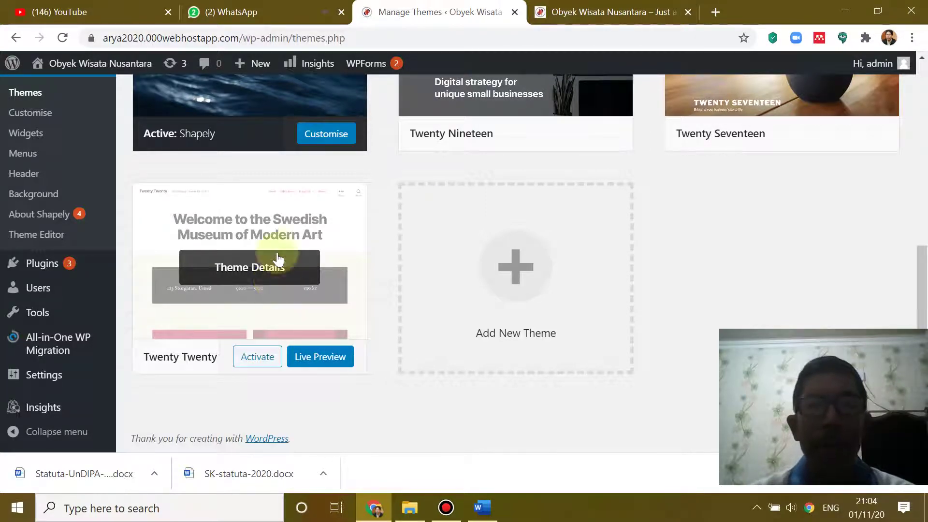
scroll(254, 181, "up", 1)
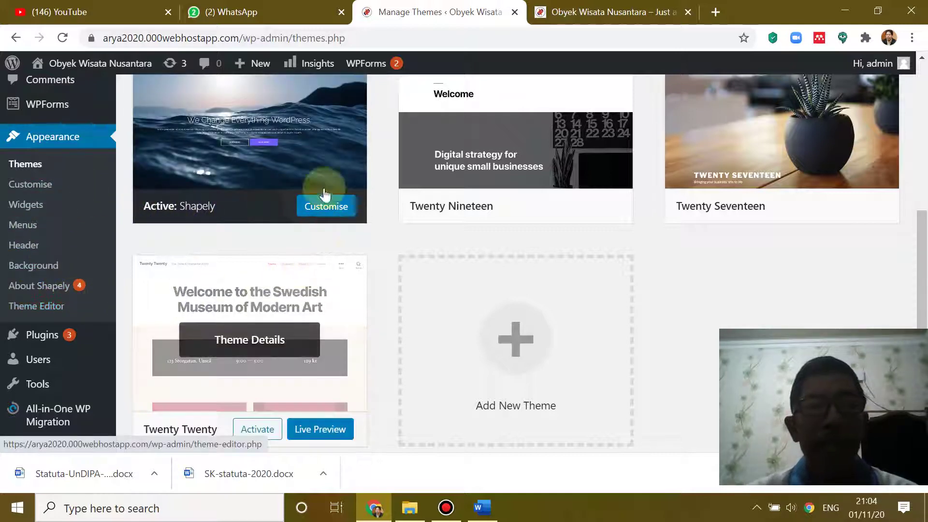
scroll(213, 203, "up", 3)
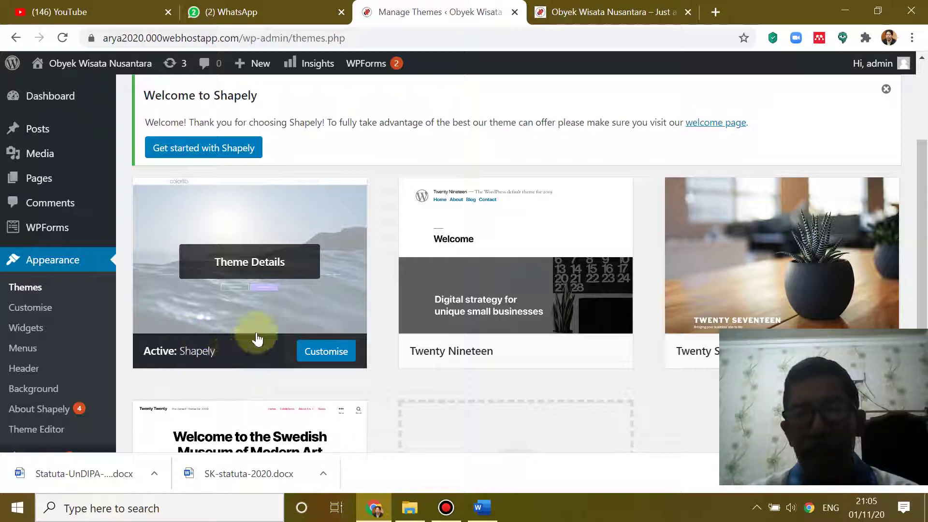
scroll(259, 337, "down", 5)
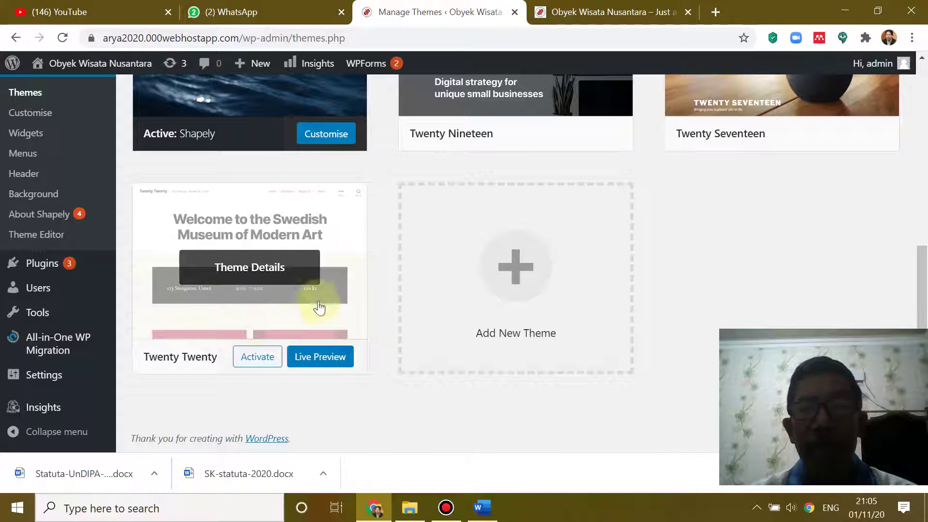
scroll(321, 265, "up", 3)
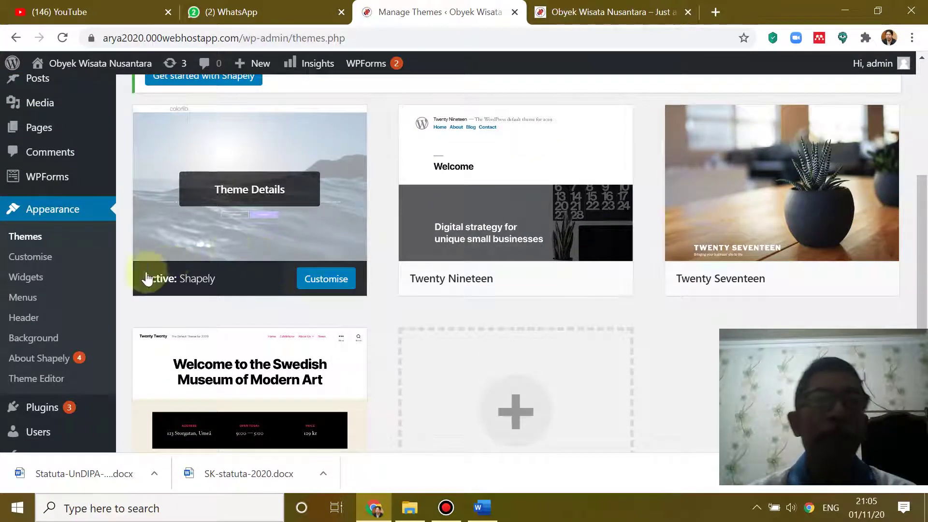
scroll(91, 265, "up", 4)
mouse_move(34, 136)
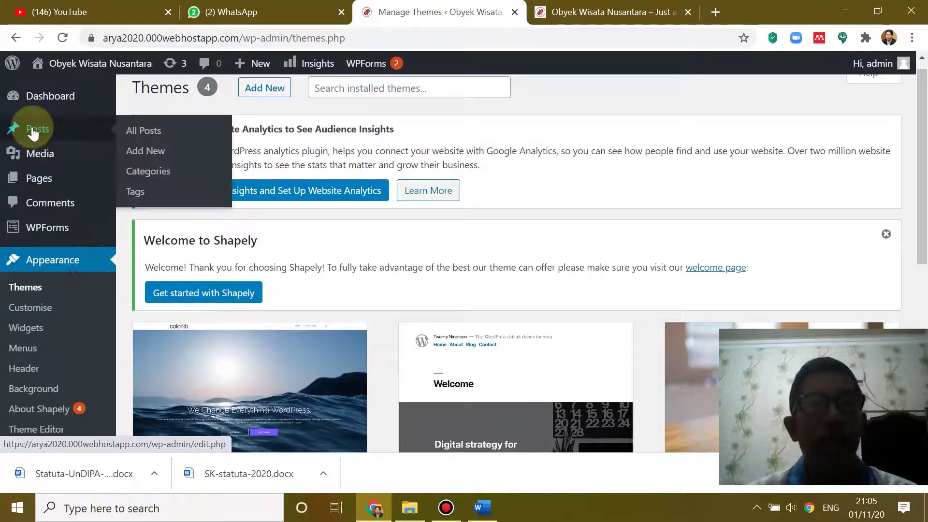
- Open All Posts, check the live front page, then return to the list showing 'Hello world!'
left_click(141, 133)
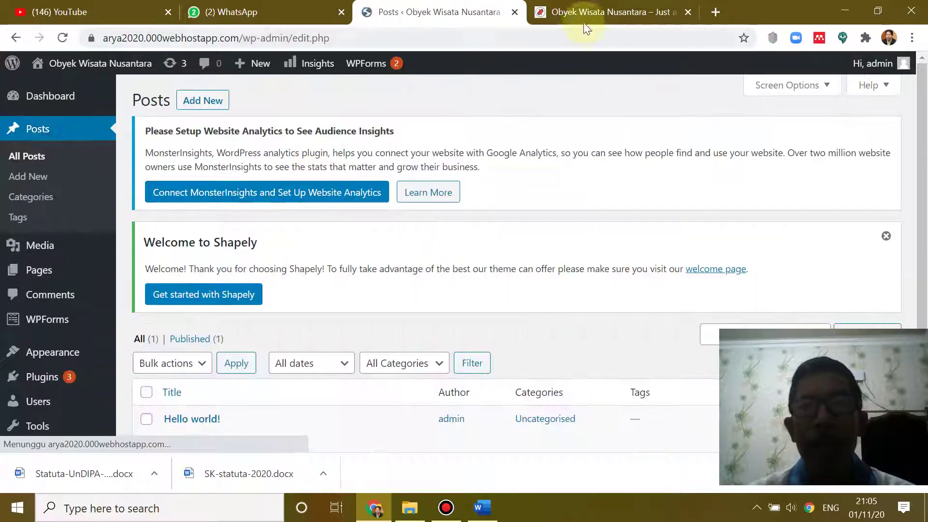
left_click(583, 12)
scroll(433, 202, "down", 5)
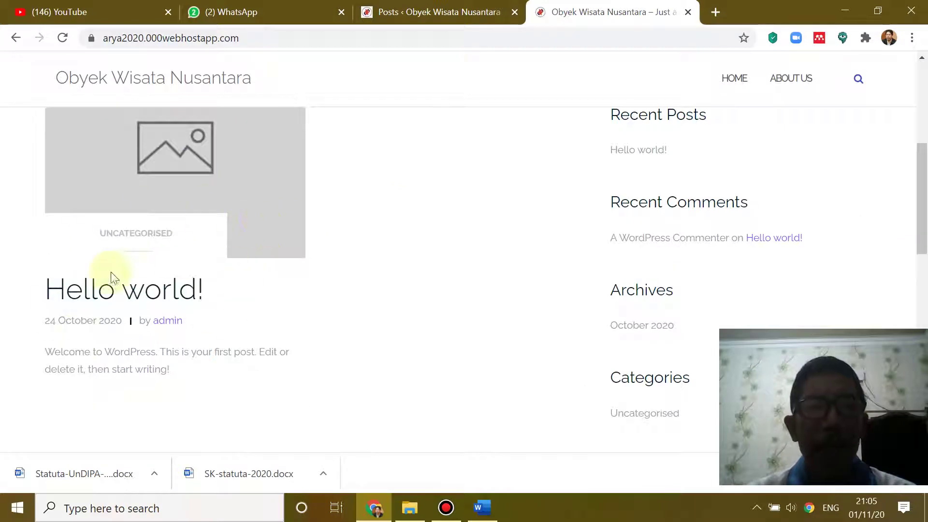
left_click(409, 13)
scroll(261, 227, "down", 3)
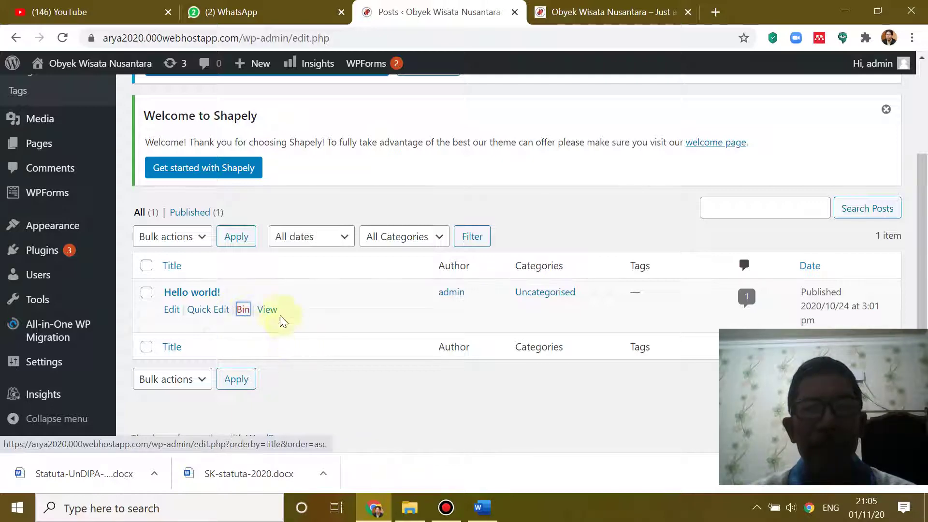
- Bin the 'Hello world!' post and confirm the reloaded front page shows Nothing Found
left_click(243, 311)
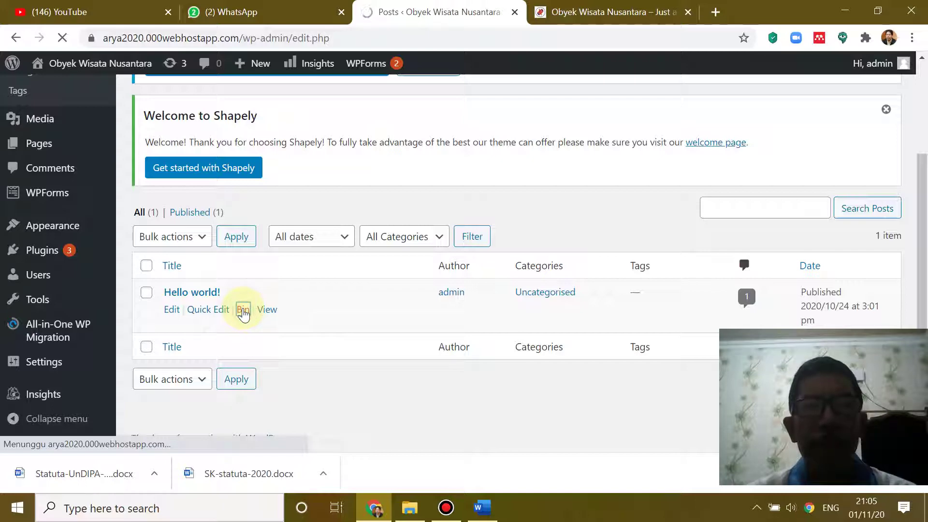
scroll(290, 275, "down", 3)
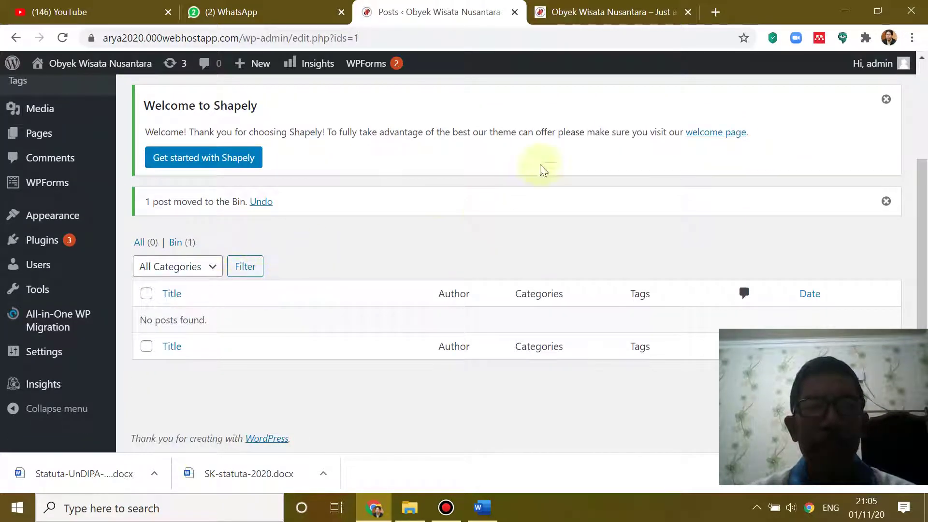
scroll(544, 170, "up", 3)
left_click(604, 12)
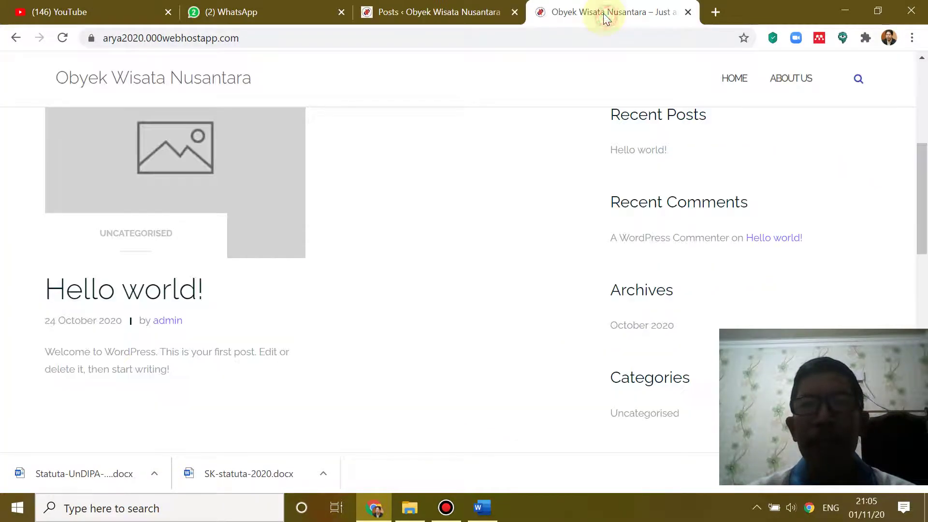
left_click(62, 38)
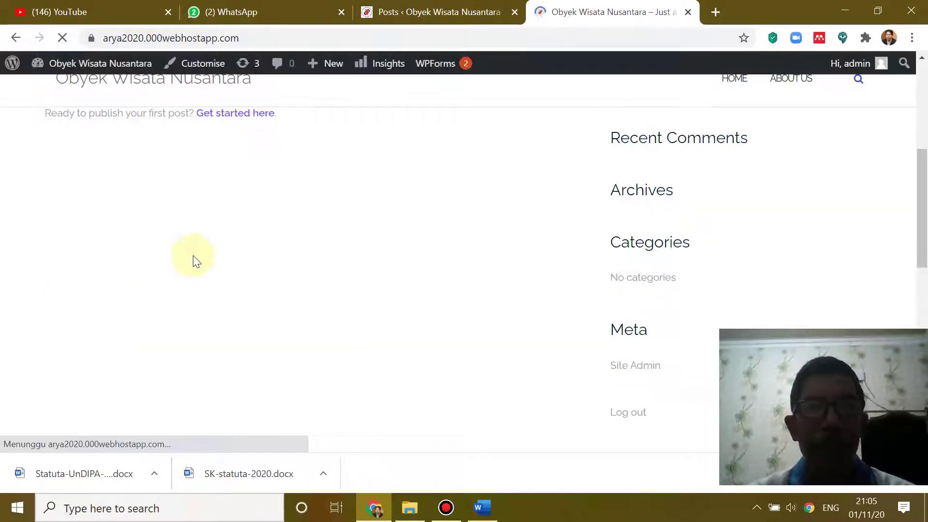
scroll(387, 265, "down", 5)
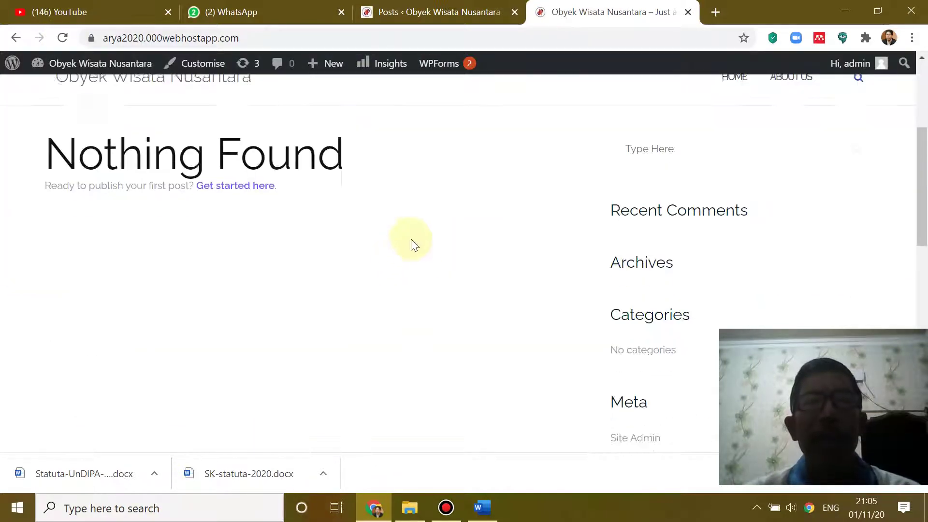
scroll(400, 197, "up", 3)
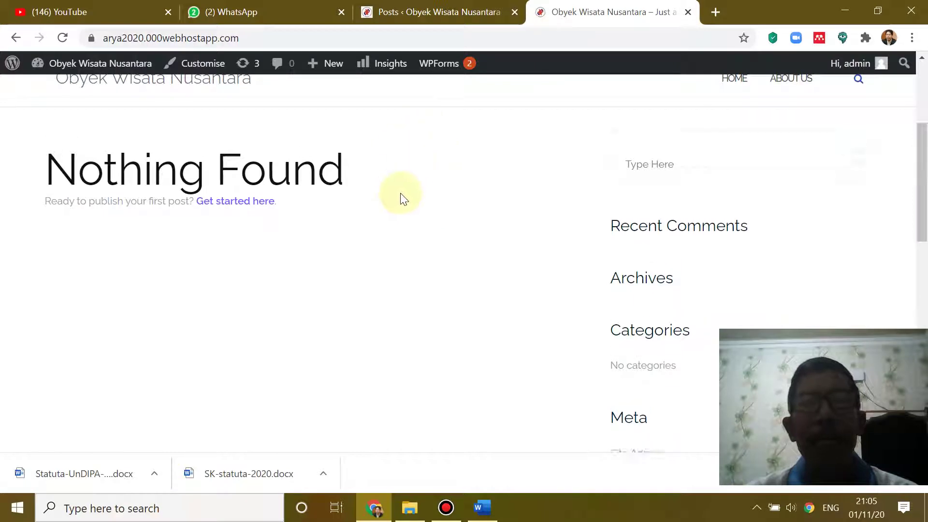
left_click(441, 16)
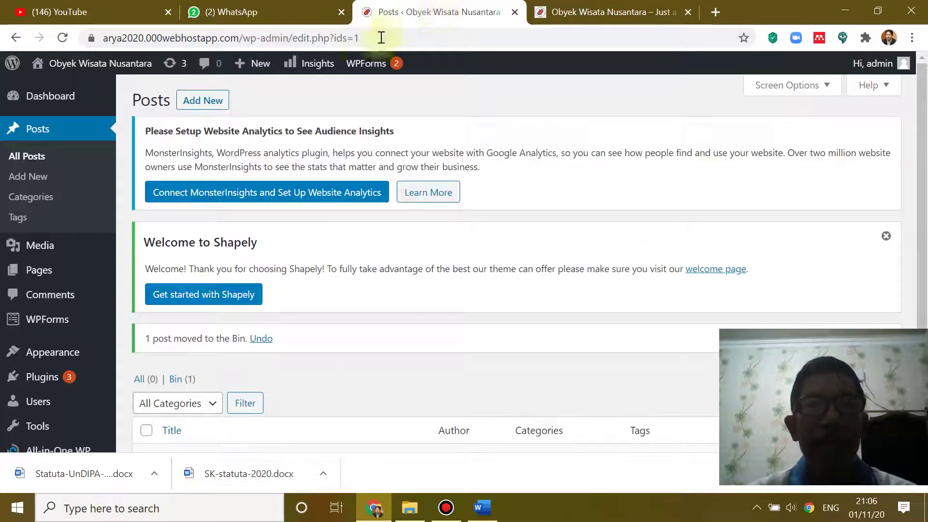
left_click(37, 131)
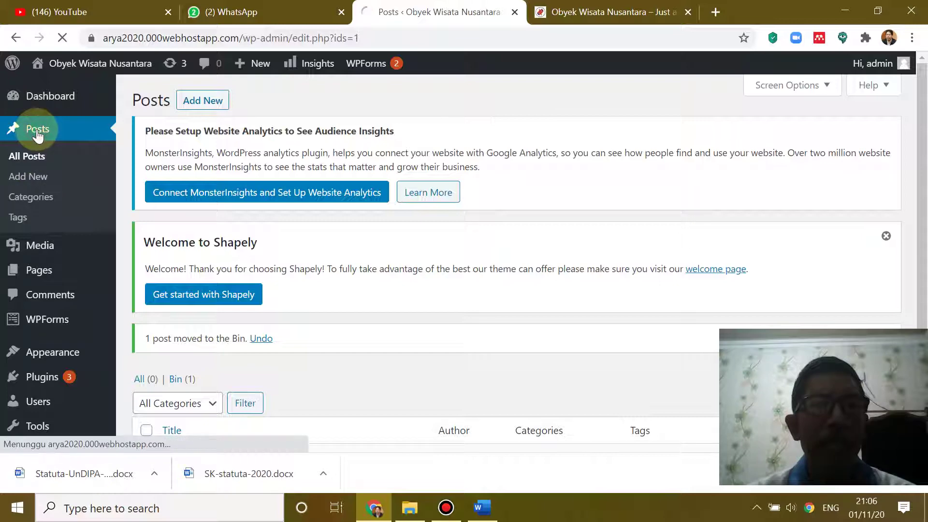
- Start a new post from Posts > Add New
left_click(28, 178)
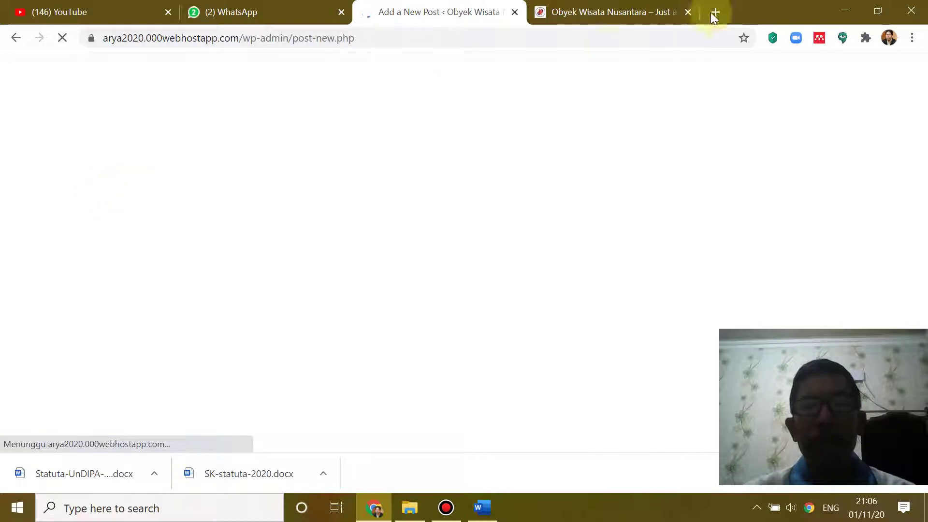
- Browse the Word tourism article, switching back and forth with the WordPress editor
left_click(482, 508)
scroll(442, 280, "down", 5)
scroll(445, 272, "down", 15)
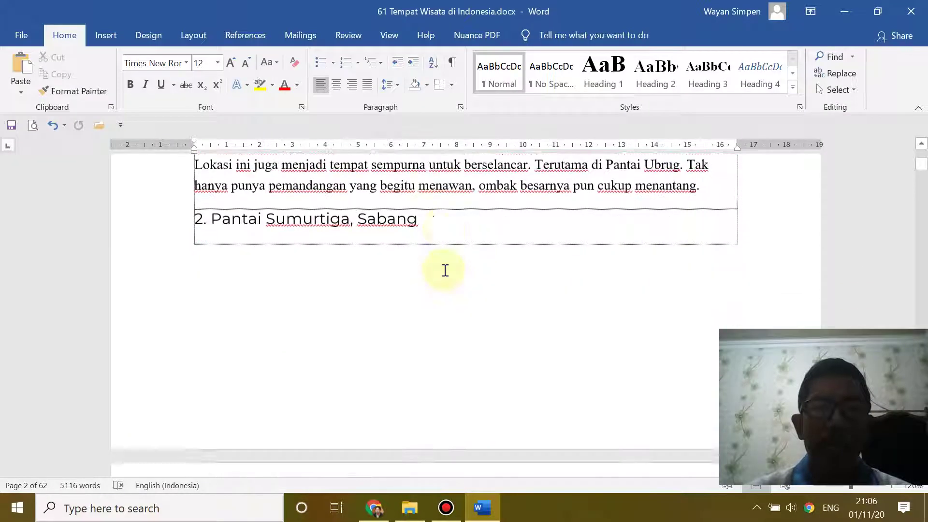
scroll(449, 271, "up", 10)
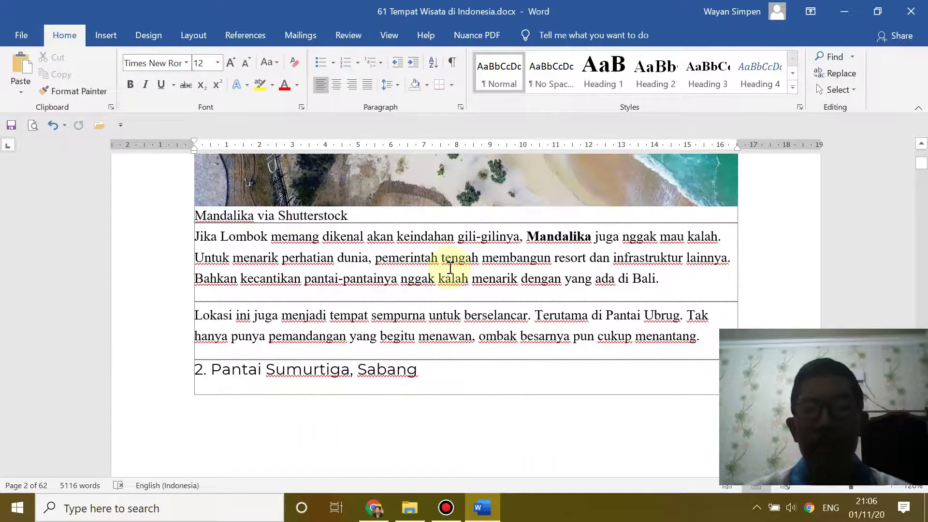
scroll(449, 267, "up", 3)
scroll(450, 268, "down", 3)
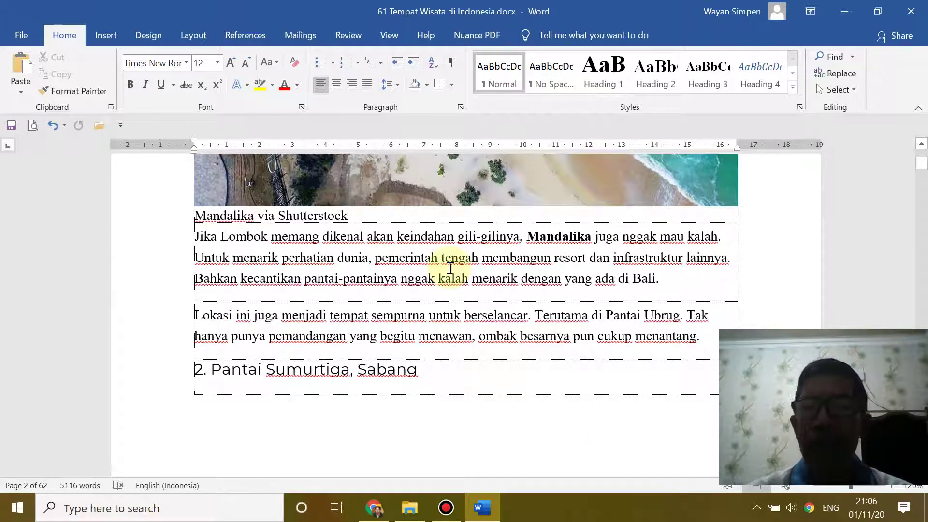
scroll(450, 268, "up", 5)
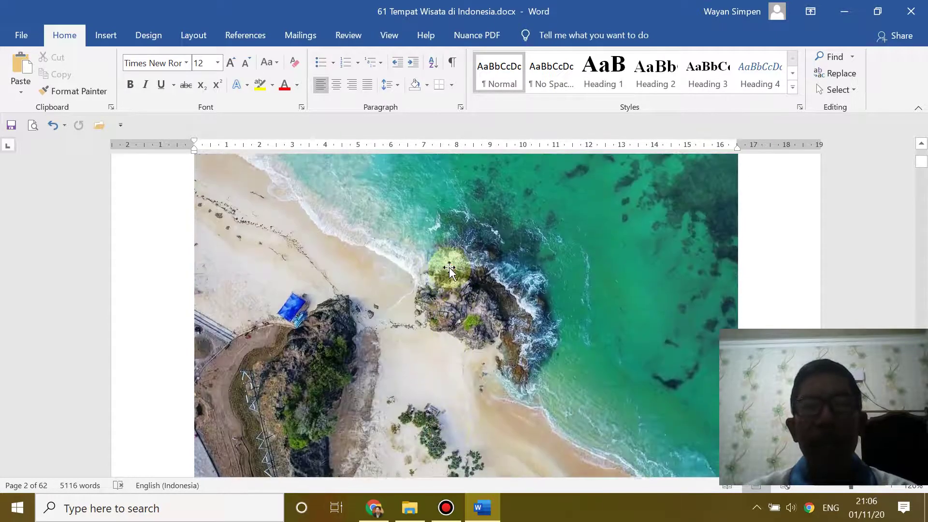
scroll(450, 268, "down", 9)
scroll(450, 268, "up", 10)
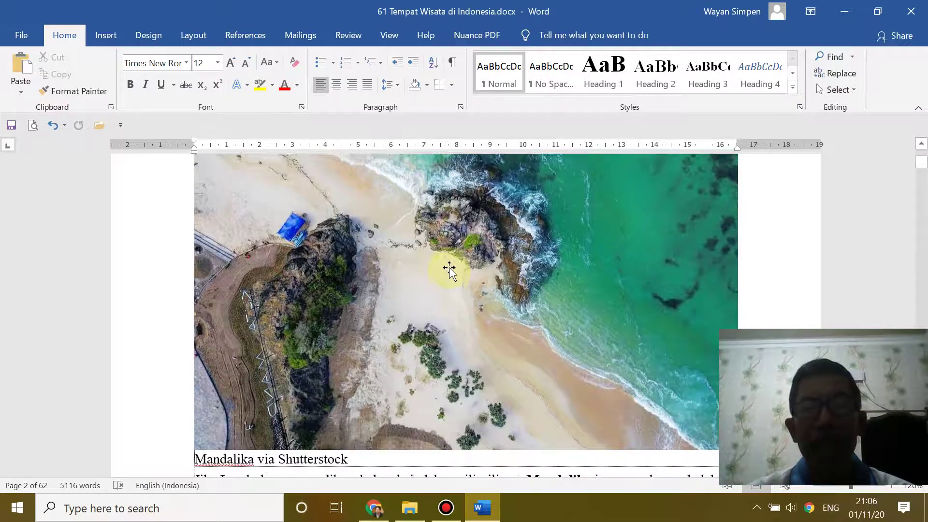
left_click(482, 507)
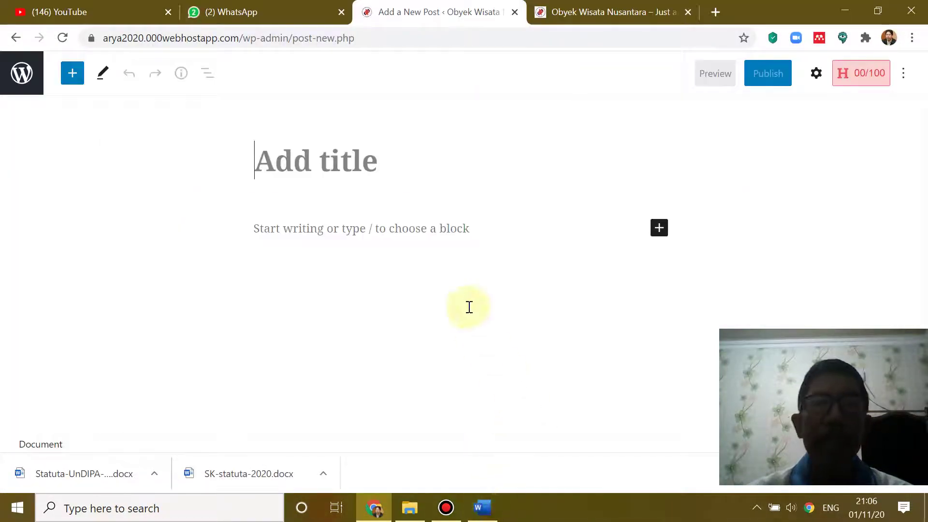
left_click(482, 507)
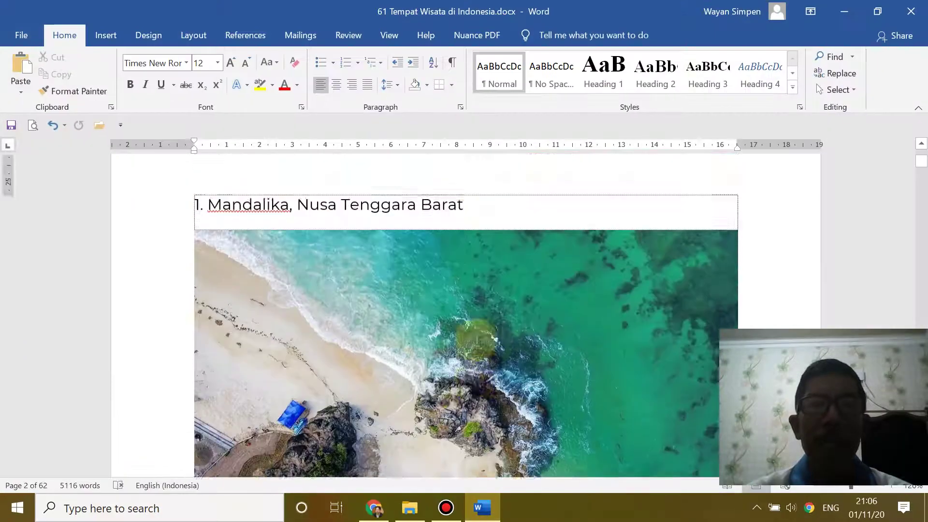
scroll(476, 338, "up", 10)
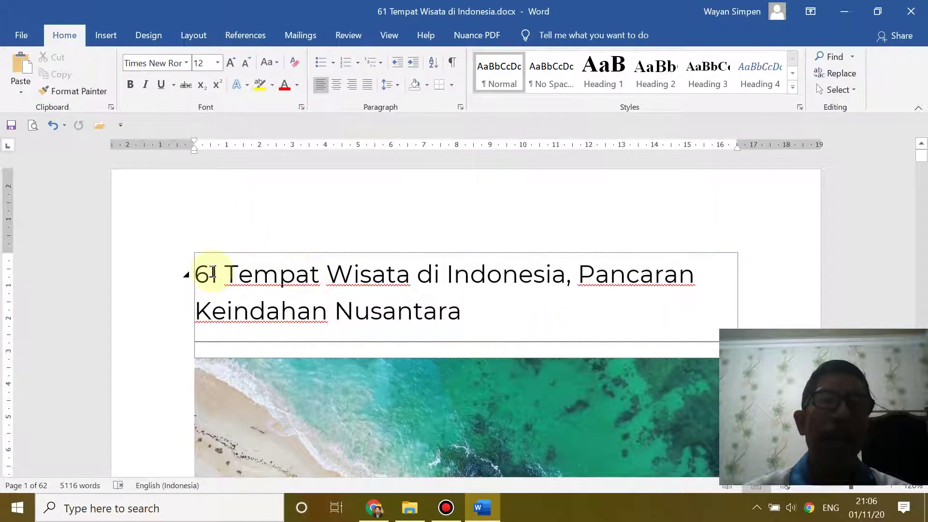
scroll(501, 282, "down", 3)
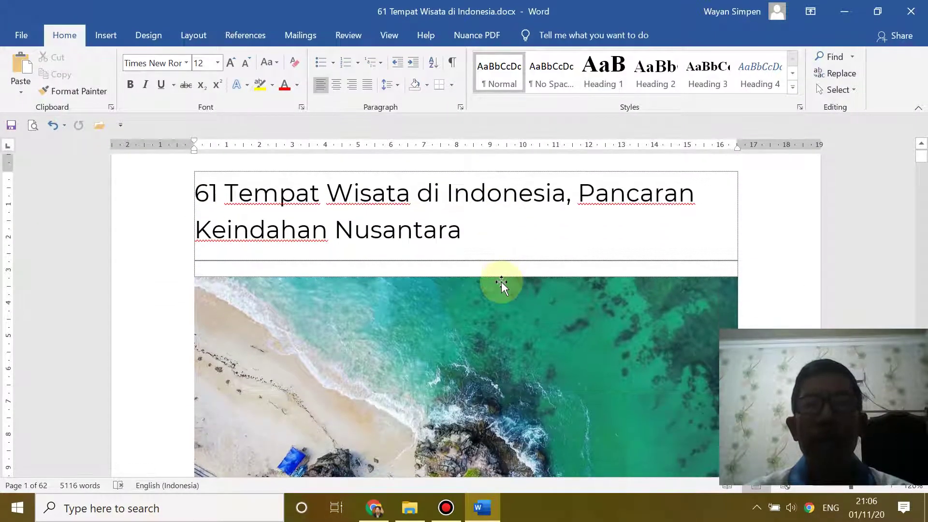
scroll(501, 281, "down", 12)
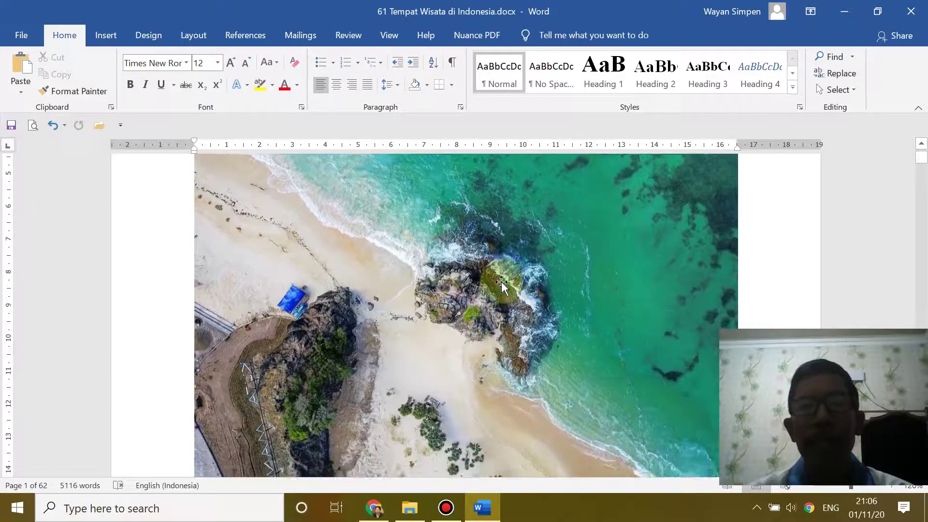
scroll(501, 282, "up", 8)
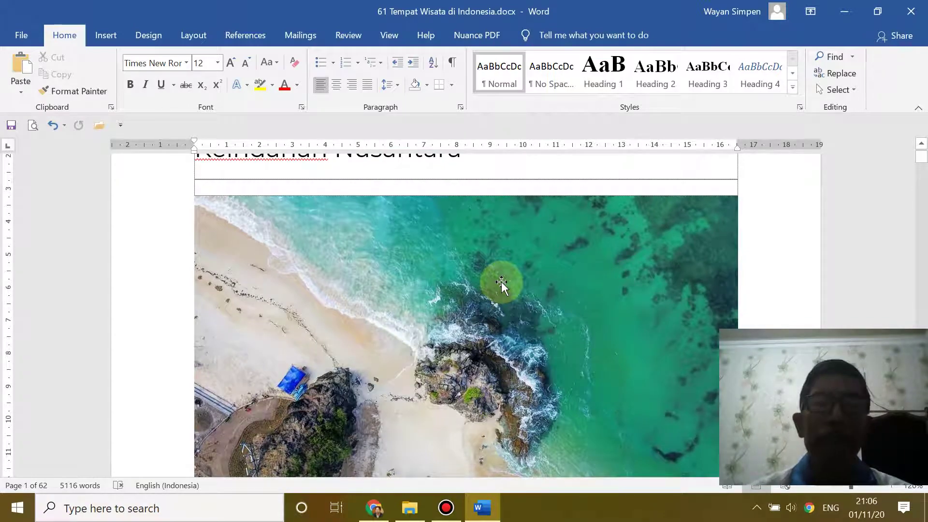
scroll(501, 282, "up", 2)
scroll(502, 282, "down", 9)
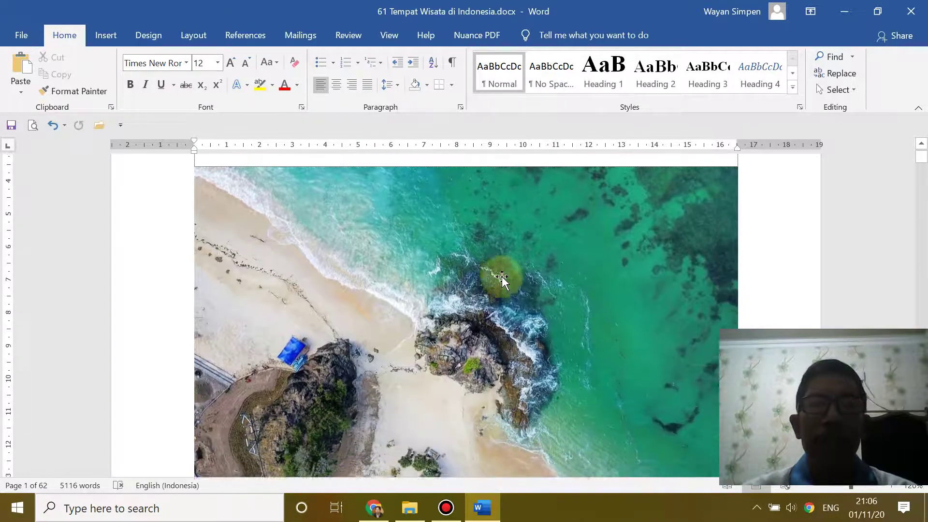
scroll(501, 282, "up", 10)
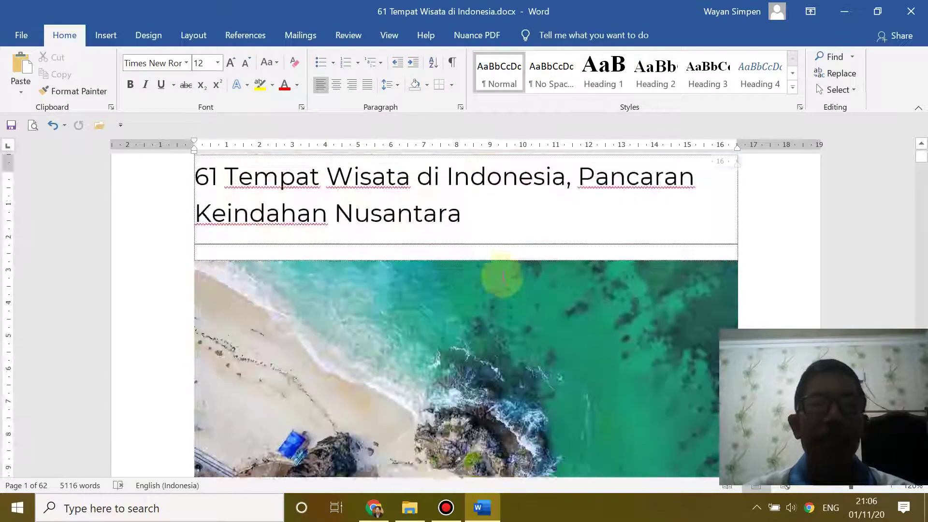
- Select and copy the Word heading 'Mandalika, Nusa Tenggara Barat'
left_click(376, 517)
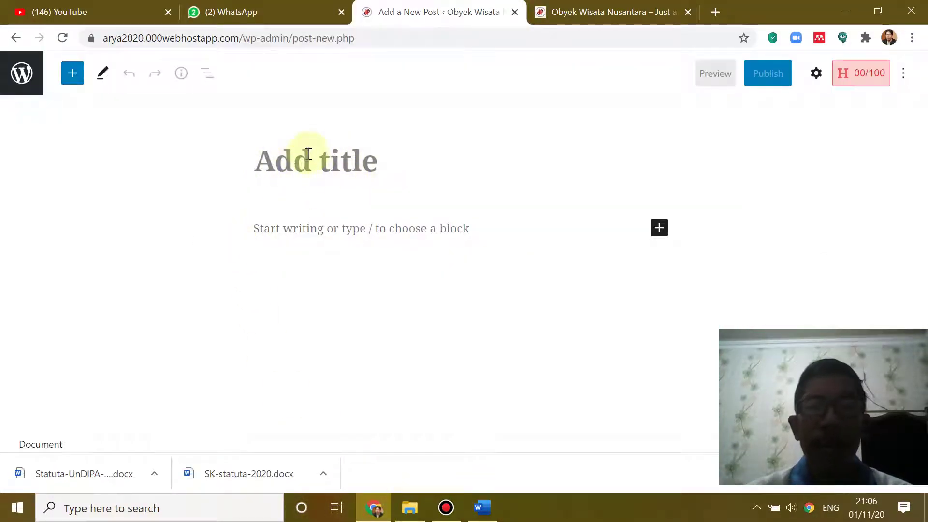
left_click(482, 507)
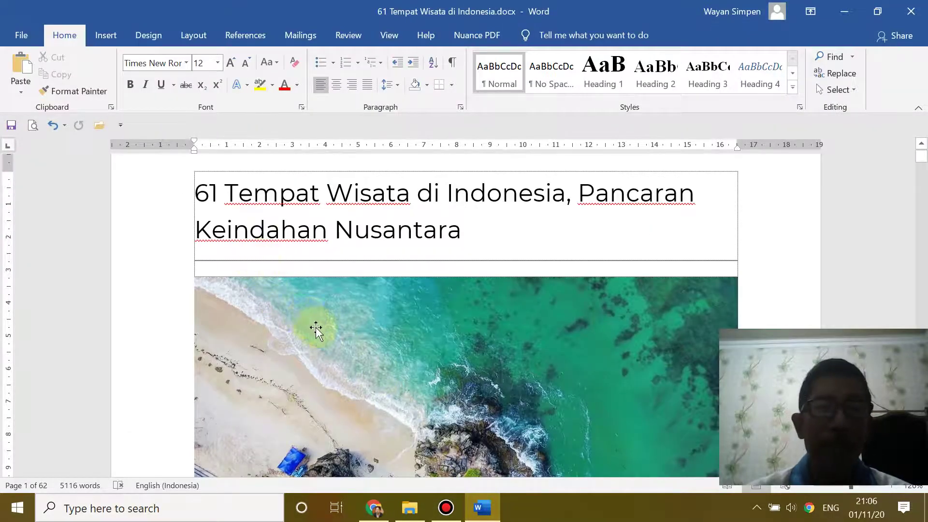
scroll(315, 328, "down", 10)
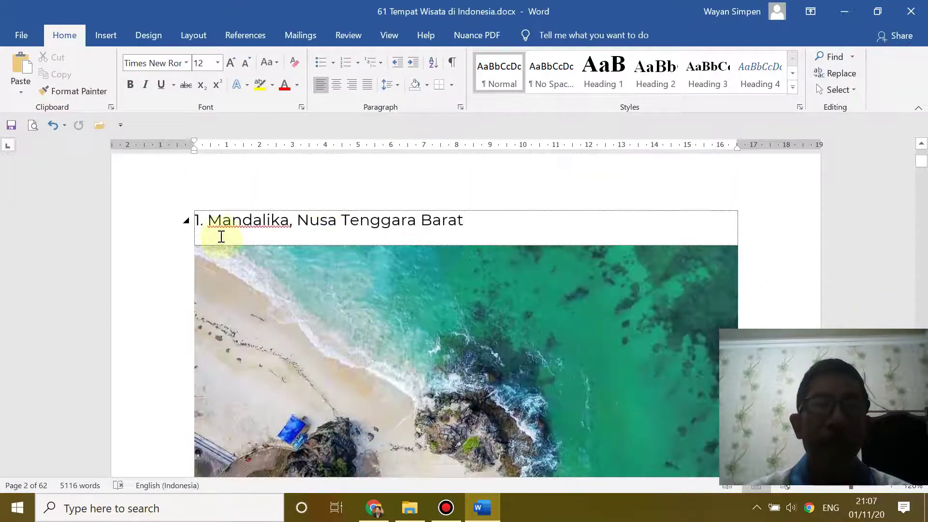
left_click_drag(210, 219, 464, 220)
key("ctrl+c")
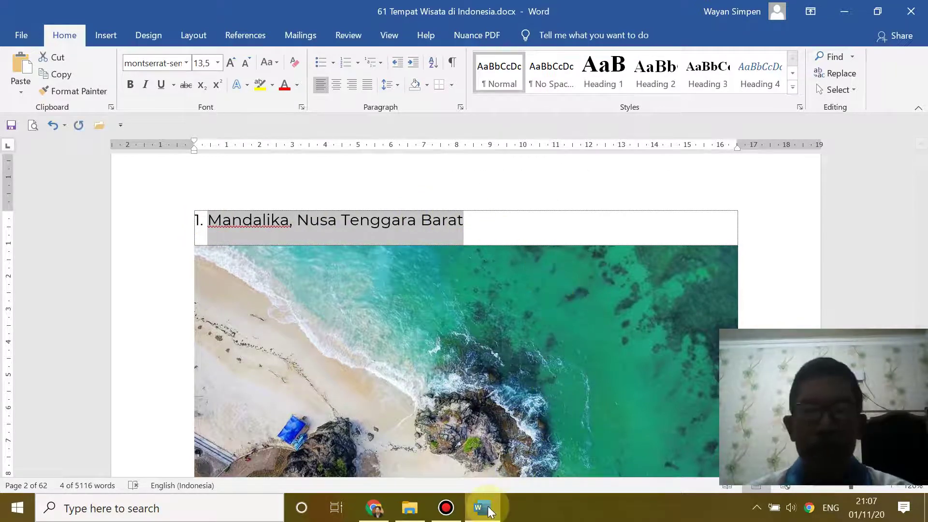
left_click(368, 505)
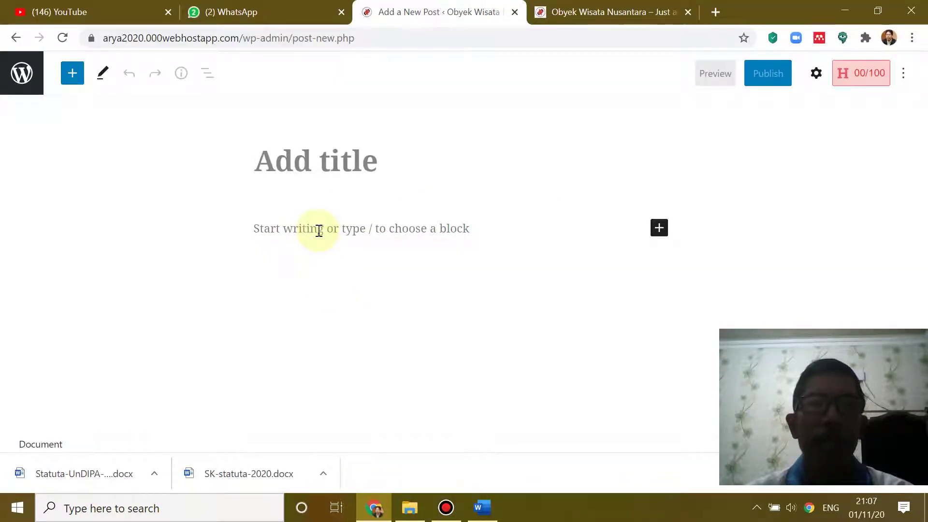
- Paste 'Mandalika, Nusa Tenggara Barat' as the post title and start an empty body paragraph
key("ctrl+v")
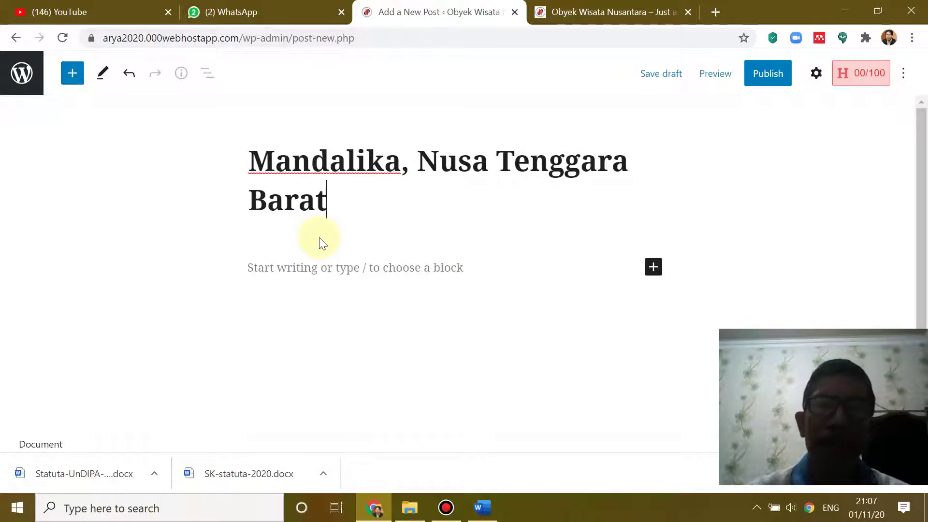
left_click(261, 268)
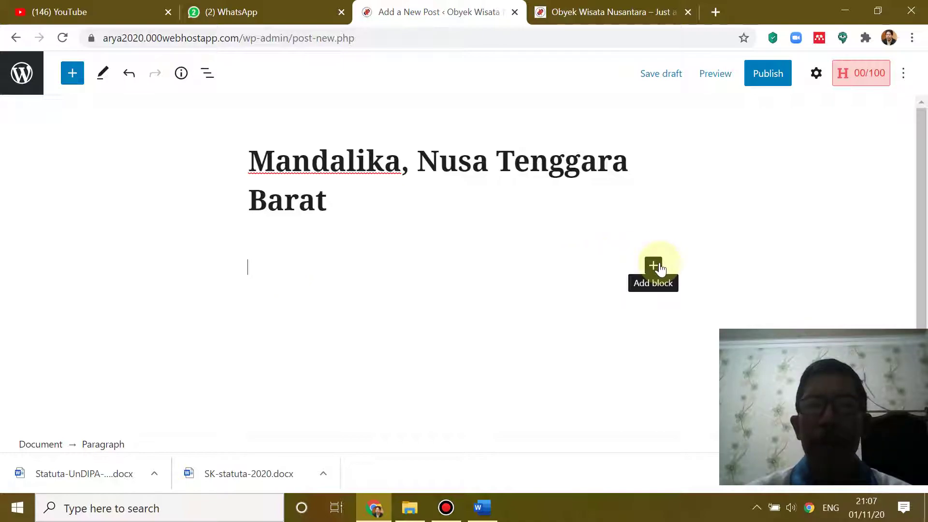
left_click(482, 506)
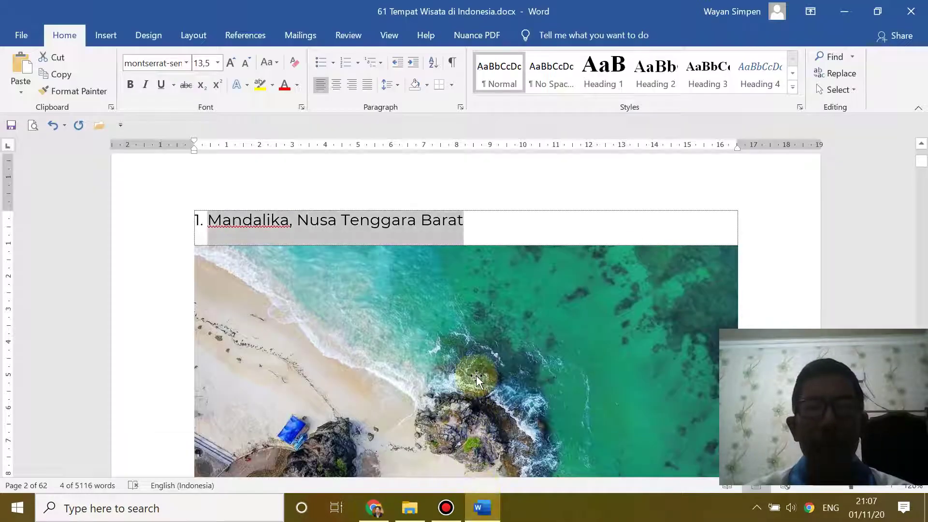
- Select and copy the two Word paragraphs from 'Jika' to 'menantang.'
scroll(474, 377, "down", 2)
scroll(474, 374, "down", 5)
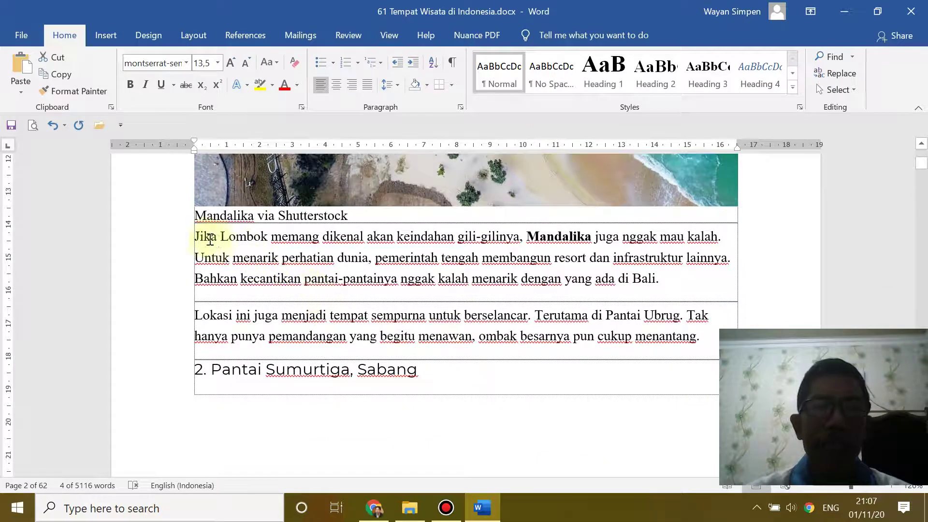
left_click_drag(198, 237, 715, 348)
key("ctrl+c")
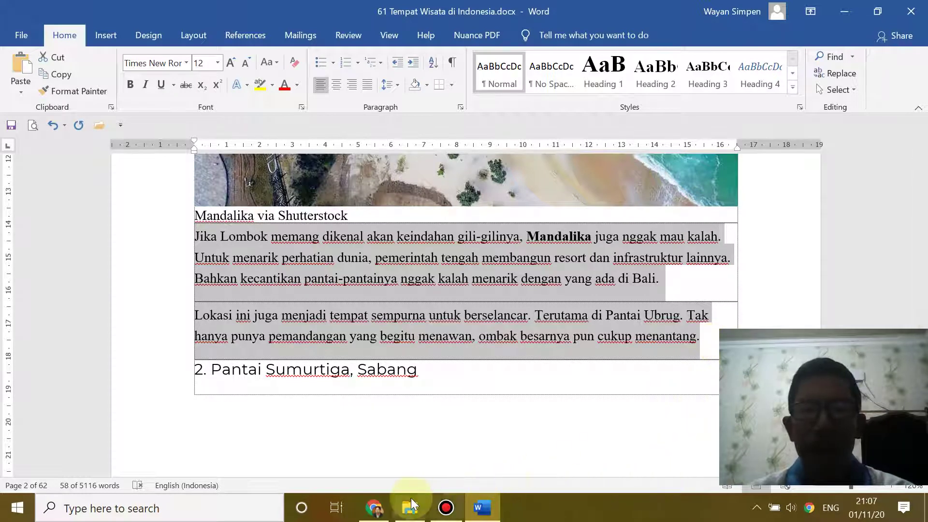
left_click(376, 507)
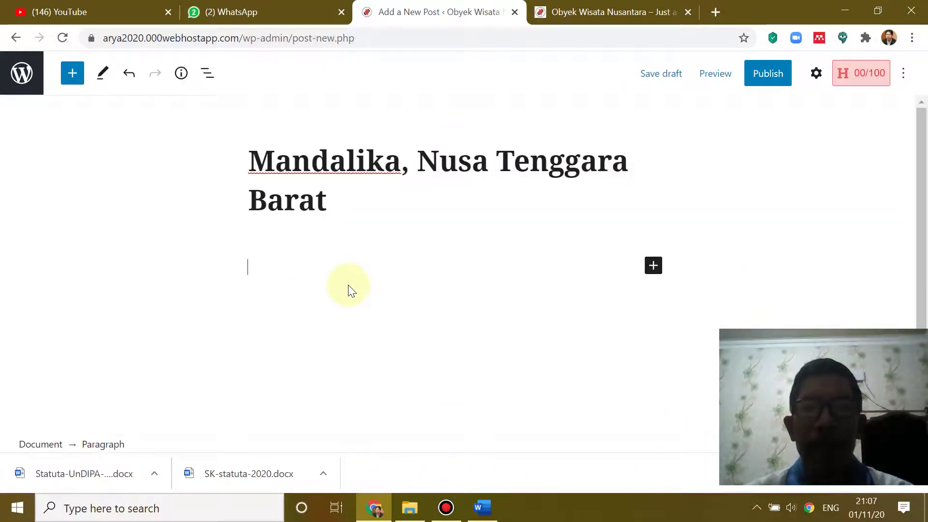
- Paste the Mandalika paragraphs into the post body
key("ctrl+v")
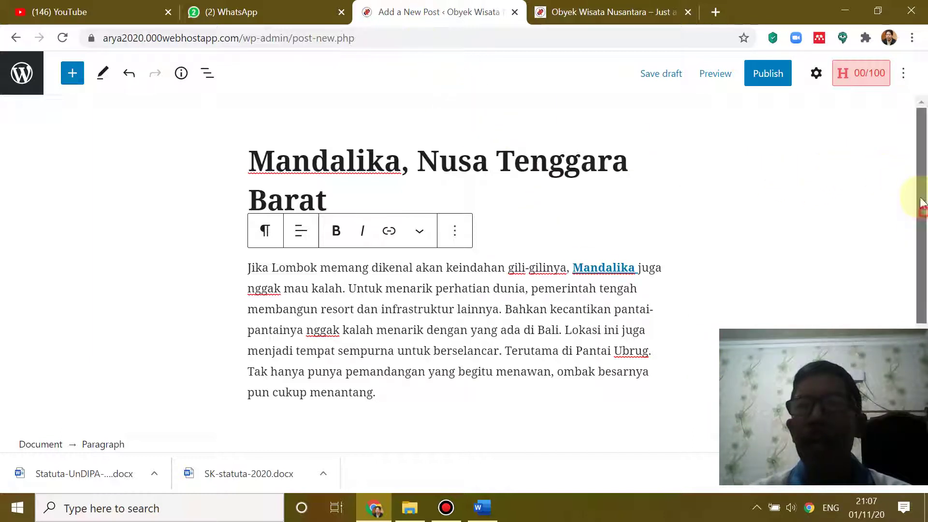
scroll(759, 116, "down", 3)
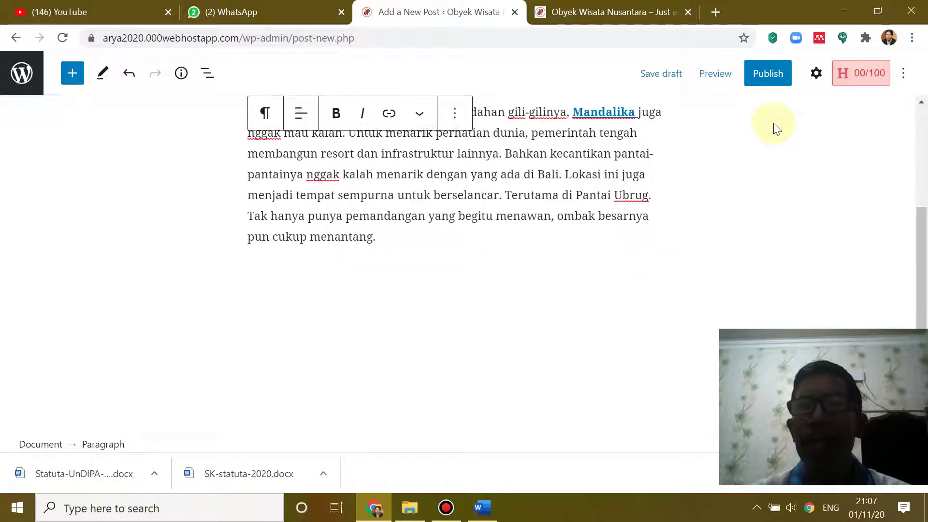
scroll(787, 137, "up", 3)
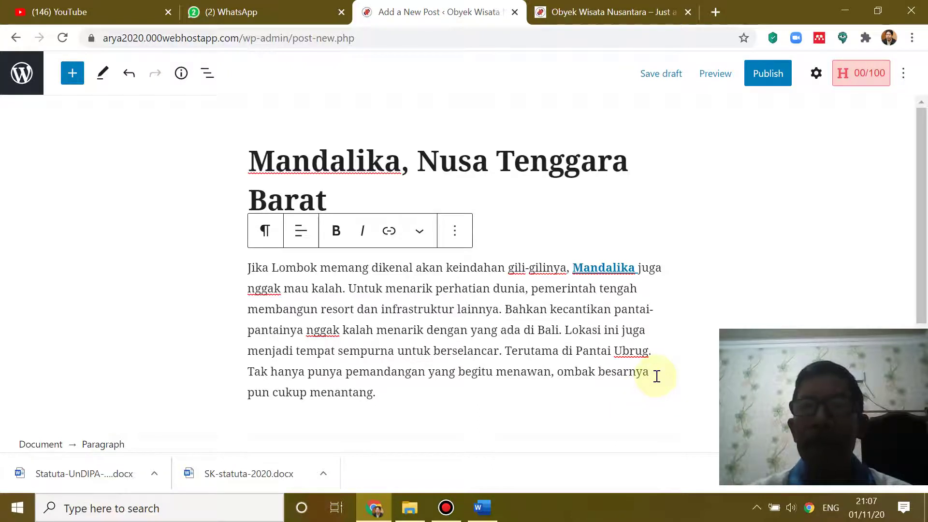
- Look over the site's public blog page twice before returning to the post editor
left_click(603, 6)
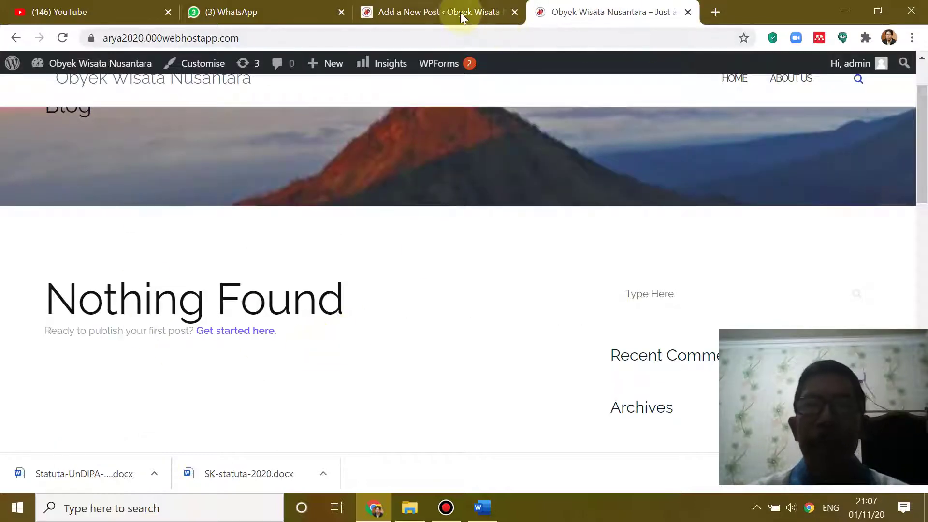
left_click(461, 12)
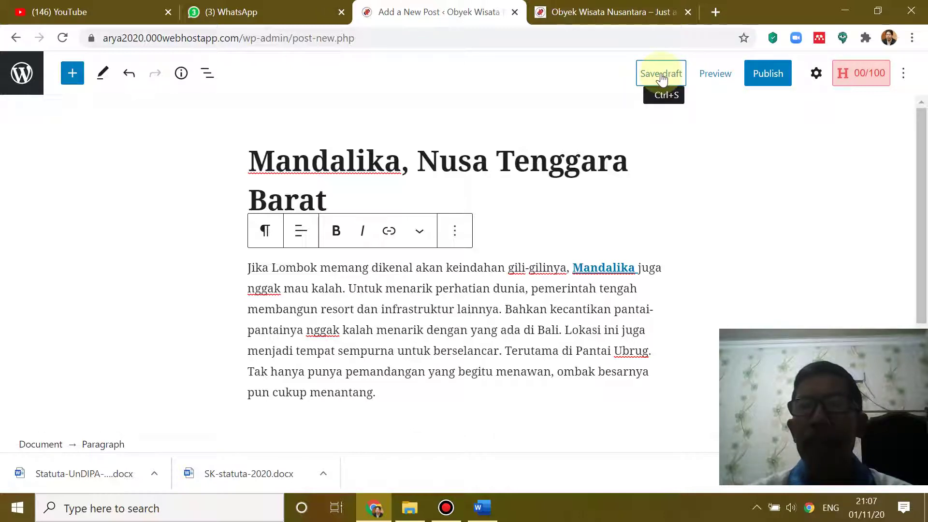
left_click(634, 11)
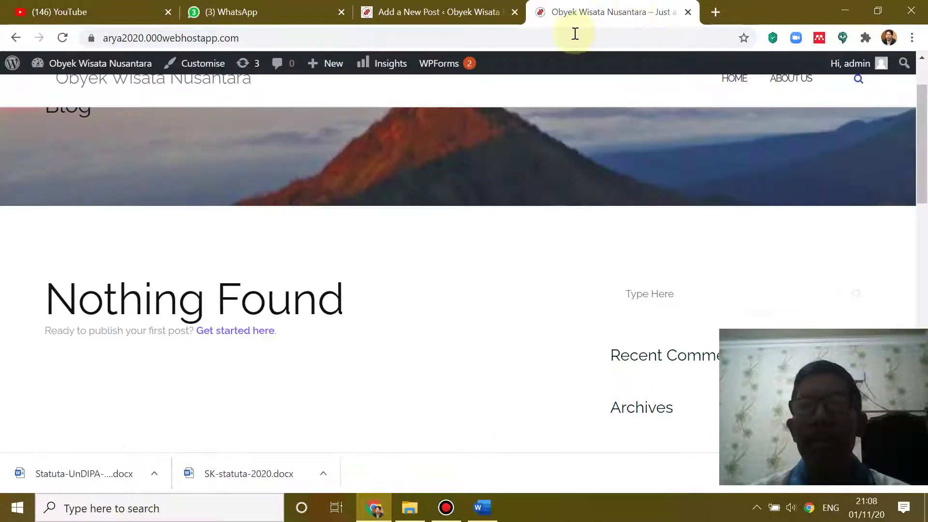
left_click(471, 15)
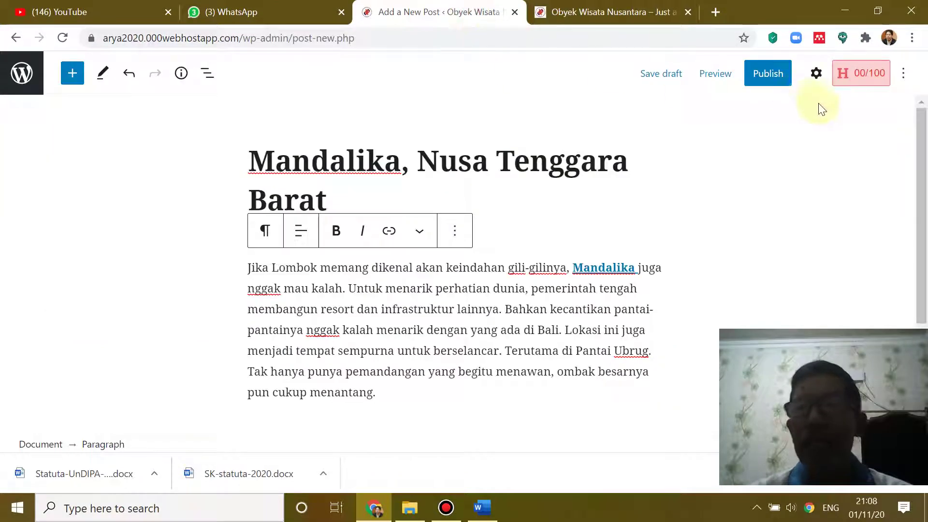
- Publish the Mandalika, Nusa Tenggara Barat post, confirming in the pre-publish panel
left_click(769, 76)
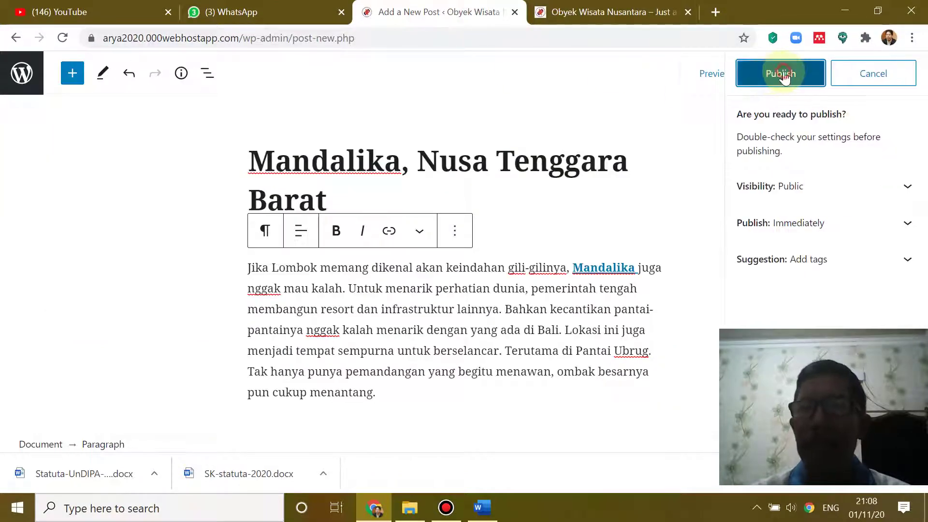
left_click(783, 73)
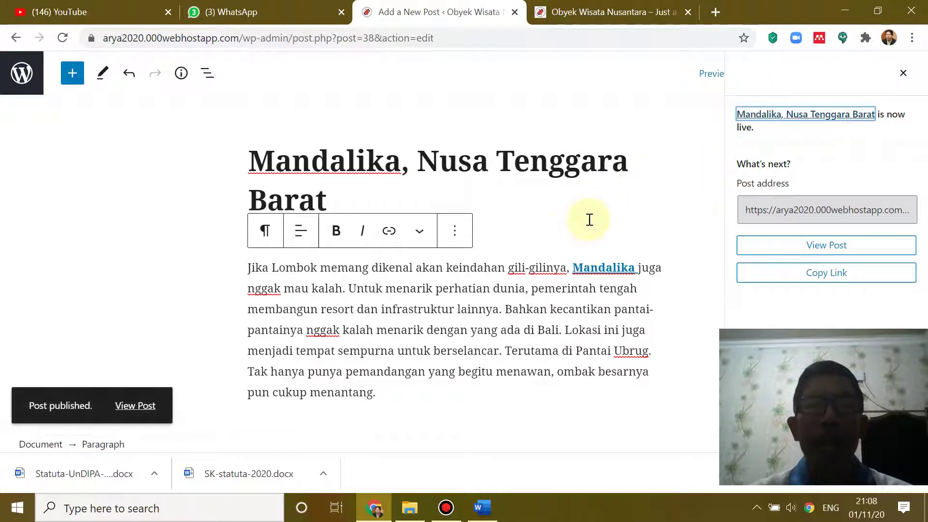
scroll(461, 300, "down", 3)
scroll(461, 300, "up", 3)
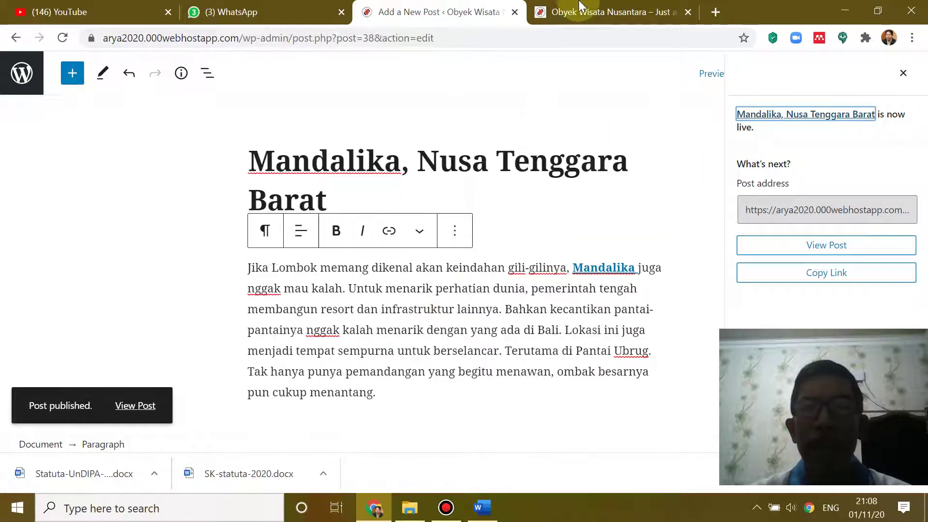
- Reload the blog page to verify the new post appears, then return to the editor
left_click(587, 10)
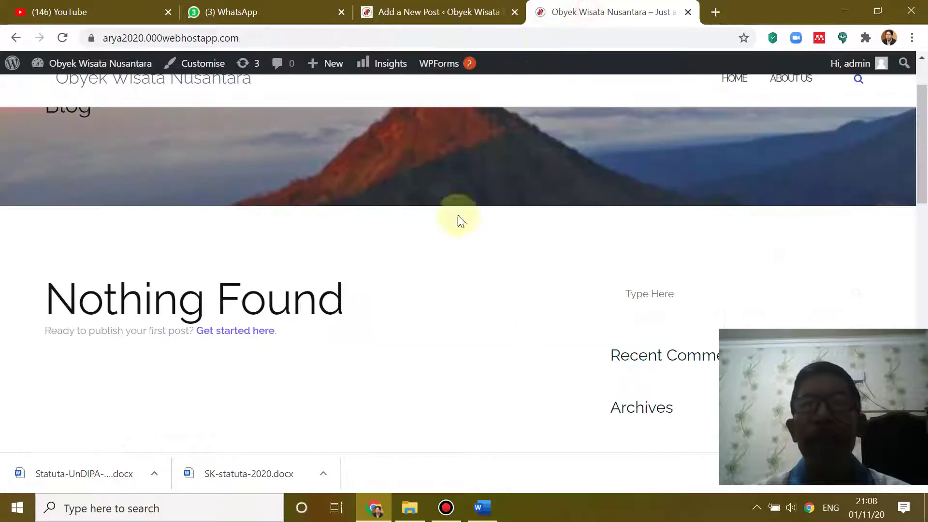
left_click(61, 42)
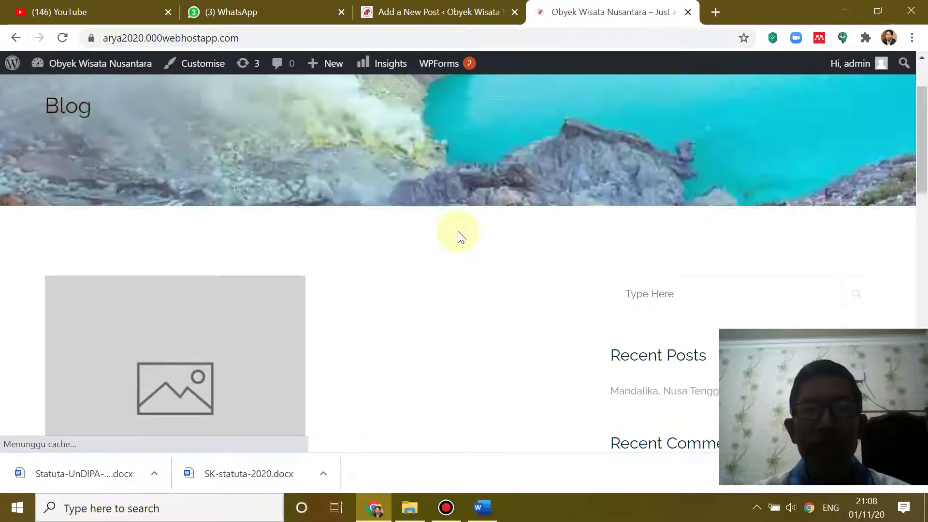
scroll(457, 231, "down", 5)
scroll(457, 231, "up", 3)
scroll(460, 237, "up", 2)
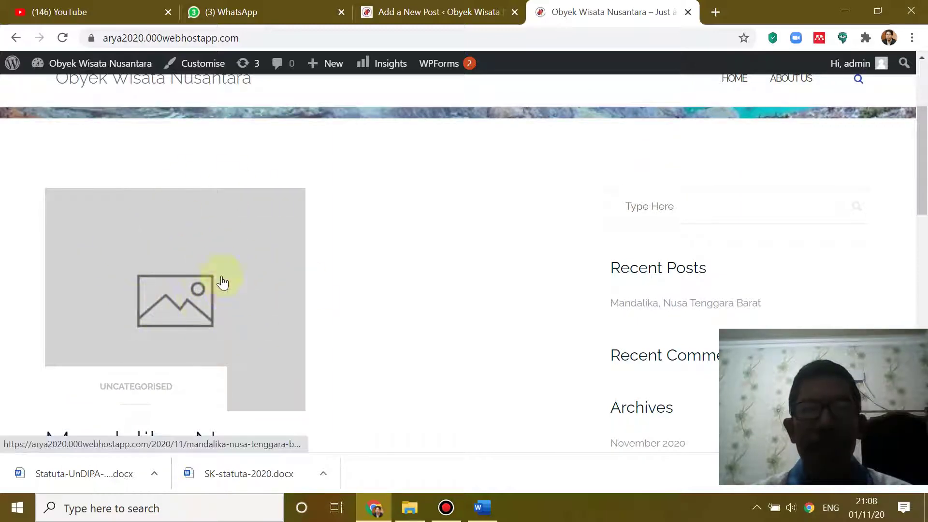
scroll(285, 276, "down", 6)
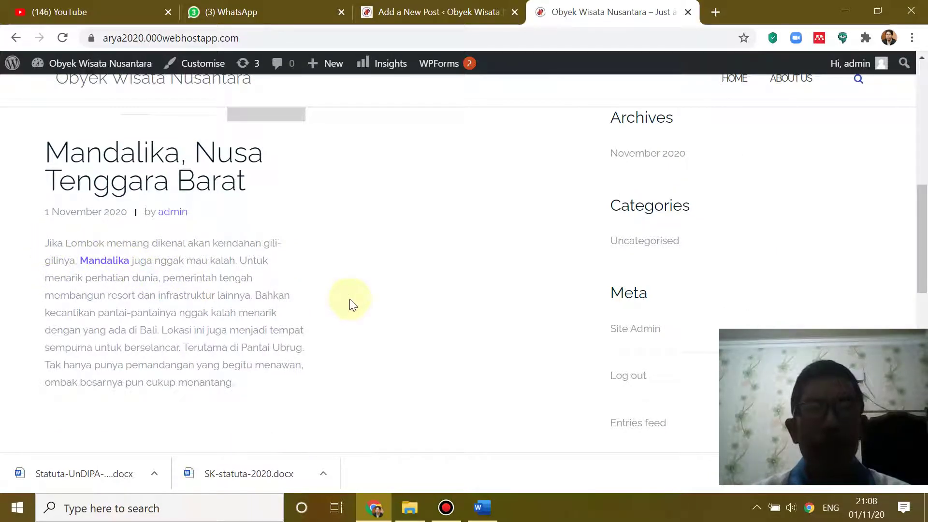
scroll(360, 303, "up", 6)
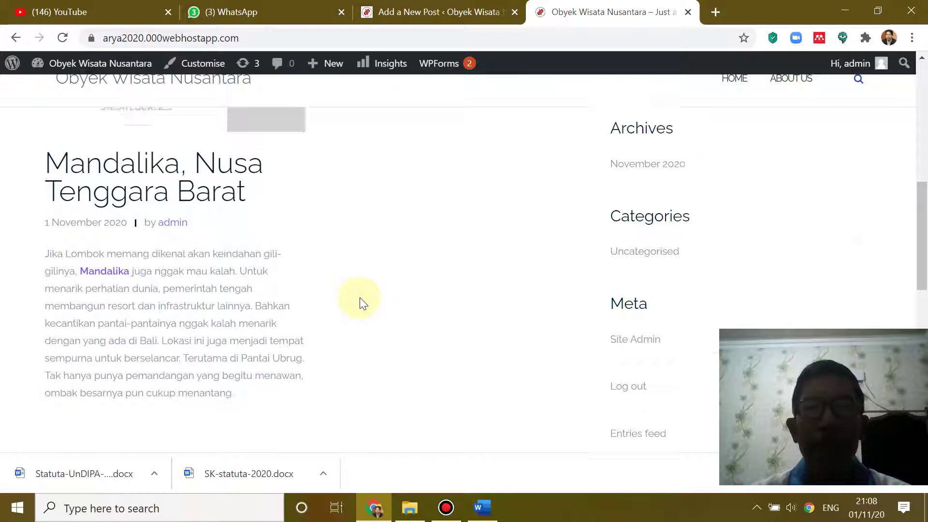
left_click(425, 10)
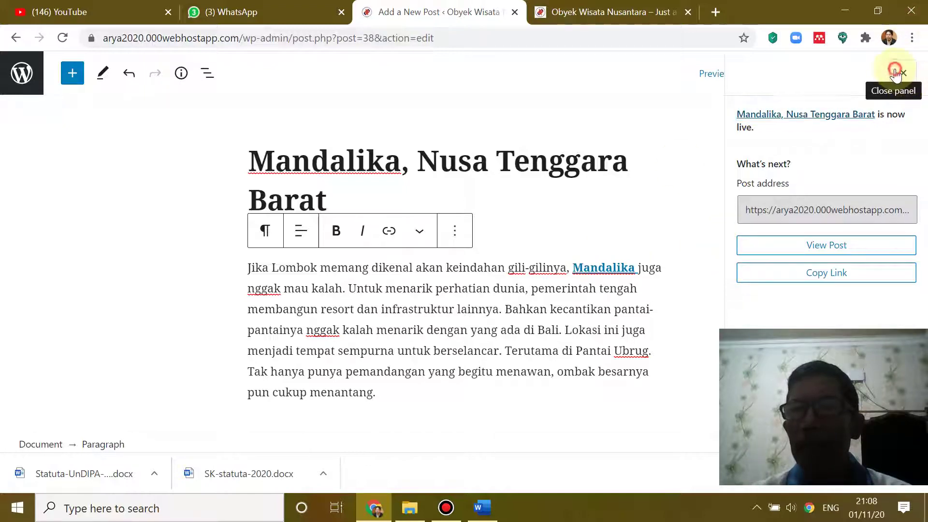
- Dismiss the post-publish panel and look at the editing/selecting mode choice
left_click(905, 83)
scroll(725, 174, "down", 3)
scroll(706, 178, "up", 3)
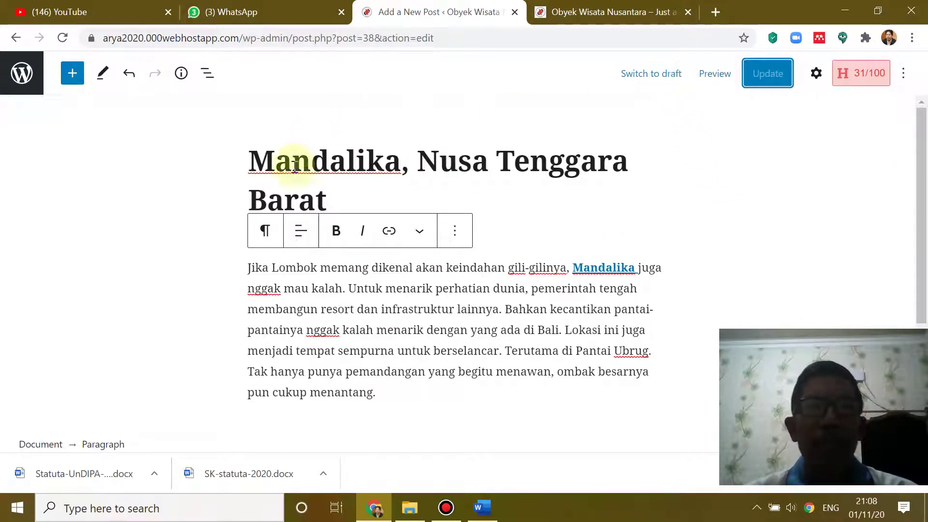
scroll(487, 279, "down", 3)
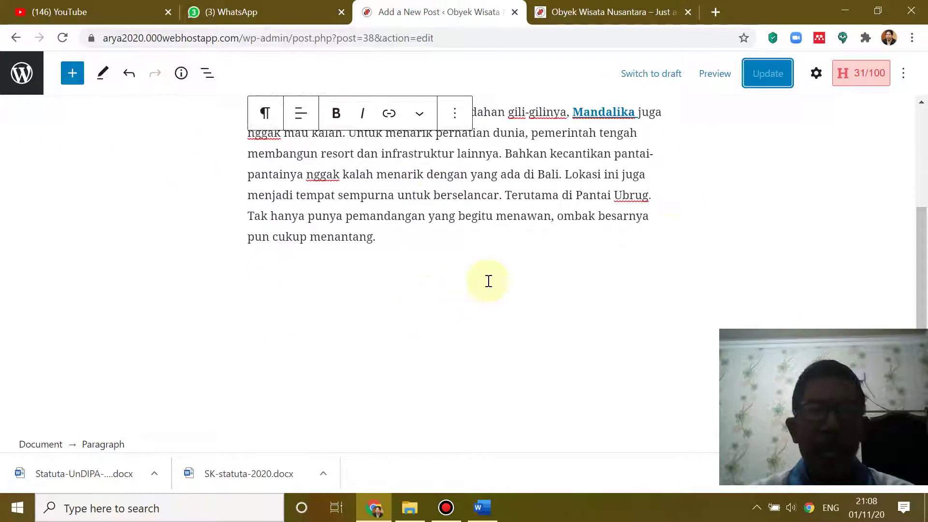
scroll(647, 213, "up", 3)
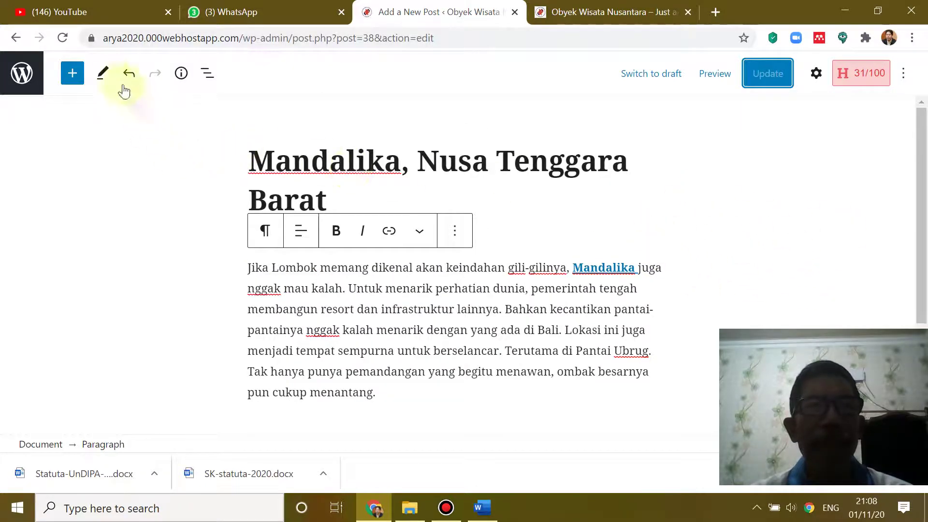
left_click(102, 78)
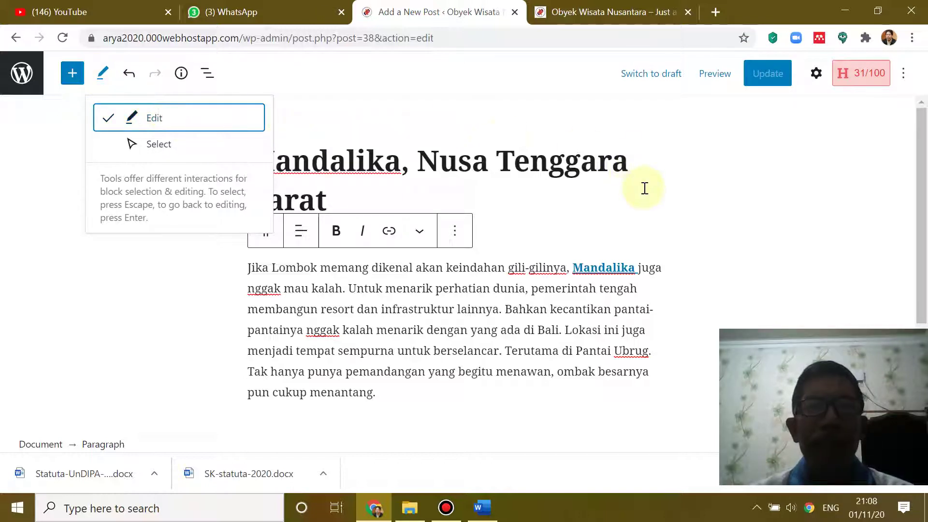
left_click(515, 283)
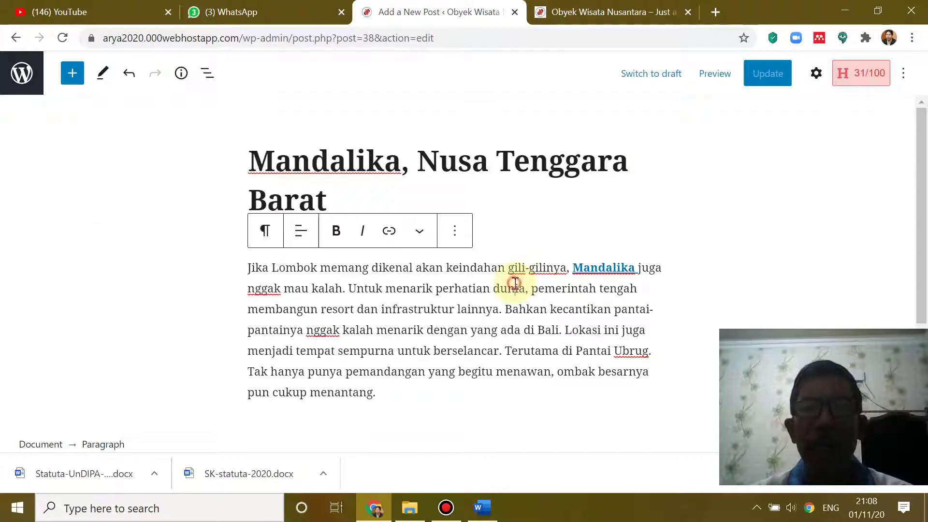
scroll(515, 283, "down", 3)
scroll(515, 284, "up", 3)
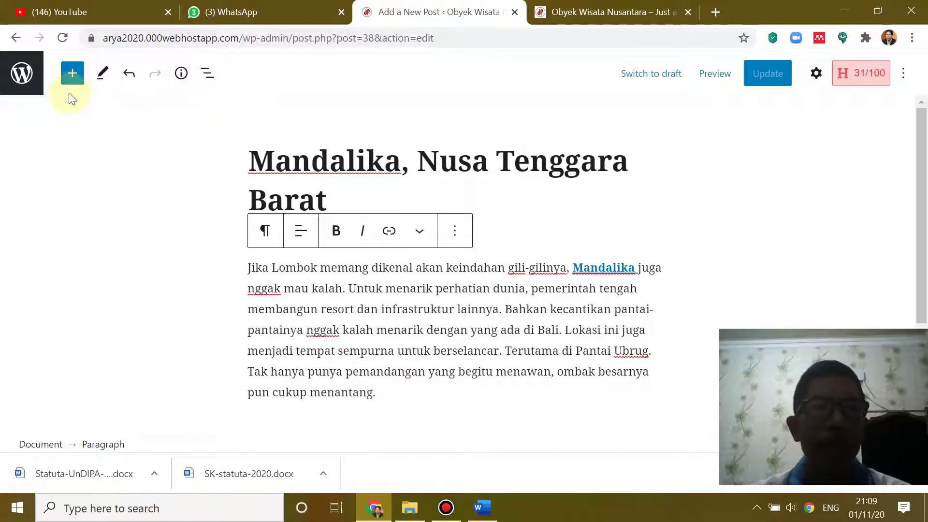
- Reopen the Mandalika post for editing from the list of all posts
left_click(29, 81)
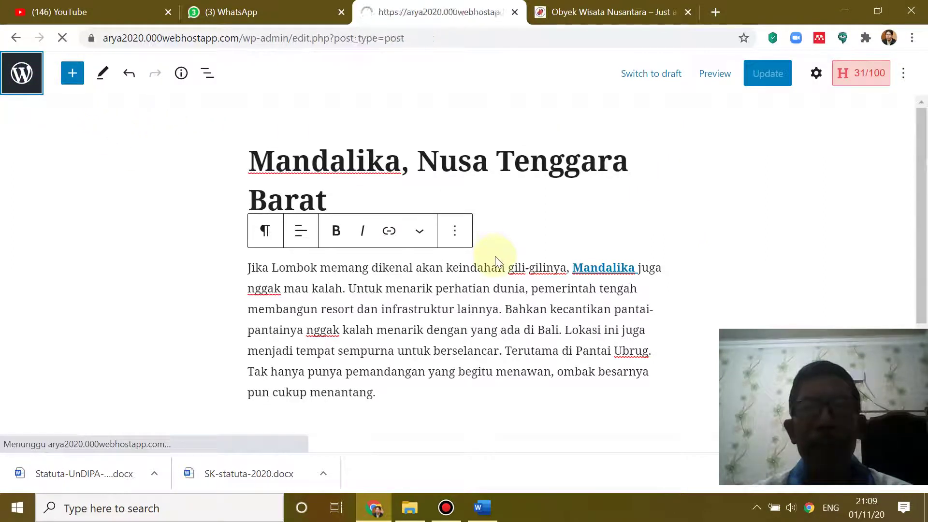
scroll(532, 304, "down", 3)
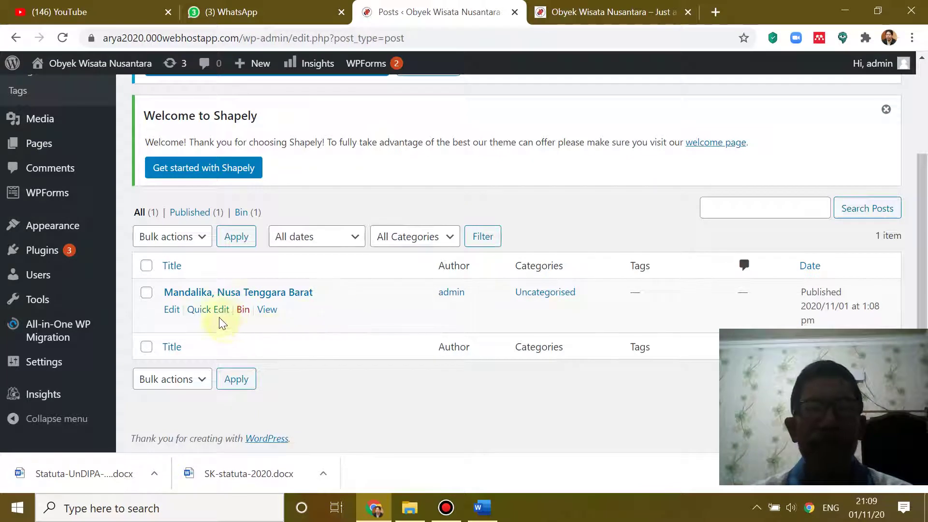
left_click(172, 309)
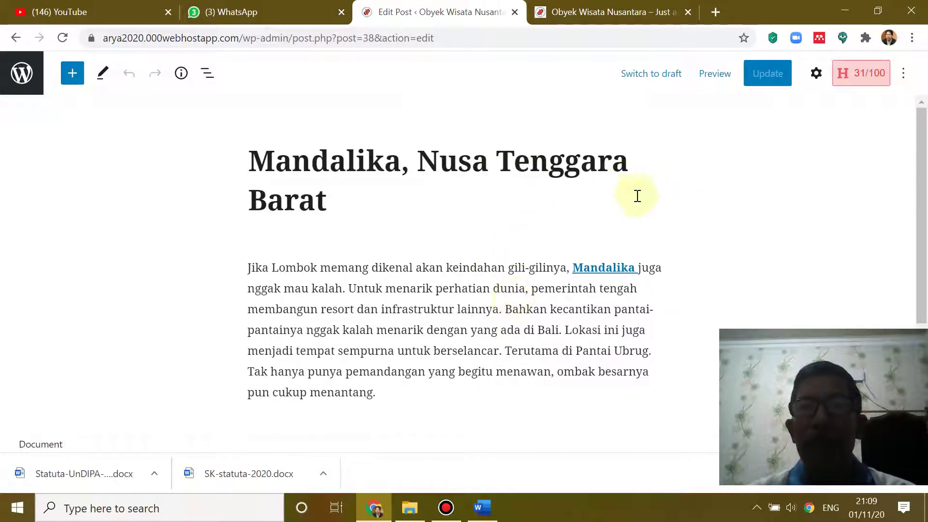
left_click(637, 196)
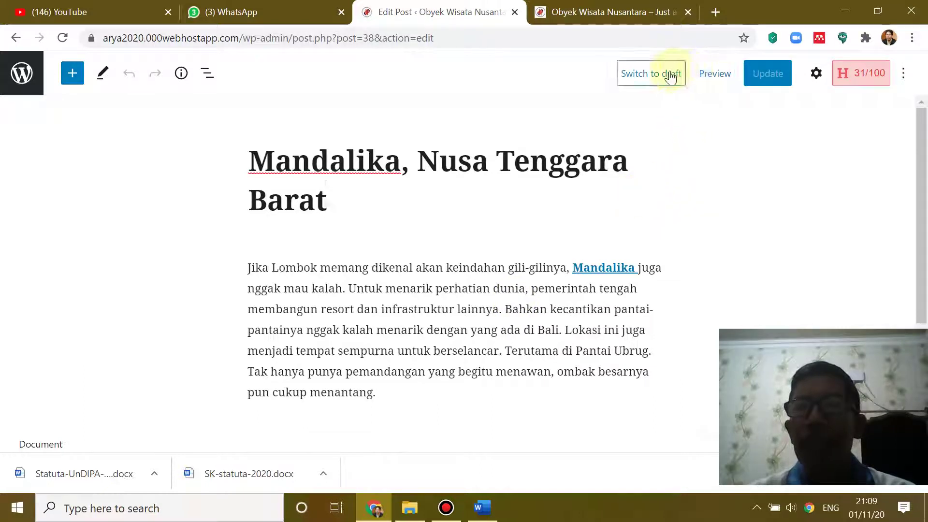
- Bring up the post's document settings sidebar
left_click(904, 83)
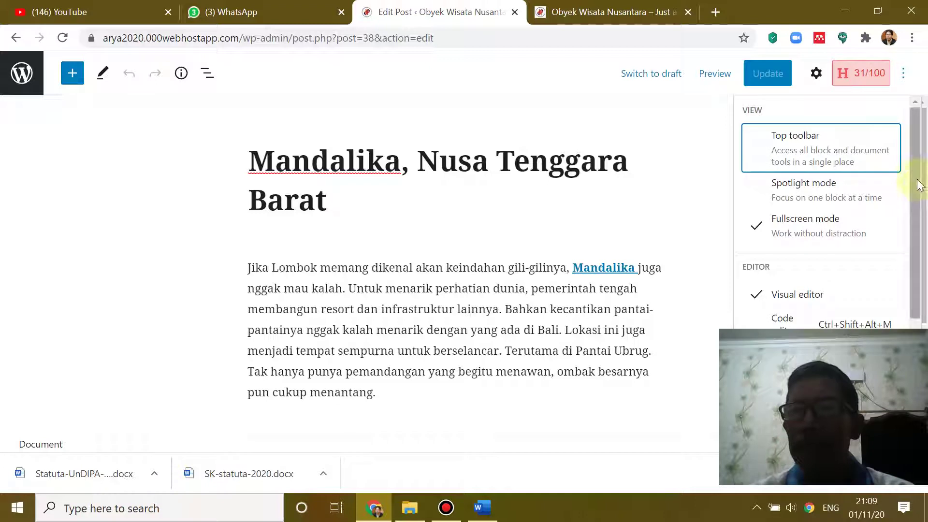
left_click_drag(923, 189, 925, 309)
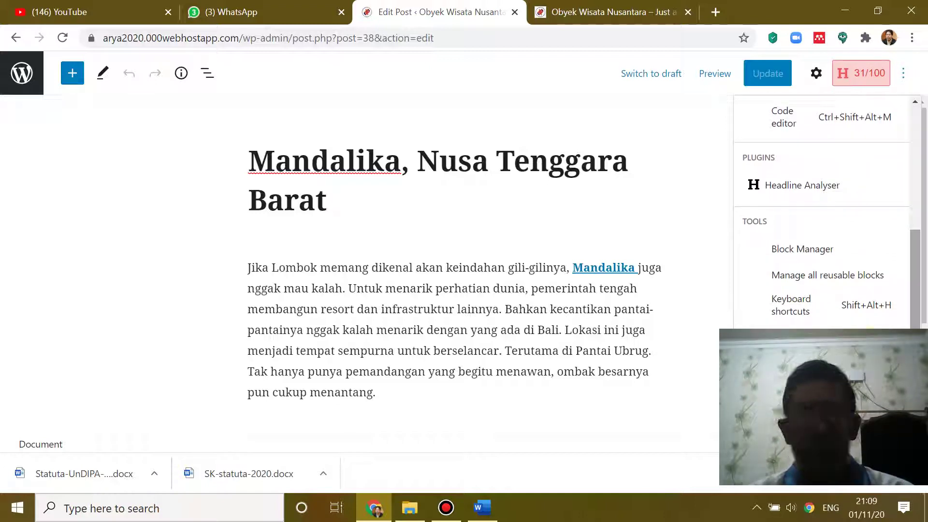
scroll(904, 285, "up", 5)
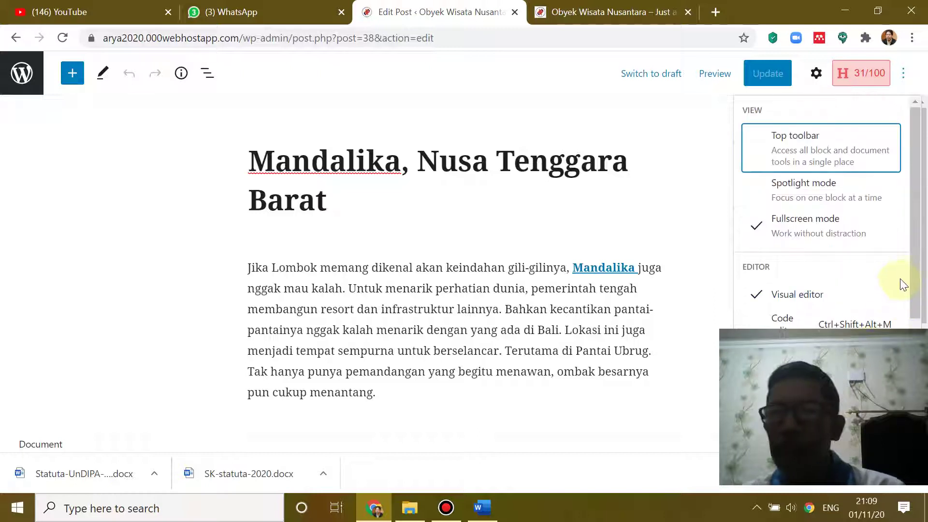
left_click_drag(913, 213, 923, 188)
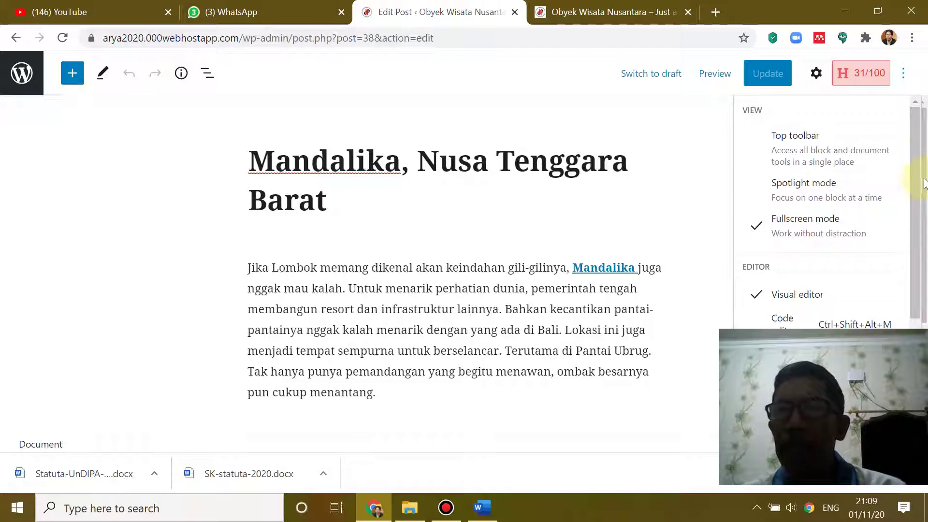
left_click(816, 74)
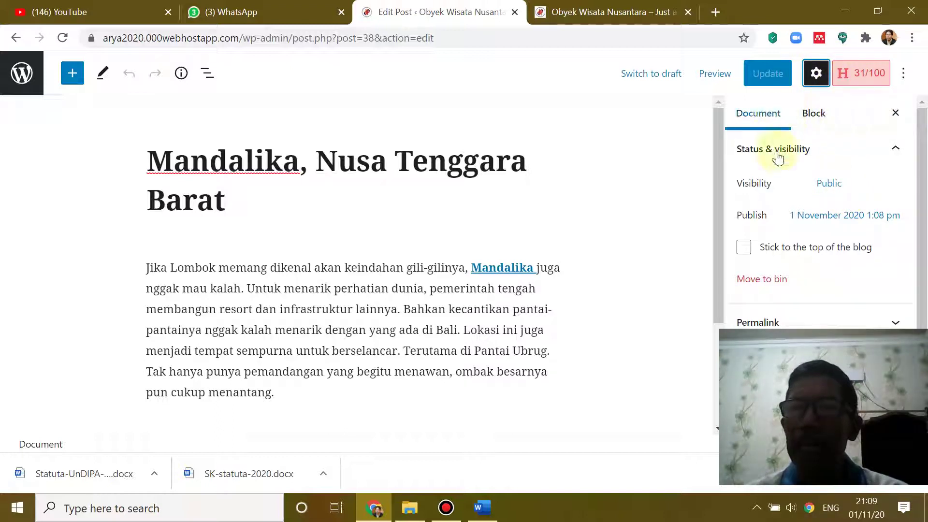
- Expand the Categories section in the Document sidebar
left_click_drag(923, 225, 909, 198)
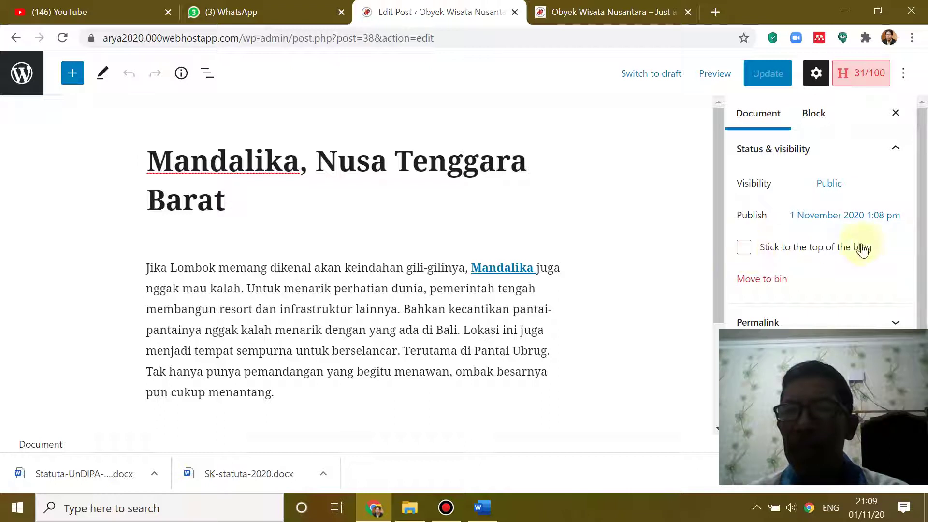
left_click_drag(921, 226, 925, 285)
scroll(862, 288, "down", 2)
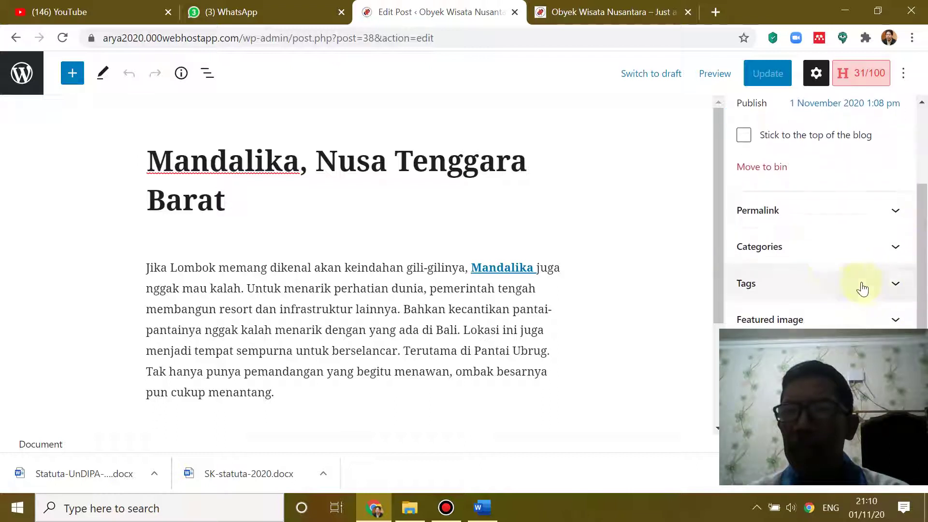
left_click(896, 247)
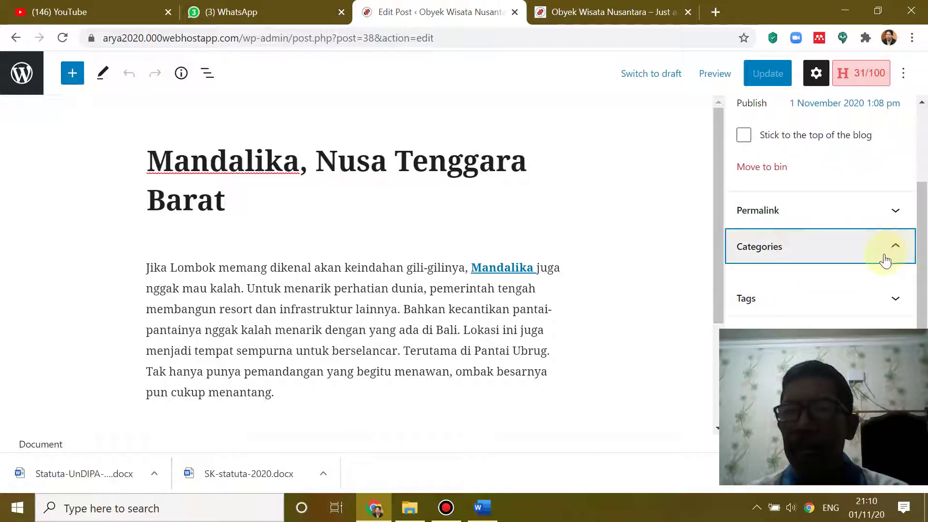
left_click(894, 246)
left_click(893, 249)
left_click(894, 249)
left_click(894, 249)
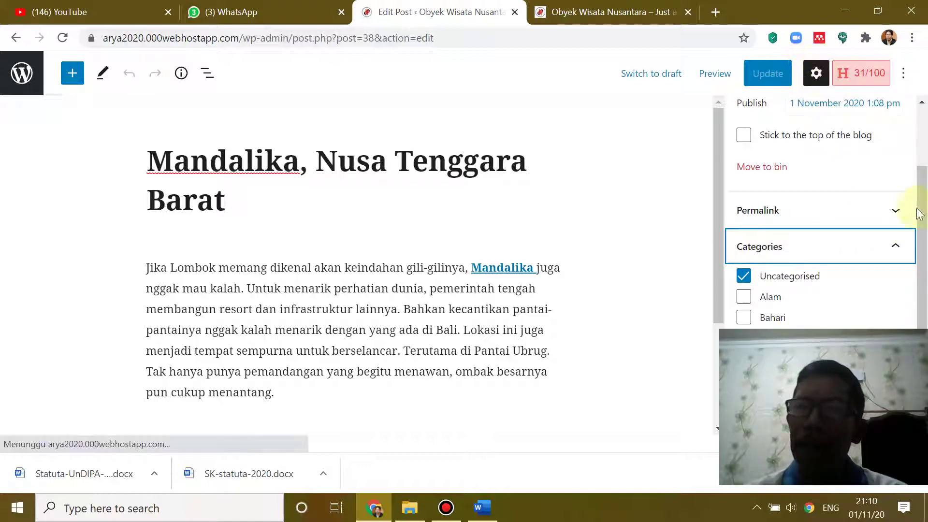
left_click_drag(923, 210, 923, 256)
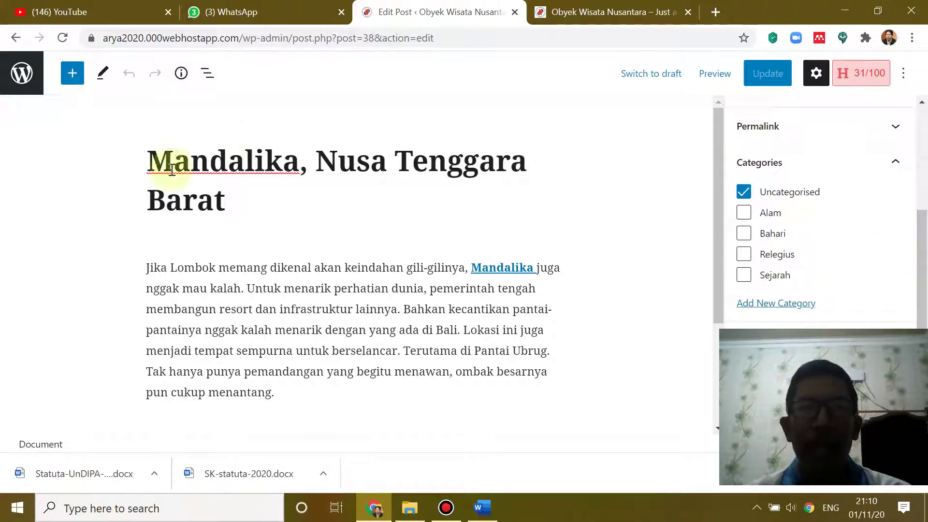
- Tick Alam and untick Uncategorised for the Mandalika post
left_click(744, 213)
left_click(744, 192)
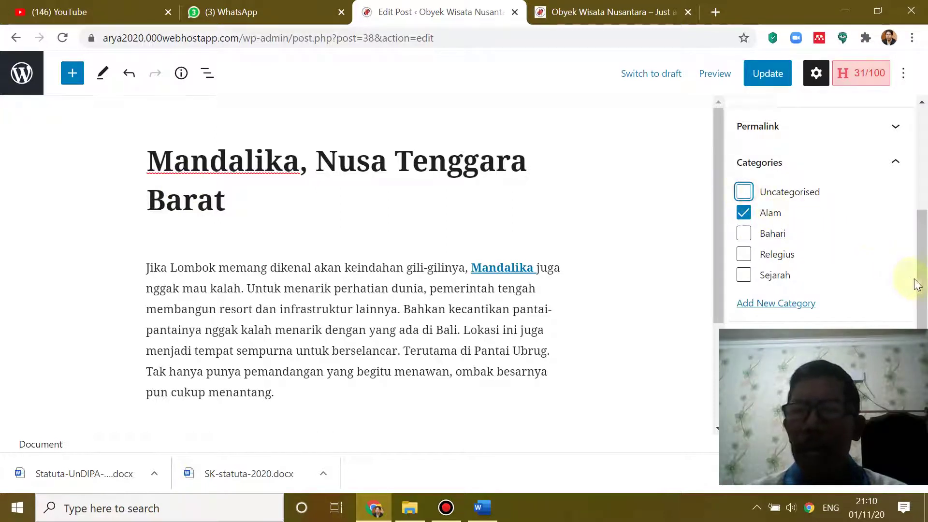
scroll(917, 252, "down", 2)
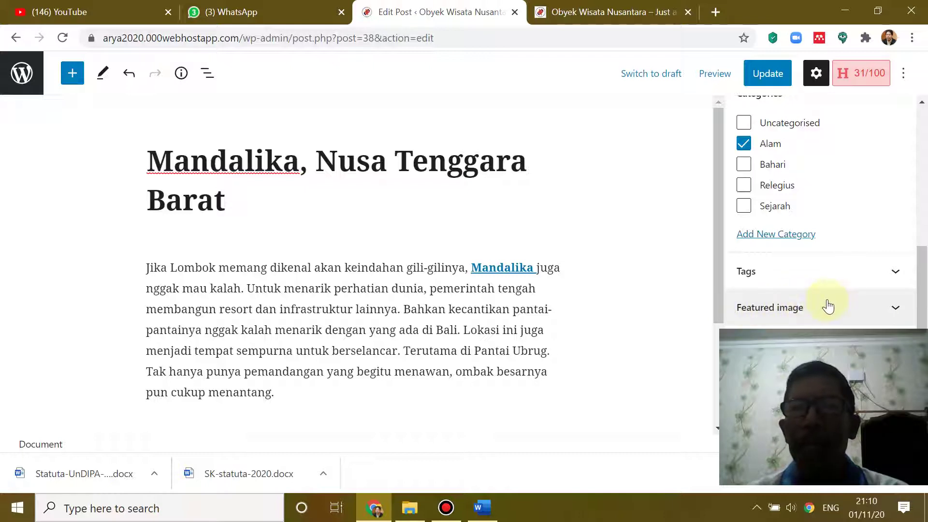
- Expand the Featured image panel, briefly checking the live front page in between
left_click(896, 312)
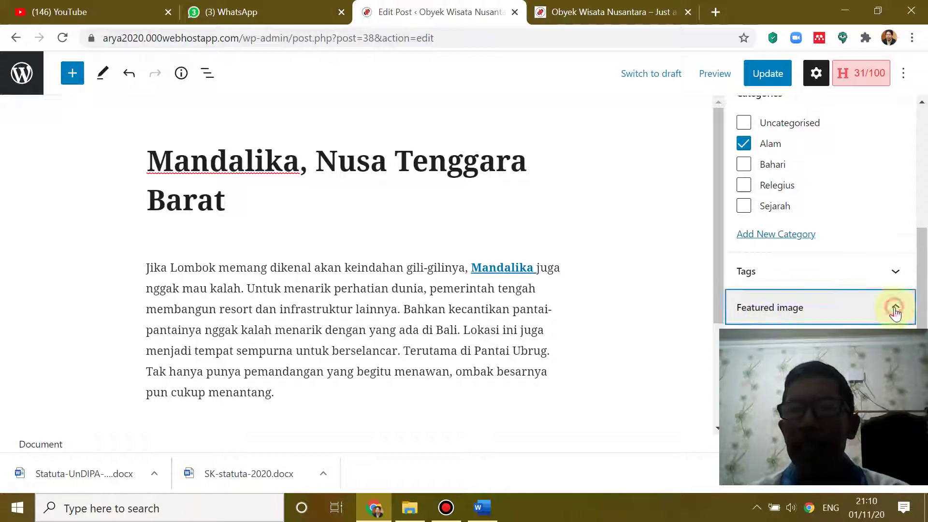
left_click(594, 12)
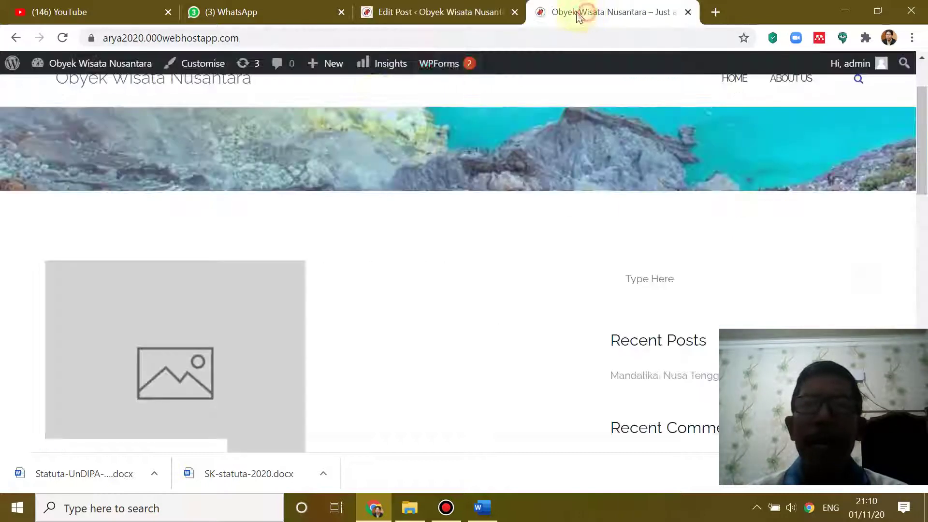
left_click(474, 13)
scroll(923, 296, "down", 2)
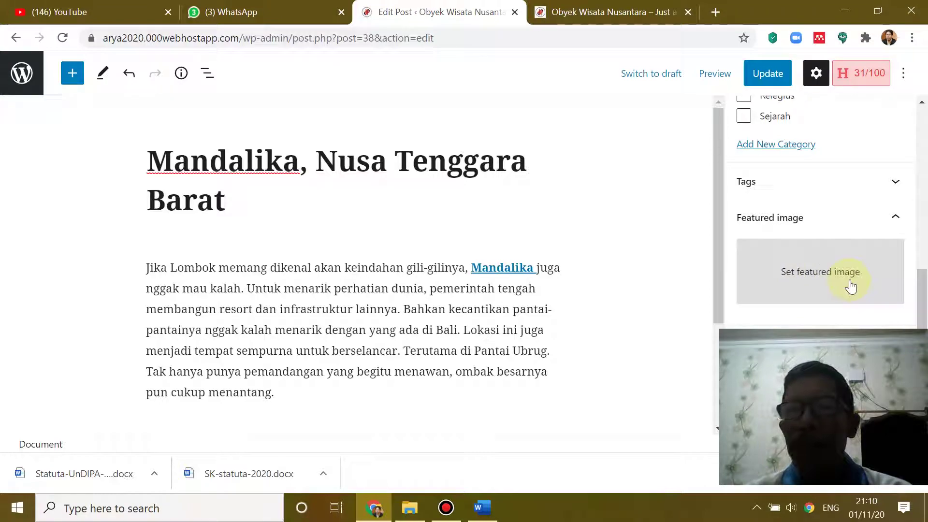
left_click(482, 507)
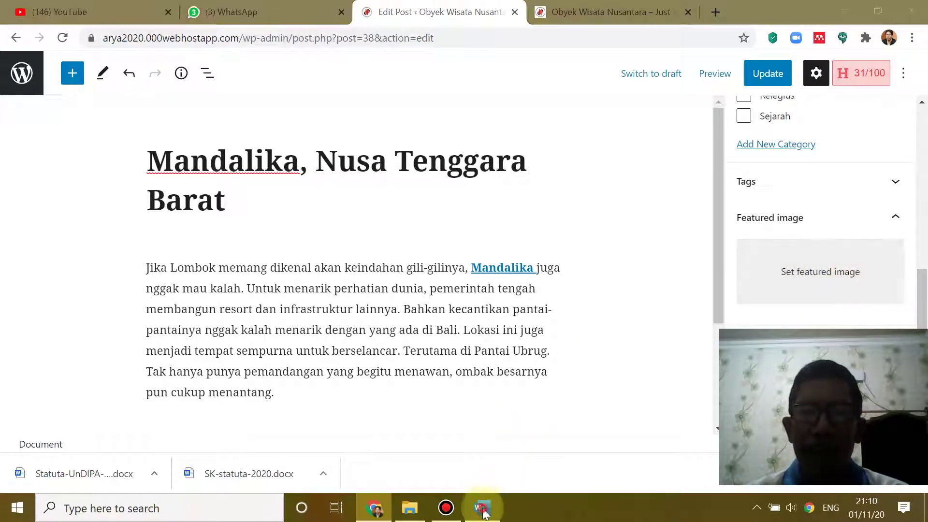
- Select the aerial Mandalika beach photo in Word, then bring up Windows search
scroll(492, 316, "up", 5)
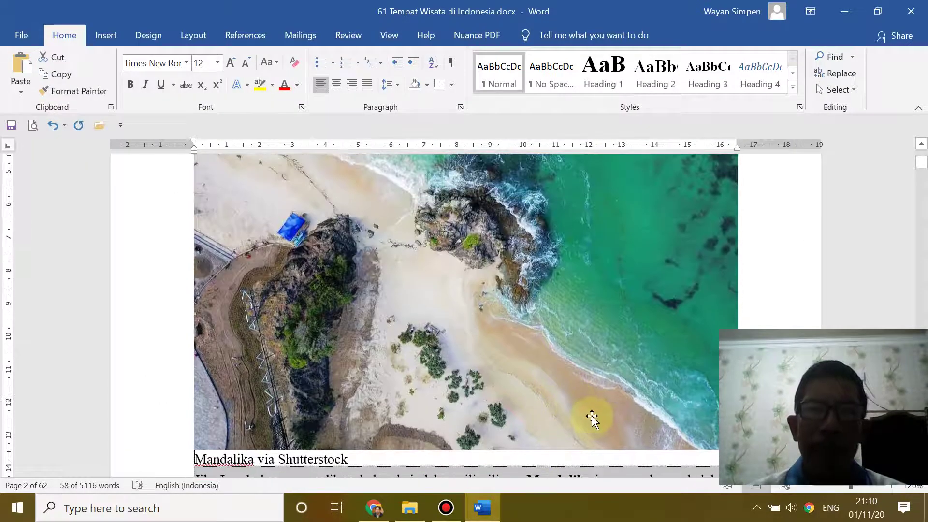
scroll(592, 419, "up", 3)
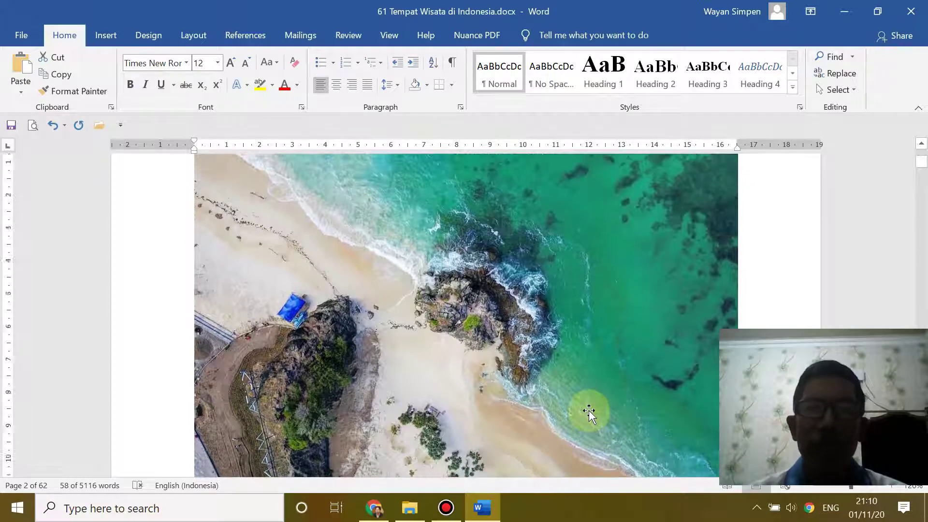
left_click(514, 356)
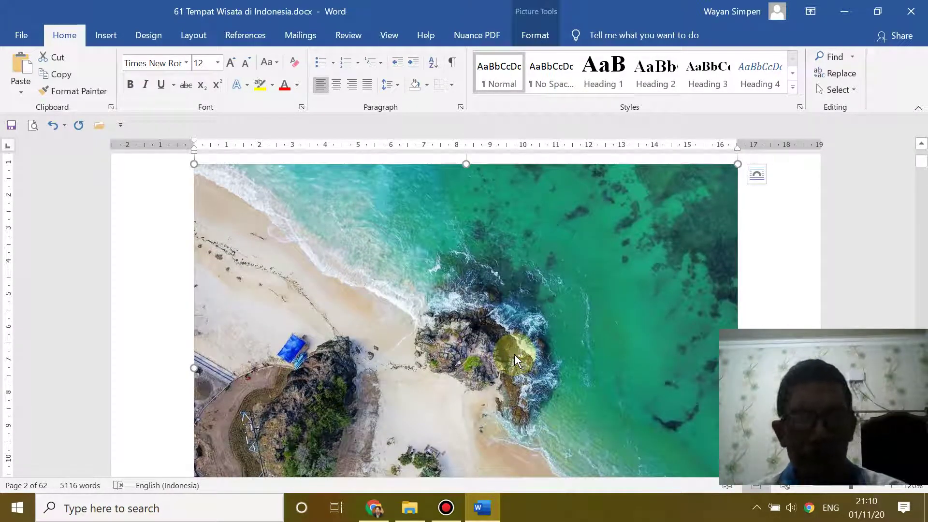
left_click(79, 511)
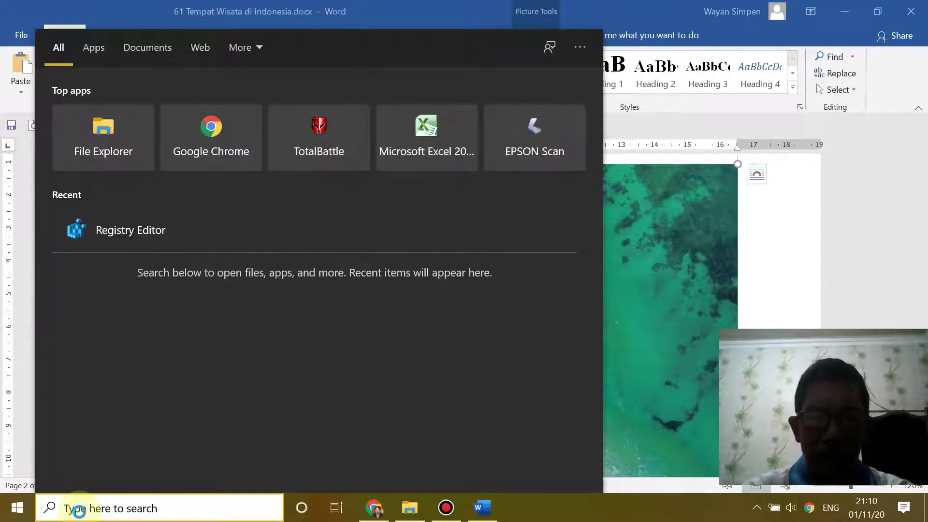
- Launch Paint via search and paste the beach photo onto the canvas
type("pain")
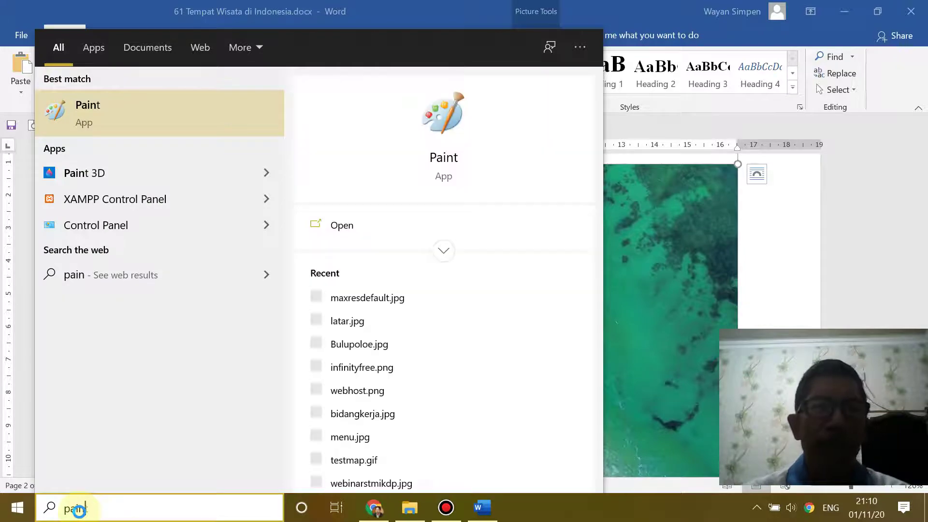
left_click(449, 132)
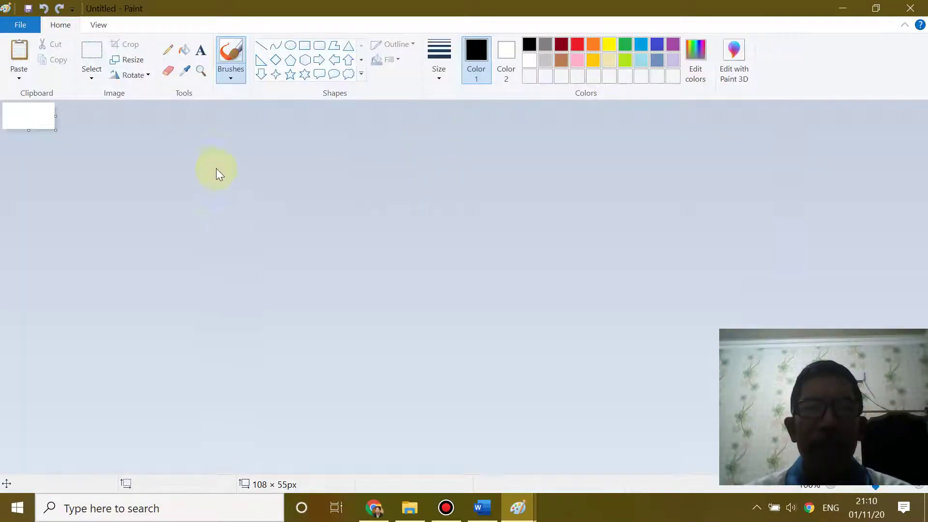
key("ctrl+v")
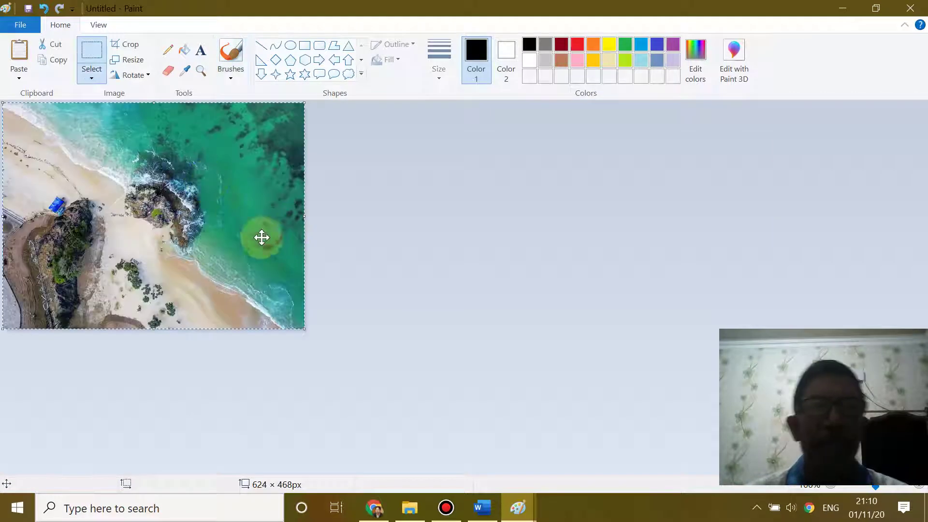
- Open the Save As dialog for a JPEG picture
left_click(16, 26)
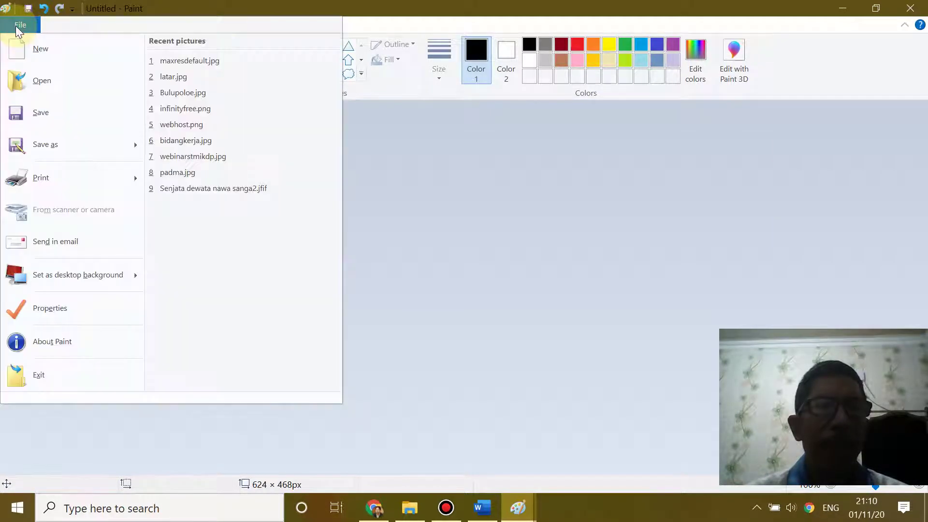
mouse_move(37, 143)
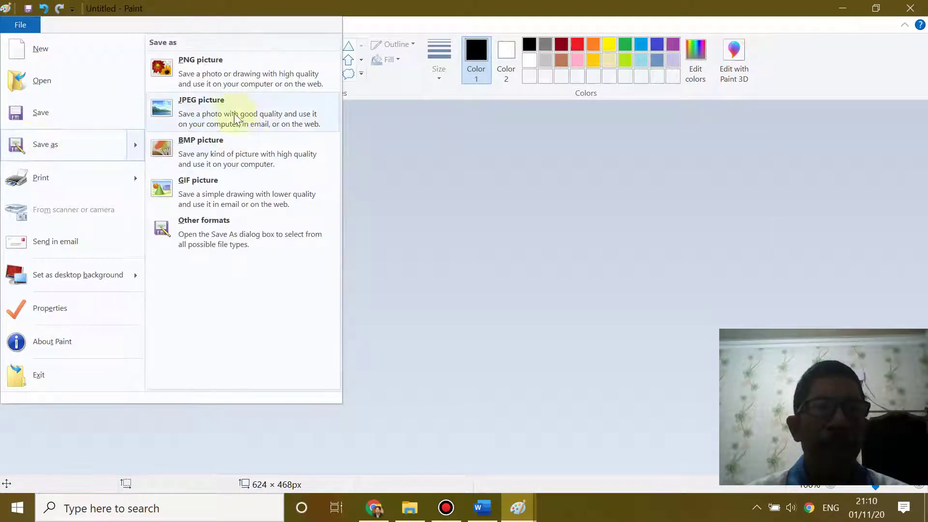
left_click(201, 107)
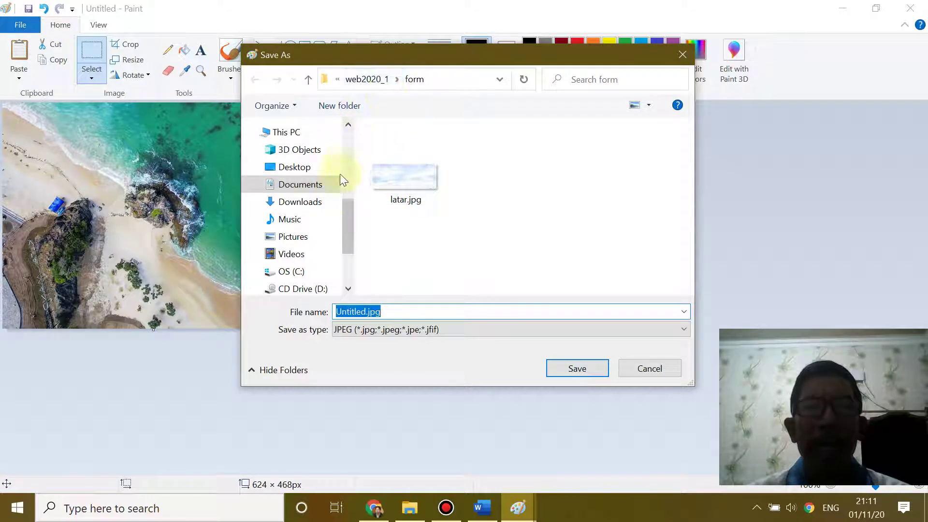
- Browse the Save As folder tree from Pictures to the Webmaster folder, showing Wisata Nusantara and Yamaha Motor
left_click(252, 236)
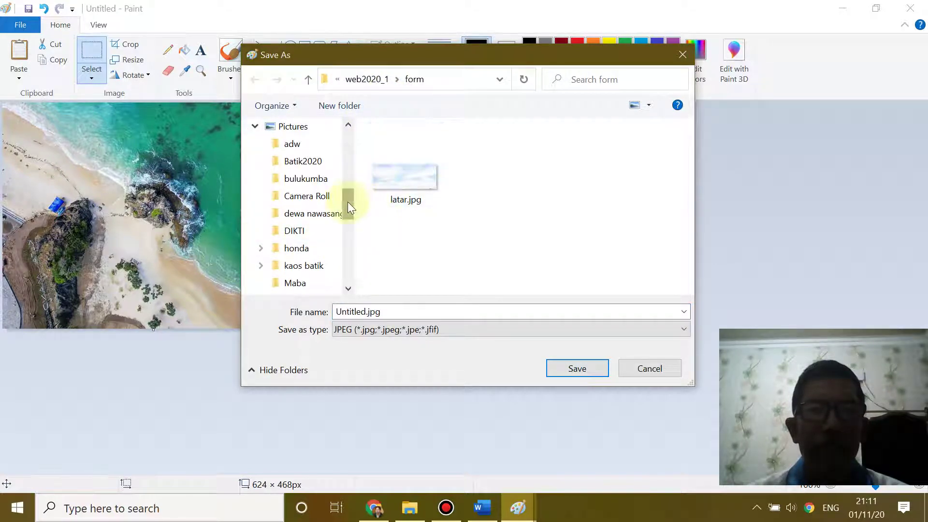
left_click_drag(346, 202, 352, 249)
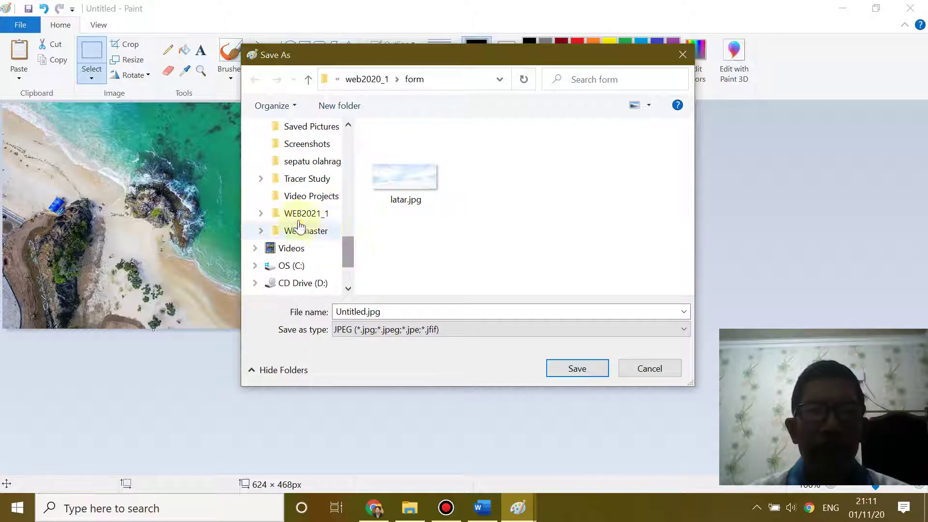
left_click(258, 213)
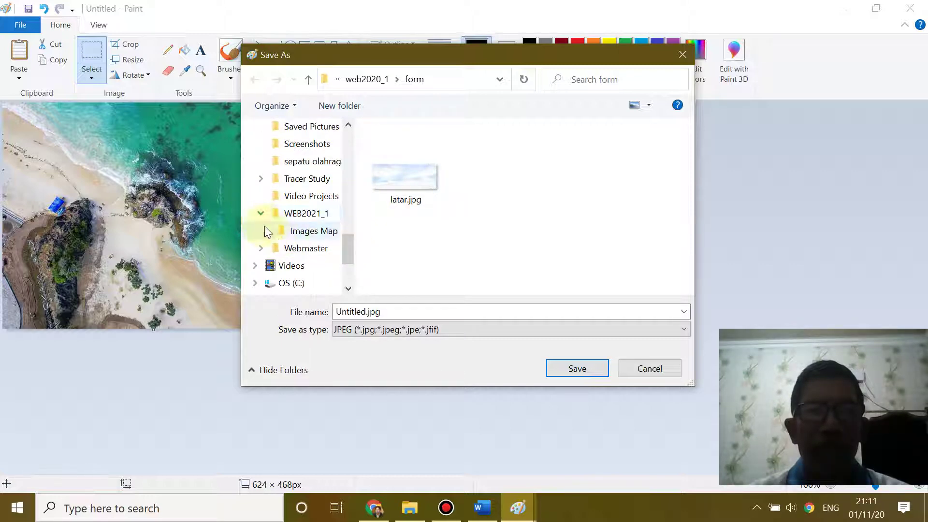
left_click(314, 217)
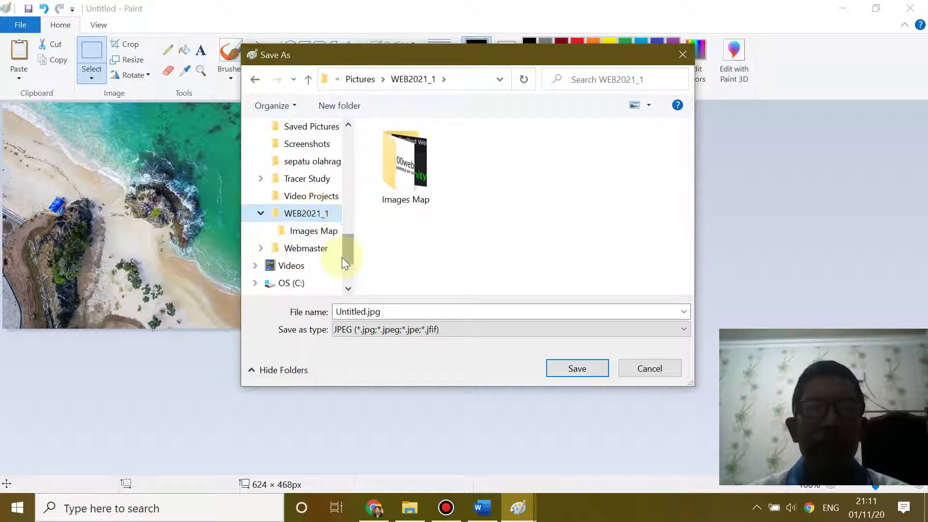
left_click(261, 248)
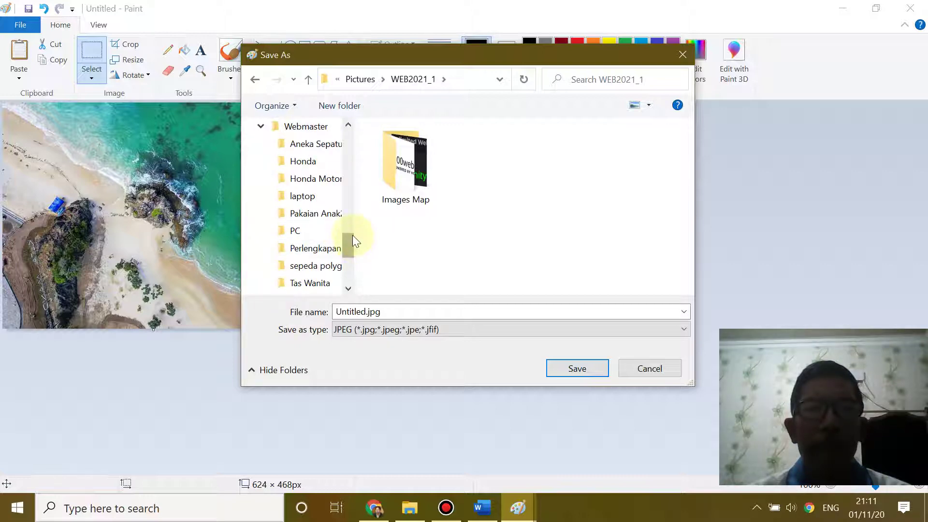
mouse_move(345, 245)
left_mouse_down()
mouse_move(347, 256)
mouse_move(350, 239)
left_mouse_up()
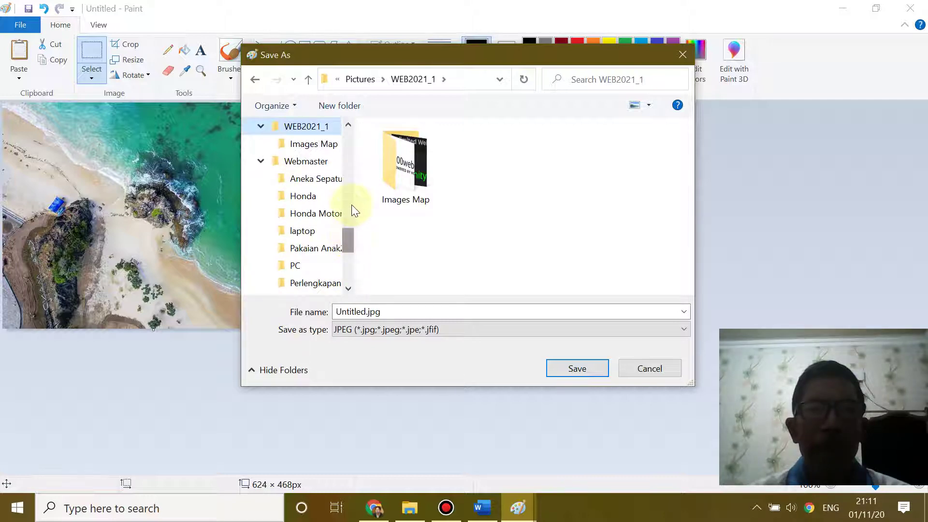
mouse_move(348, 240)
left_mouse_down()
mouse_move(347, 253)
mouse_move(353, 237)
left_mouse_up()
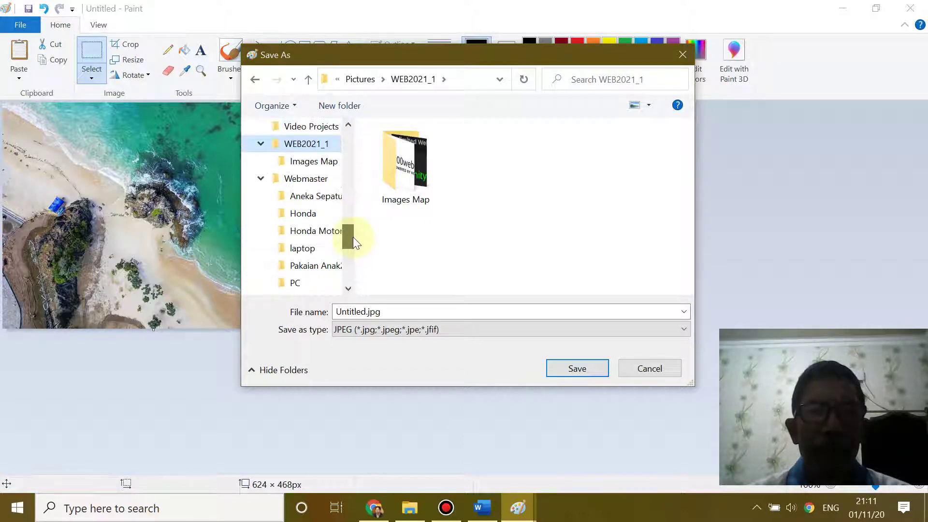
left_click(316, 179)
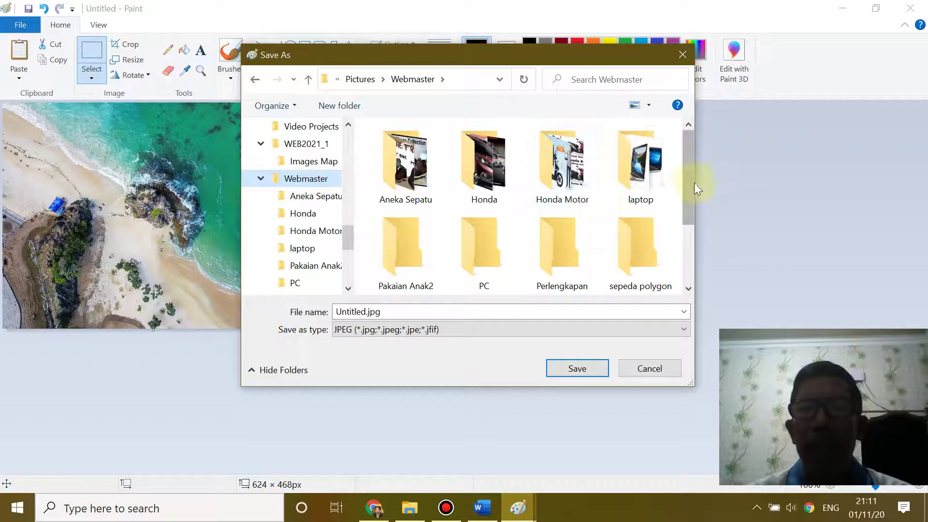
left_click_drag(689, 184, 661, 264)
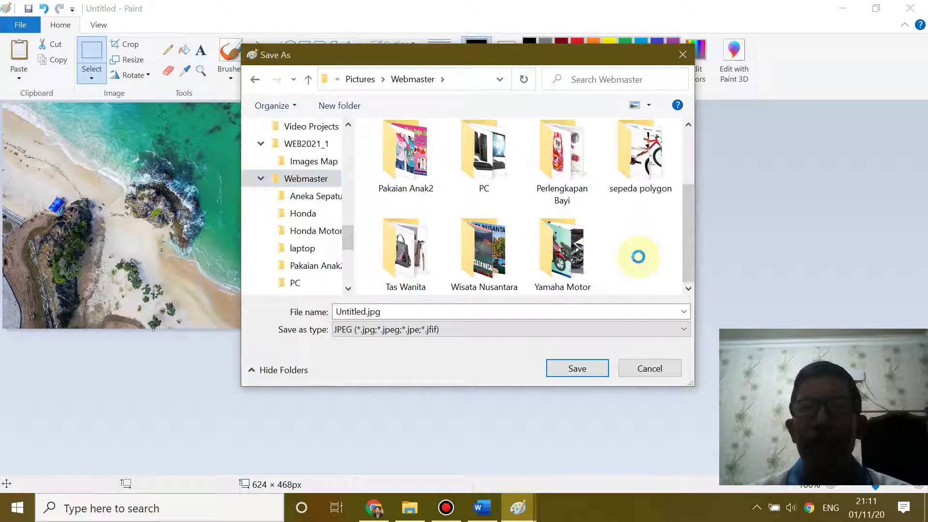
- Create a new folder inside Webmaster, keeping the default name for now
right_click(638, 257)
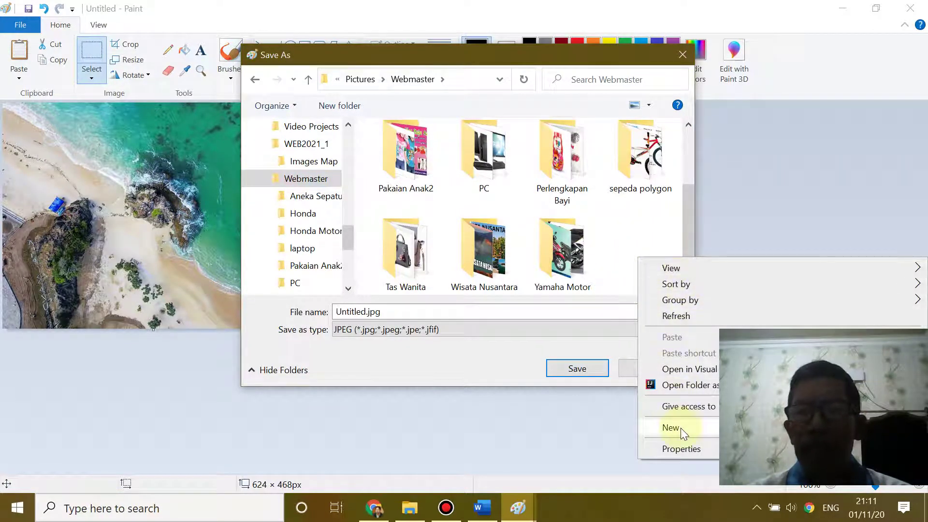
mouse_move(681, 428)
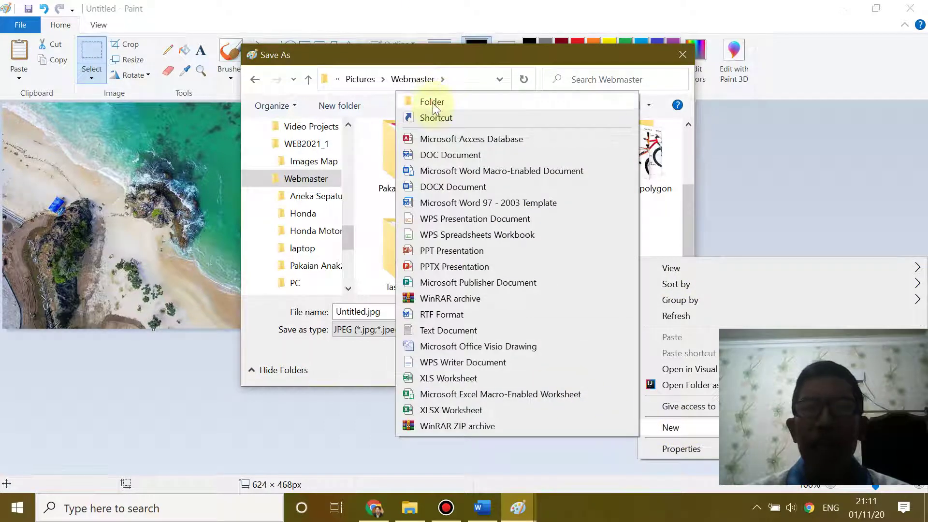
left_click(433, 103)
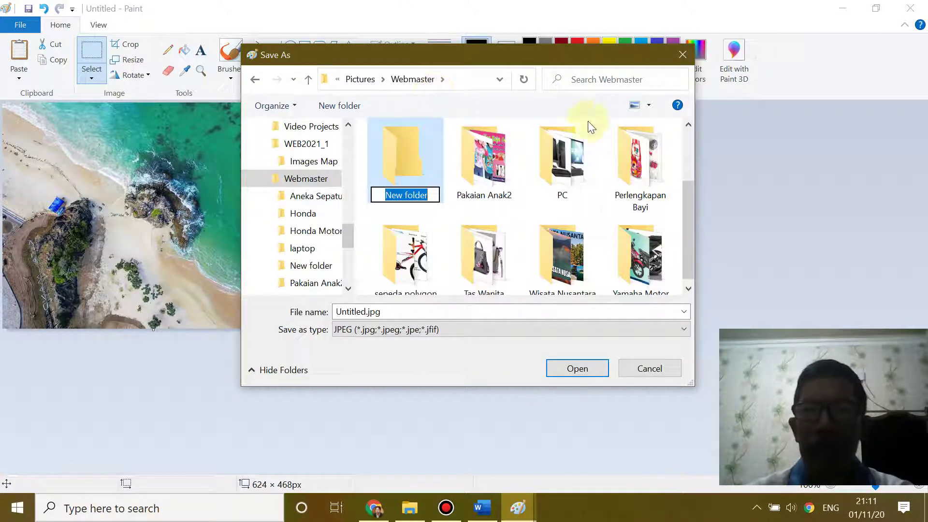
left_click(688, 288)
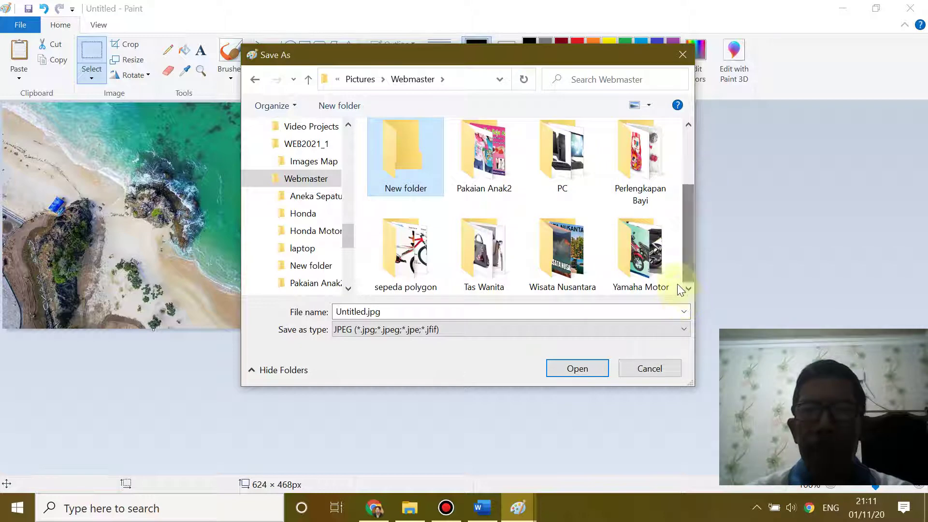
- Rename the new folder to webmas2020 and open it as the save location
left_click(411, 190)
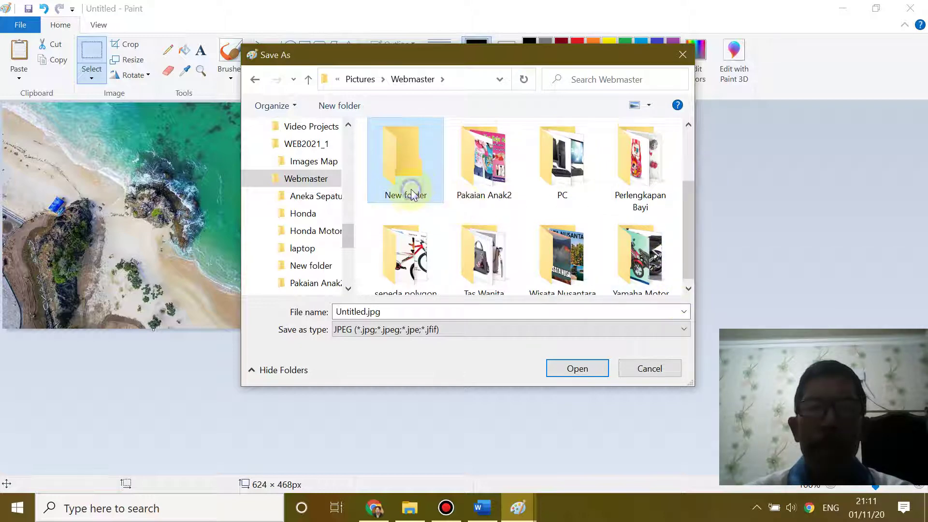
right_click(411, 190)
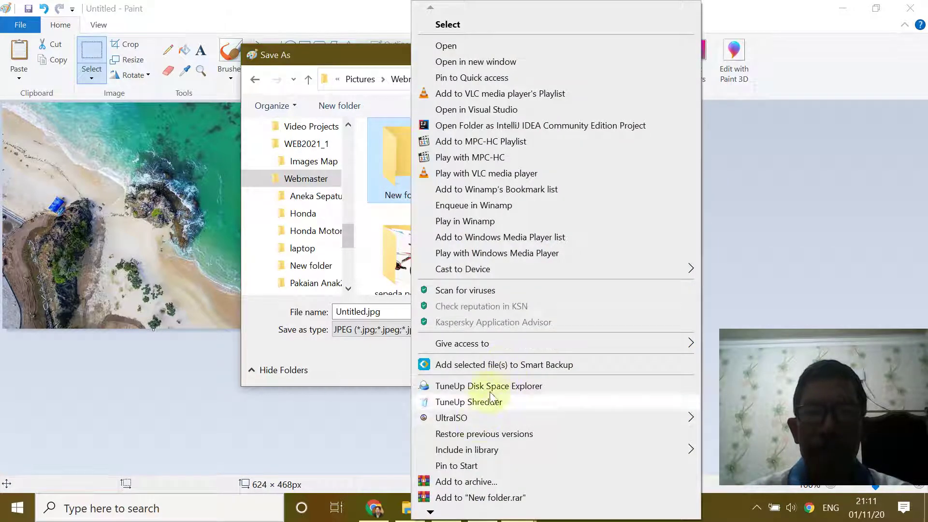
left_click(428, 514)
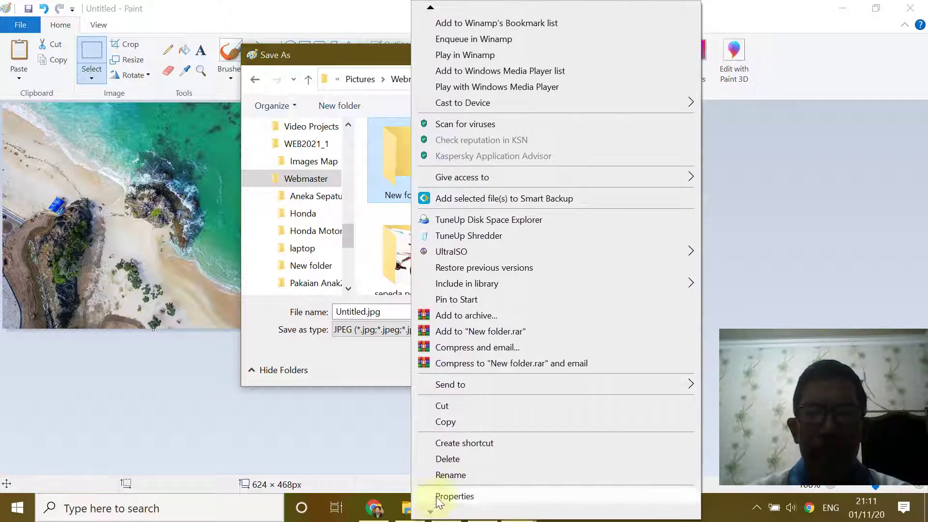
left_click(445, 475)
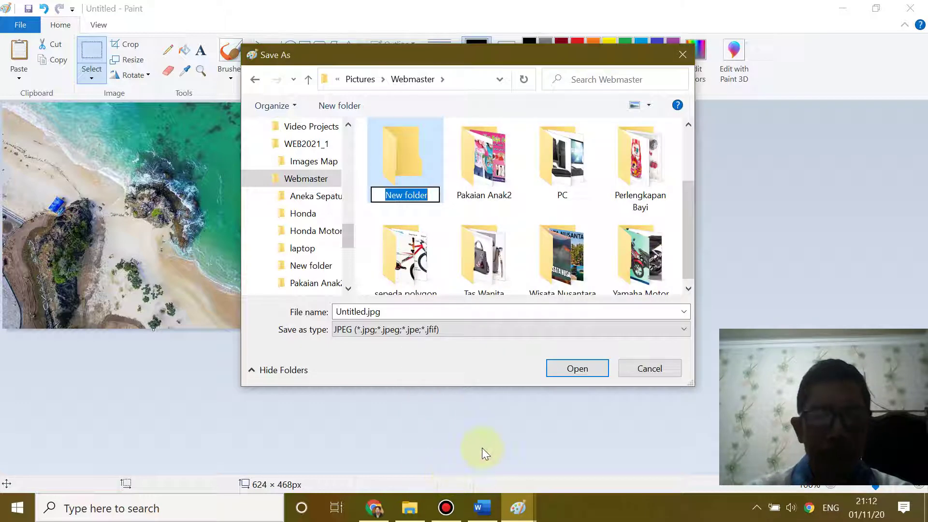
type("webmas")
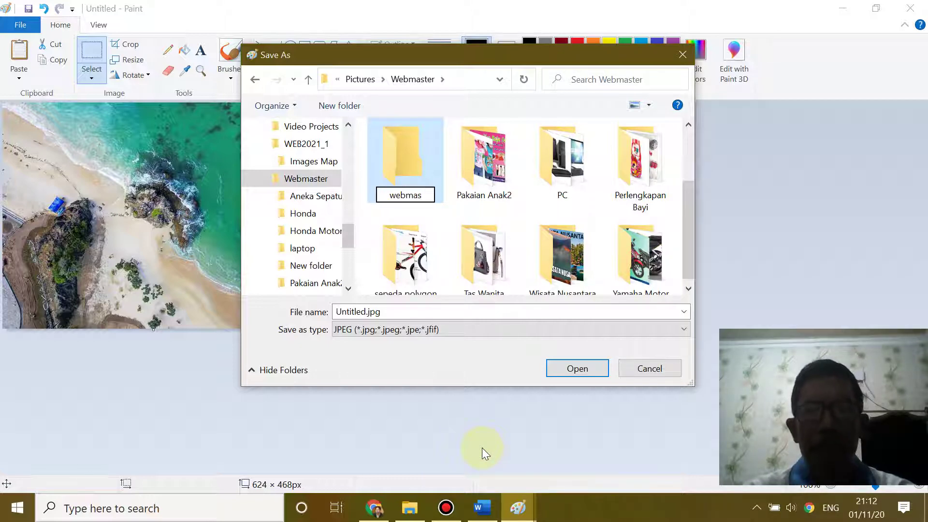
type("2020")
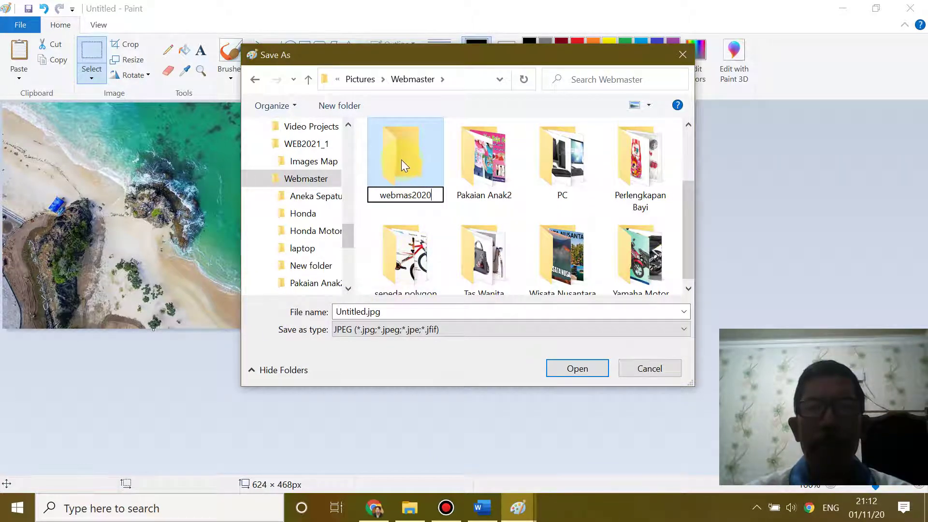
key("Return")
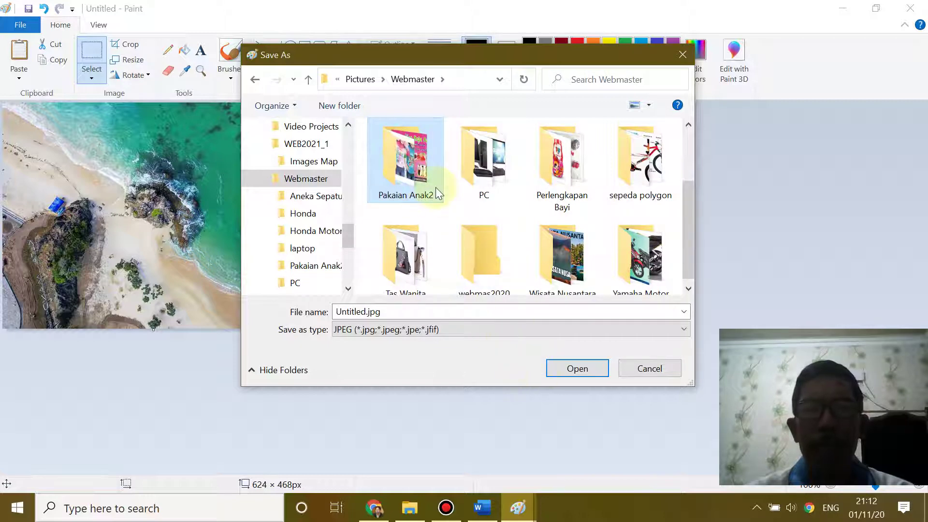
left_click_drag(694, 201, 690, 268)
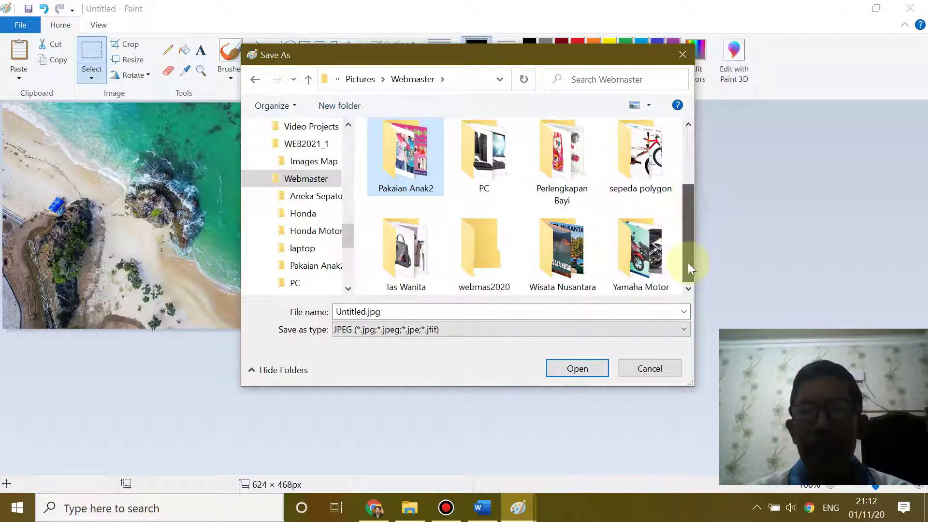
double_click(471, 256)
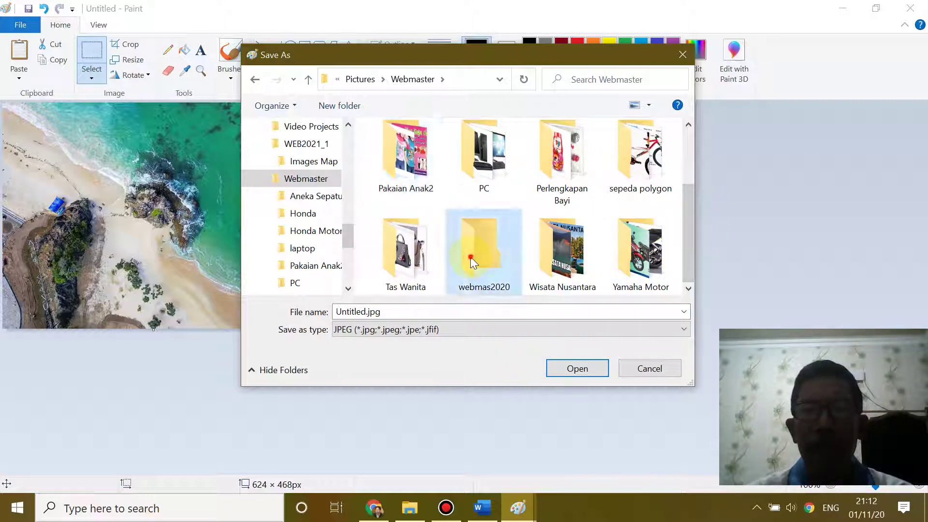
- Replace 'Untitled' with 'Mandalika' as the file name and save the JPEG into webmas2020
left_click(361, 313)
double_click(364, 309)
left_click(365, 310)
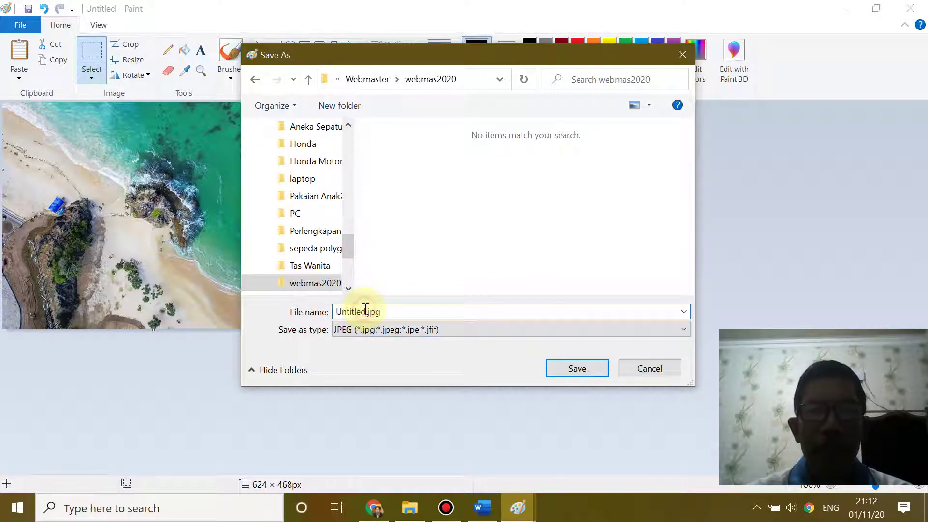
double_click(357, 311)
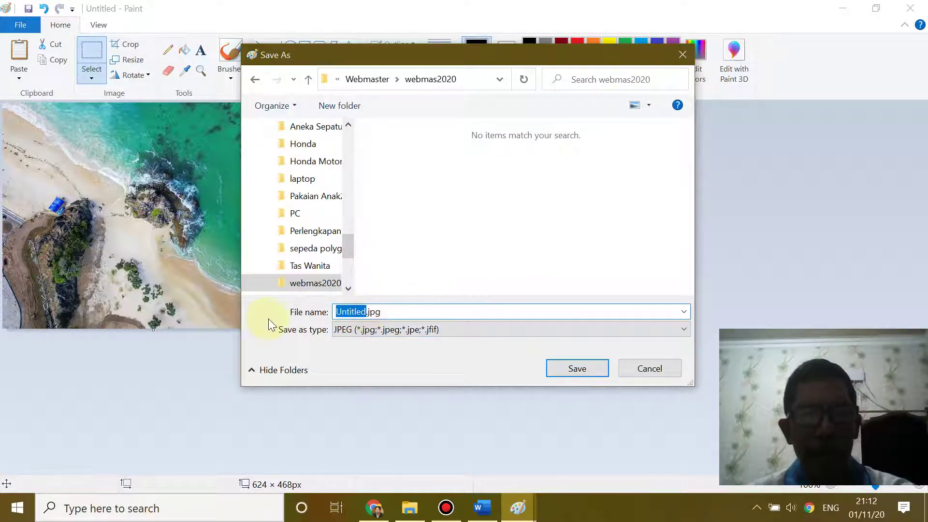
left_click(482, 508)
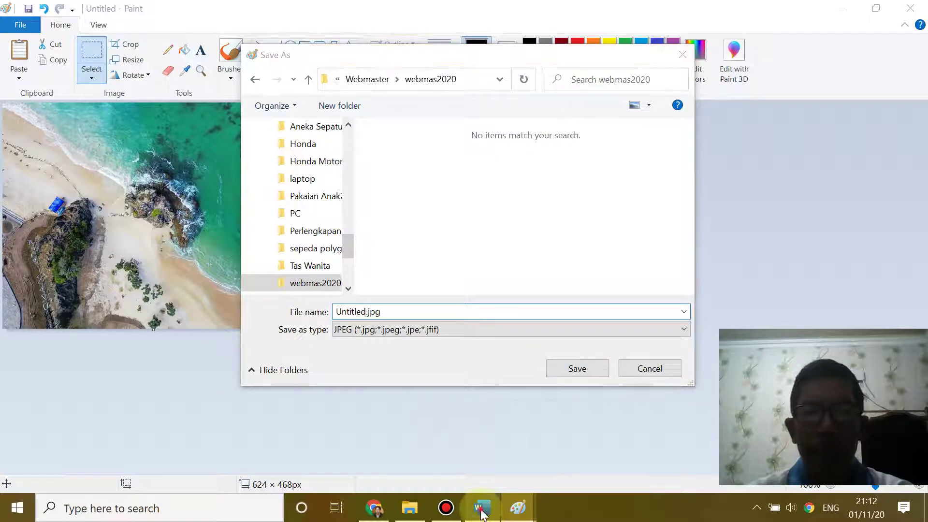
scroll(425, 328, "up", 3)
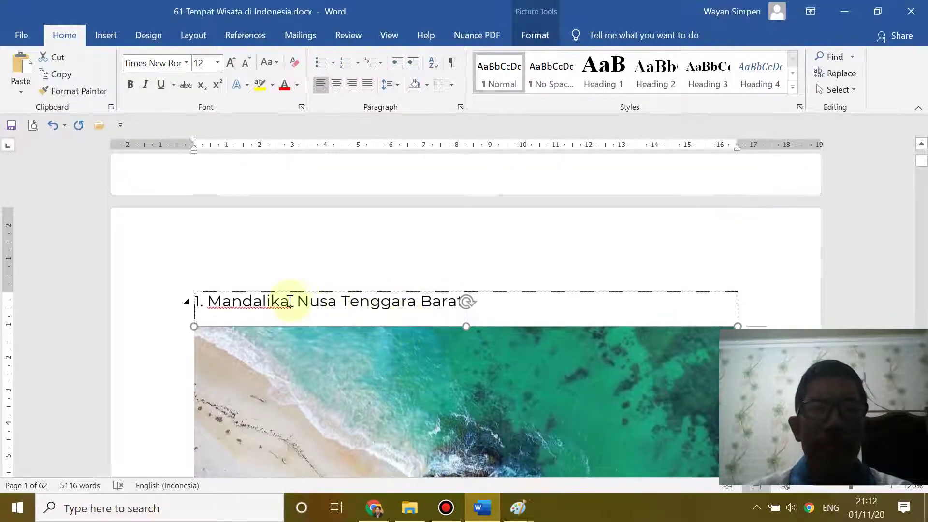
double_click(265, 300)
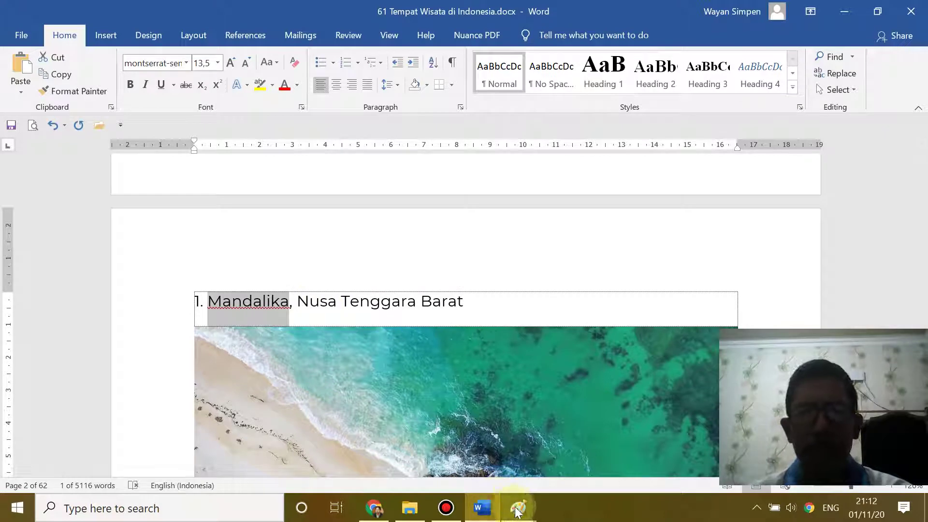
mouse_move(517, 511)
left_click(489, 463)
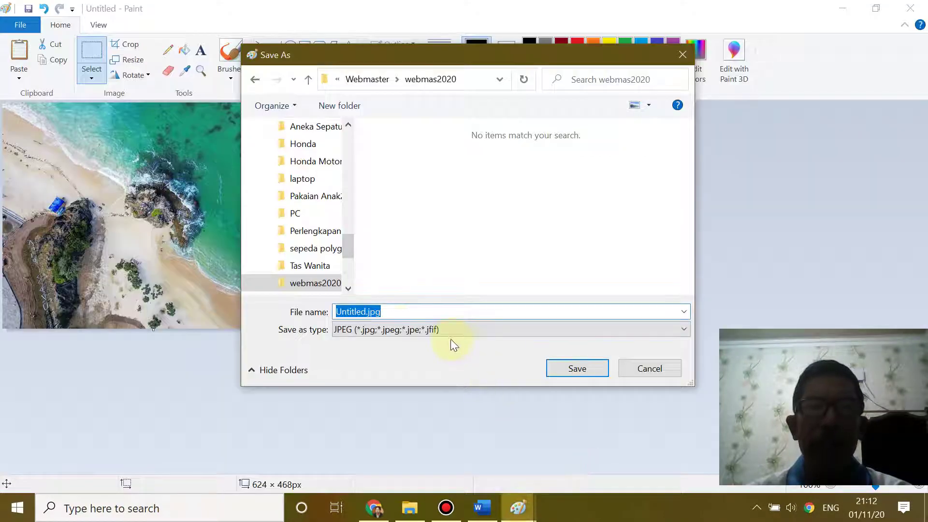
key("Left")
key("Left")
key("Left")
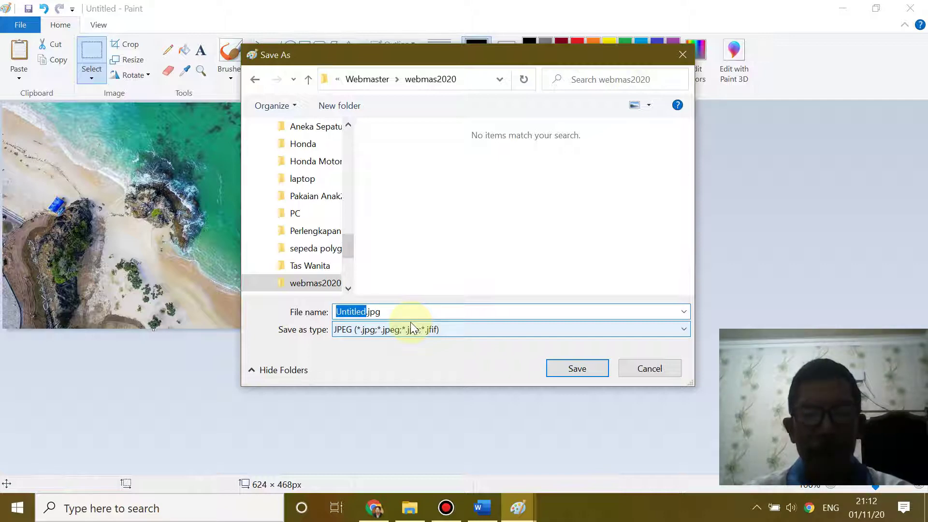
type("Mandalika")
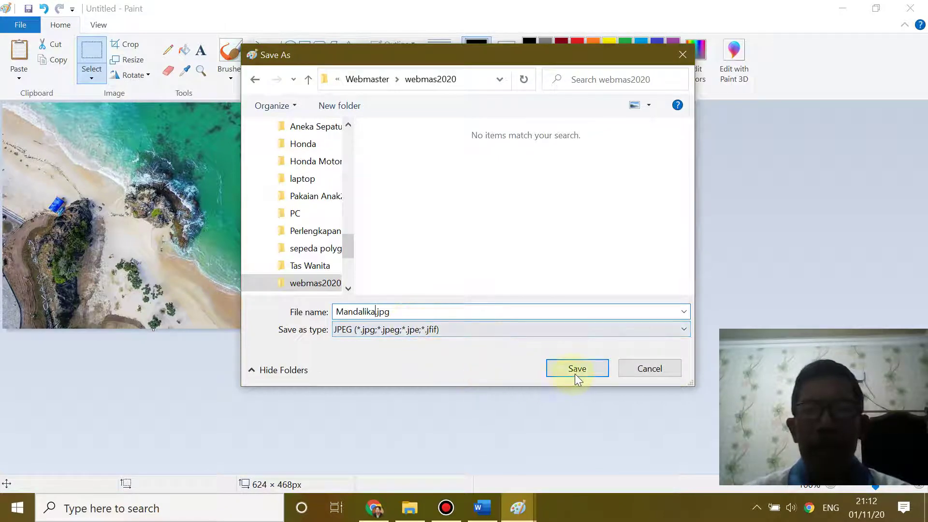
left_click(576, 373)
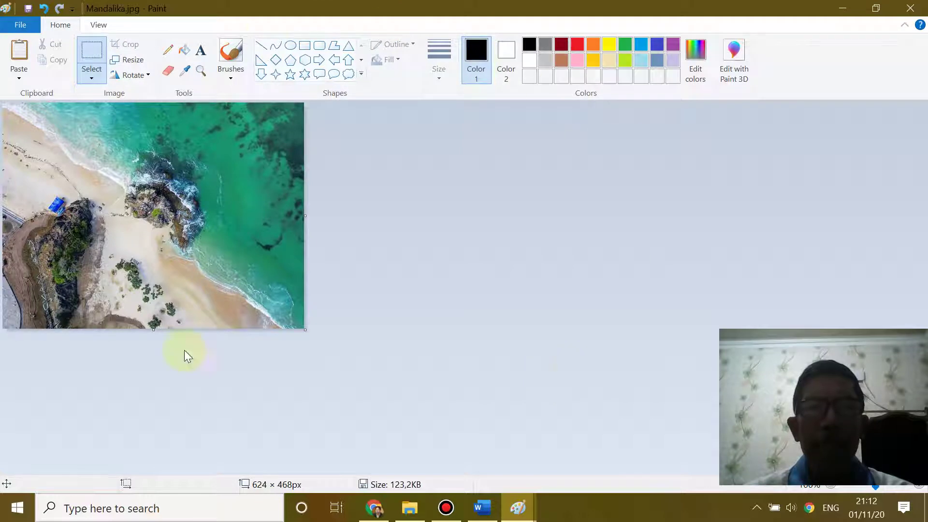
- Open the post's featured image picker on the Upload files tab and start selecting a file
left_click(374, 507)
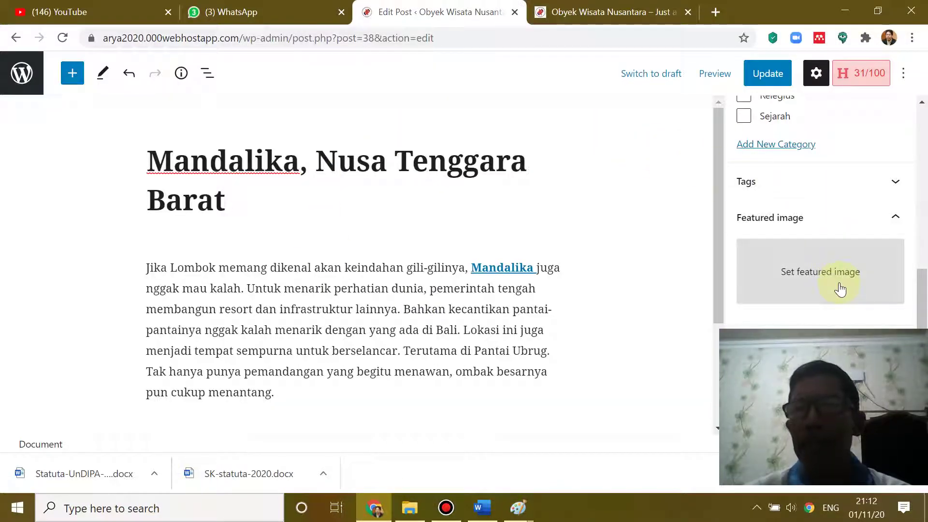
left_click(812, 276)
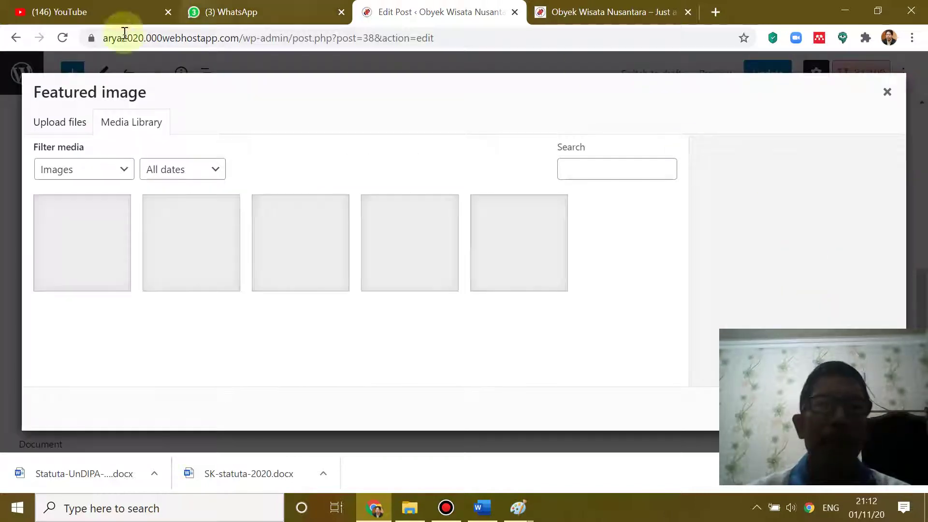
left_click(64, 126)
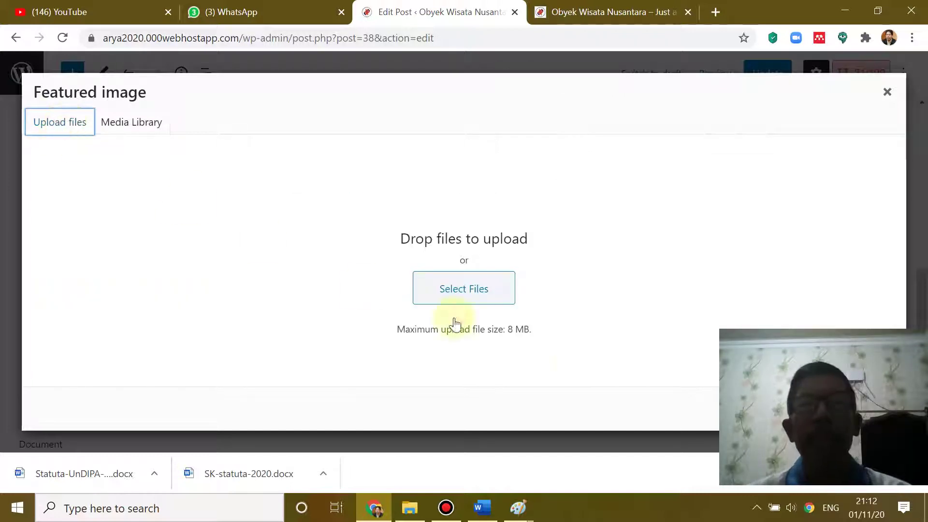
left_click(465, 289)
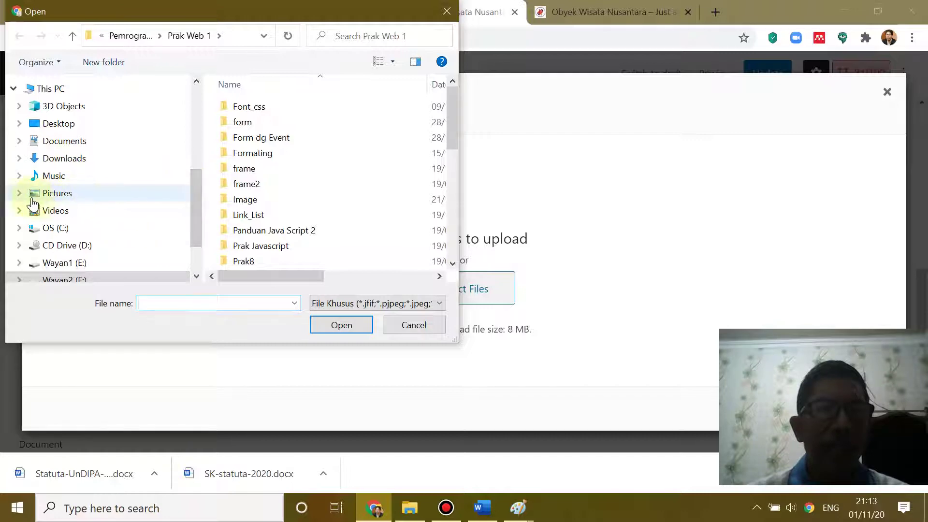
- Upload Mandalika.jpg from Pictures › Webmaster › webmas2020 into the Media Library
left_click(19, 192)
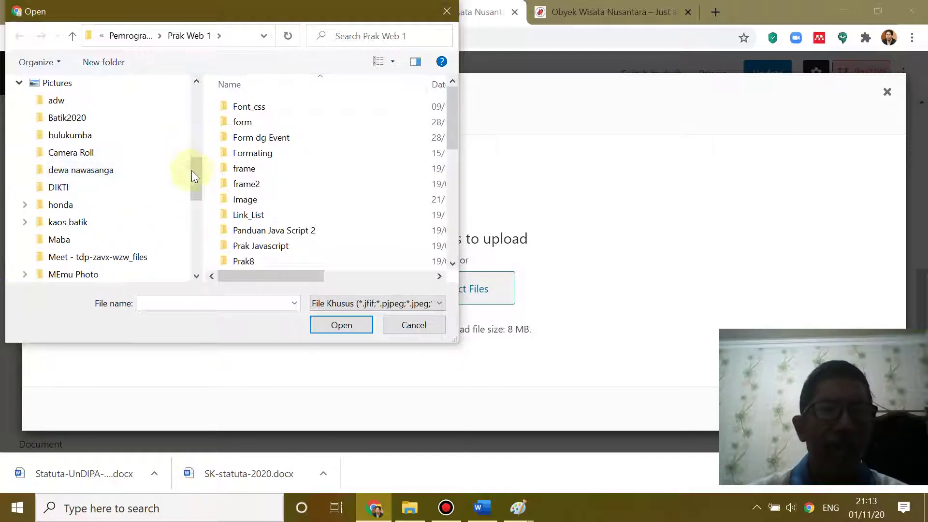
left_click_drag(196, 173, 205, 225)
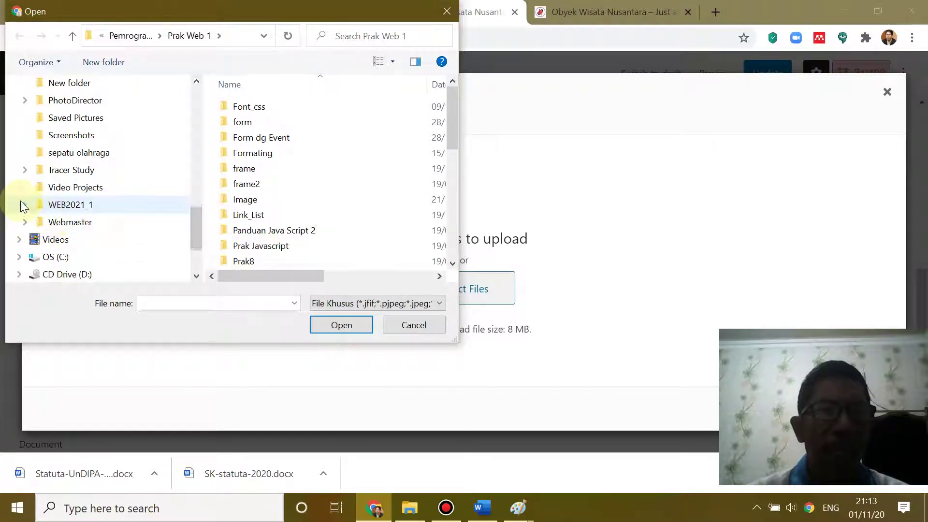
left_click(25, 222)
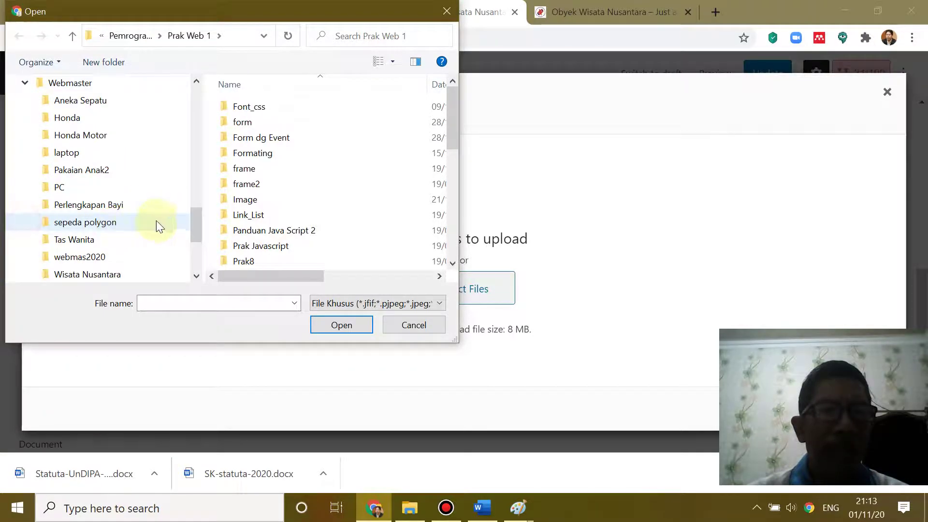
left_click(71, 257)
left_click(248, 122)
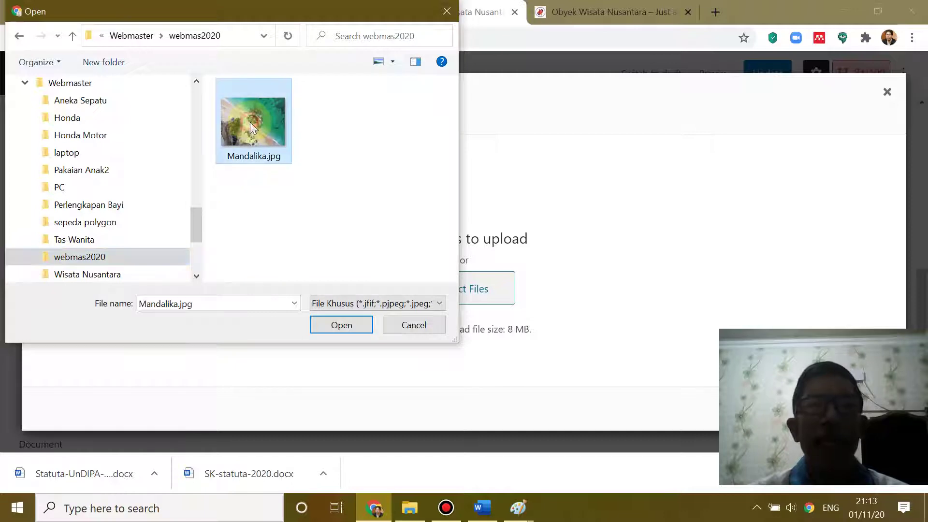
left_click(347, 331)
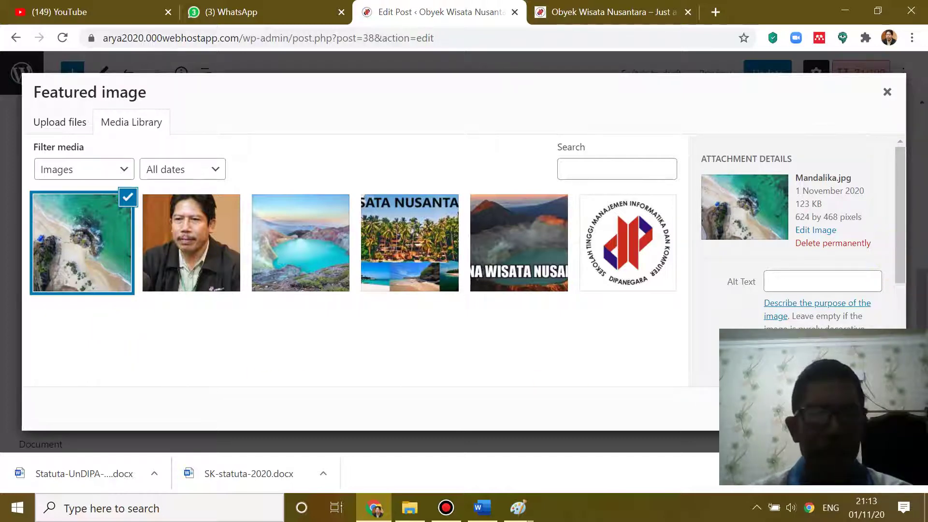
- Make Mandalika.jpg the featured image, update the post, and view the live site
key("Tab")
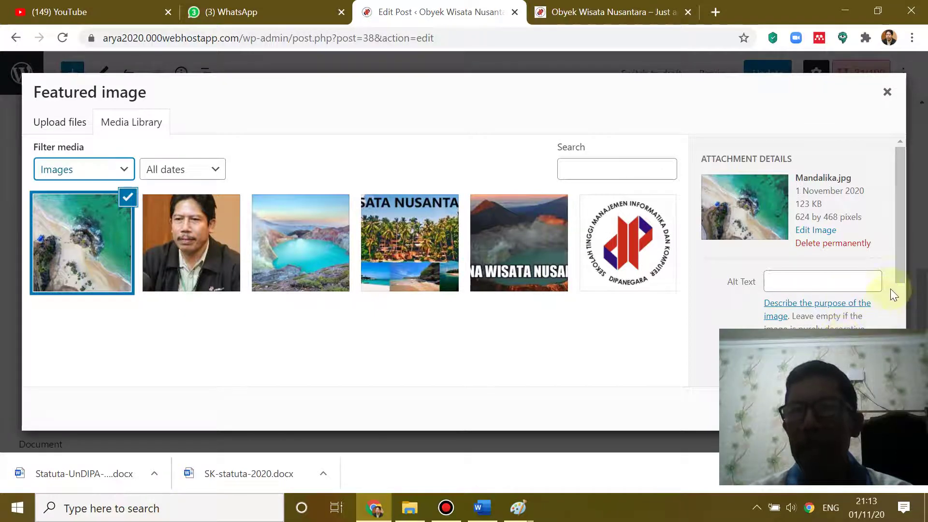
key("Tab")
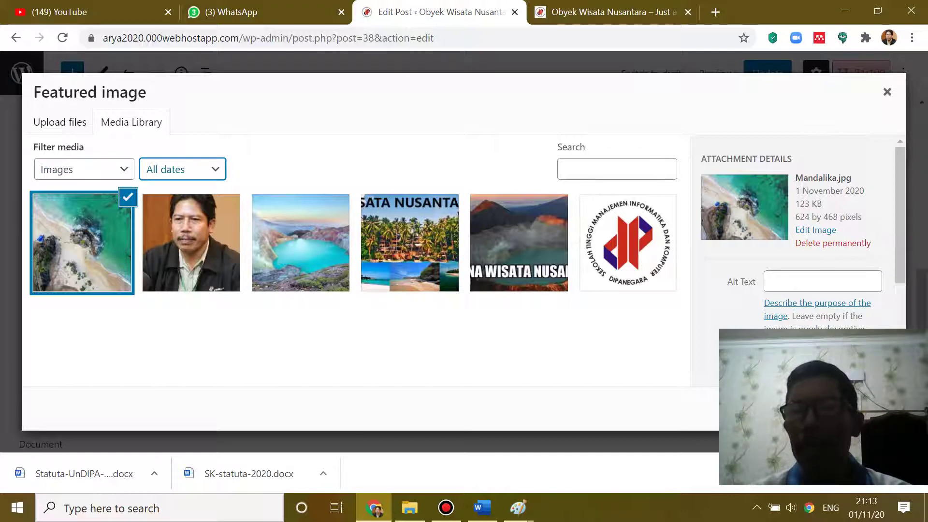
left_click(846, 409)
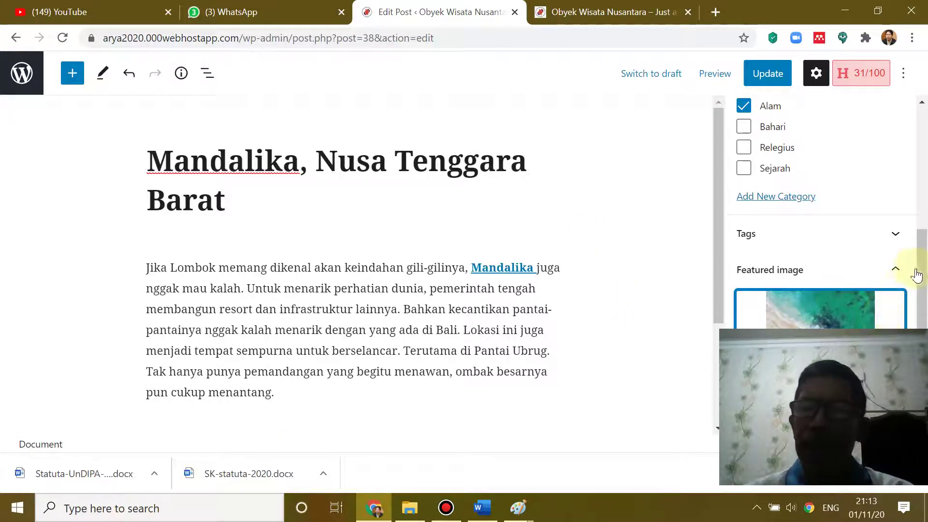
left_click_drag(921, 261, 921, 321)
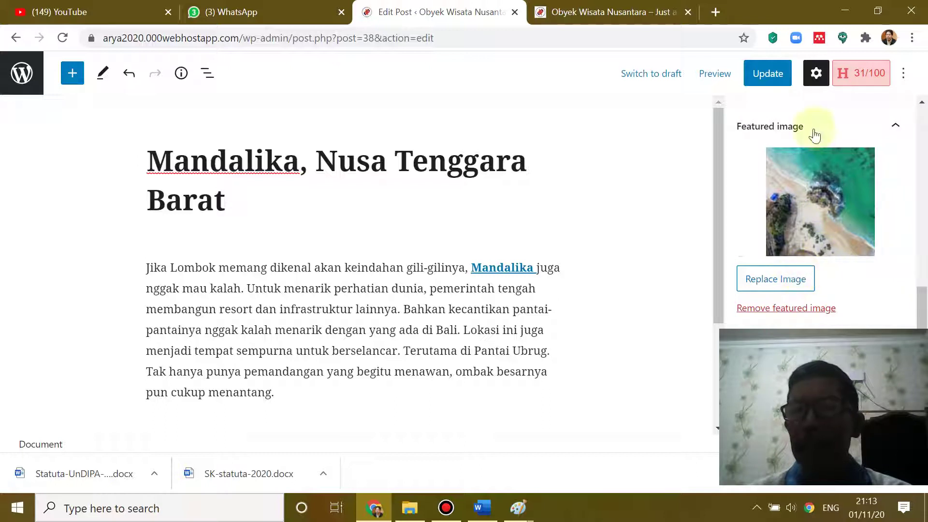
left_click(768, 77)
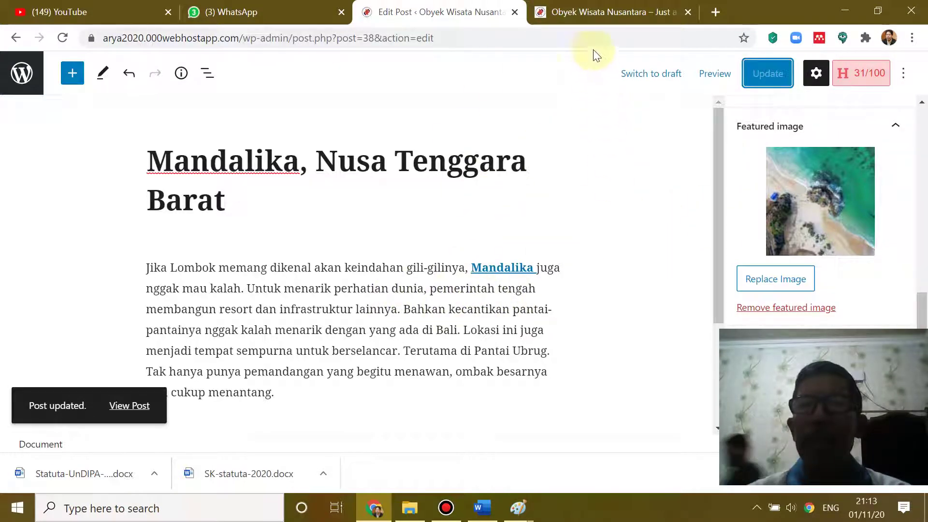
left_click(572, 12)
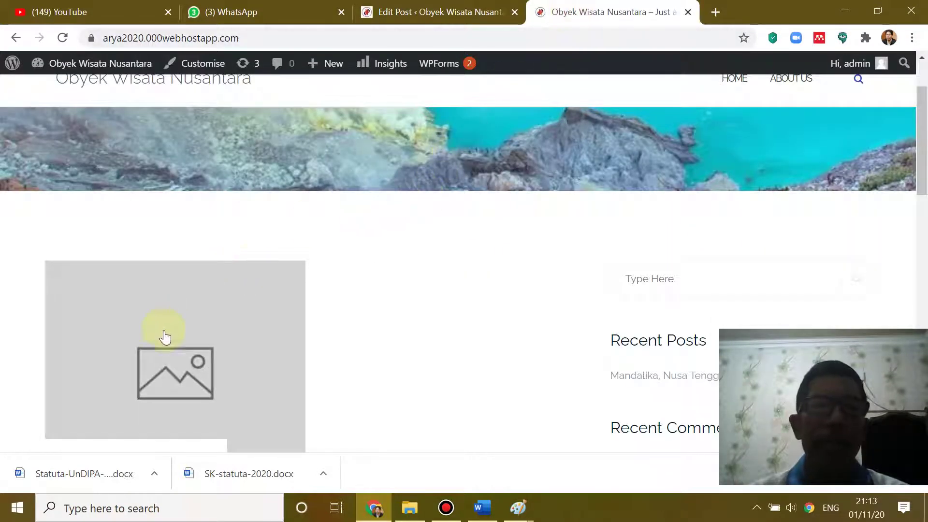
left_click(63, 38)
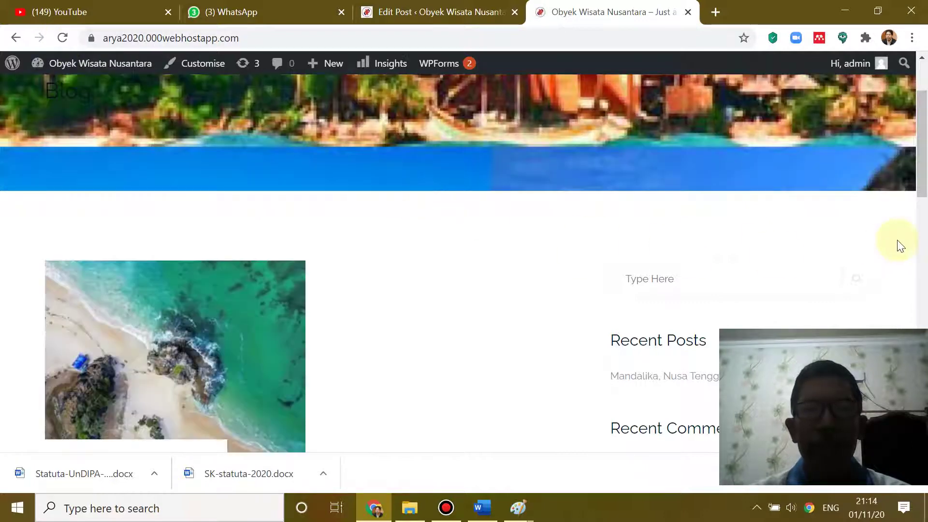
left_click_drag(923, 116, 922, 162)
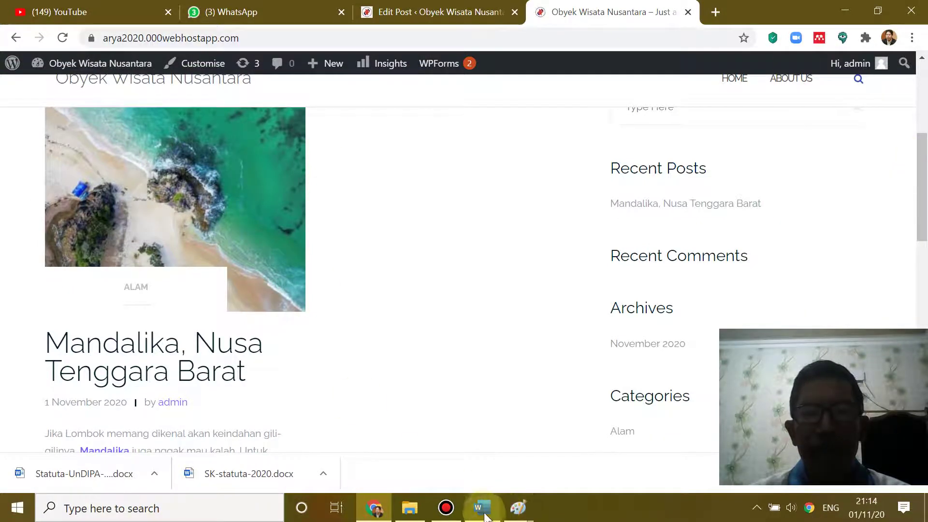
left_click(482, 507)
scroll(532, 426, "down", 3)
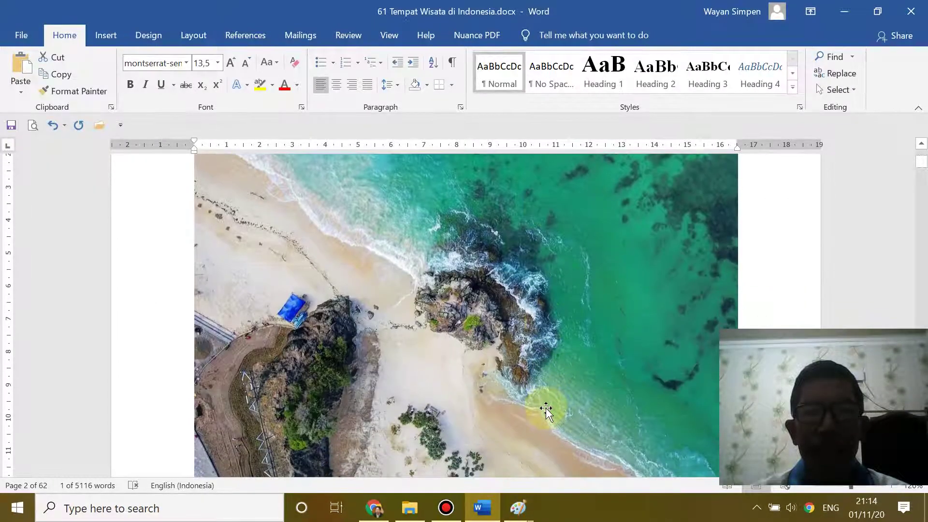
scroll(574, 303, "up", 1)
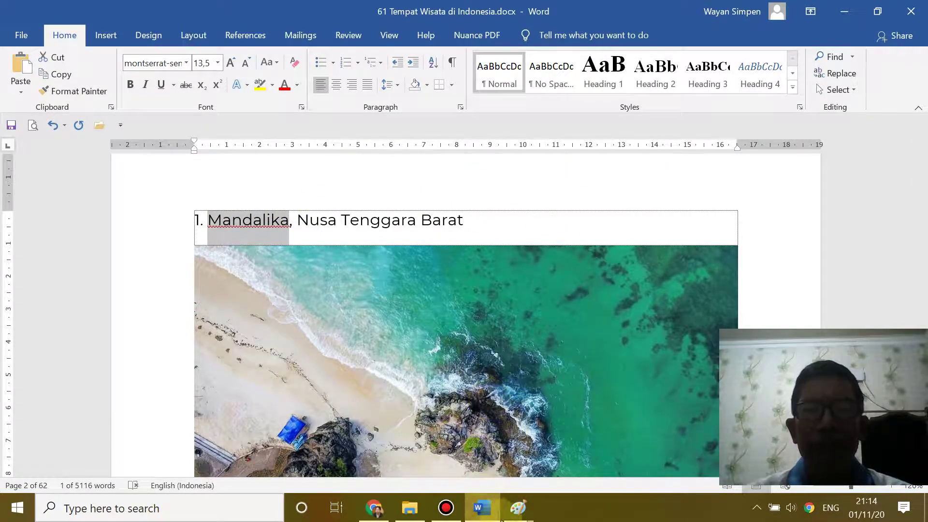
left_click(375, 508)
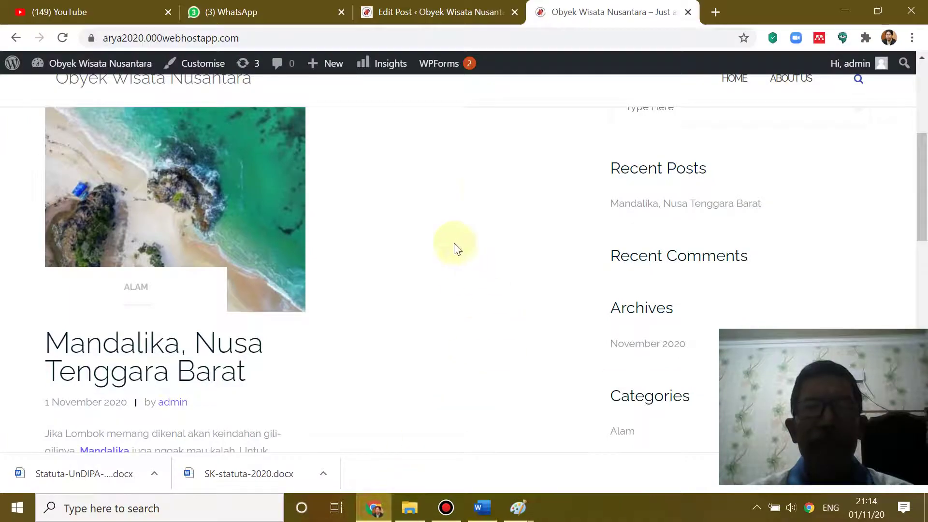
scroll(493, 145, "up", 5)
scroll(512, 145, "down", 10)
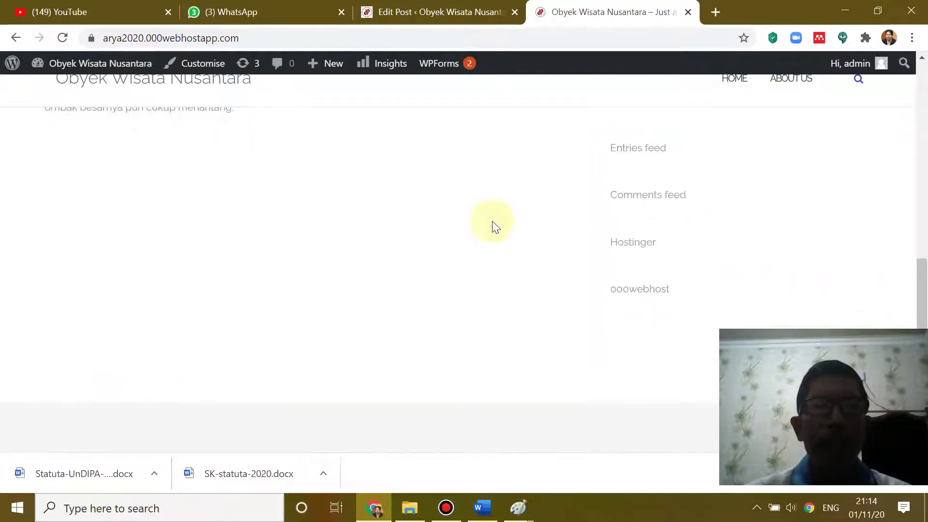
scroll(492, 222, "up", 5)
scroll(493, 222, "up", 4)
scroll(492, 223, "down", 4)
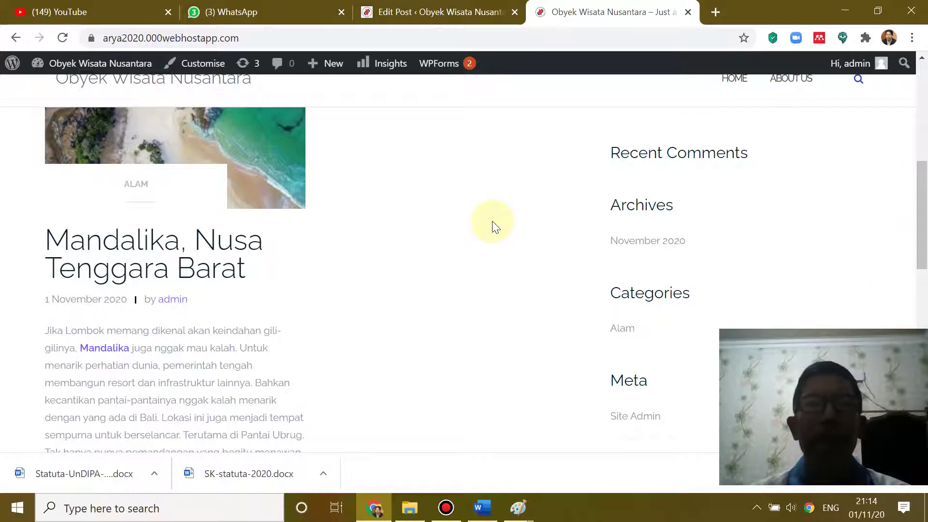
scroll(493, 227, "up", 1)
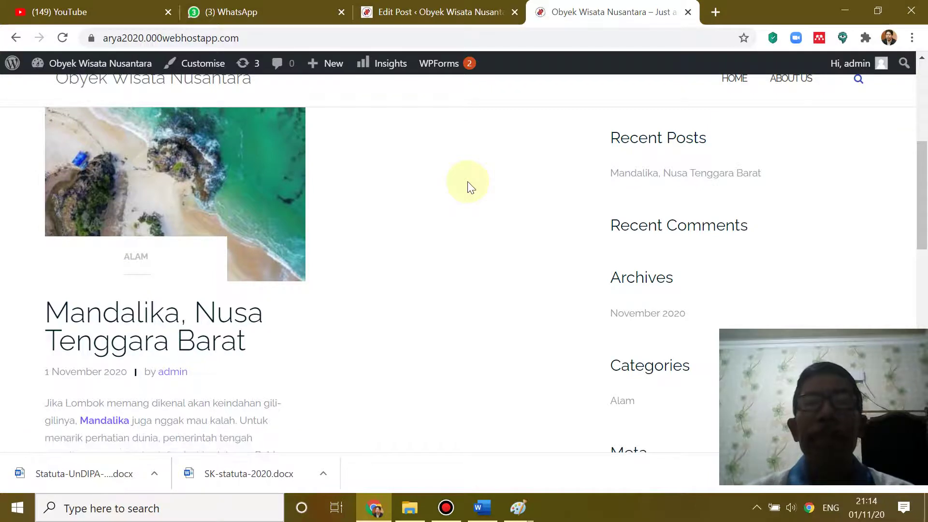
left_click(414, 10)
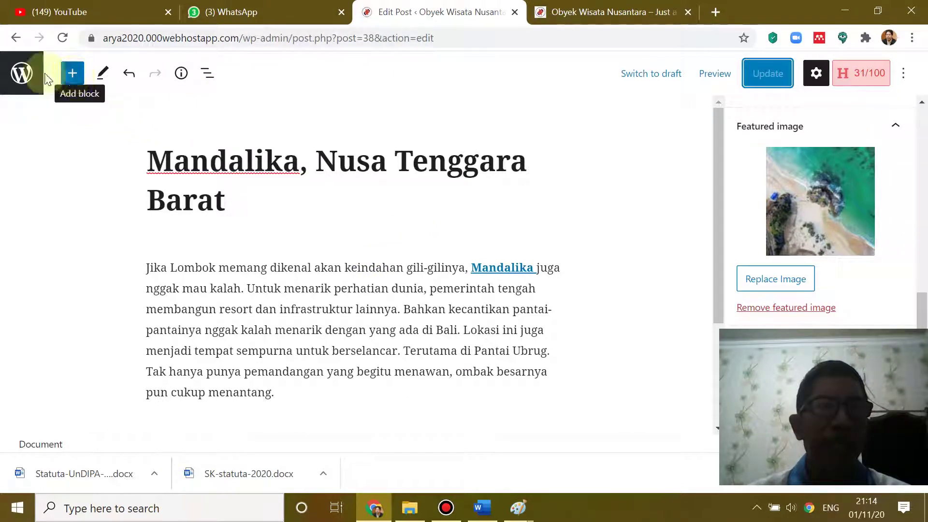
- Start a new post via Posts > Add New, then show Word's '2. Pantai Sumurtiga, Sabang' section
left_click(22, 84)
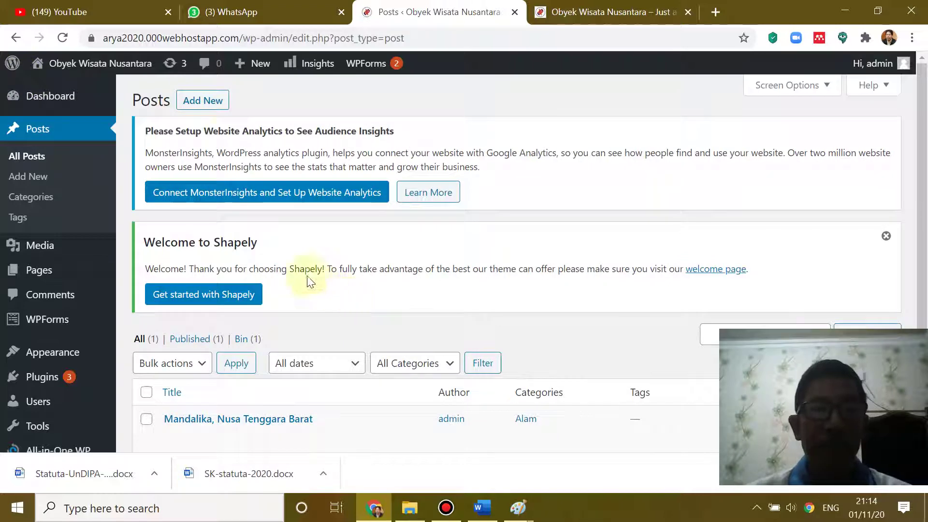
scroll(320, 283, "down", 3)
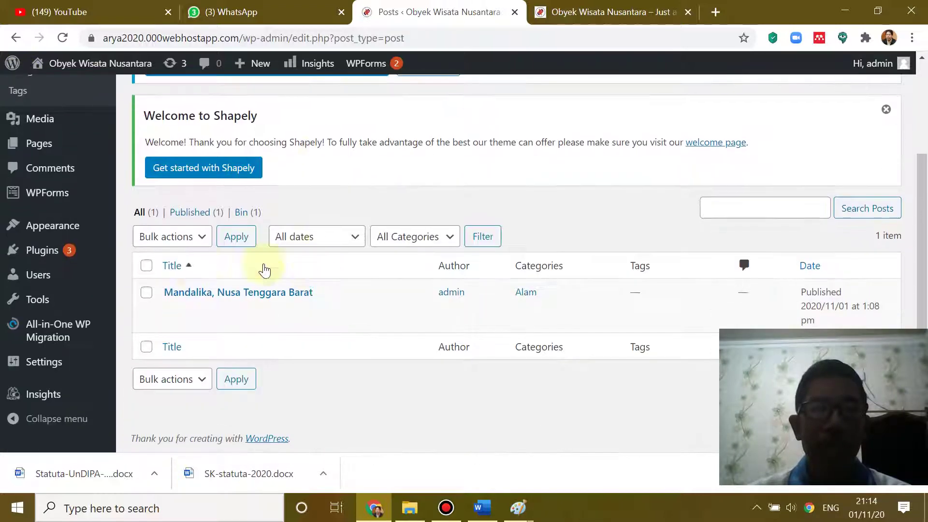
scroll(305, 88, "up", 3)
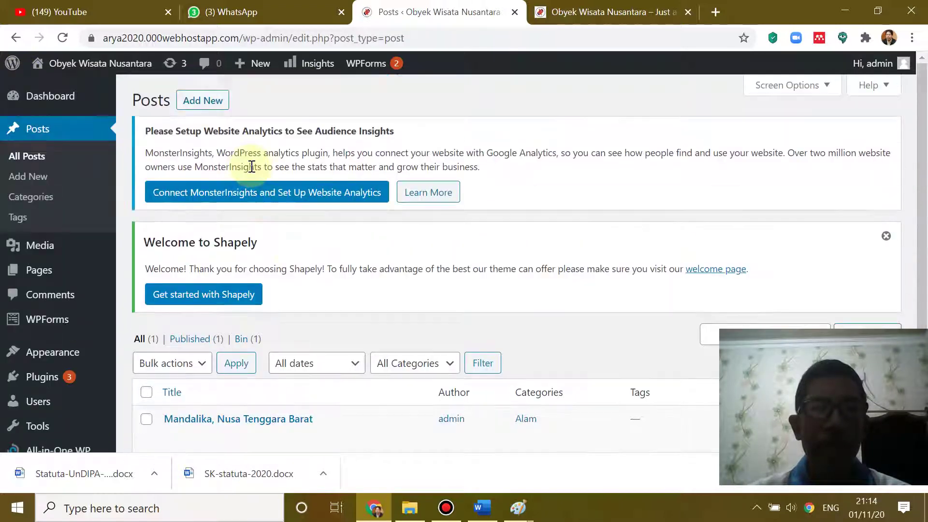
left_click(205, 103)
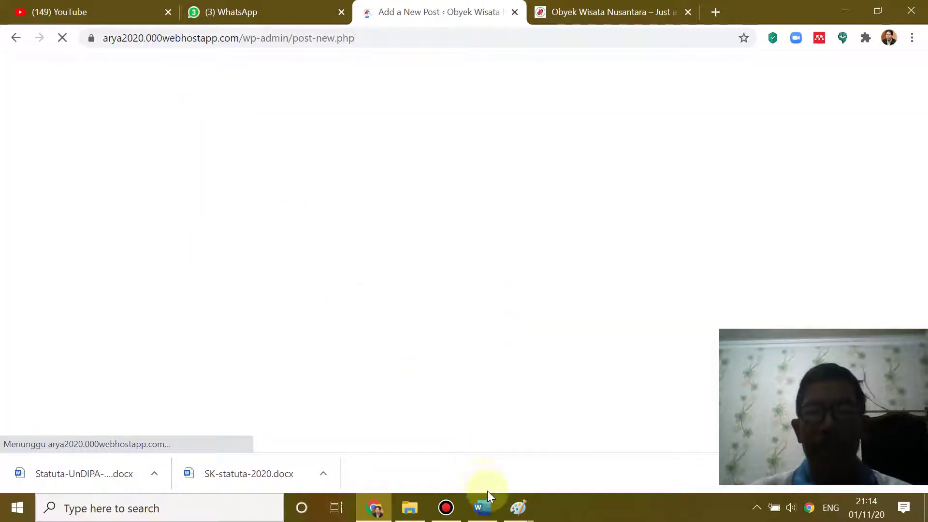
left_click(481, 508)
scroll(523, 328, "down", 15)
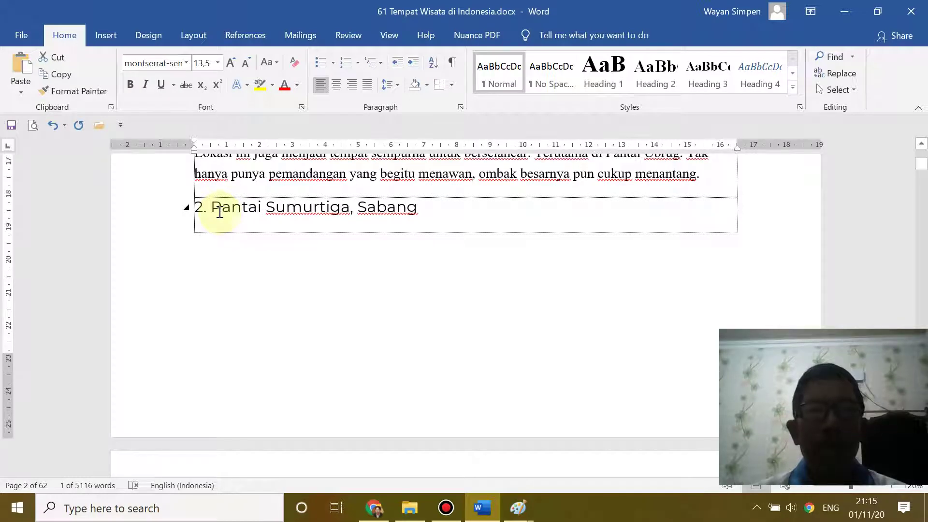
- Paste the 'Pantai Sumurtiga, Sabang' heading from Word into the post title
left_click_drag(211, 207, 428, 236)
key("ctrl+c")
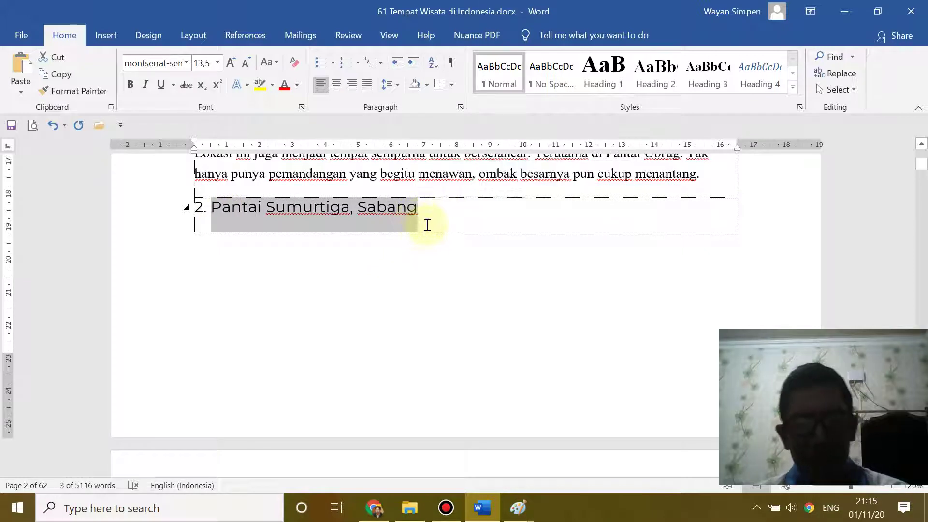
left_click(391, 515)
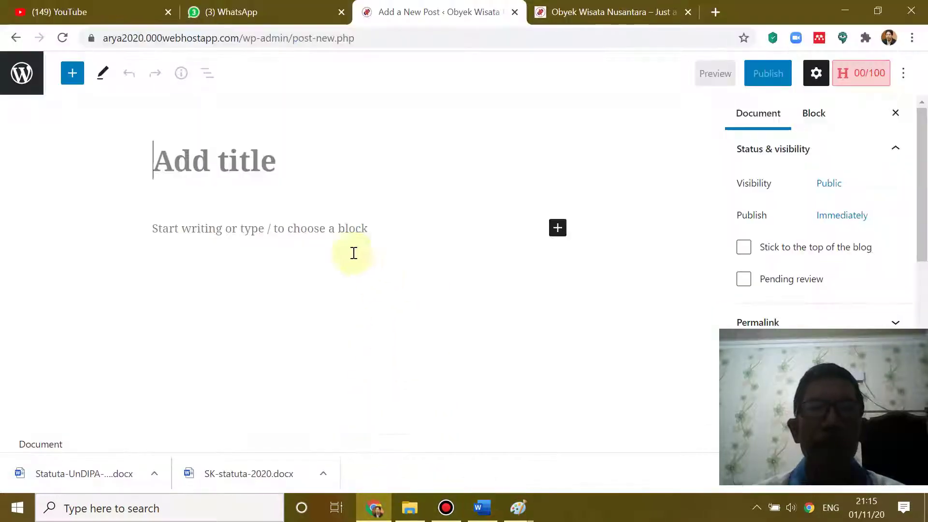
left_click(168, 157)
key("ctrl+v")
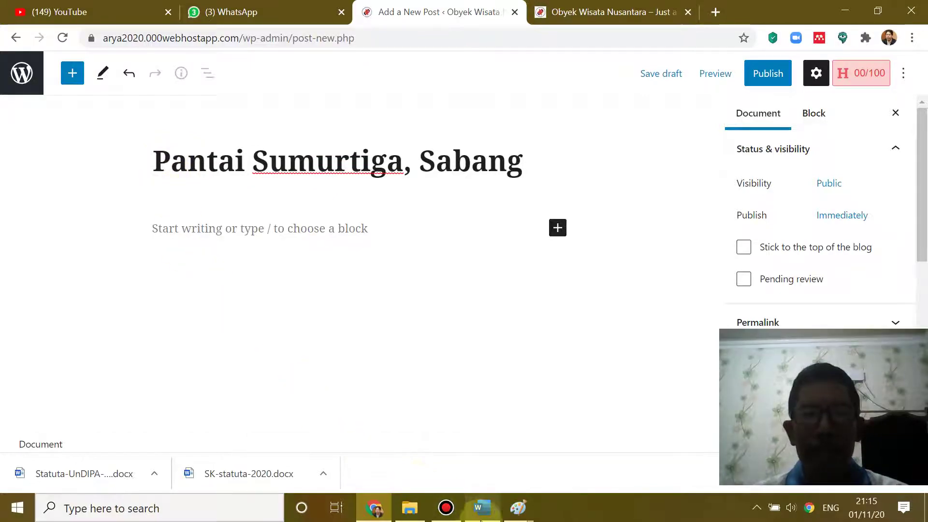
- Select the photo caption and both Sumurtiga paragraphs in Word for the post body
left_click(482, 508)
scroll(353, 346, "down", 8)
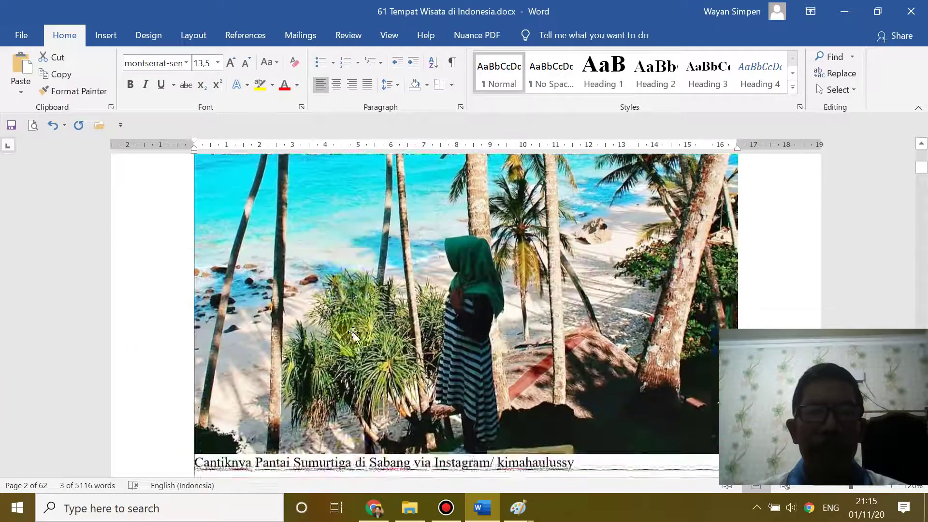
scroll(352, 334, "down", 3)
left_click(202, 317)
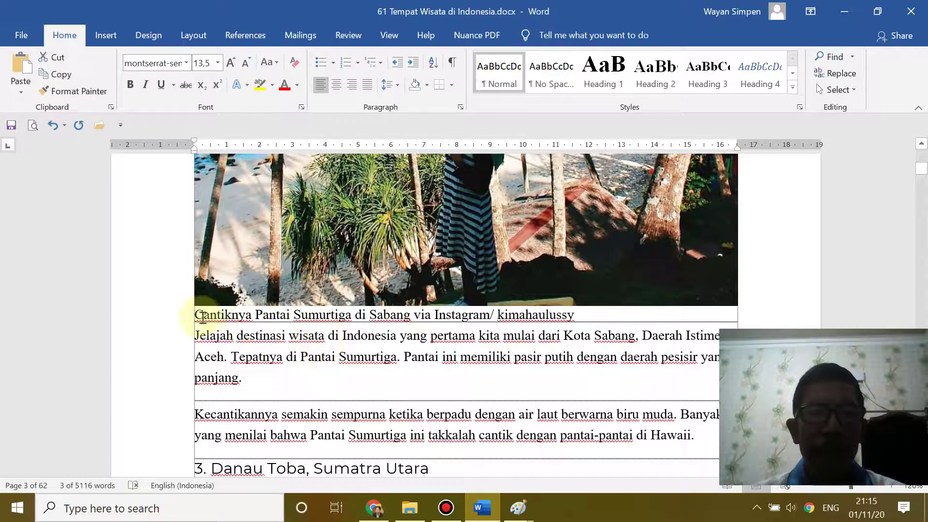
left_click_drag(199, 313, 589, 332)
left_click(483, 308)
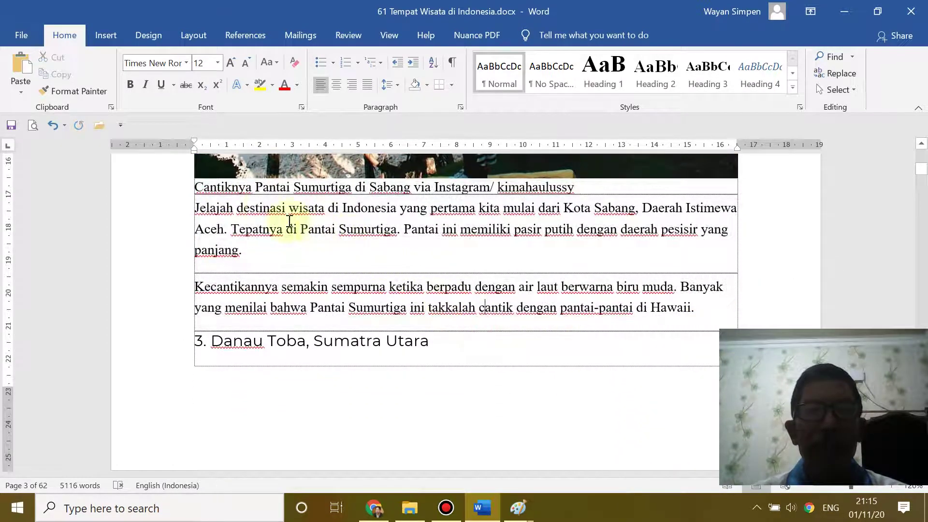
double_click(203, 212)
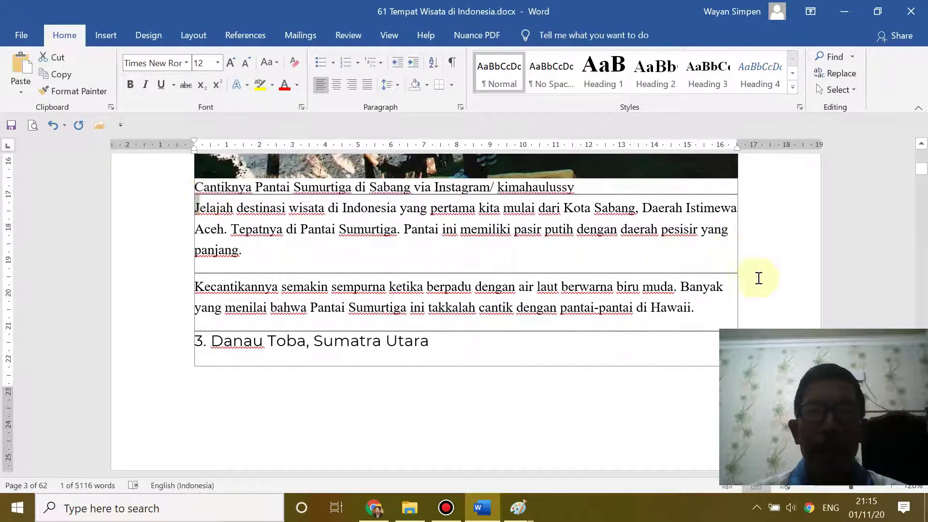
left_click(728, 283)
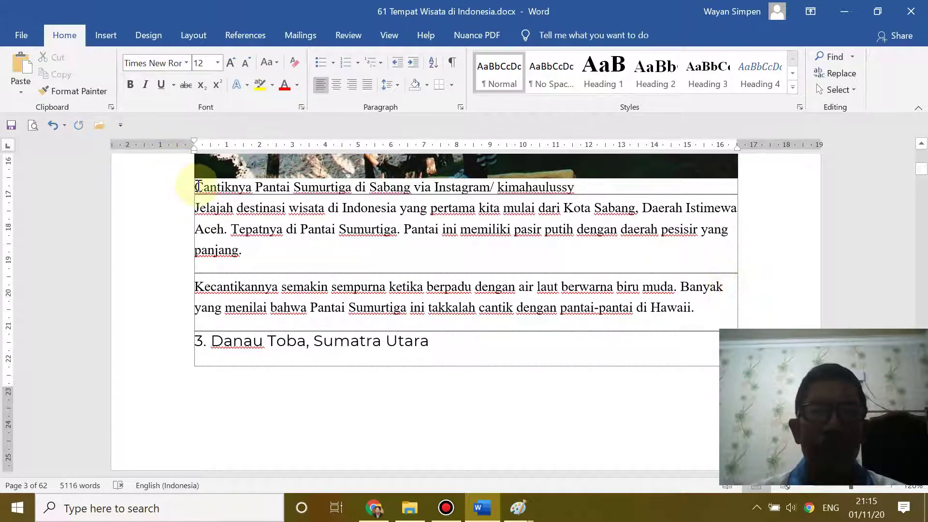
left_click_drag(198, 186, 695, 309)
key("ctrl+c")
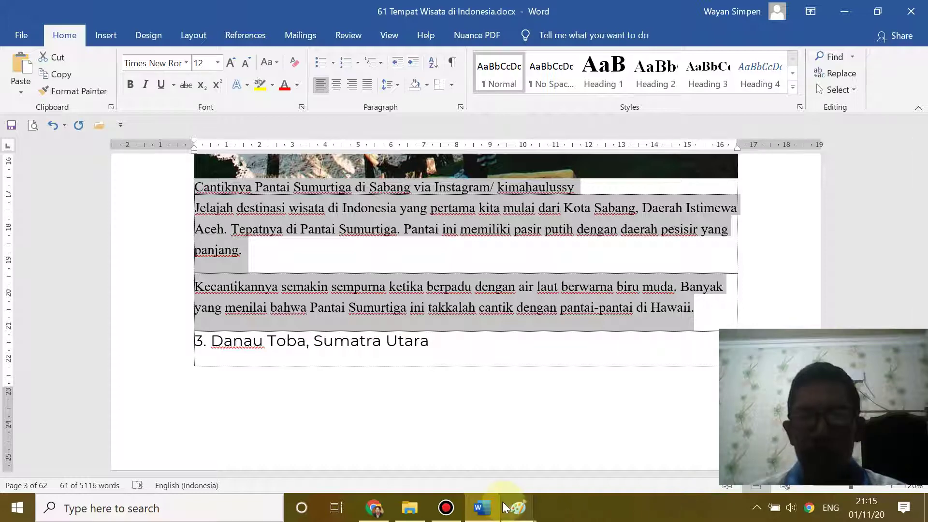
left_click(486, 507)
left_click(160, 228)
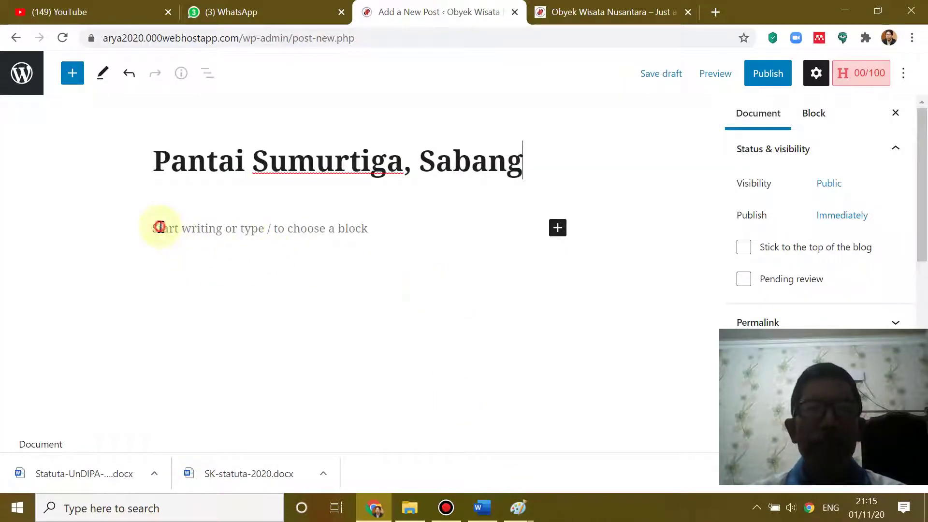
- Paste the caption and 'Jelajah destinasi wisata…' paragraphs into the body and close the settings sidebar
key("ctrl+v")
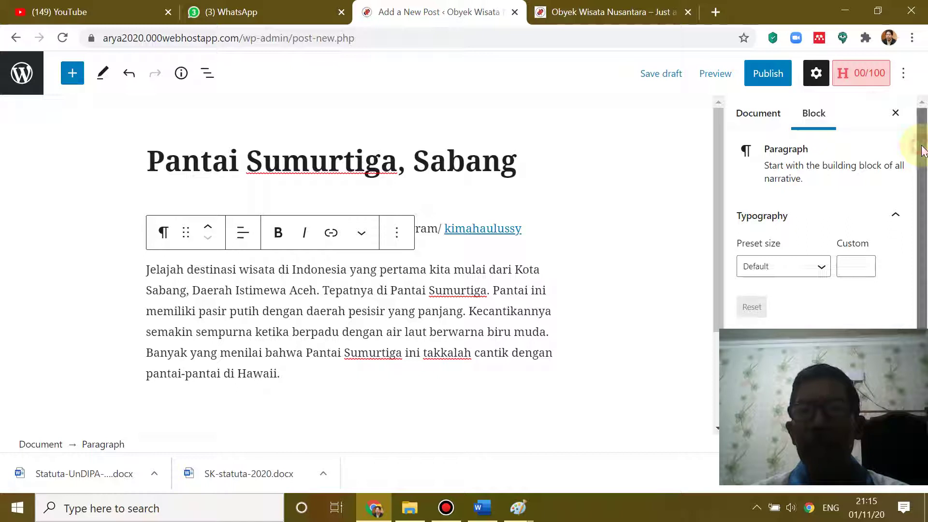
left_click_drag(923, 151, 925, 110)
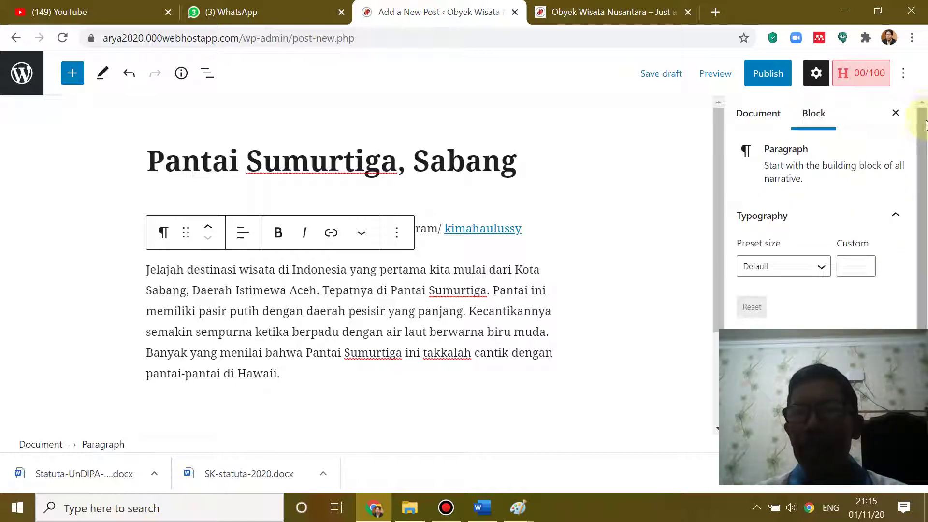
left_click(816, 74)
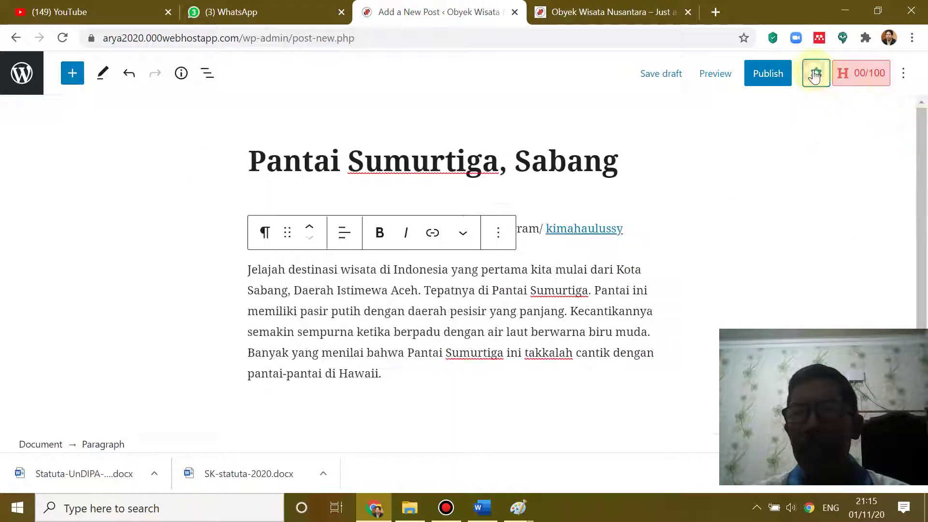
- Reopen the Document settings and tick Bahari under Categories
left_click(816, 74)
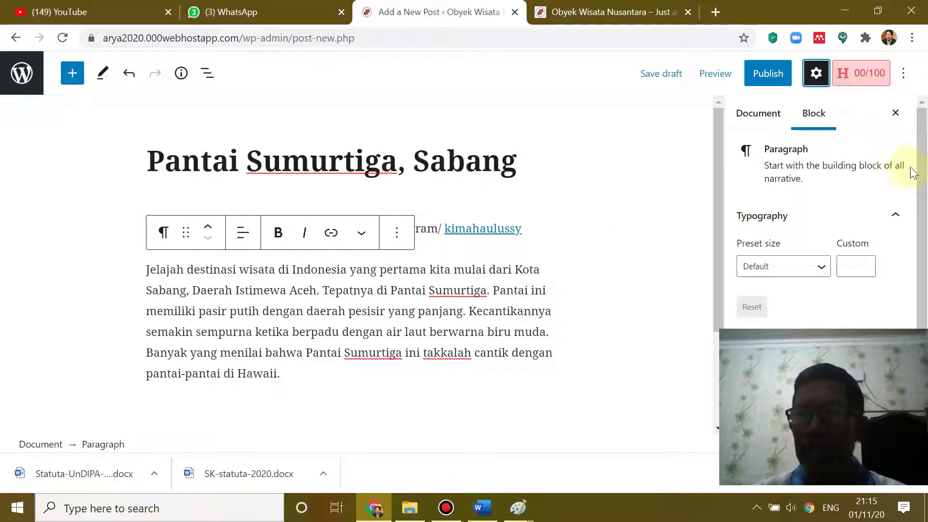
scroll(914, 193, "down", 2)
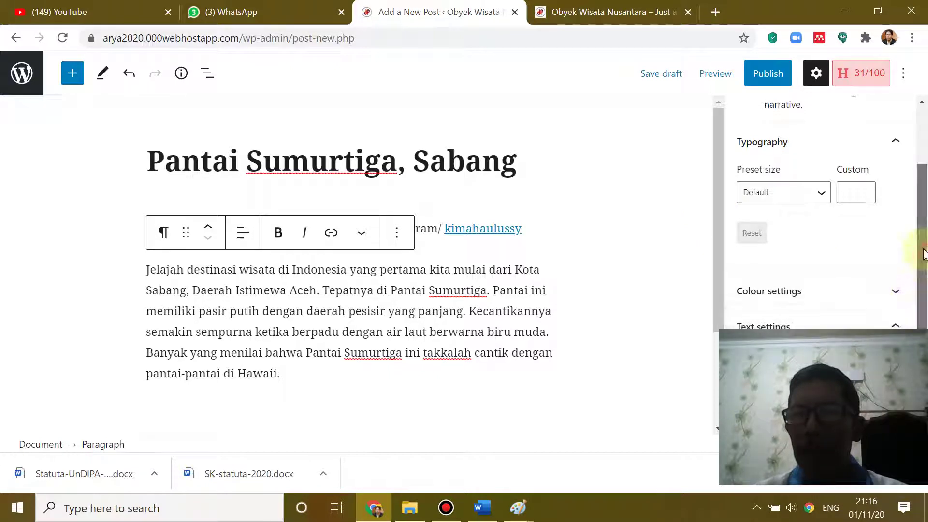
left_click_drag(920, 245, 923, 193)
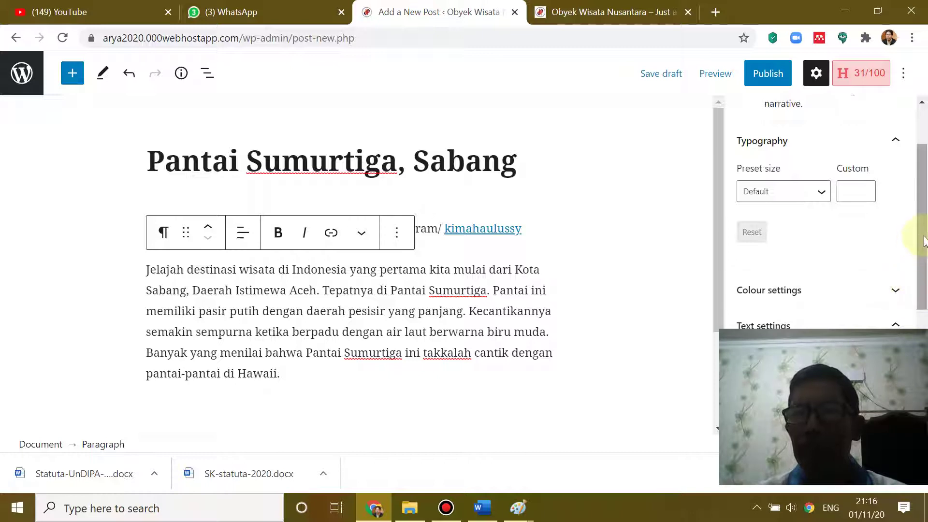
left_click_drag(917, 238, 916, 179)
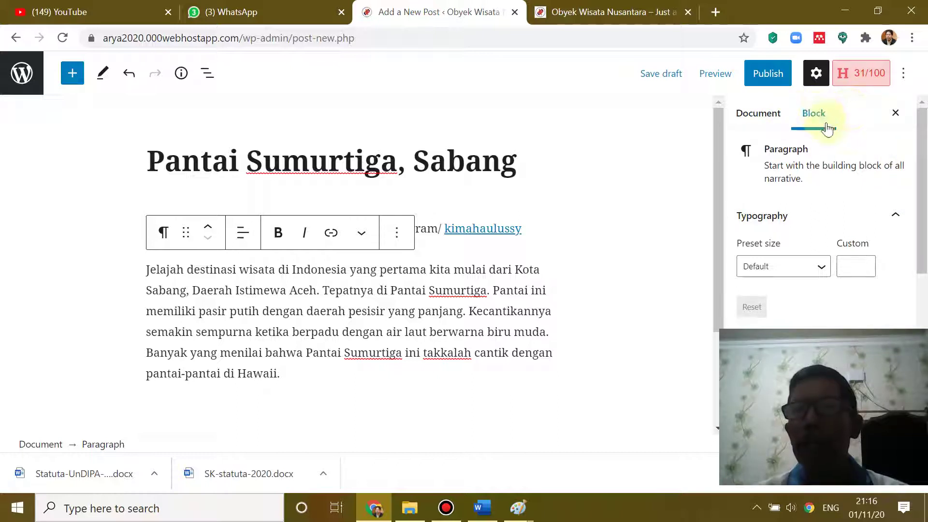
left_click(755, 116)
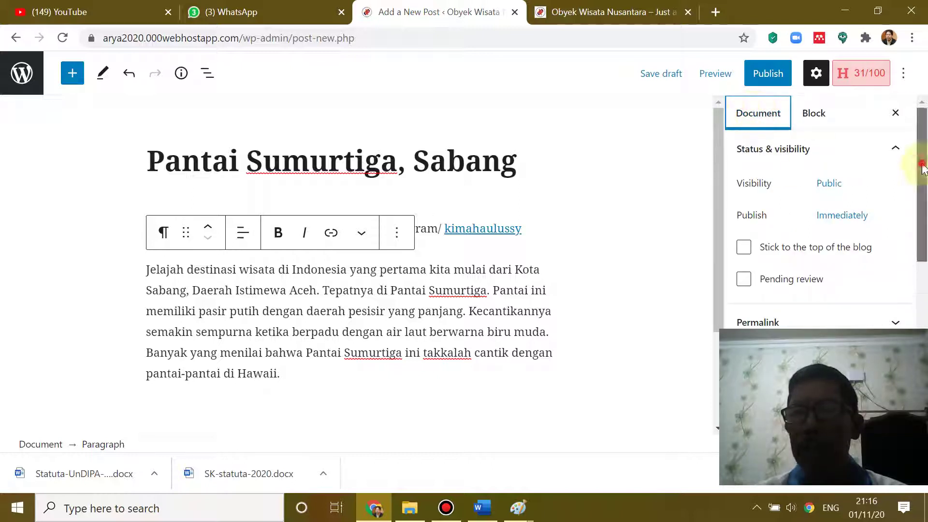
left_click_drag(922, 170, 925, 253)
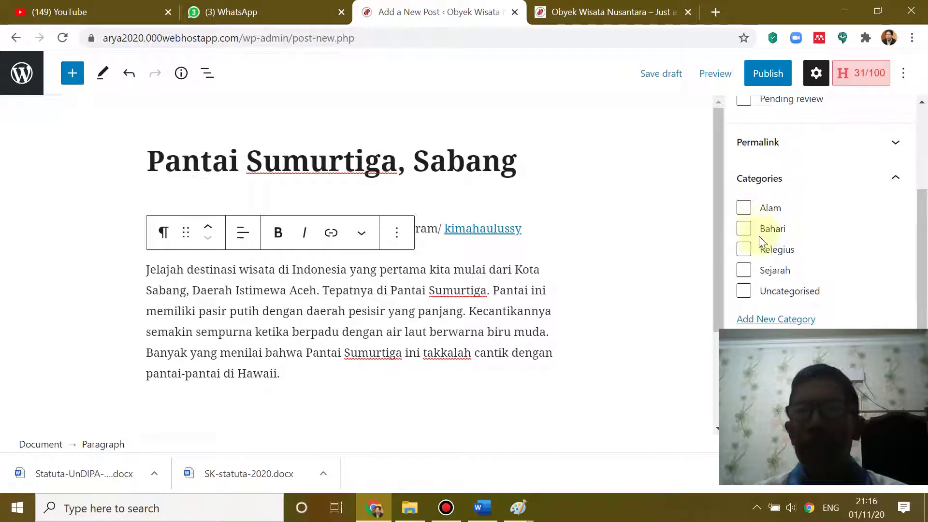
left_click(745, 229)
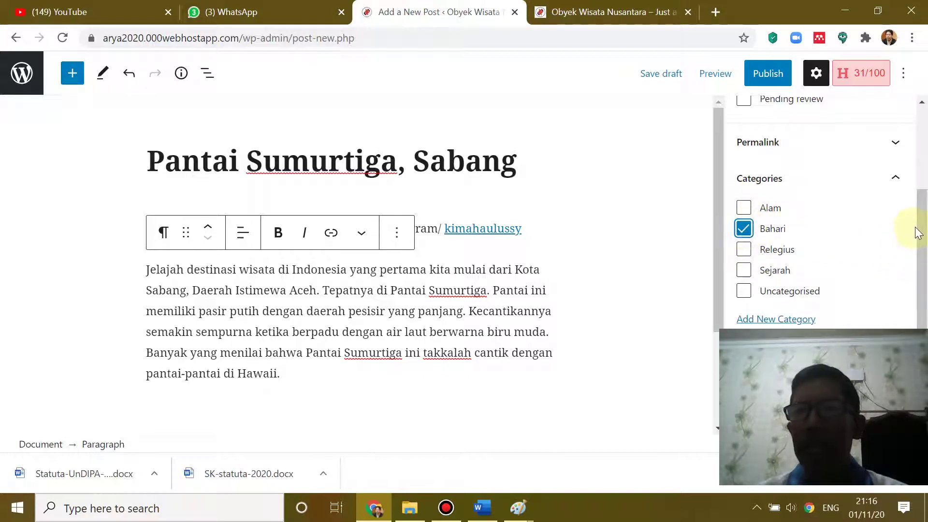
left_click_drag(924, 224, 926, 311)
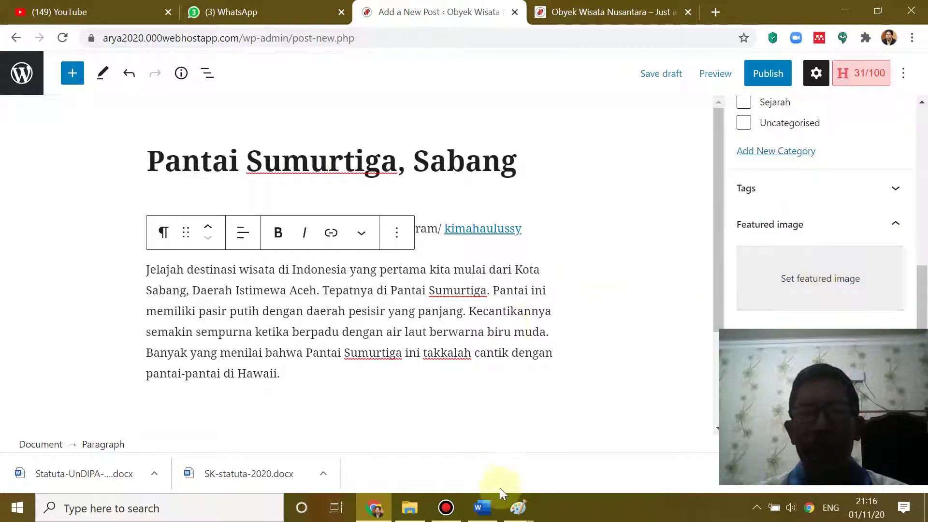
left_click(482, 507)
- Start a new blank Paint image, delete the stray pasted text, and shrink the canvas
scroll(455, 290, "up", 5)
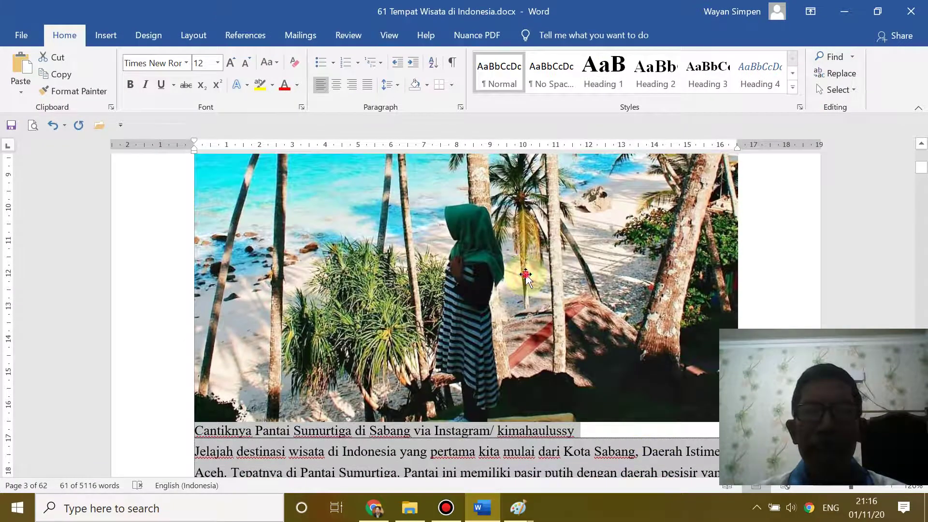
left_click(526, 276)
scroll(526, 276, "up", 3)
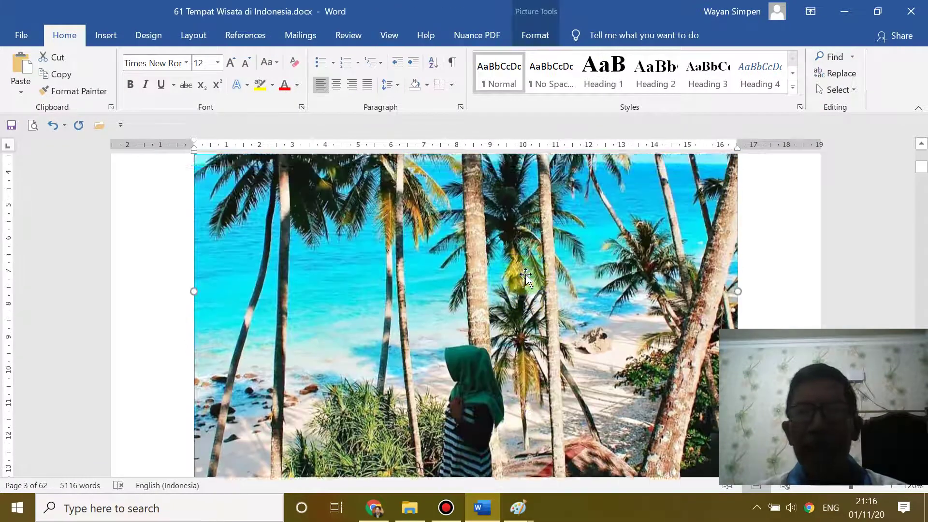
left_click(756, 164)
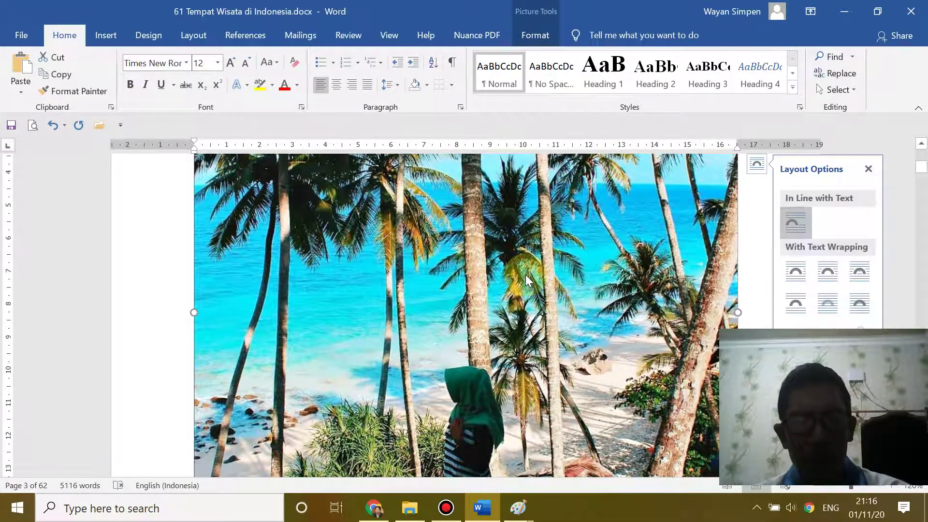
left_click(518, 507)
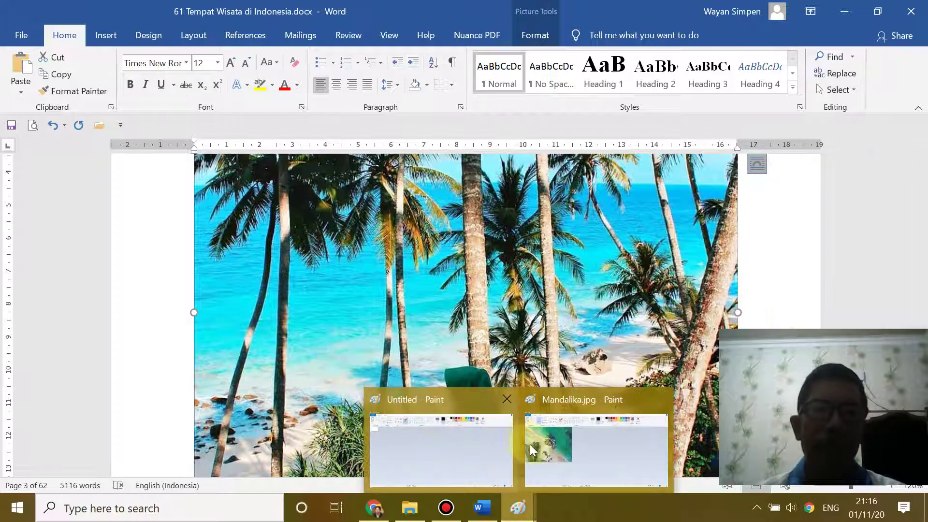
left_click(547, 448)
key("ctrl+n")
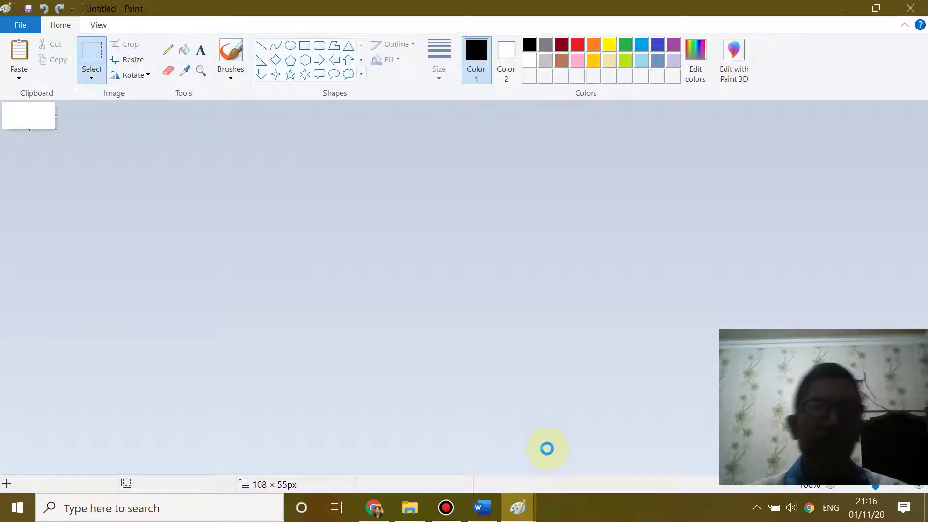
key("ctrl+v")
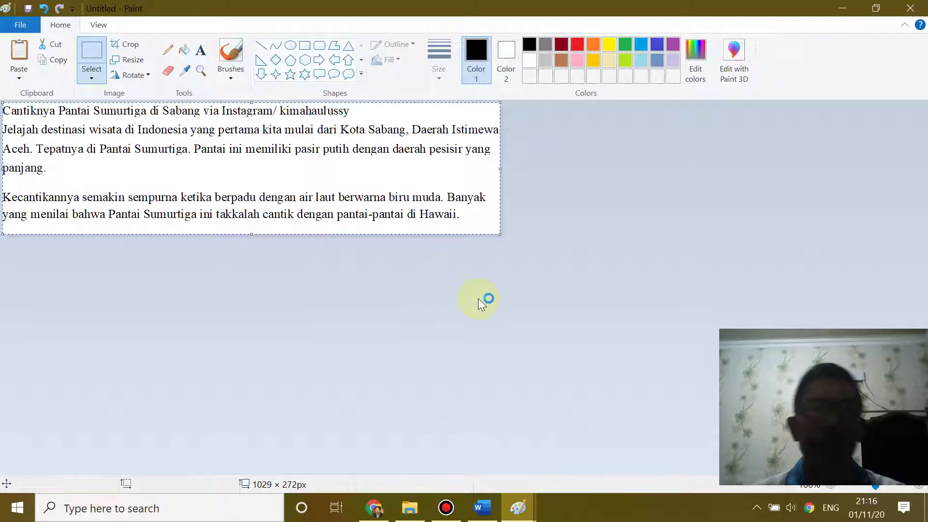
key("Delete")
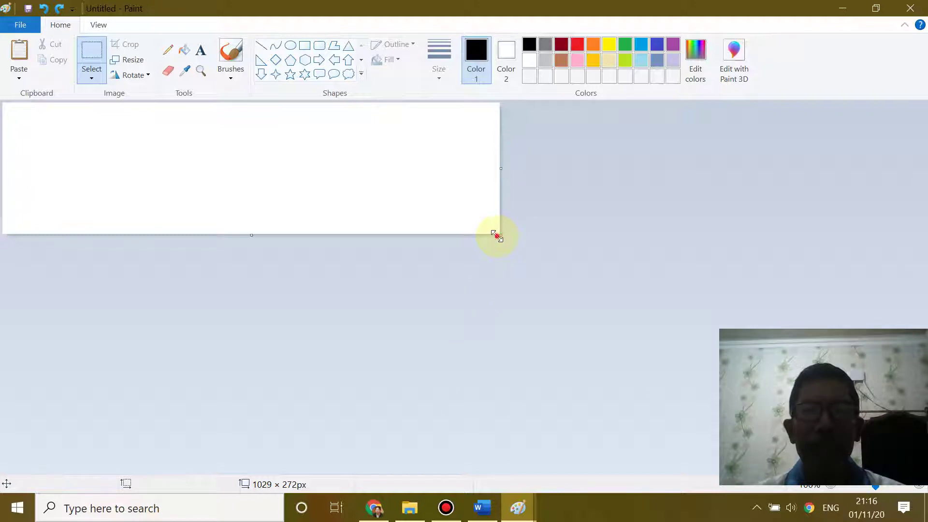
left_click_drag(498, 235, 81, 160)
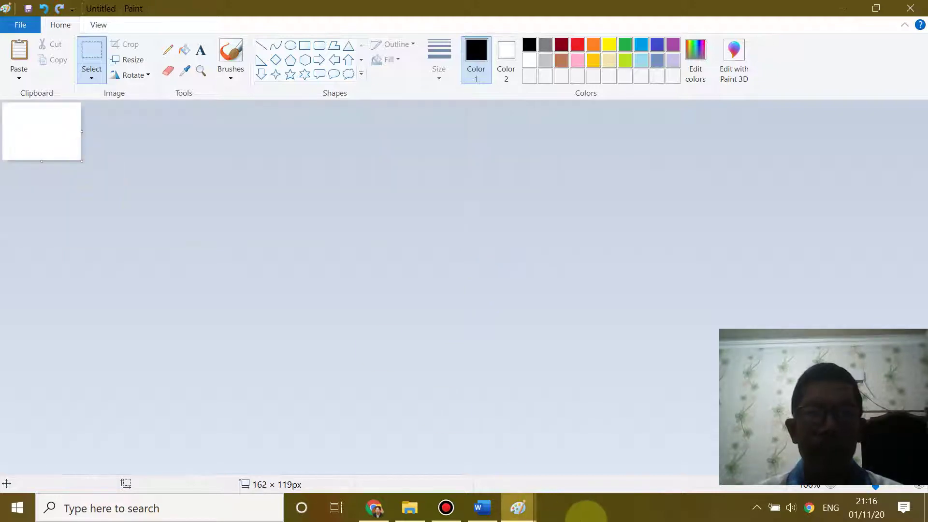
- Copy the Sumurtiga beach photo from Word and paste it onto the Paint canvas at 624 × 624px
left_click(482, 508)
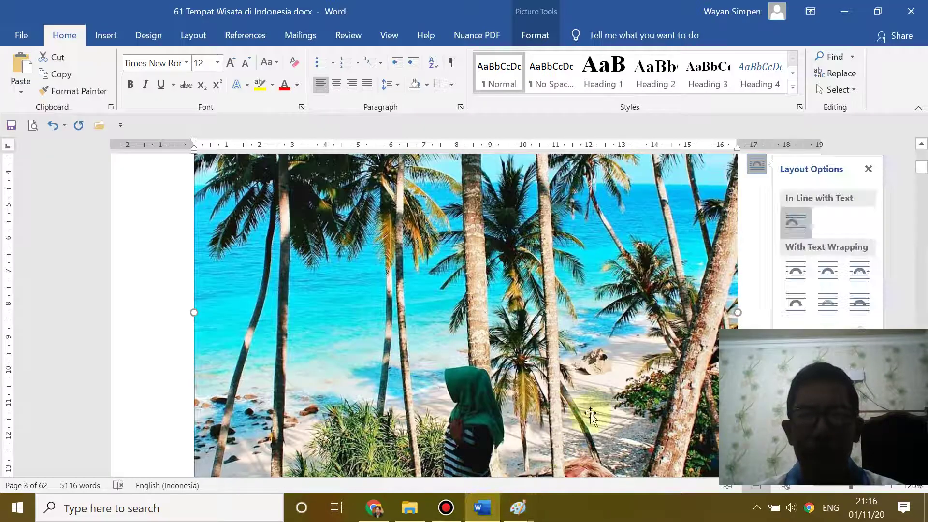
right_click(467, 283)
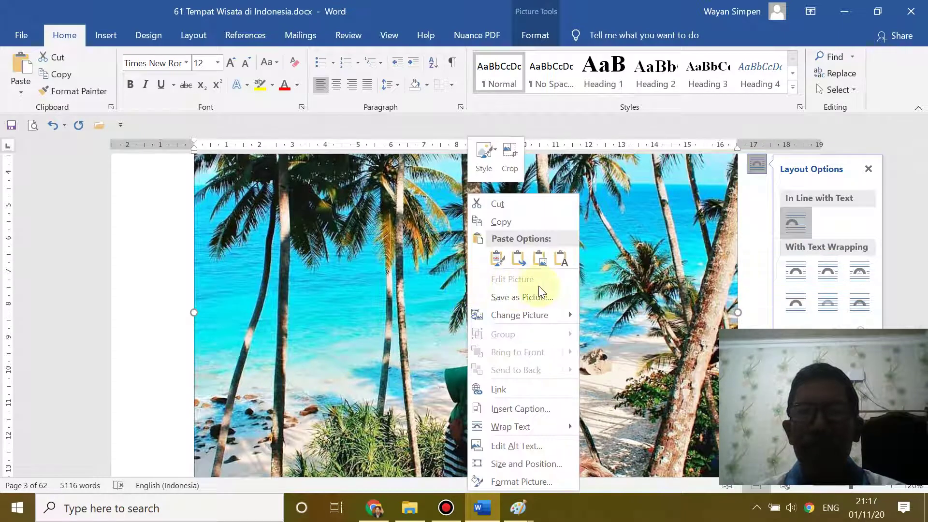
left_click(502, 222)
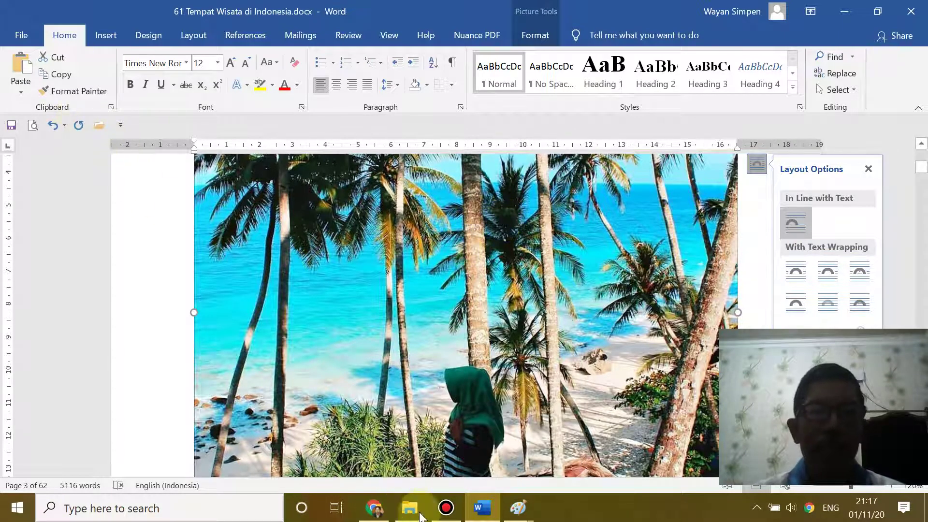
mouse_move(518, 507)
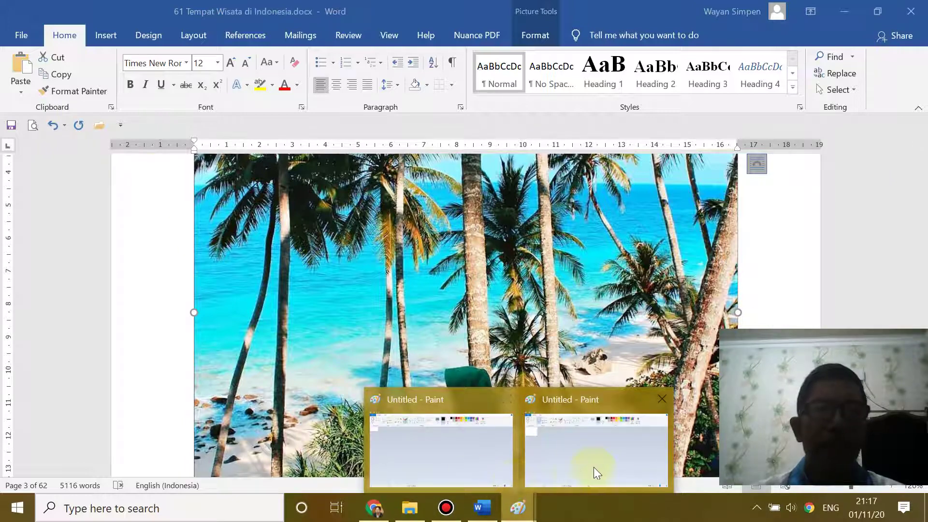
left_click(599, 472)
key("ctrl+v")
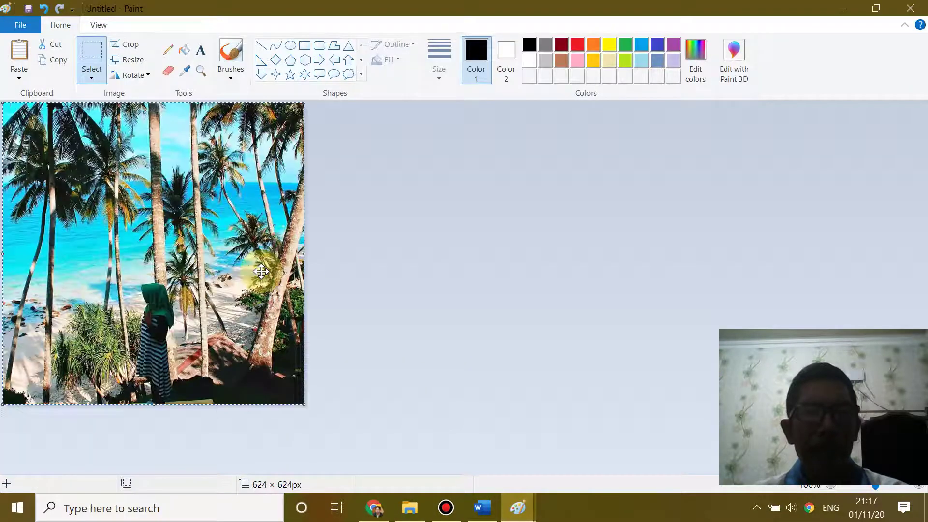
- Start saving the Paint beach photo as a JPEG picture
left_click(18, 23)
mouse_move(27, 141)
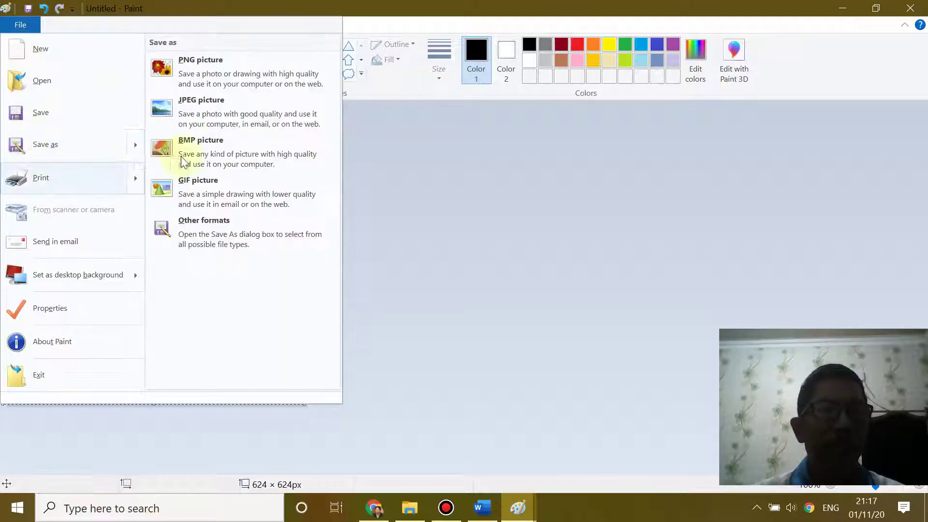
left_click(201, 111)
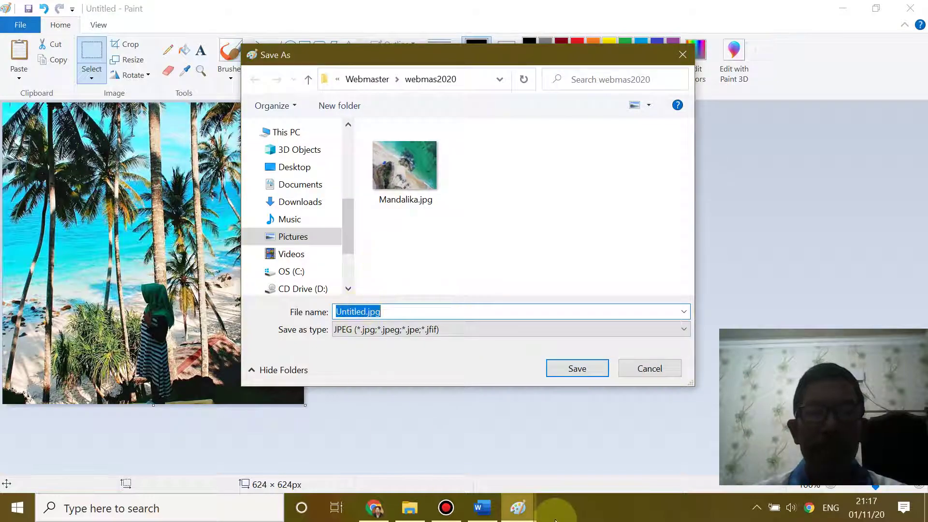
- In the Word document, select the heading text 'Pantai Sumurtiga'
left_click(483, 508)
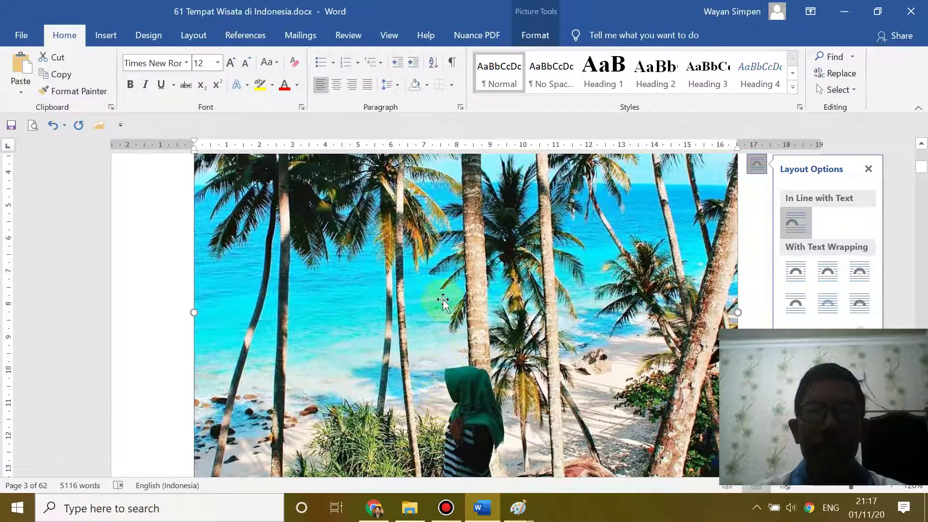
scroll(442, 289, "up", 5)
scroll(435, 285, "down", 9)
scroll(384, 290, "up", 10)
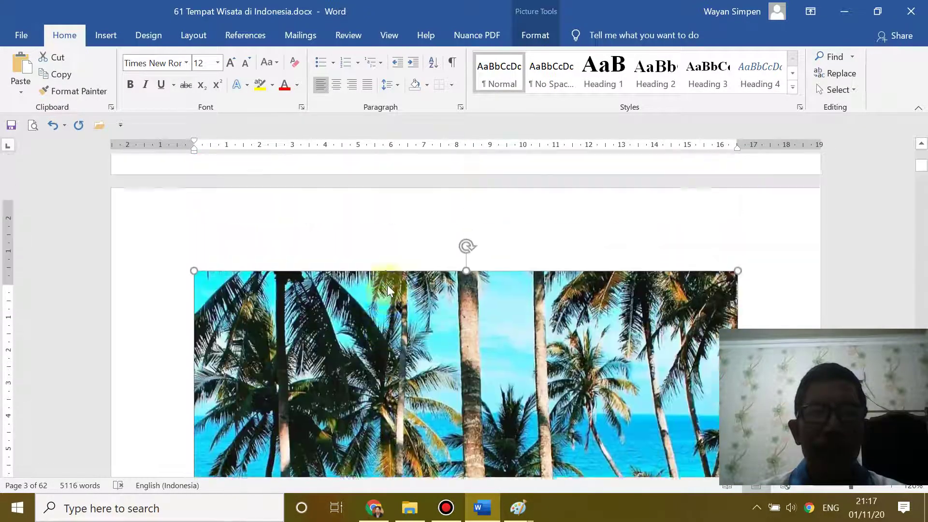
left_click(223, 371)
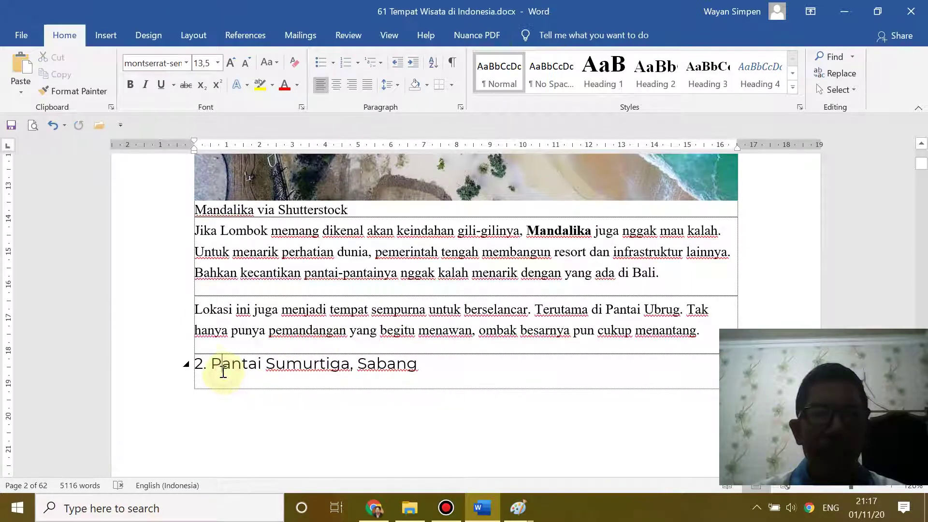
left_click_drag(211, 365, 332, 364)
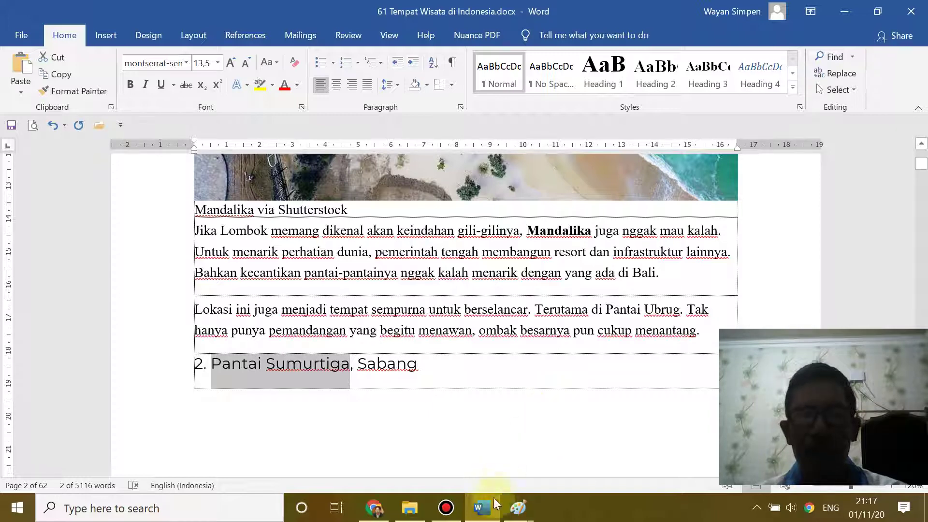
- Name the file Pantai Sumurtiga.jpg and save it in the webmas2020 folder
mouse_move(516, 508)
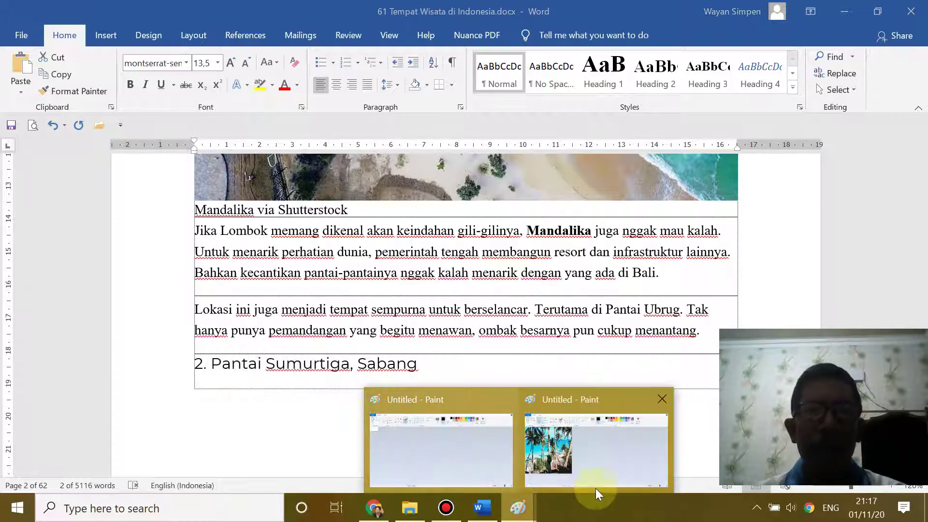
left_click(592, 479)
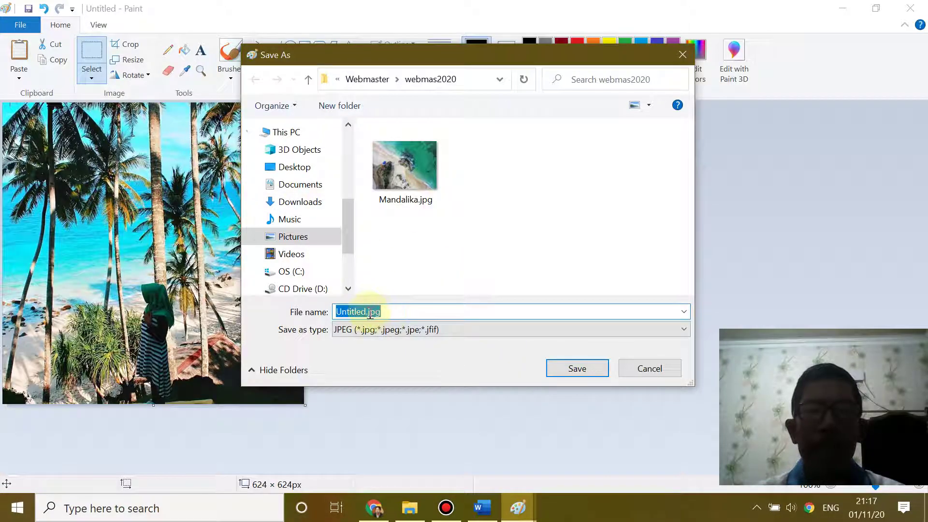
left_click(366, 311)
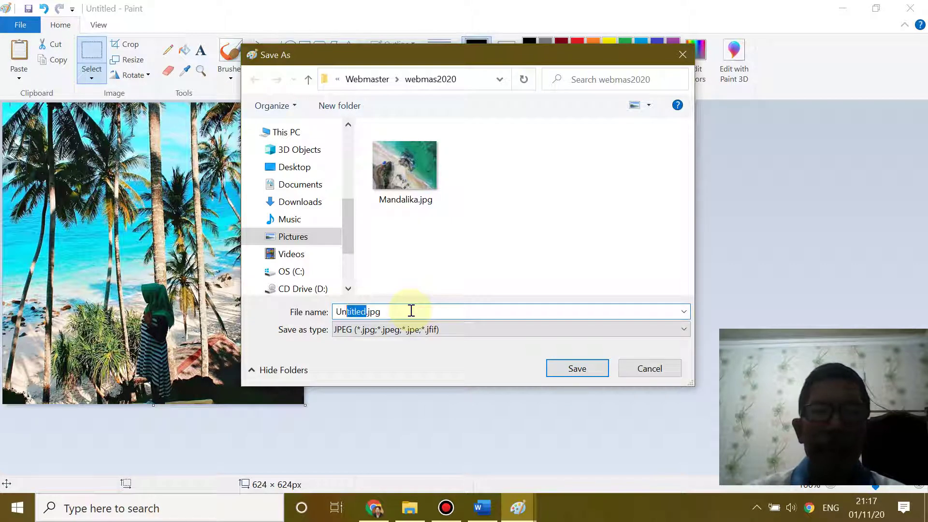
type("Pantai Sumurtiga")
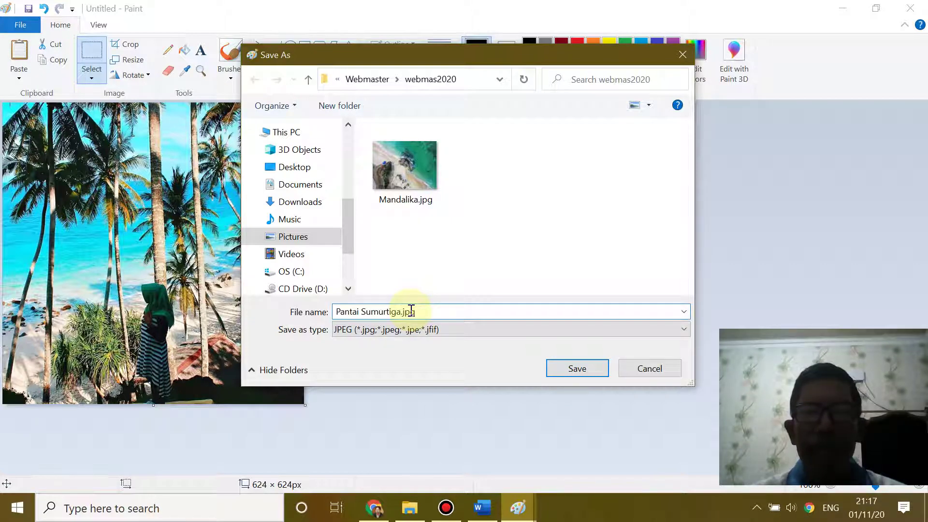
left_click(581, 371)
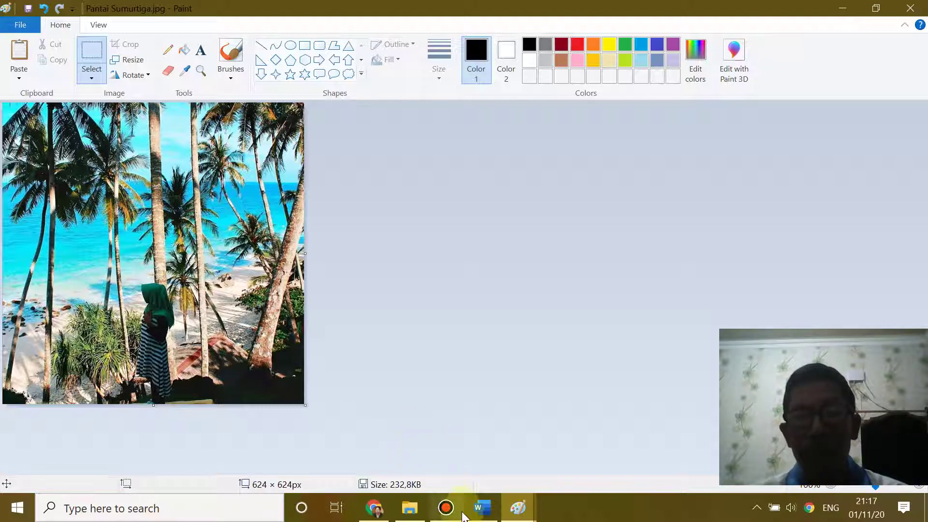
mouse_move(465, 520)
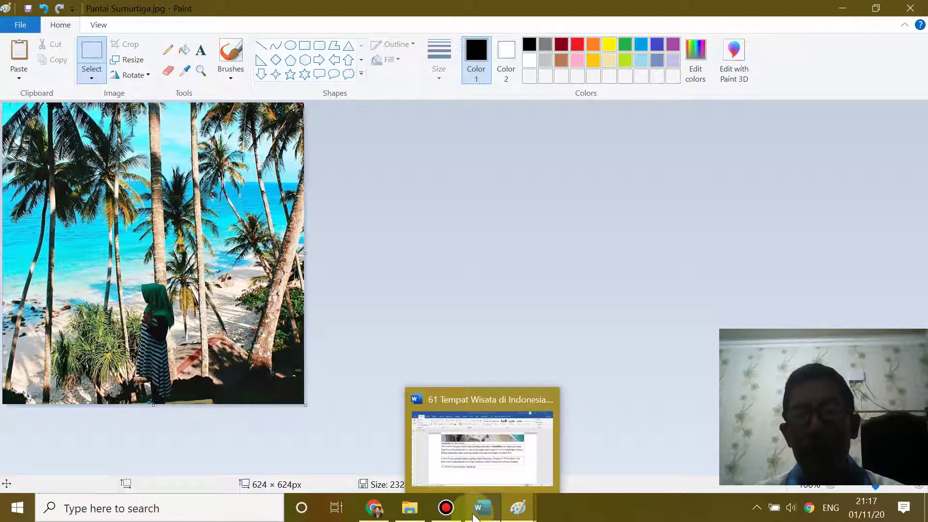
mouse_move(509, 517)
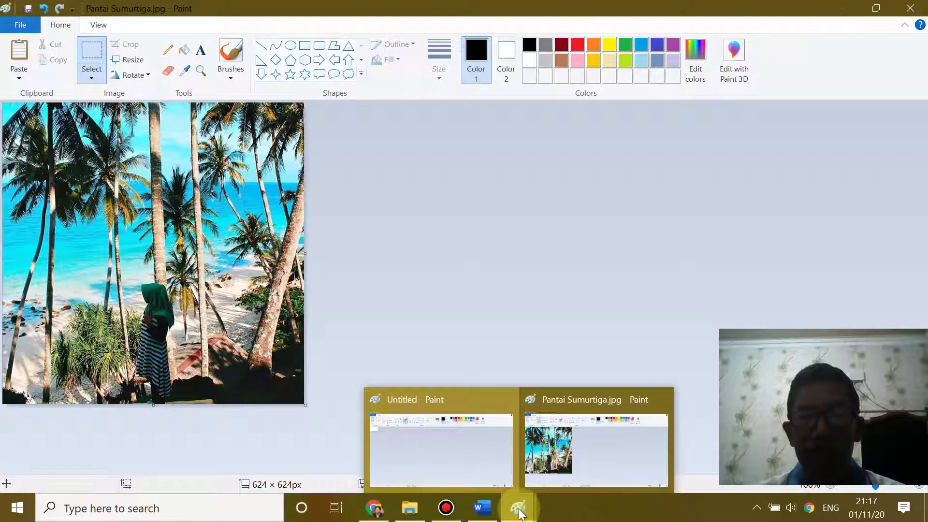
- From the post's Featured image dialog, upload Pantai Sumurtiga.jpg (624×624) to the Media Library
left_click(374, 507)
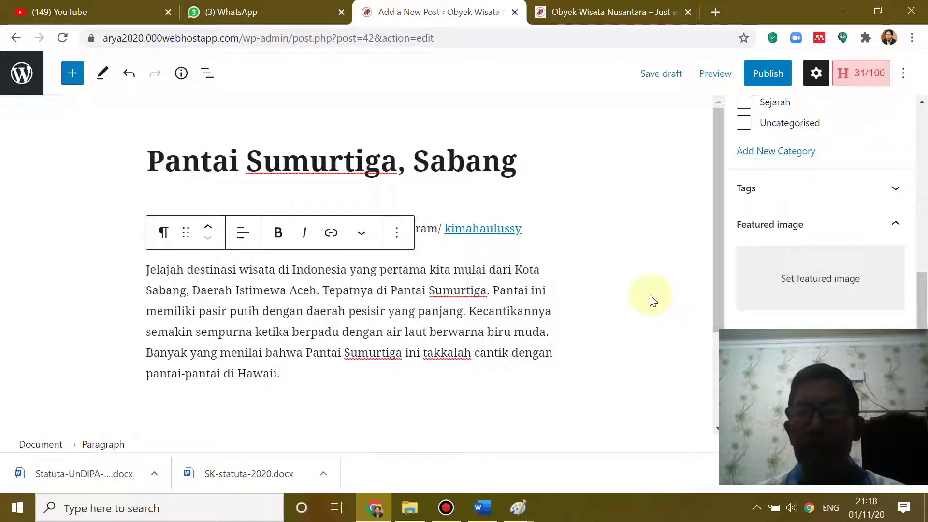
left_click(798, 285)
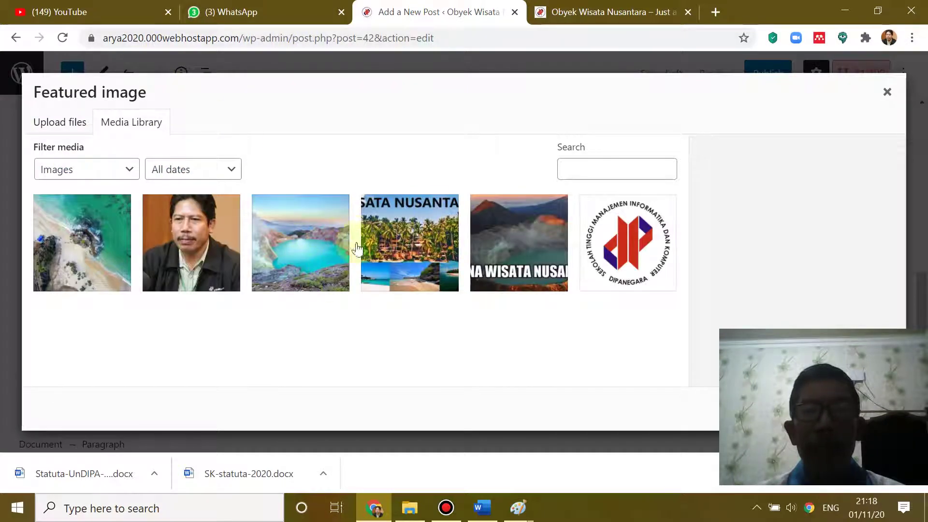
left_click(57, 125)
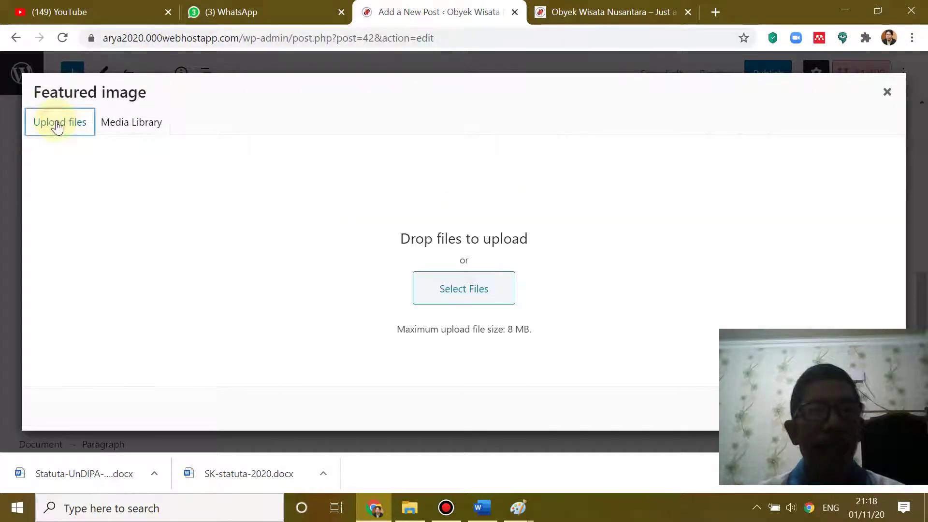
left_click(454, 298)
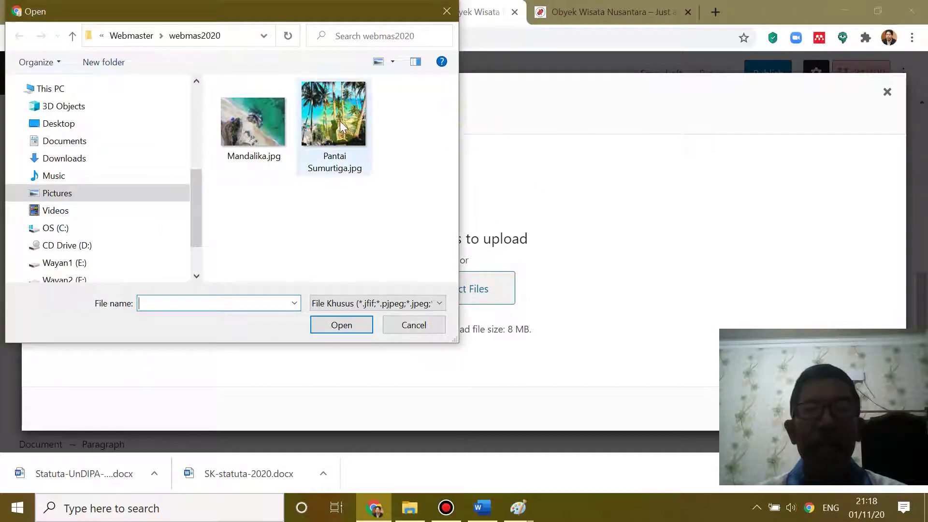
left_click(341, 120)
left_click(342, 325)
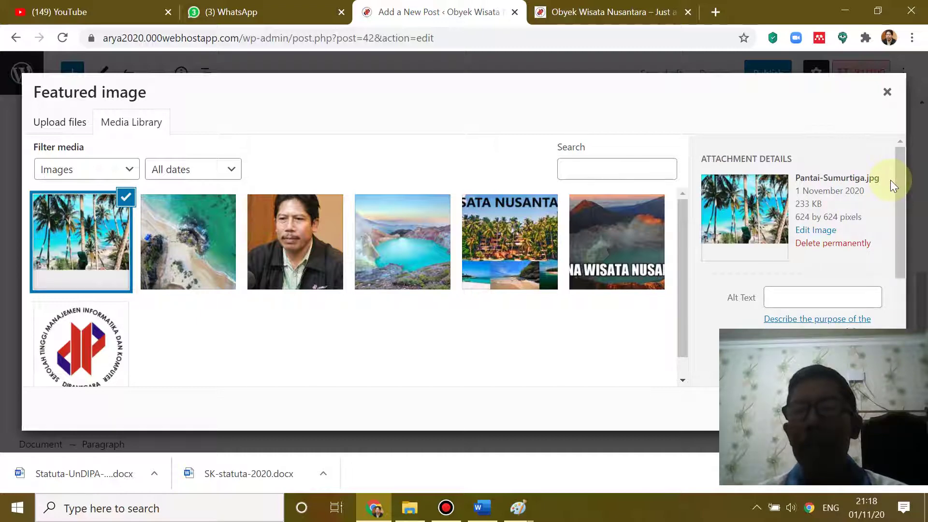
left_click_drag(900, 173, 900, 282)
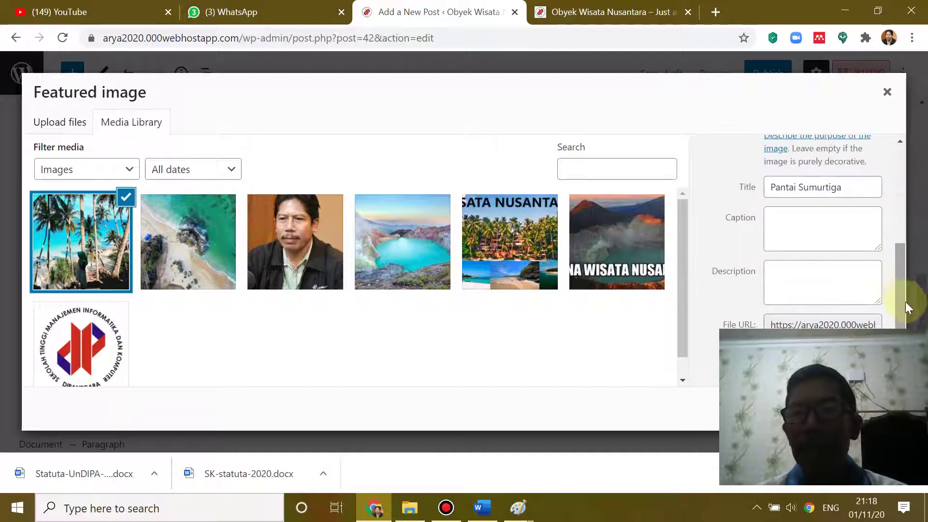
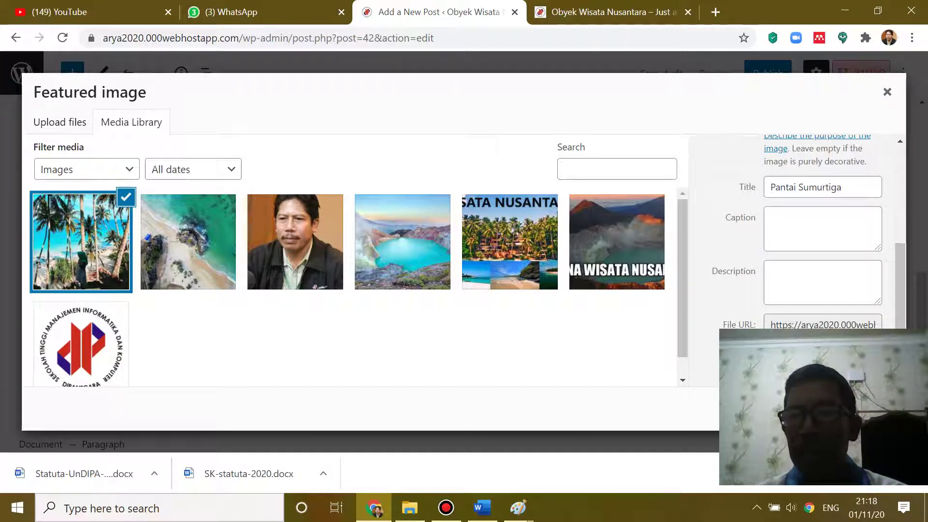
- Set the palm-tree beach photo as the Pantai Sumurtiga, Sabang post's featured image and check the sidebar
left_click(860, 409)
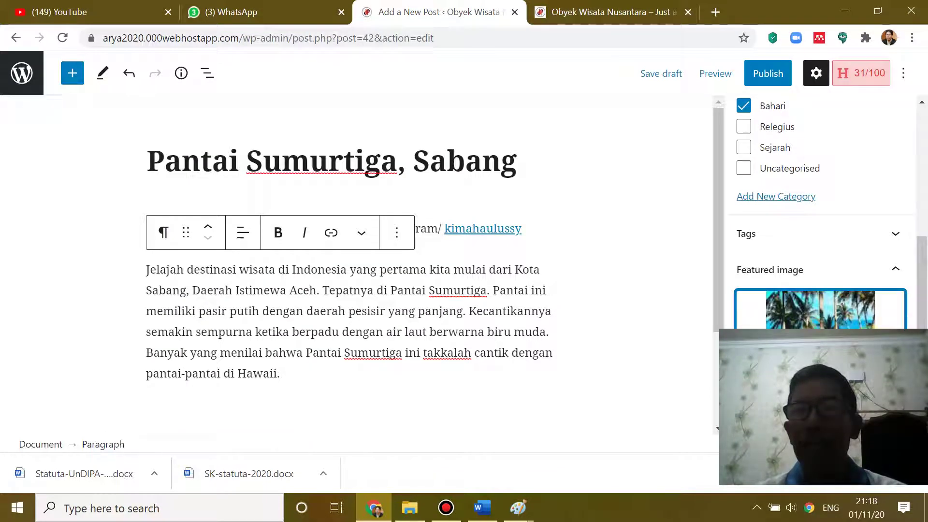
scroll(822, 218, "down", 3)
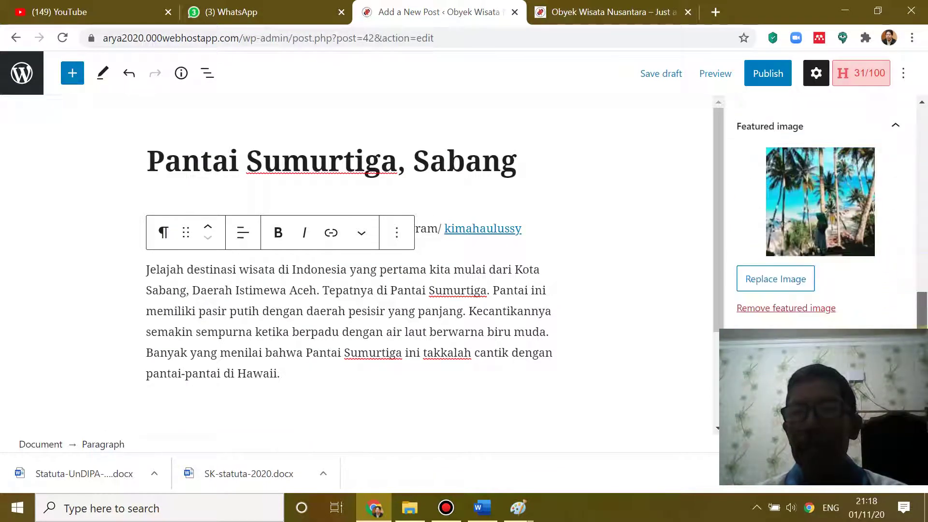
scroll(822, 218, "up", 3)
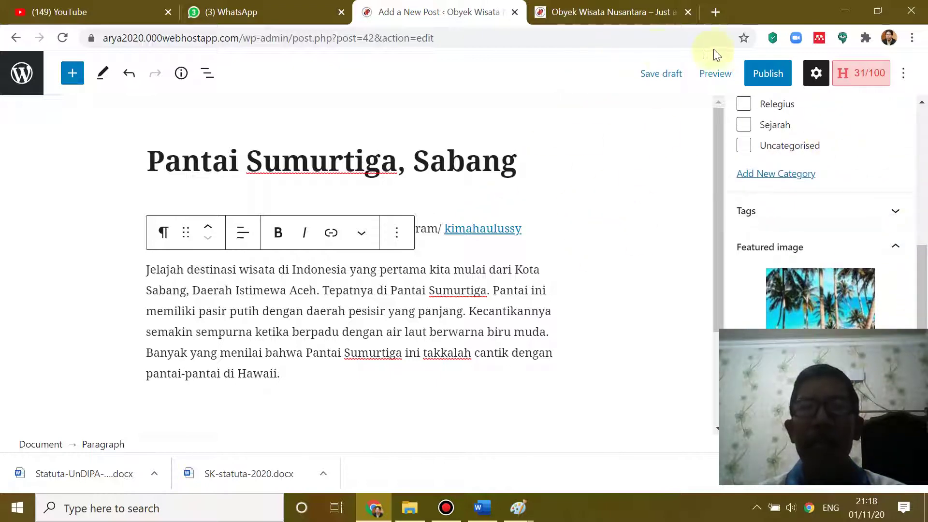
- Publish the Pantai Sumurtiga, Sabang post and view the Obyek Wisata Nusantara front page
left_click(770, 78)
left_click(778, 74)
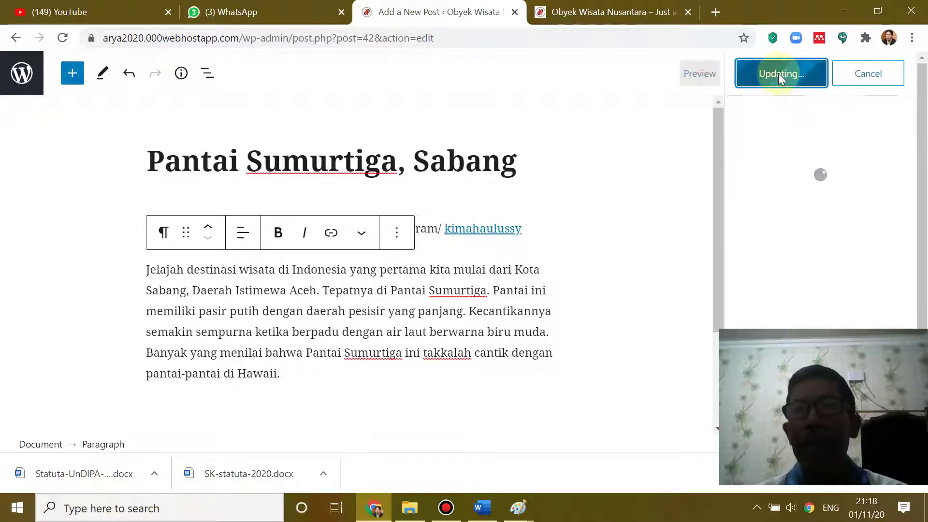
left_click(594, 13)
scroll(430, 254, "up", 3)
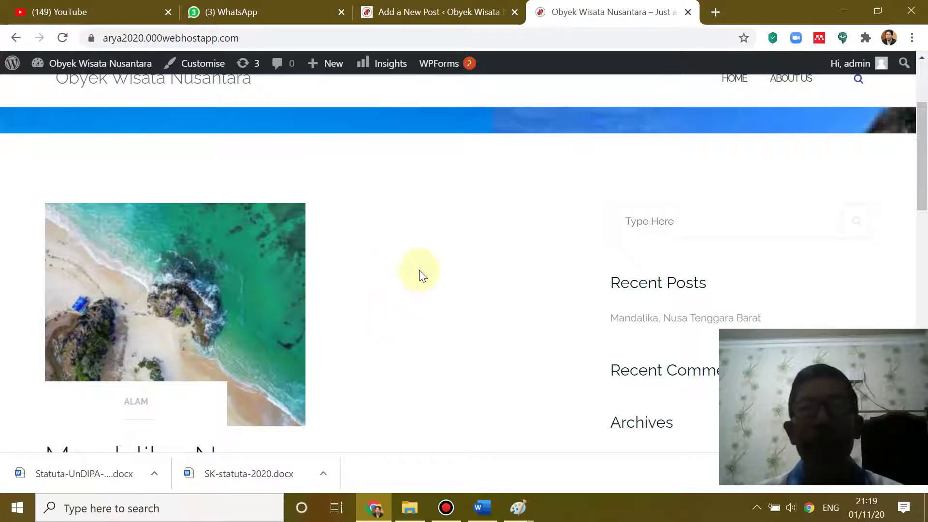
scroll(336, 242, "down", 4)
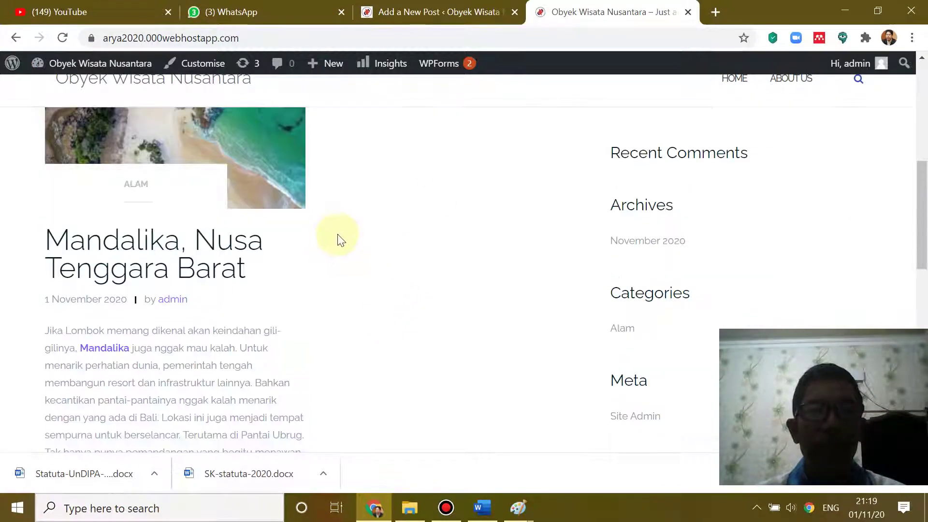
scroll(368, 215, "up", 5)
left_click(457, 10)
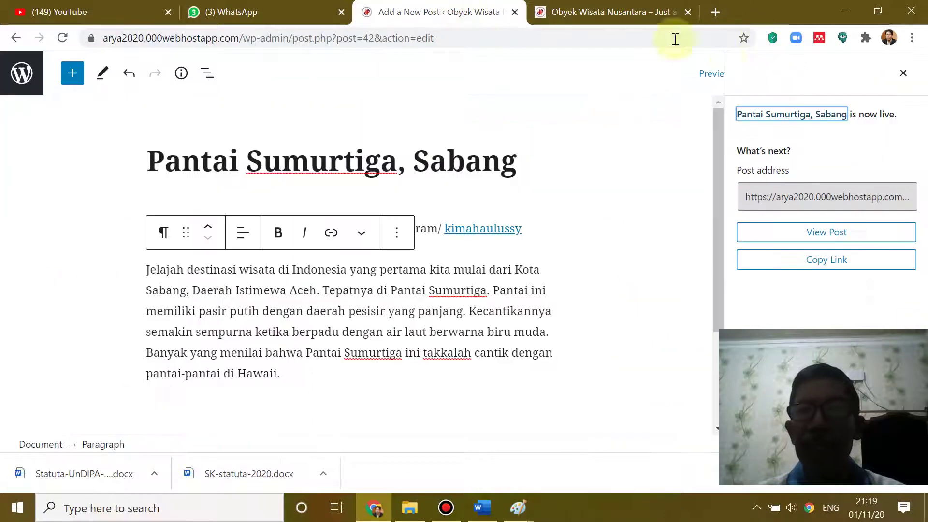
left_click(611, 12)
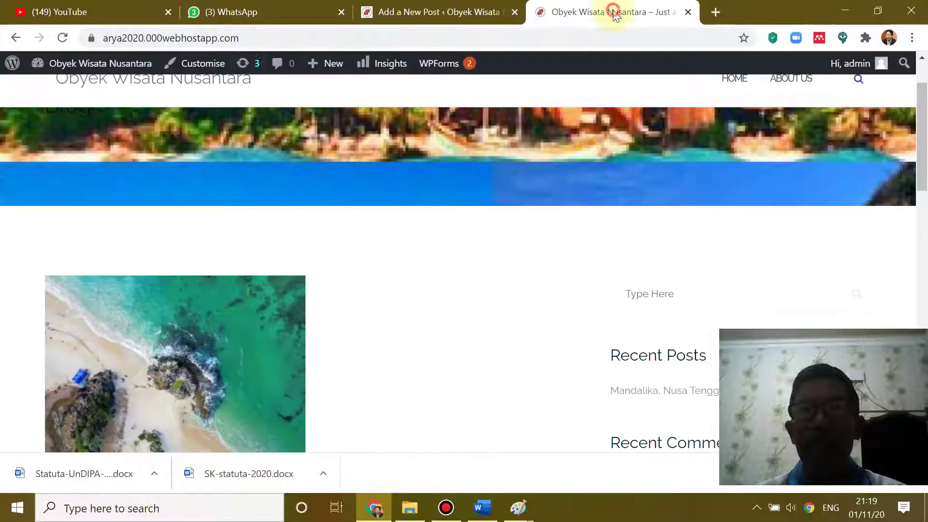
- Reload the front page to confirm Pantai Sumurtiga appears under BAHARI and Recent Posts
left_click(63, 37)
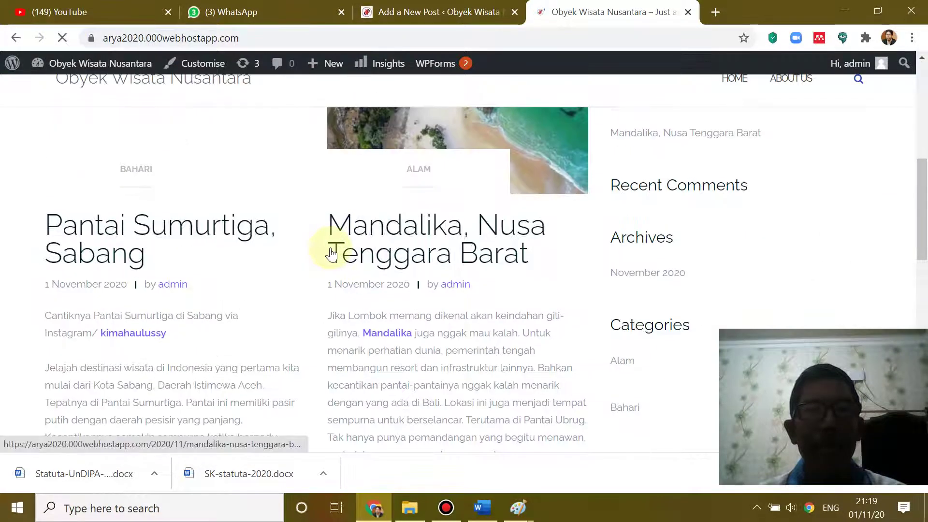
scroll(331, 253, "up", 4)
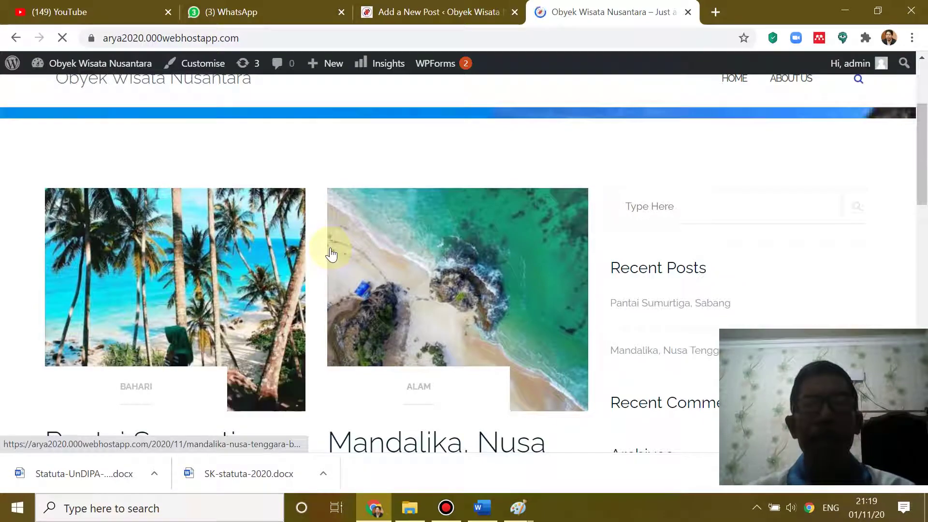
scroll(502, 268, "down", 3)
scroll(500, 269, "down", 5)
scroll(500, 265, "up", 7)
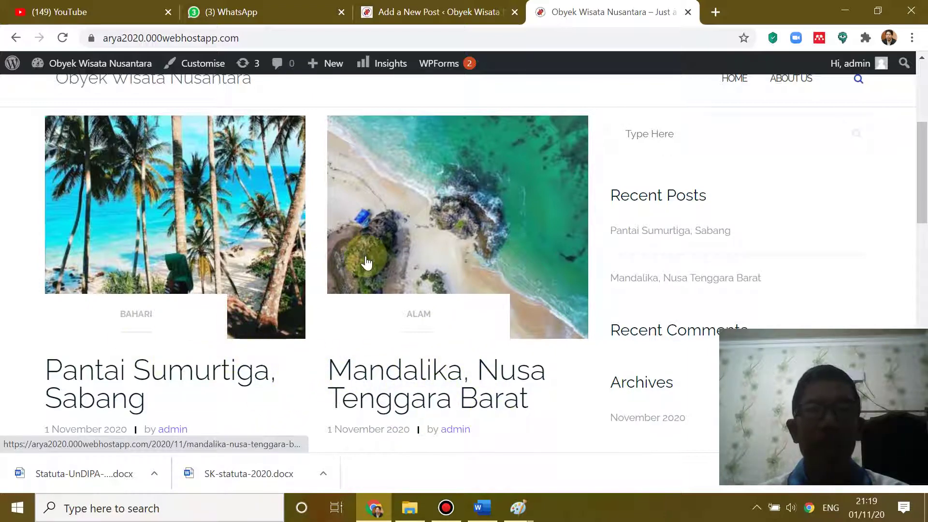
scroll(367, 263, "down", 10)
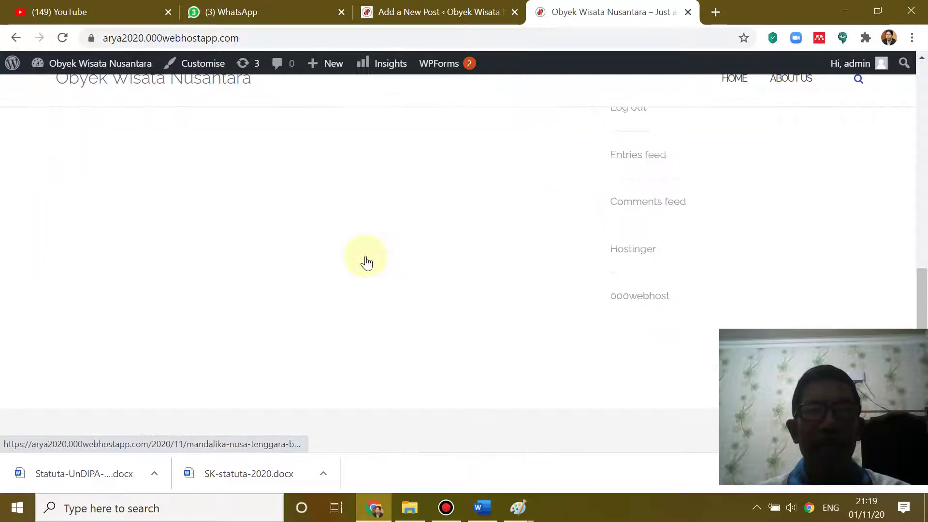
scroll(367, 261, "up", 5)
scroll(366, 258, "up", 5)
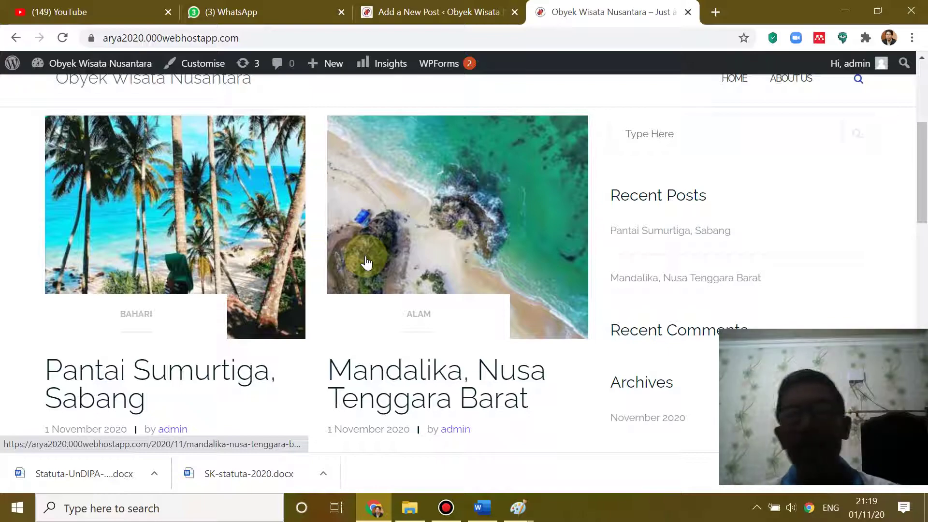
scroll(366, 263, "down", 10)
scroll(366, 261, "up", 12)
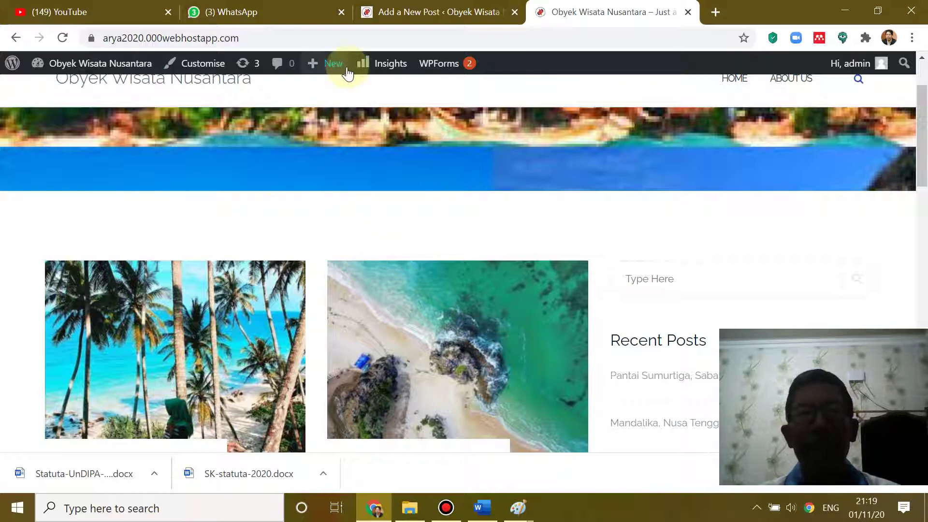
left_click(390, 12)
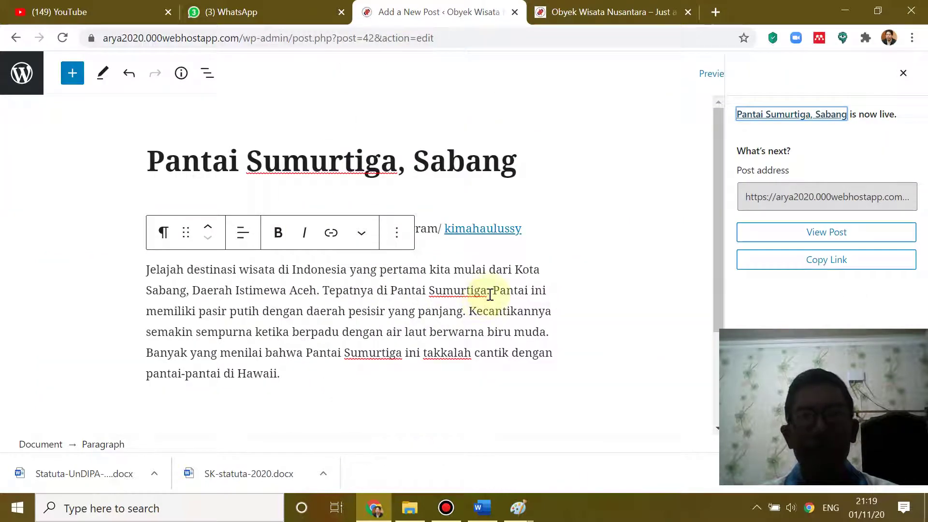
left_click(22, 80)
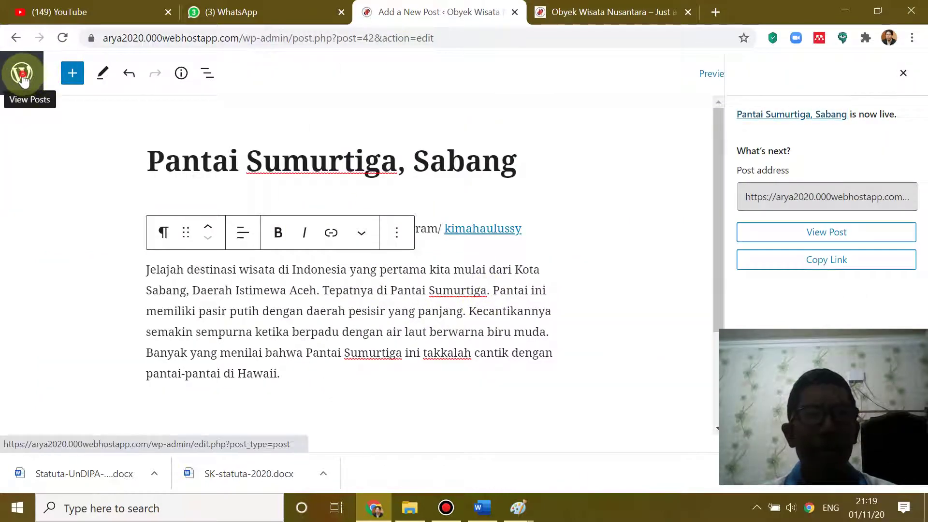
- Open All Posts to check the two published posts, then go back to the Word document
left_click(24, 80)
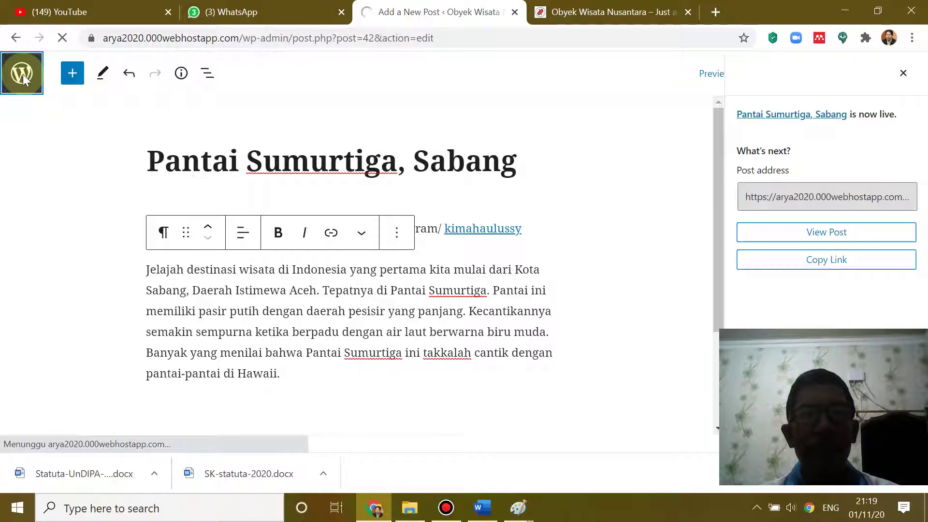
scroll(241, 215, "down", 2)
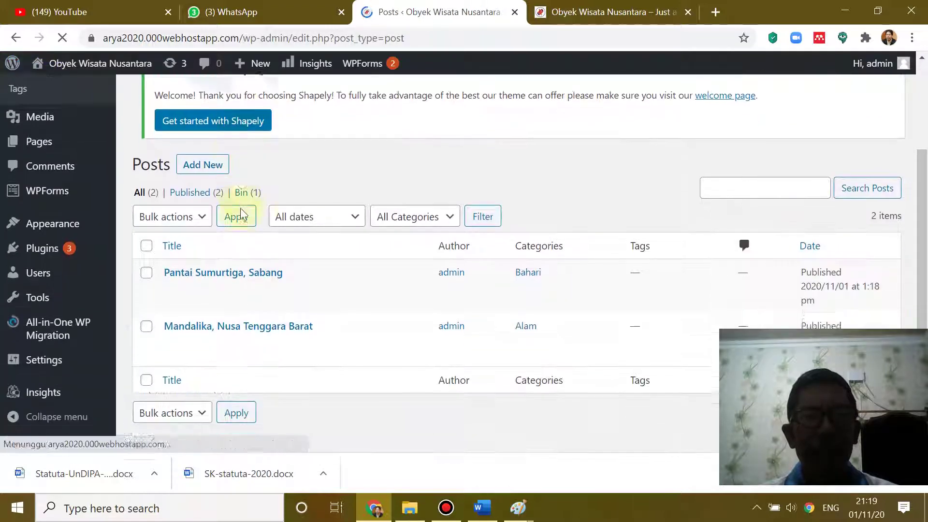
mouse_move(213, 242)
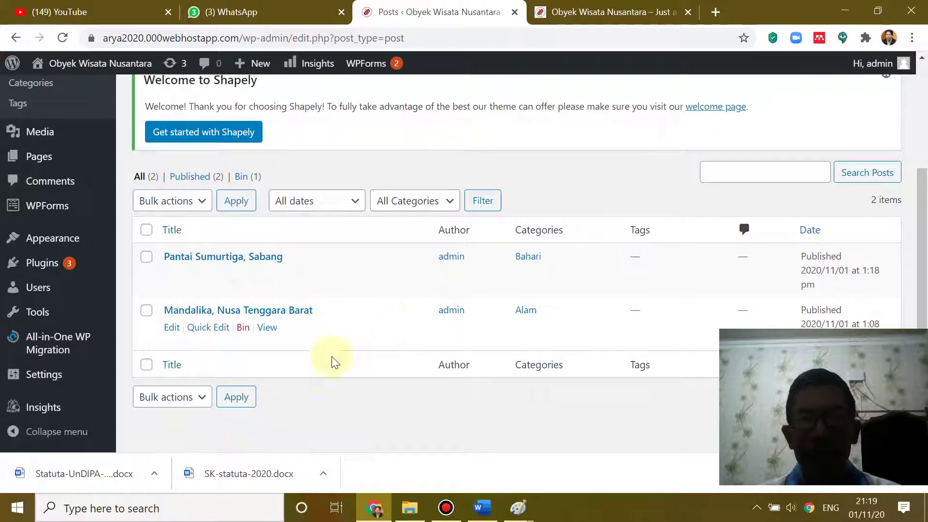
left_click(482, 508)
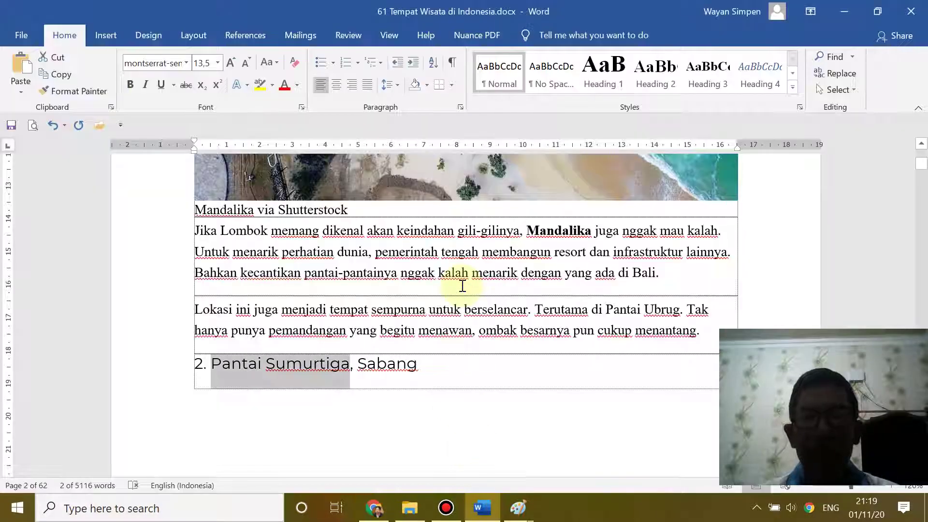
- Scroll Word to heading 3 and select 'Danau Toba, Sumatra Utara' to copy it
scroll(463, 285, "down", 8)
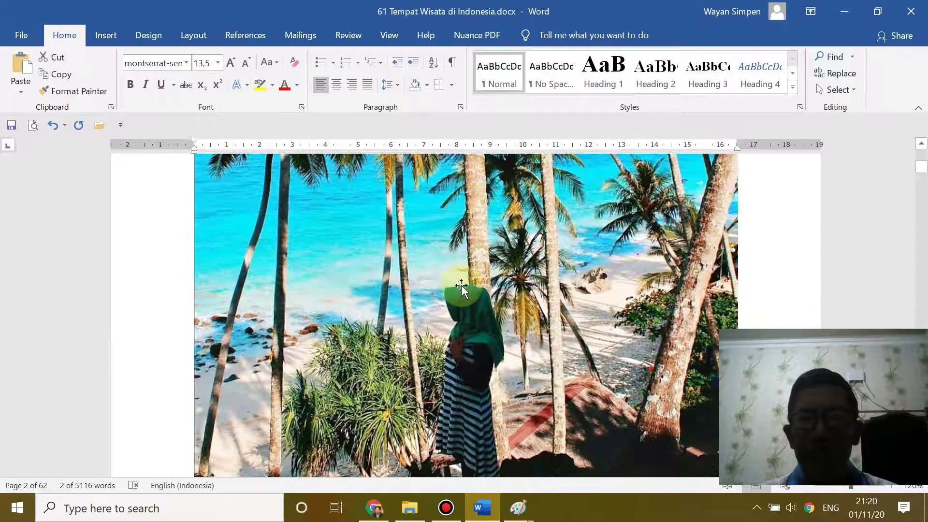
scroll(461, 286, "down", 4)
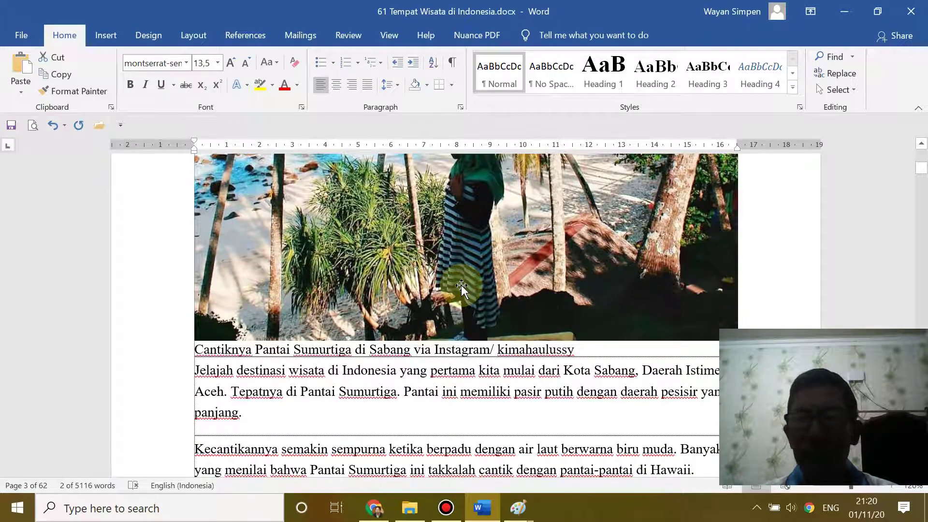
scroll(461, 286, "down", 4)
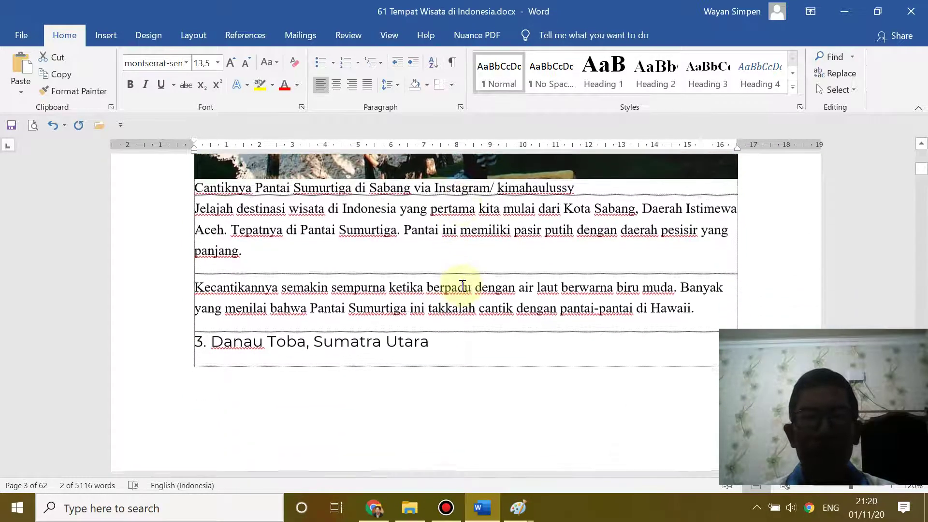
left_click_drag(213, 340, 422, 347)
key("ctrl+c")
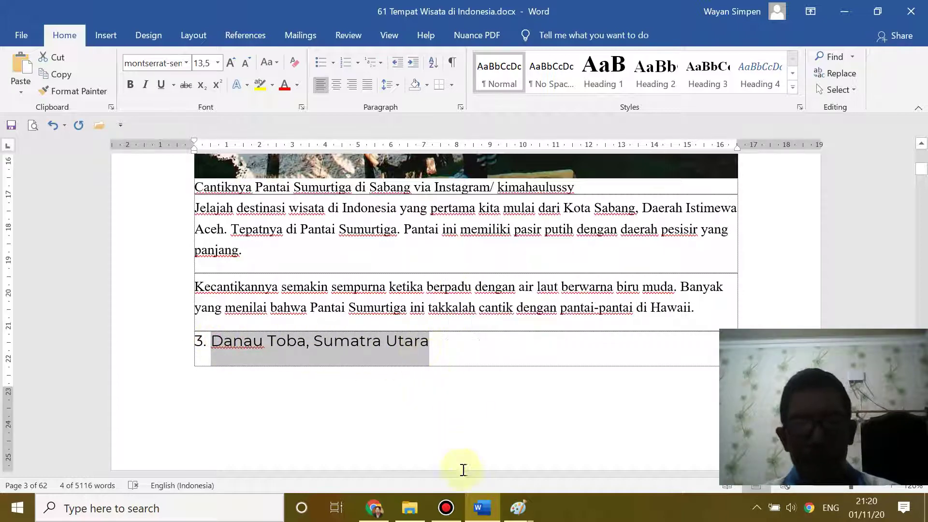
left_click(376, 508)
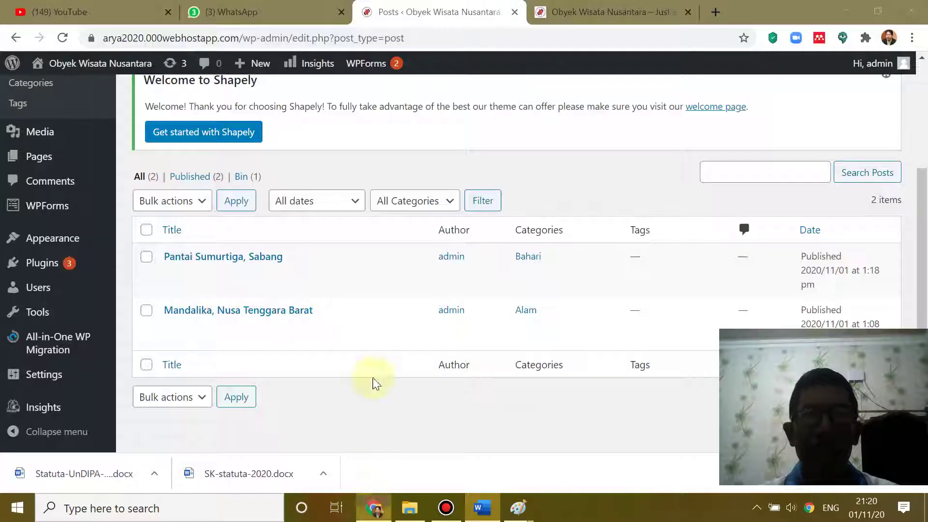
- Add a new post and paste 'Danau Toba, Sumatra Utara' as its title
scroll(216, 204, "up", 3)
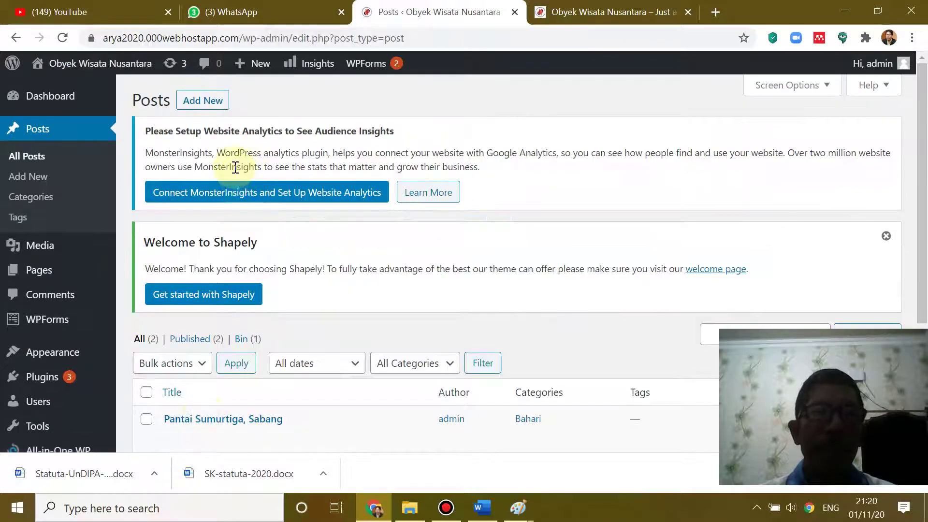
left_click(201, 101)
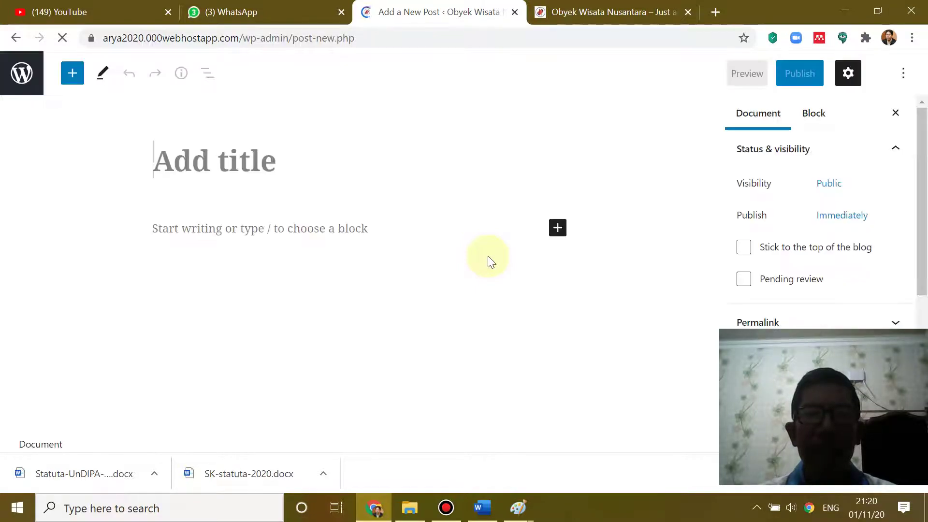
key("ctrl+v")
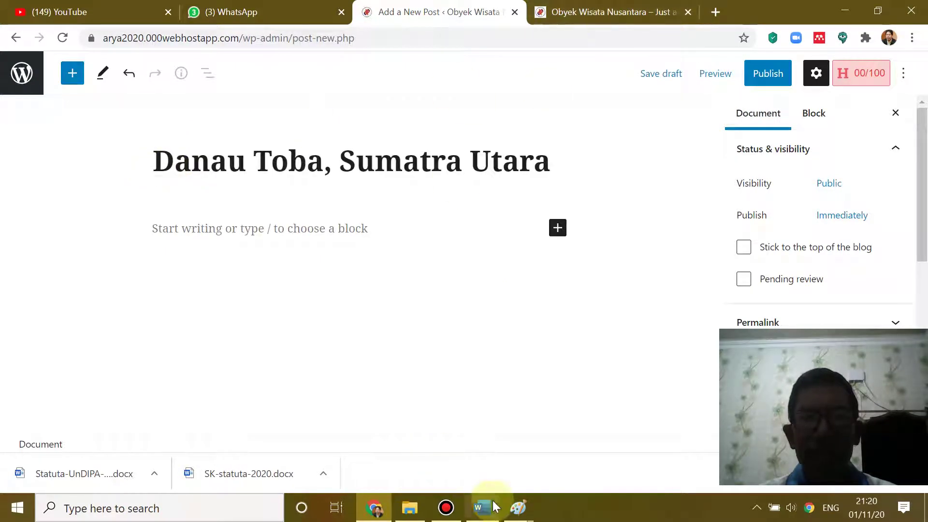
- Copy the Danau Toba caption and description paragraphs from Word for the new post
left_click(479, 509)
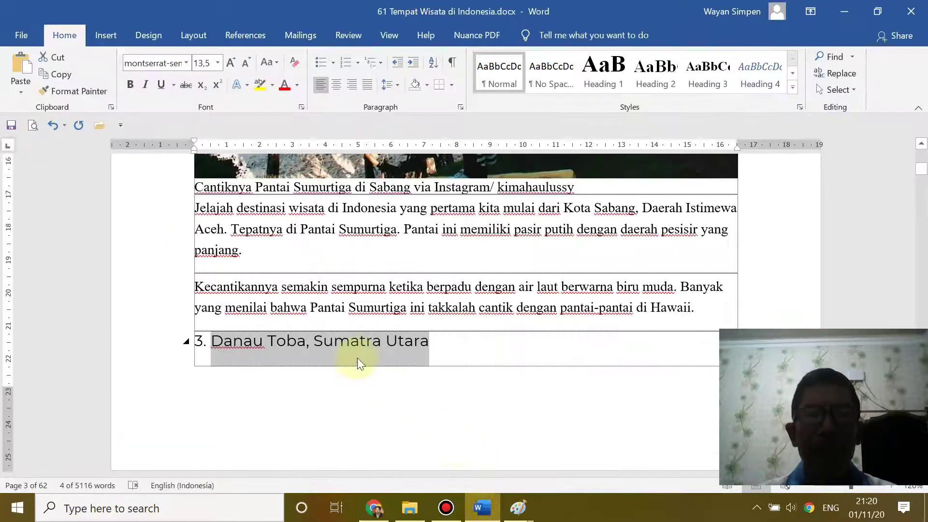
scroll(362, 356, "down", 2)
scroll(362, 354, "down", 10)
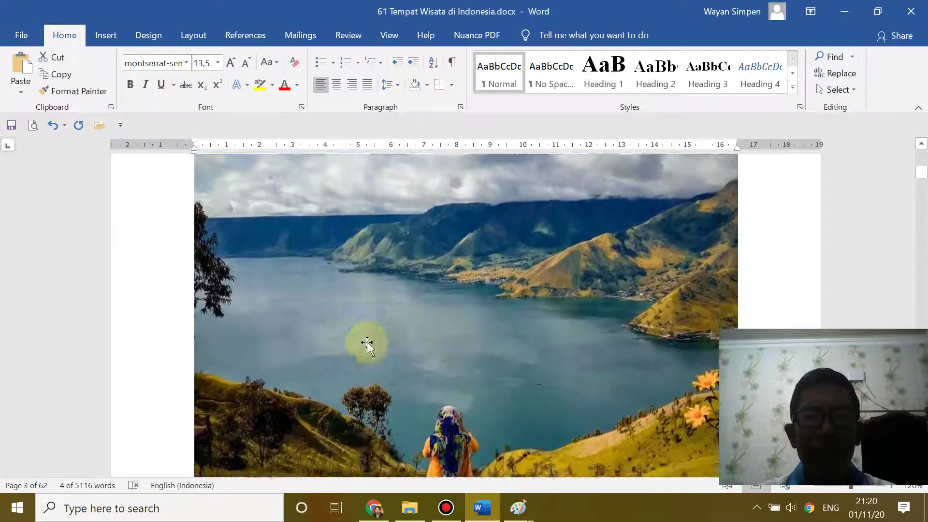
scroll(368, 339, "down", 1)
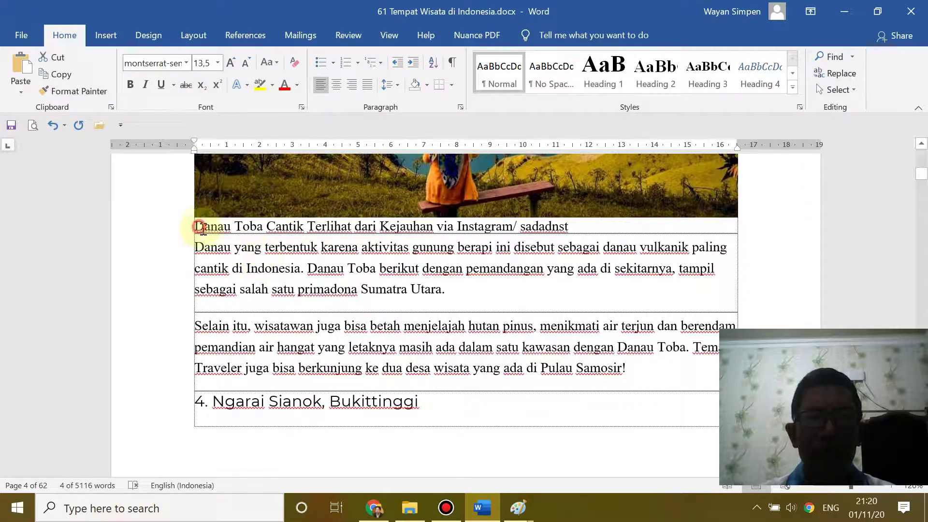
left_click_drag(199, 225, 631, 366)
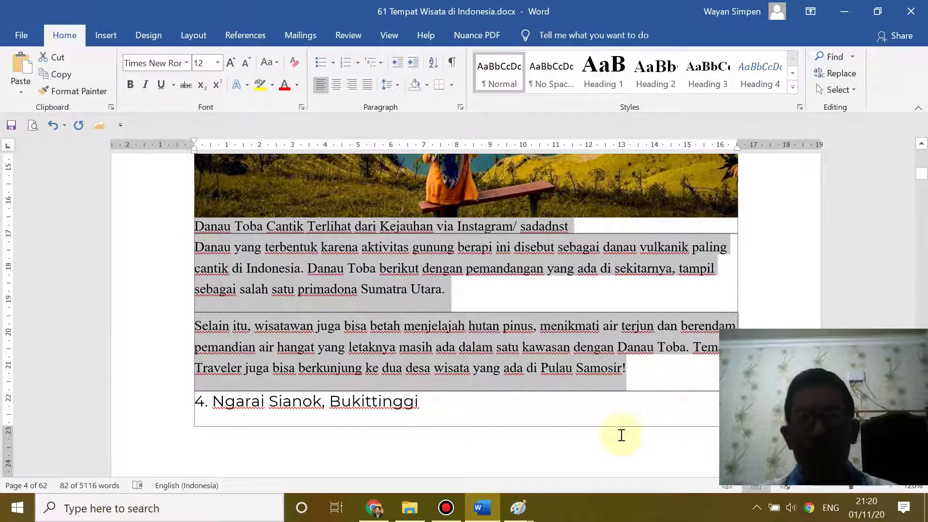
left_click(375, 507)
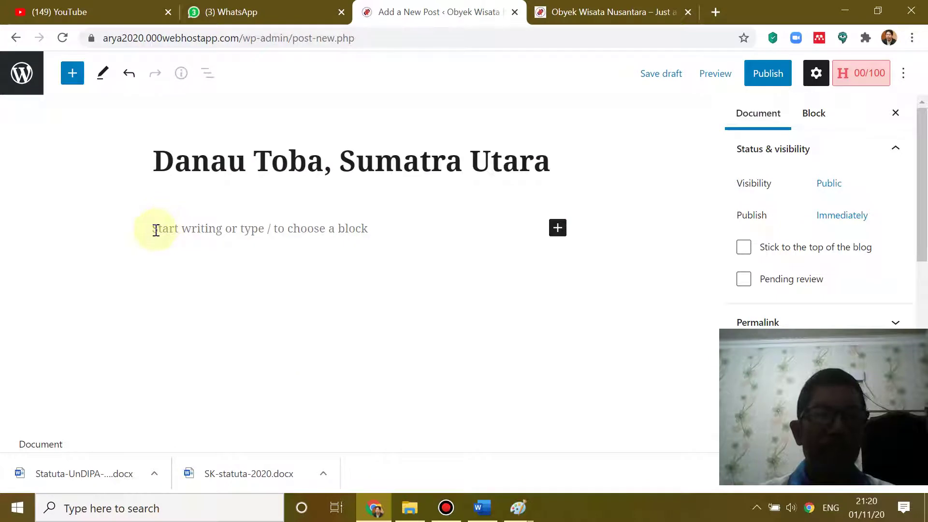
- Paste the Danau Toba text into the post body and tick the Alam and Bahari categories
left_click(156, 229)
key("ctrl+v")
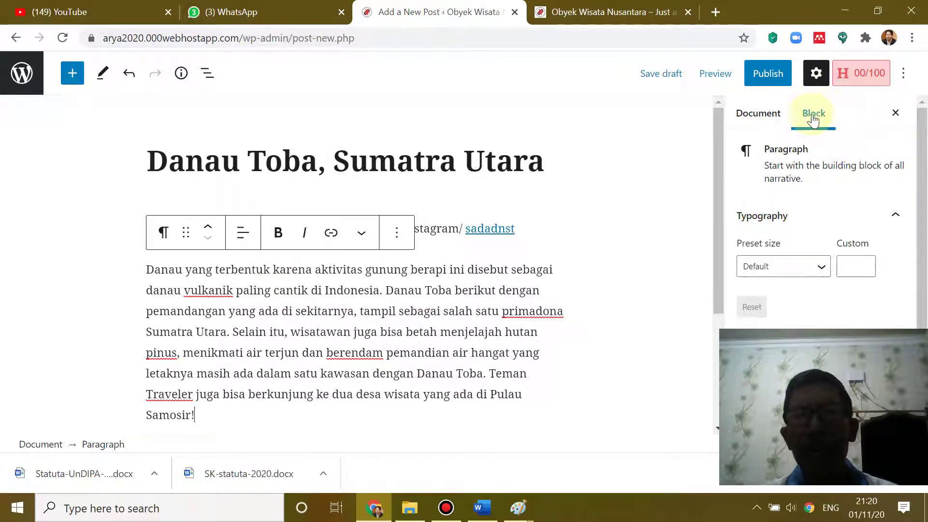
left_click(755, 116)
left_click_drag(924, 172, 910, 256)
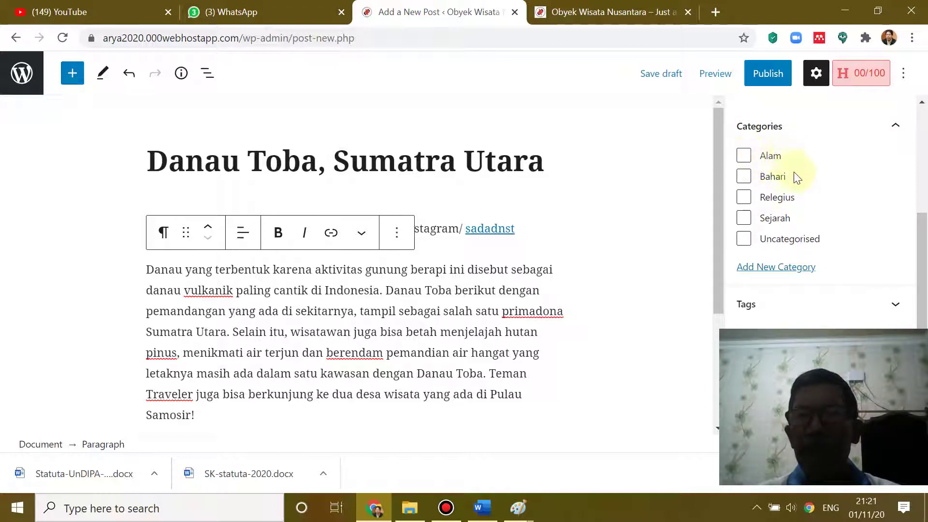
left_click(745, 160)
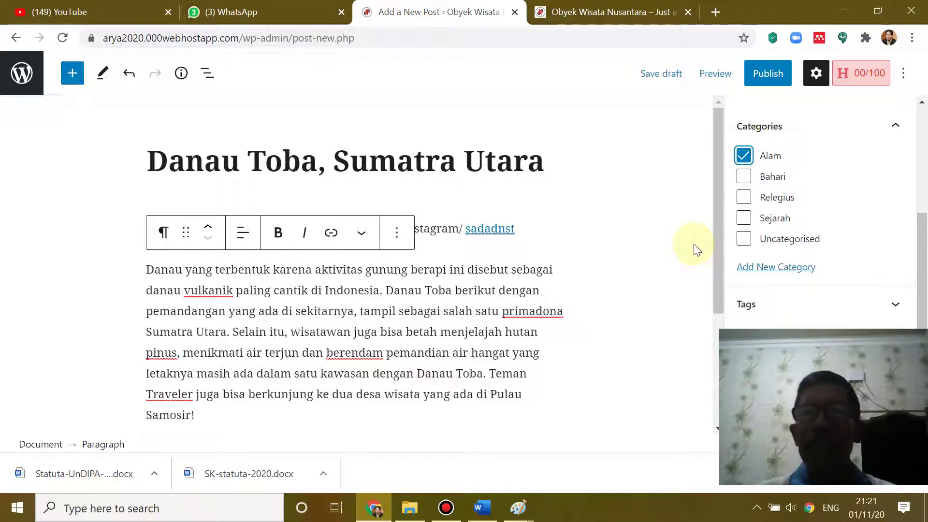
left_click(744, 176)
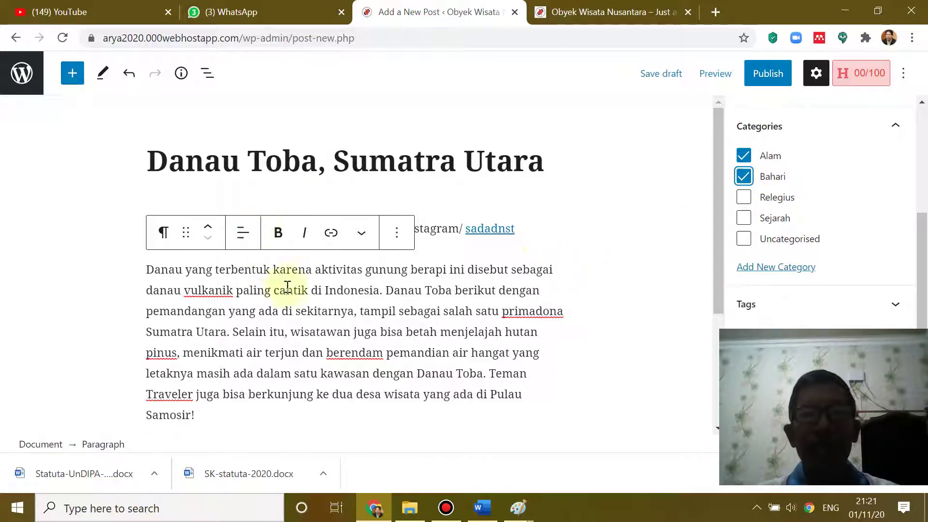
left_click(486, 507)
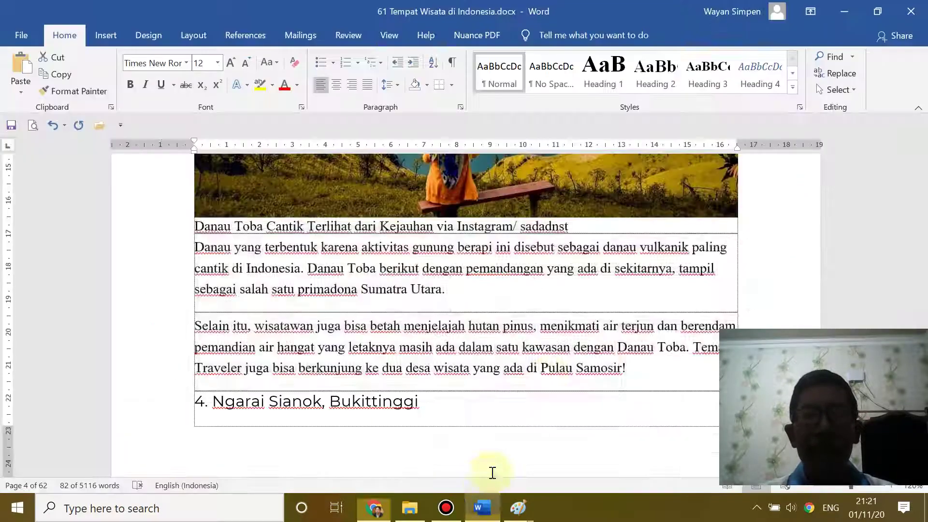
- Copy the Danau Toba lake photo from Word and paste it into a new 624 × 624 Paint image
scroll(551, 338, "up", 5)
scroll(630, 312, "up", 3)
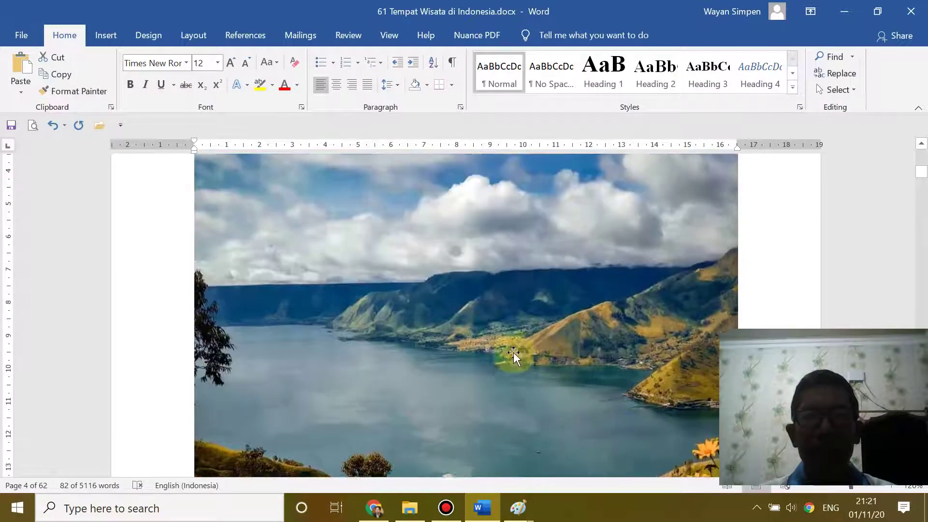
left_click(477, 356)
right_click(481, 353)
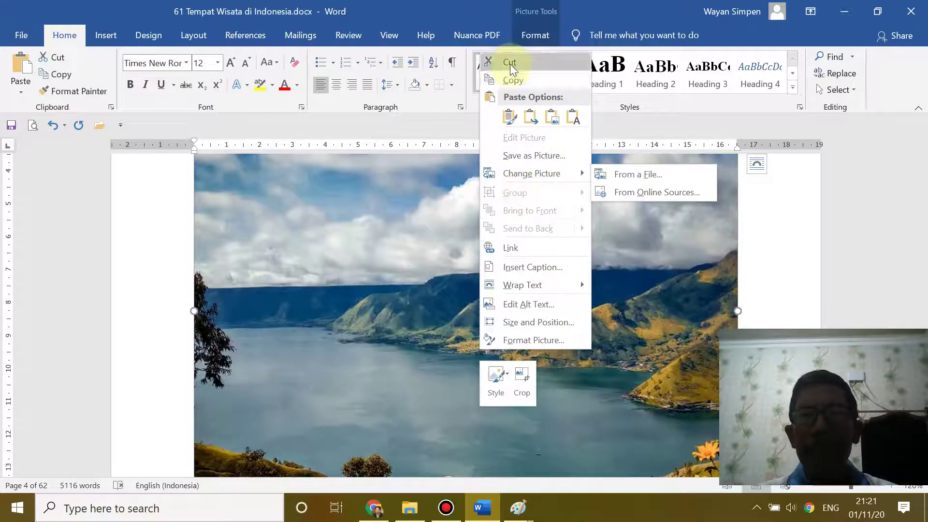
left_click(512, 80)
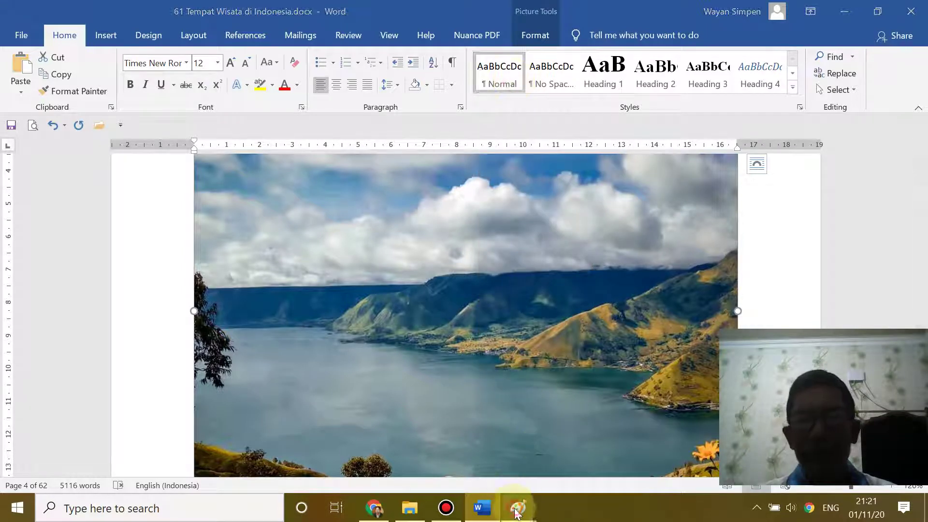
mouse_move(514, 505)
left_click(578, 445)
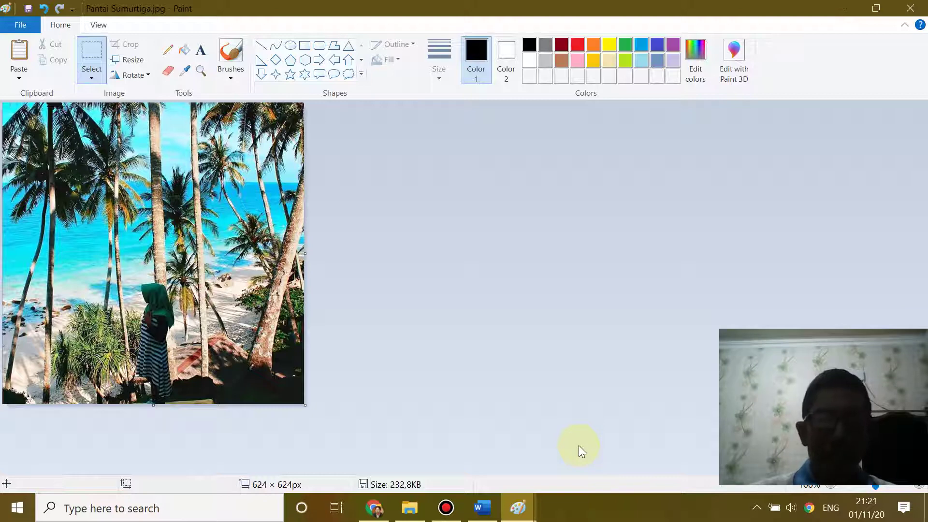
key("ctrl+n")
key("ctrl+v")
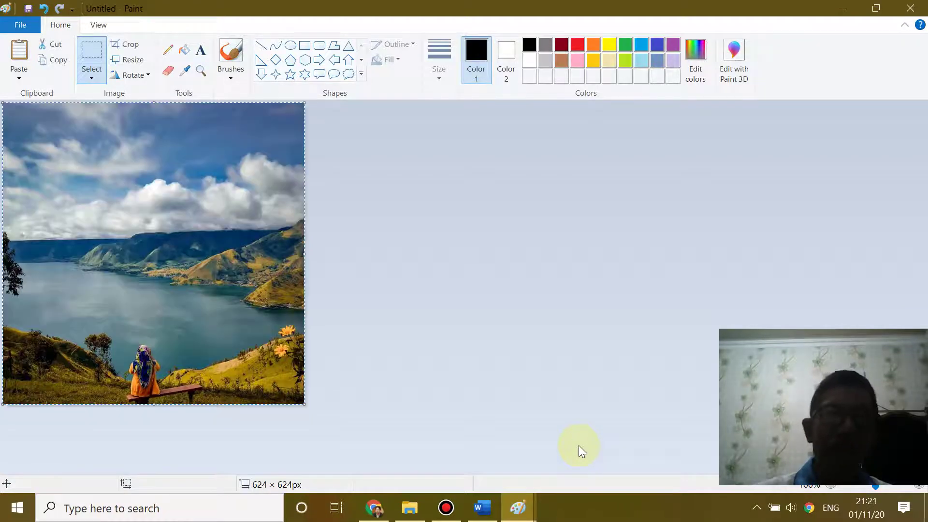
left_click(491, 510)
scroll(420, 360, "down", 3)
scroll(420, 355, "up", 5)
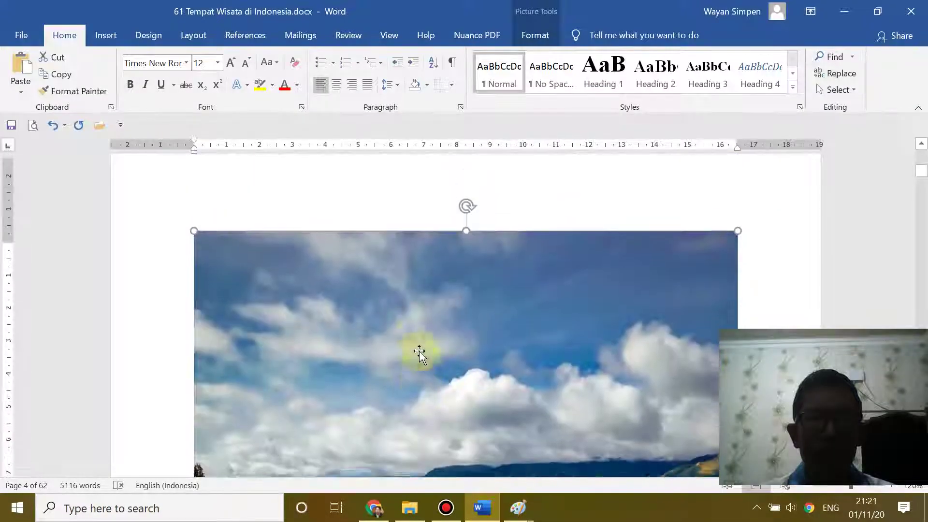
scroll(417, 346, "down", 8)
scroll(417, 346, "down", 3)
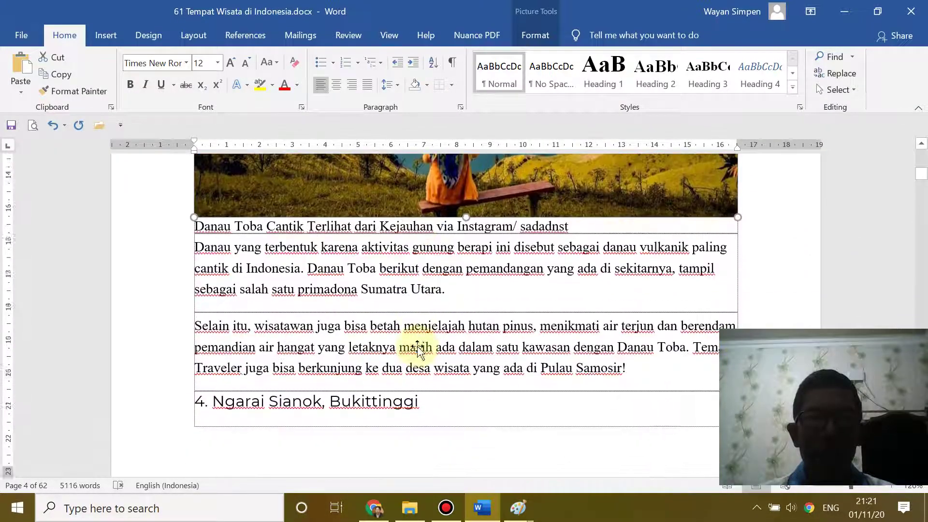
scroll(417, 346, "up", 15)
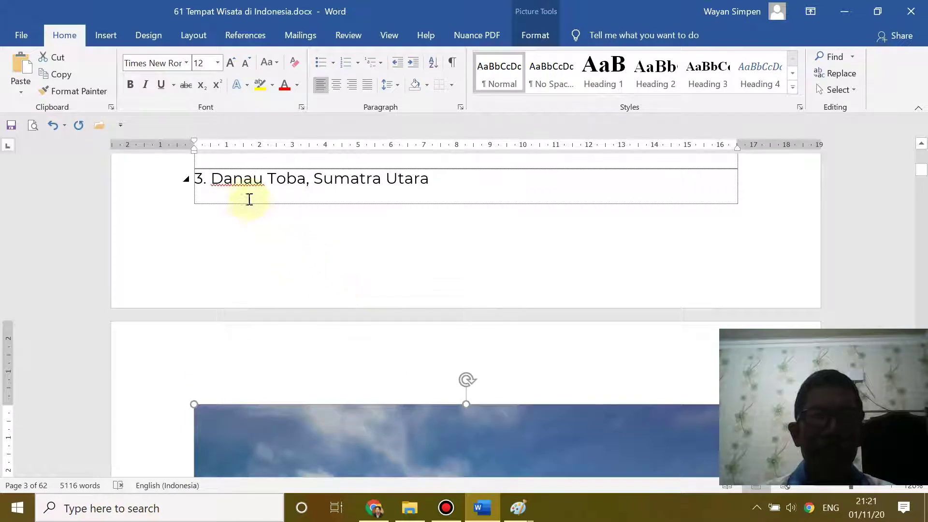
left_click_drag(233, 180, 305, 179)
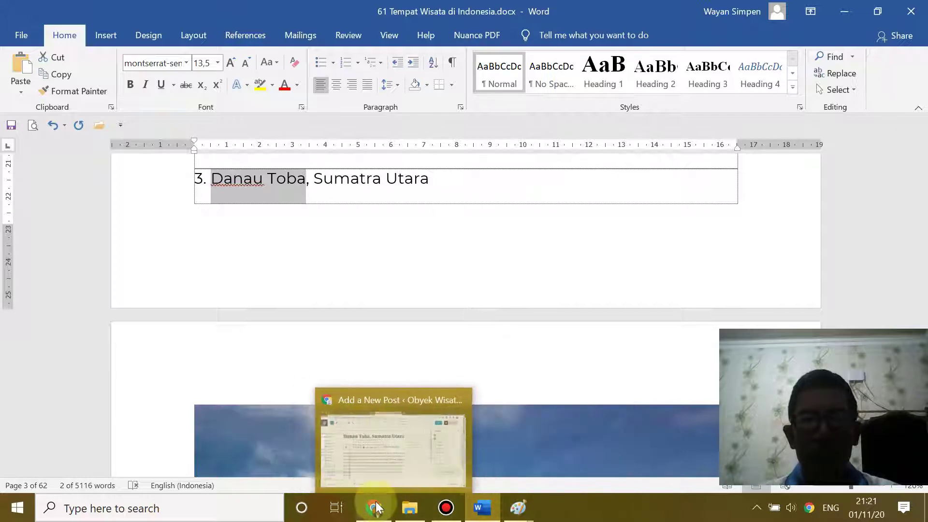
left_click(374, 507)
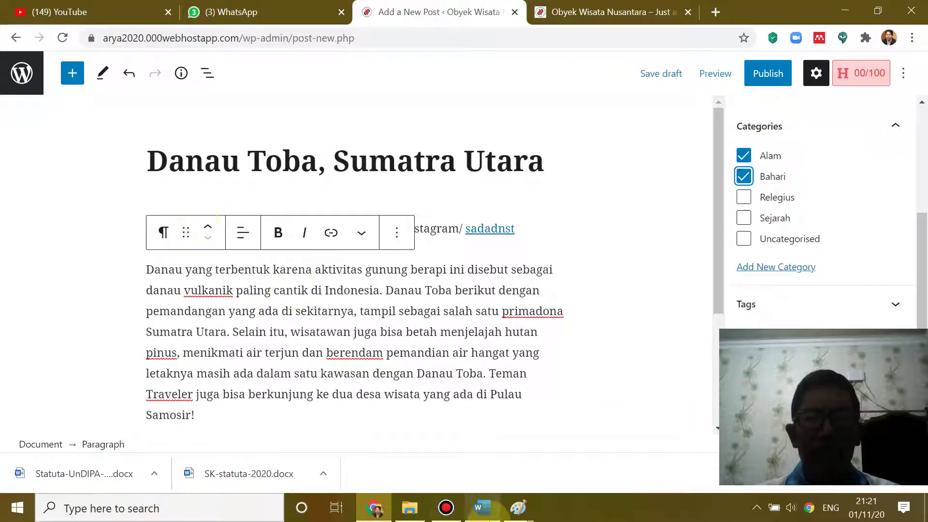
left_click(518, 508)
left_click(586, 457)
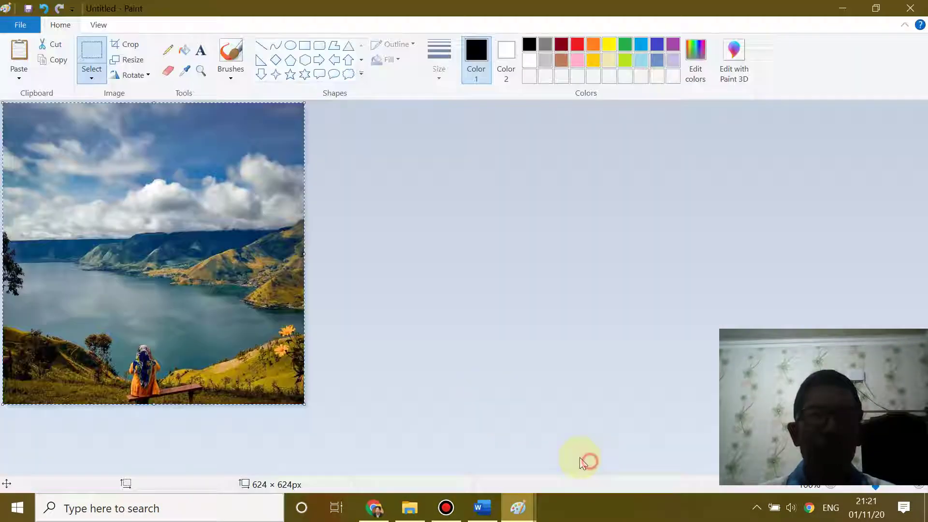
- Save the Paint image as JPEG picture Danau Toba.jpg in the webmas2020 folder
left_click(21, 25)
mouse_move(42, 149)
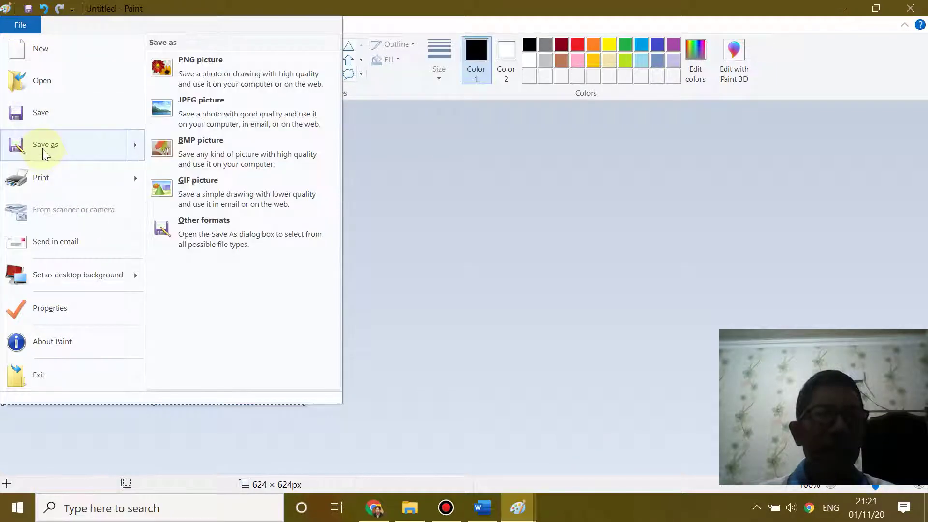
left_click(211, 119)
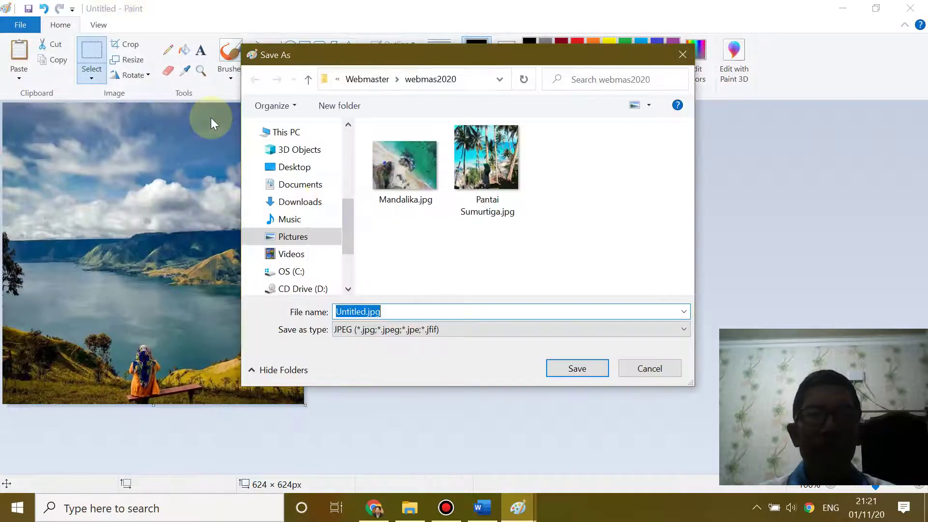
left_click(361, 312)
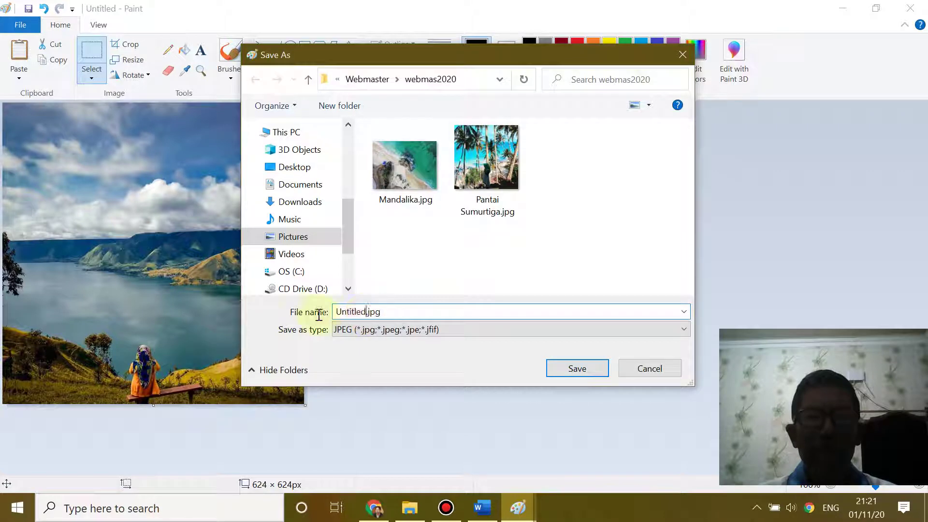
type("Danau Toba")
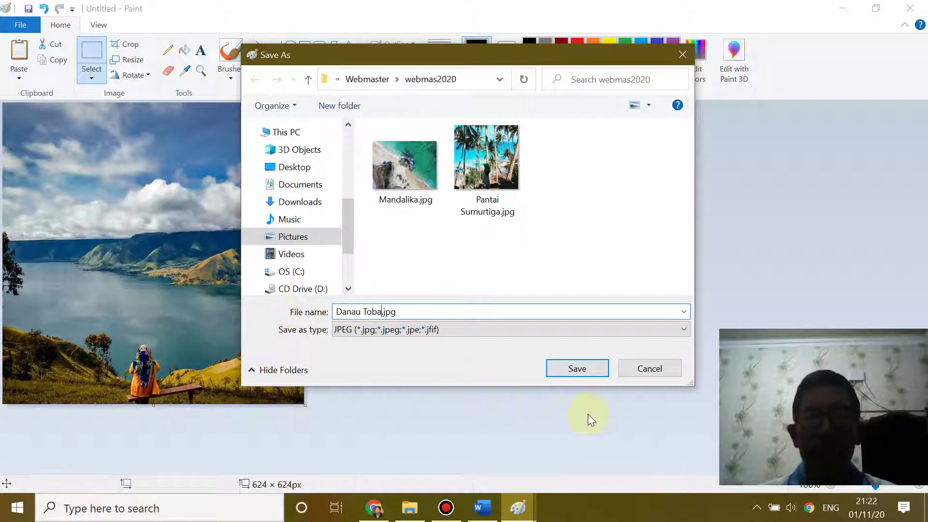
left_click(577, 369)
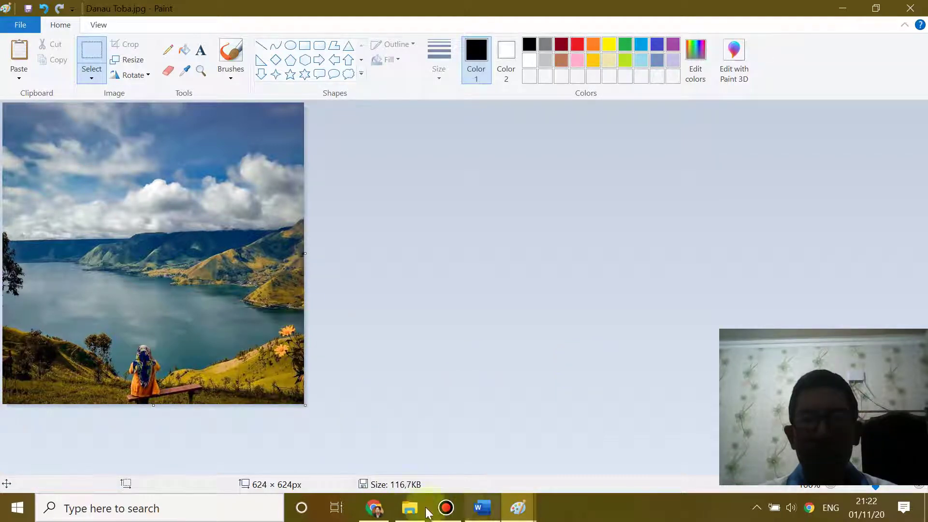
left_click(376, 510)
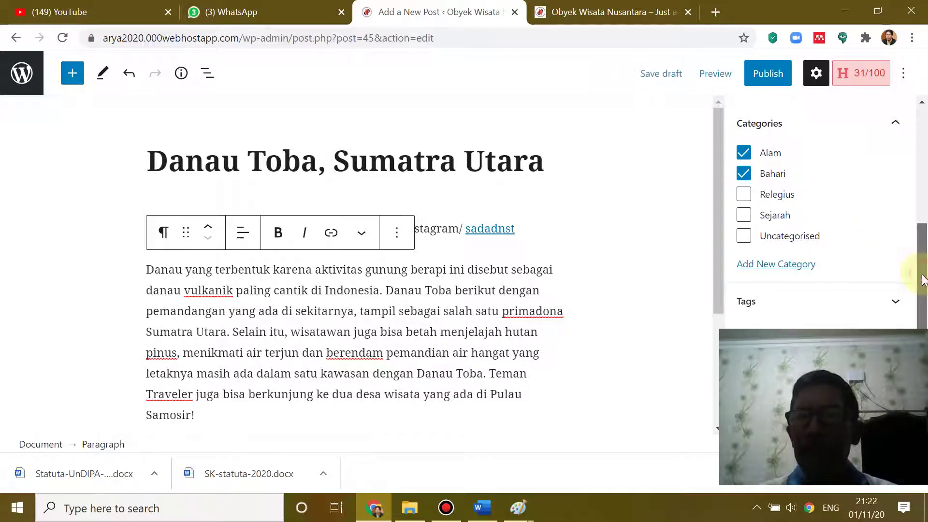
- Upload Danau Toba.jpg from the computer and set it as the Danau Toba post's featured image
scroll(924, 273, "down", 3)
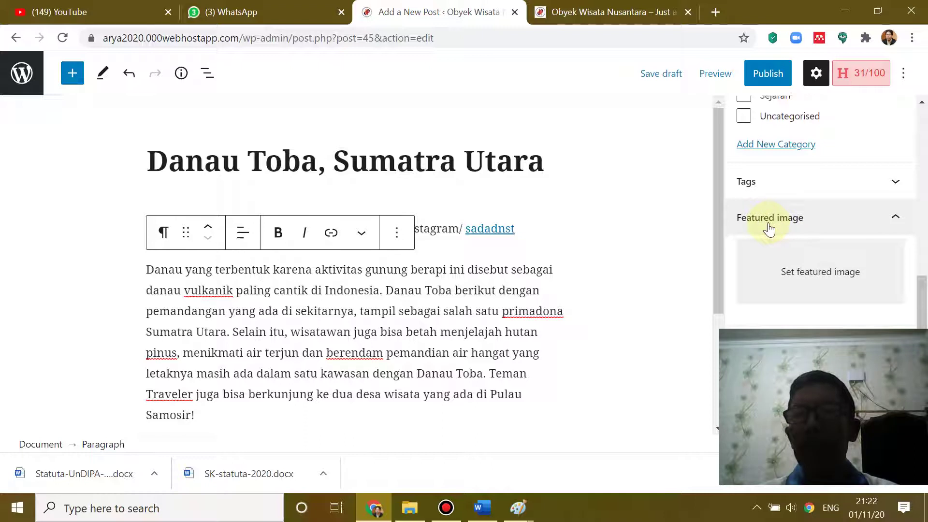
left_click(817, 277)
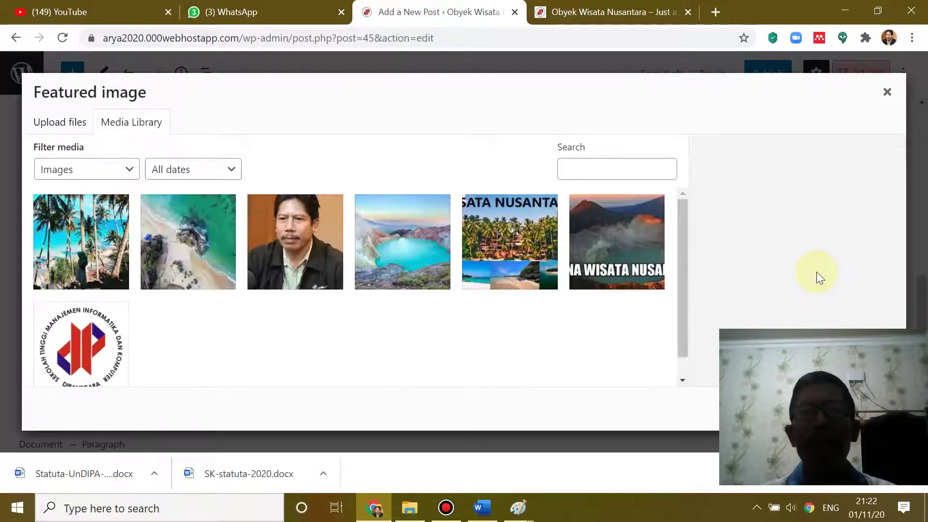
left_click(54, 126)
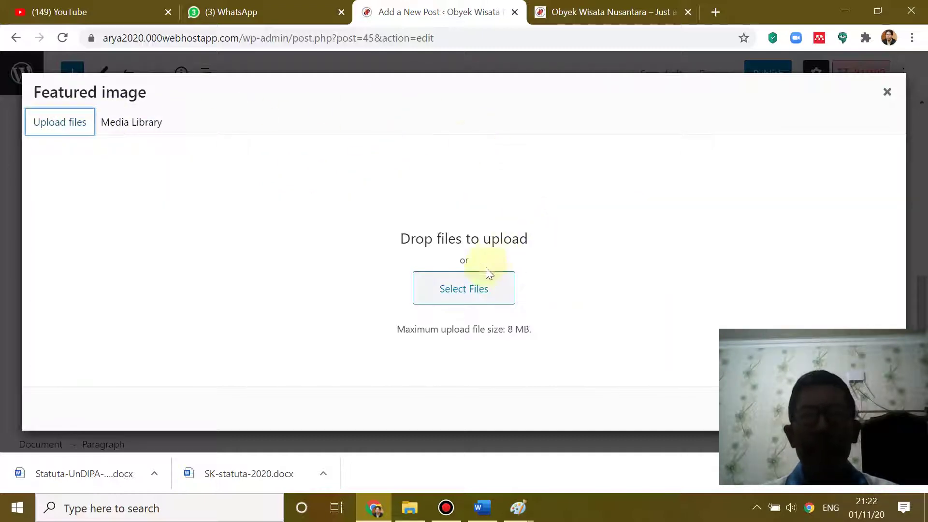
left_click(468, 292)
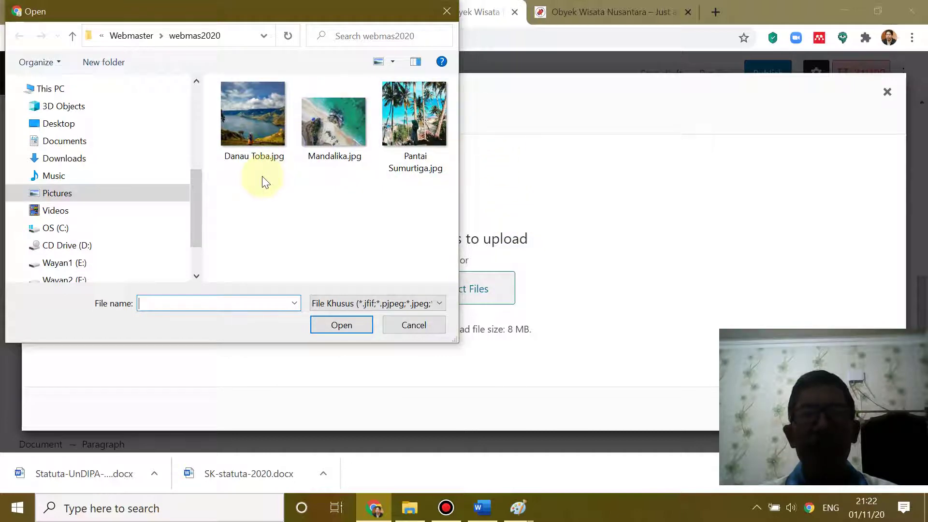
double_click(259, 131)
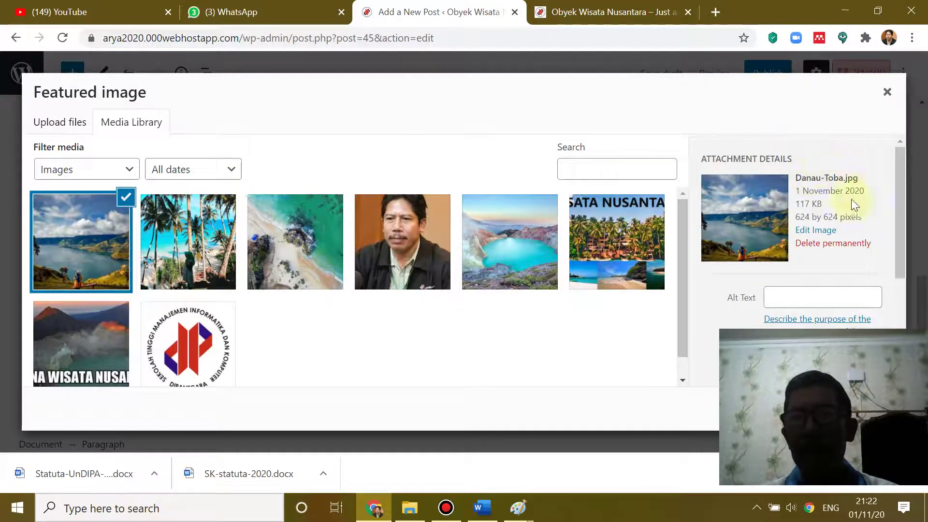
left_click_drag(900, 161, 925, 169)
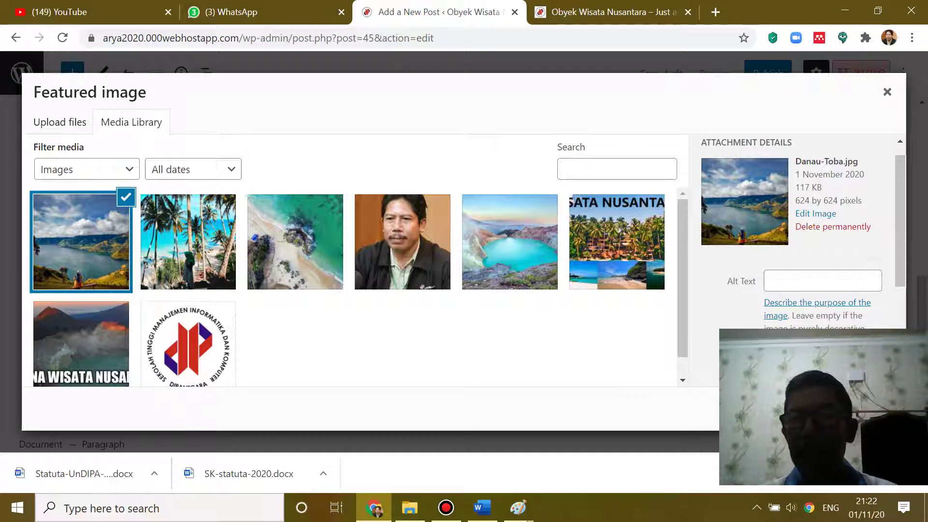
left_click(847, 409)
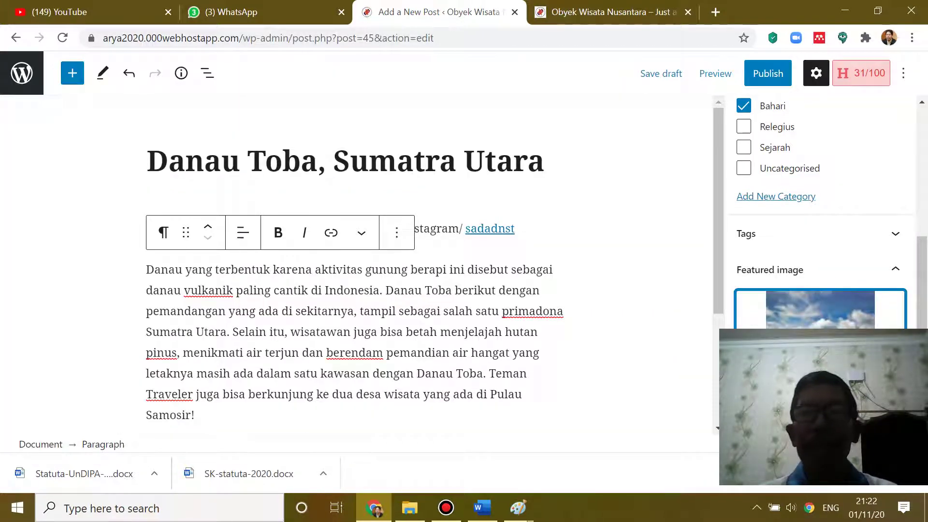
scroll(779, 243, "down", 3)
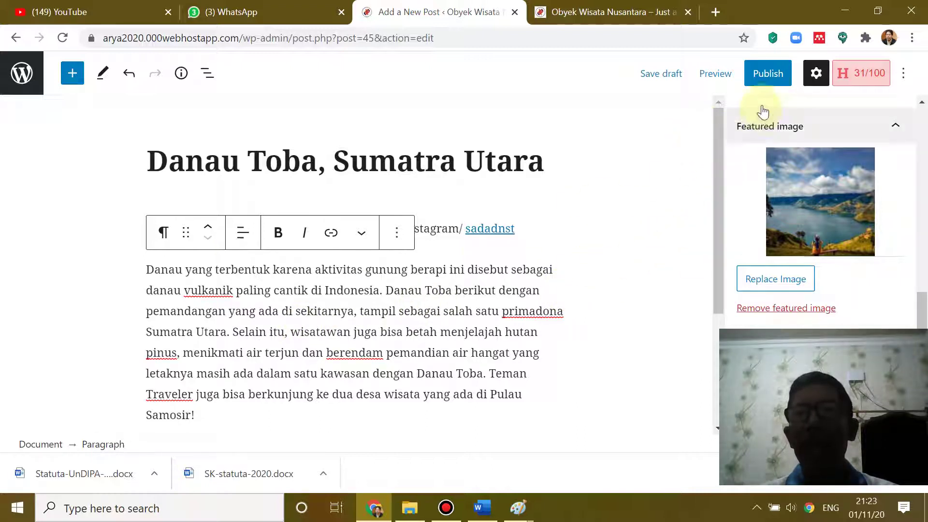
- Publish the Danau Toba, Sumatra Utara post and switch to the live site tab
left_click(766, 77)
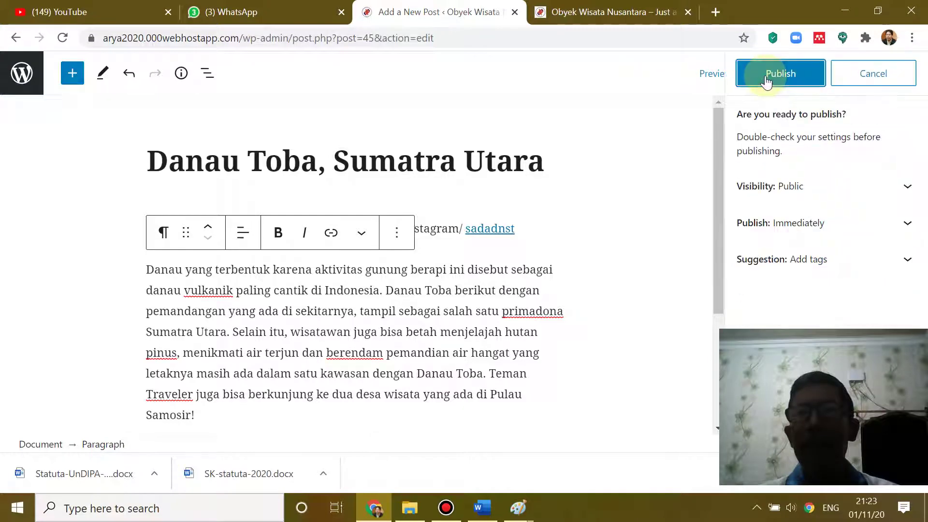
left_click(777, 72)
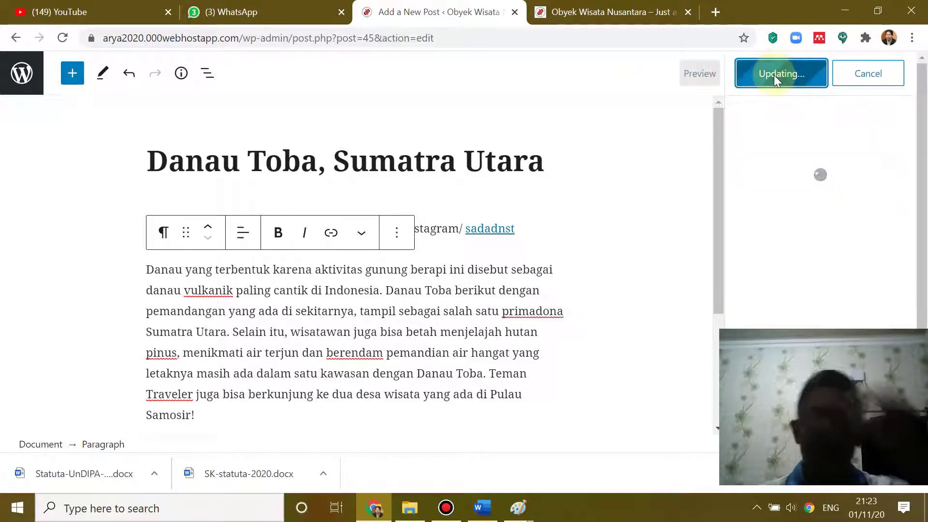
left_click(610, 10)
scroll(381, 261, "down", 10)
scroll(382, 261, "up", 10)
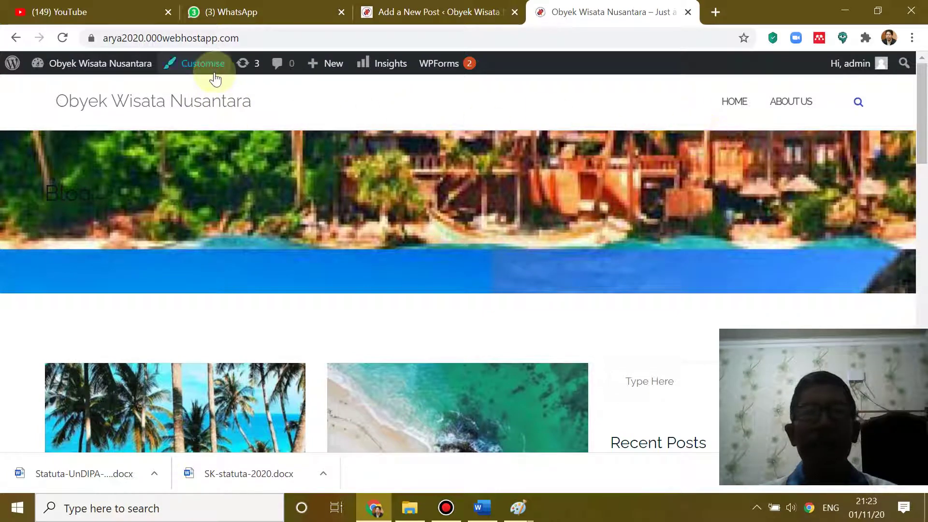
- Reload the homepage and scroll through the posts to find the new Danau Toba entry
left_click(63, 39)
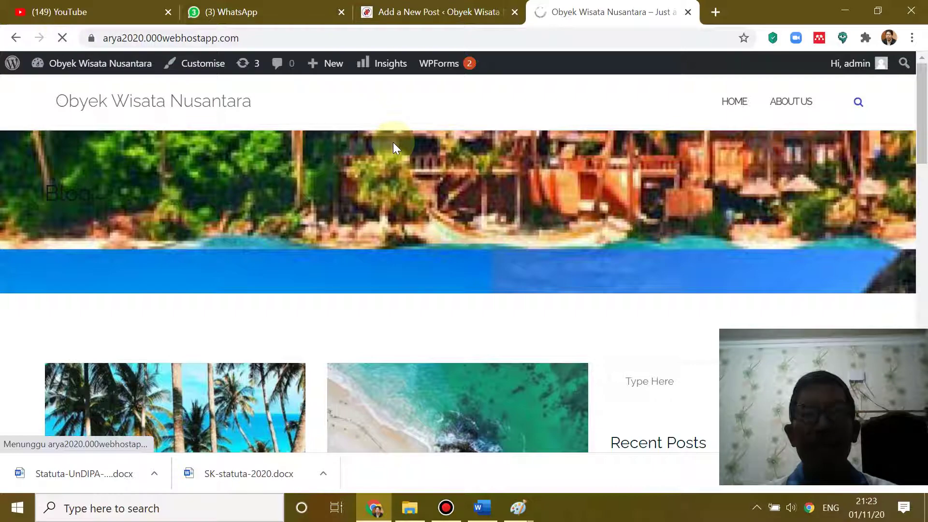
scroll(393, 142, "down", 3)
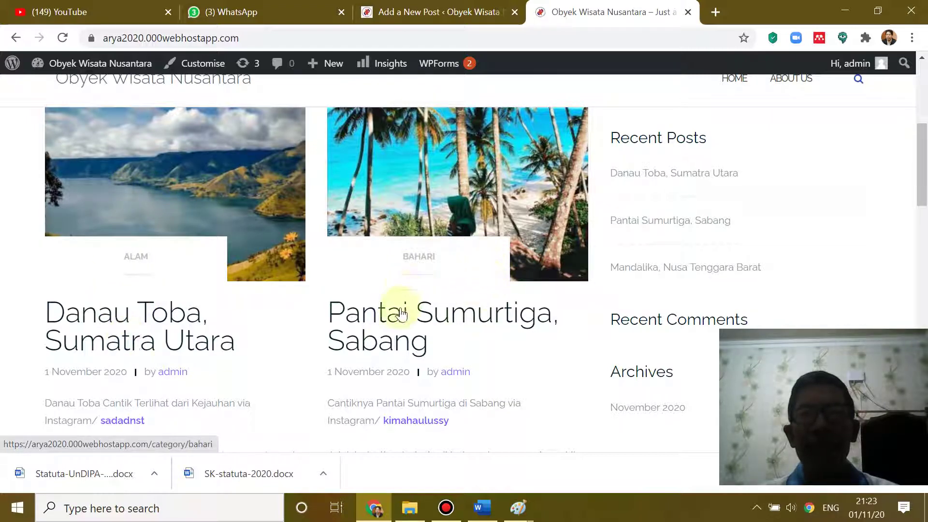
scroll(506, 285, "down", 3)
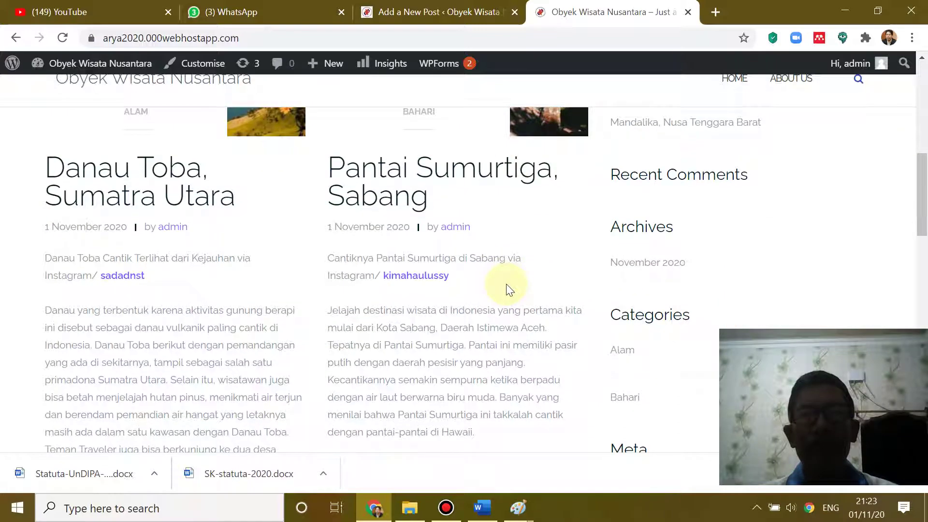
scroll(355, 293, "down", 8)
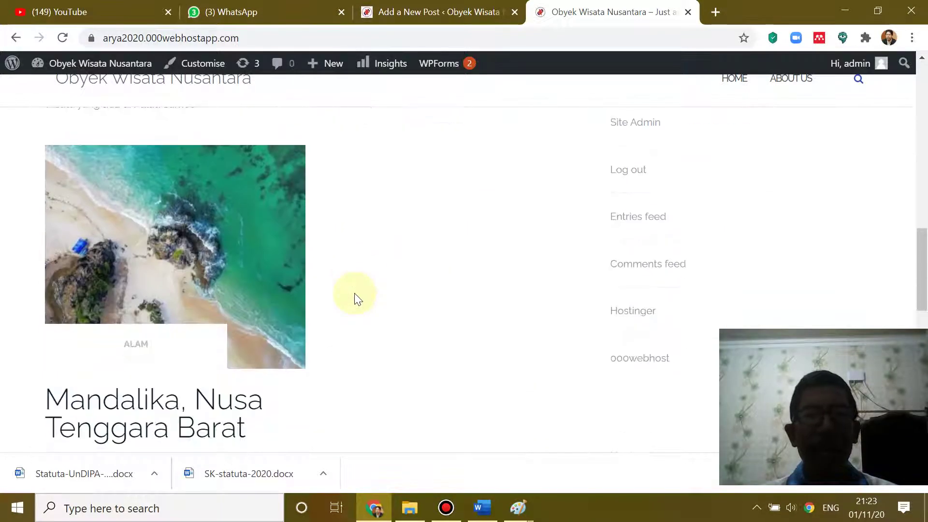
scroll(354, 293, "down", 1)
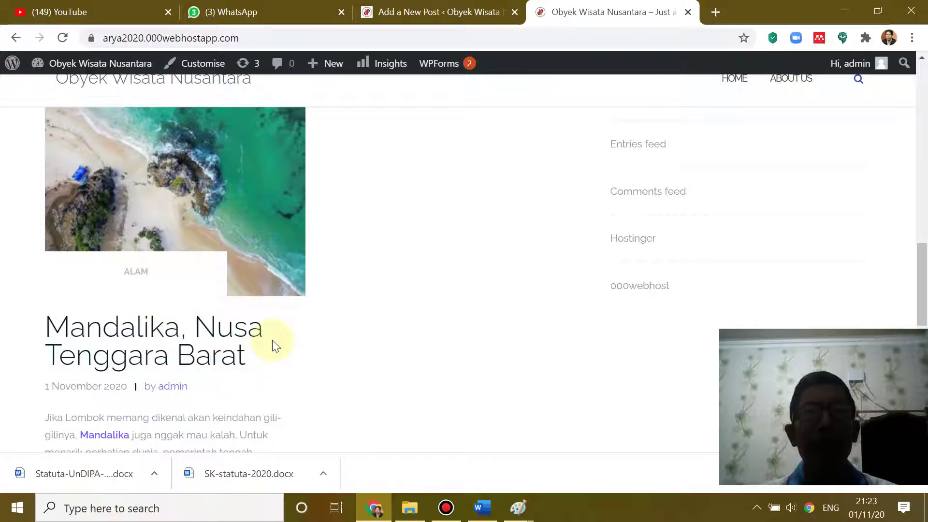
scroll(317, 324, "up", 10)
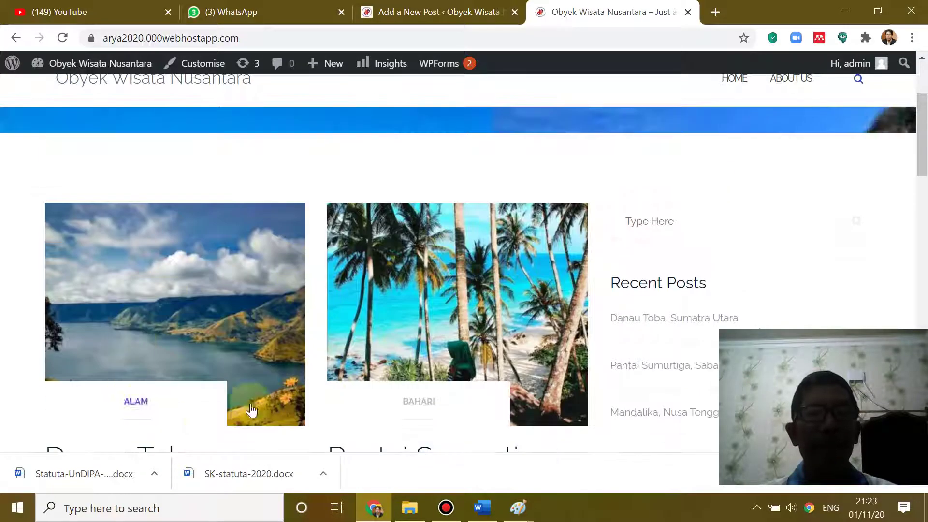
scroll(275, 382, "down", 2)
scroll(396, 312, "down", 4)
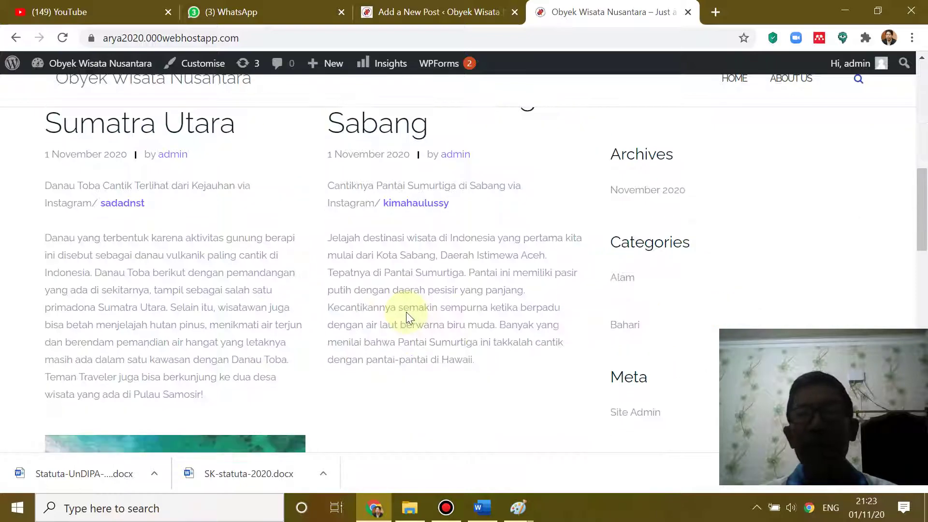
scroll(407, 312, "down", 4)
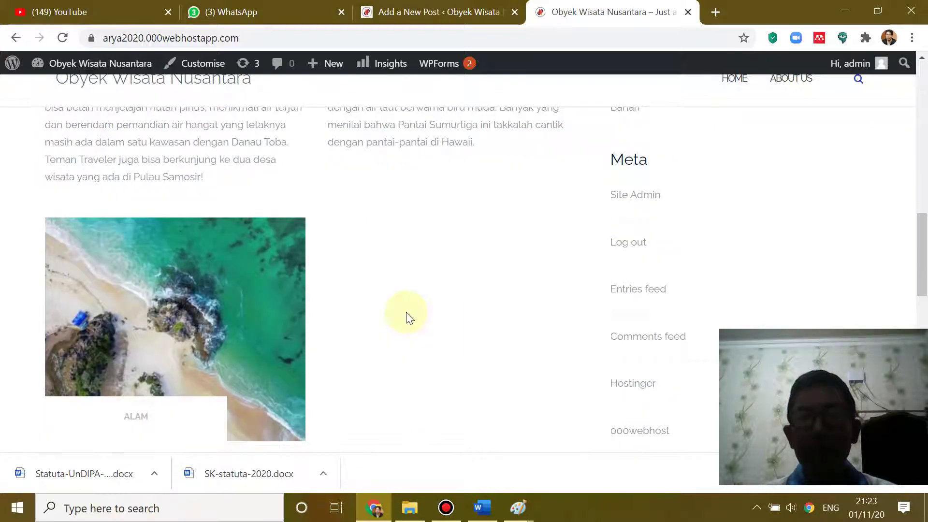
scroll(408, 317, "up", 5)
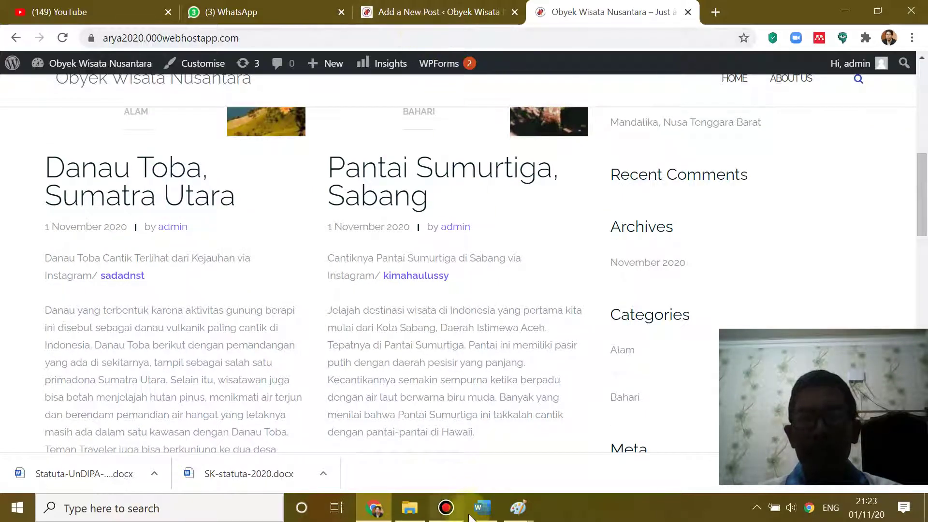
- Go from the post editor to the All Posts list and start a new post
left_click(464, 12)
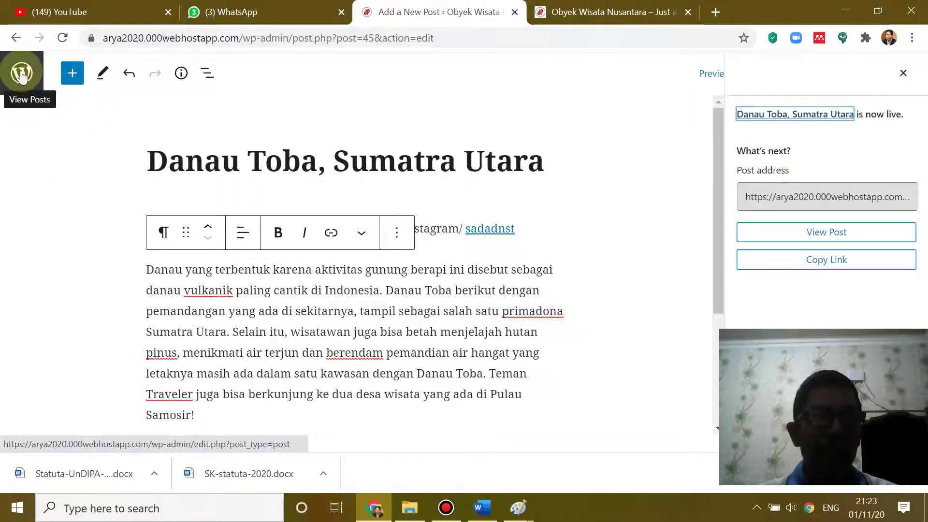
left_click(30, 86)
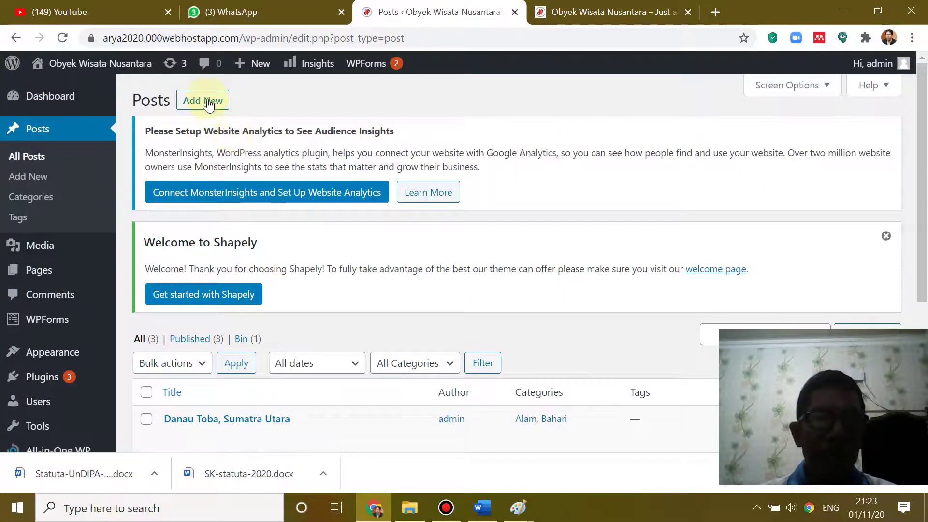
left_click(207, 100)
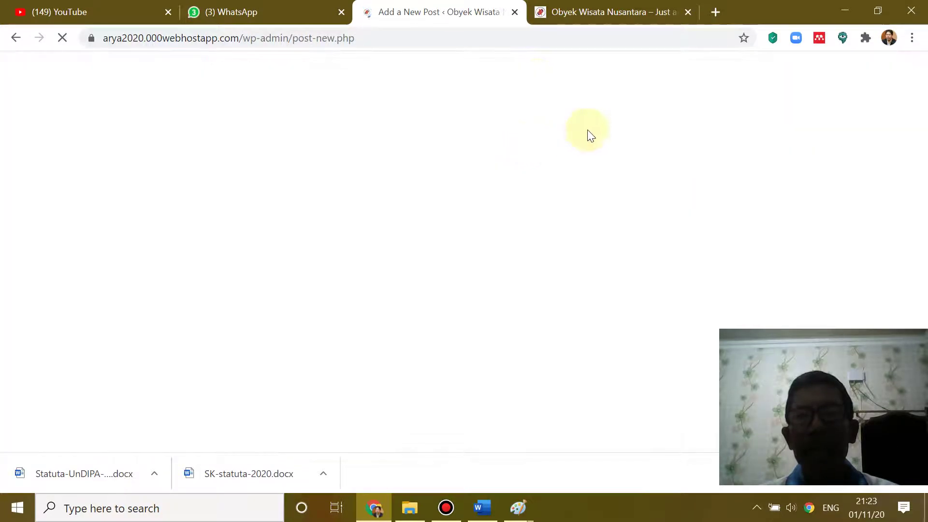
left_click(482, 507)
- Copy the 'Ngarai Sianok, Bukittinggi' heading from Word into the new post's title
scroll(545, 307, "down", 10)
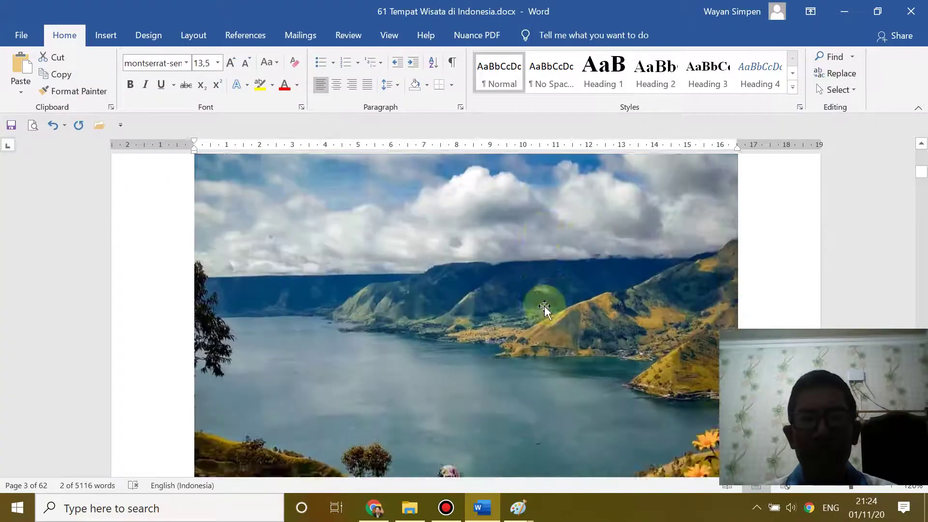
scroll(545, 307, "down", 5)
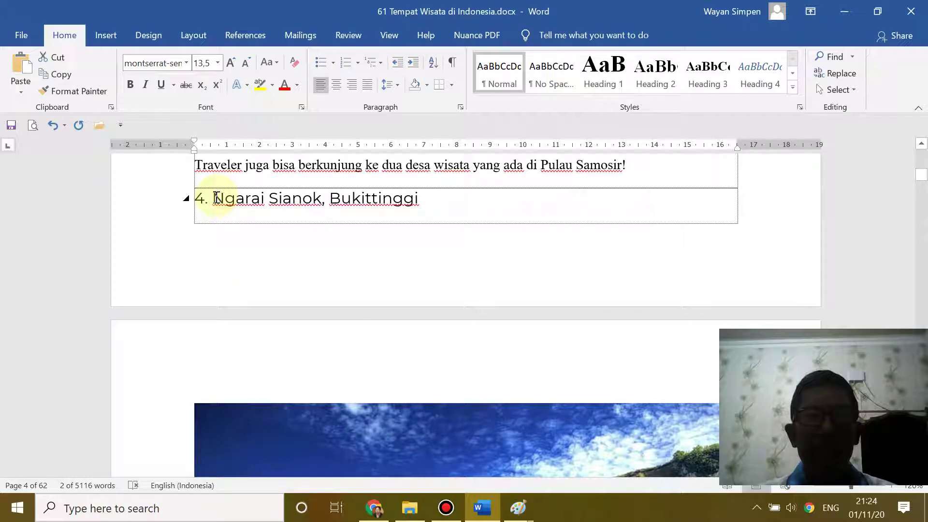
left_click_drag(215, 198, 390, 200)
key("ctrl+c")
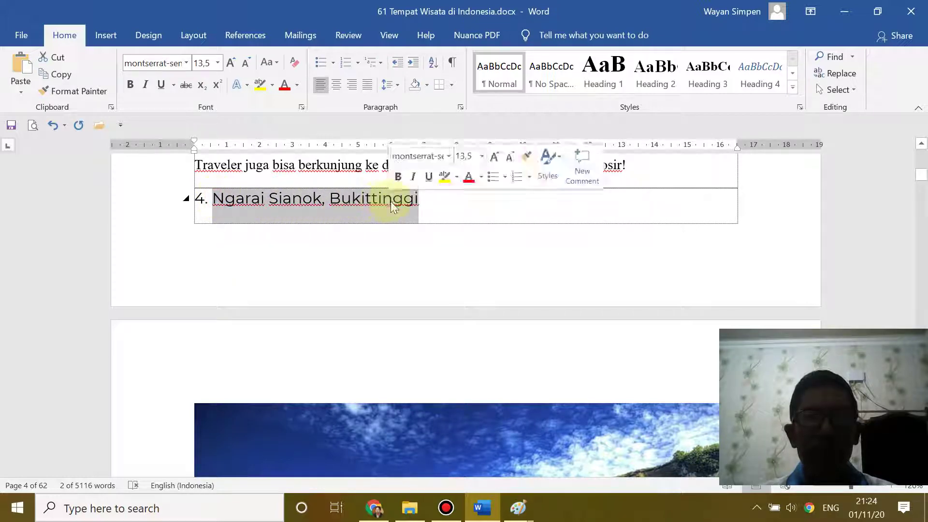
left_click(482, 507)
left_click(171, 158)
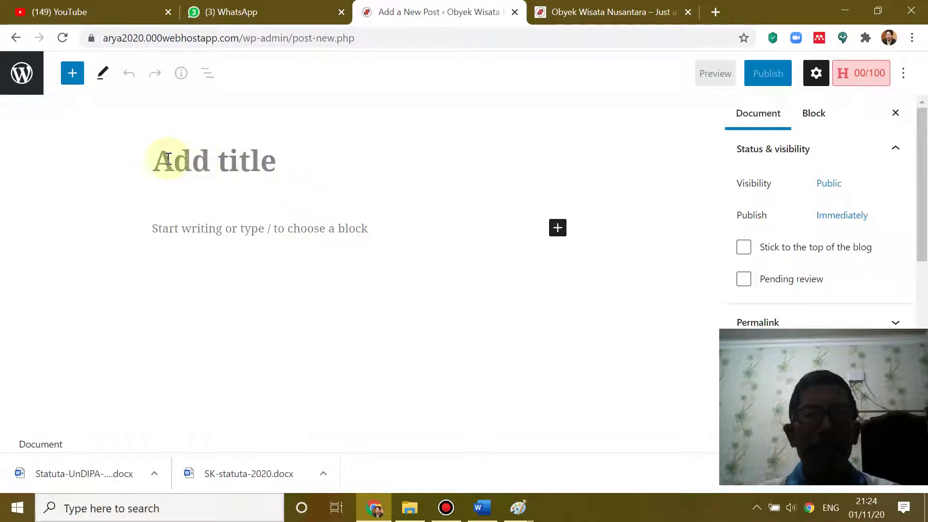
key("ctrl+v")
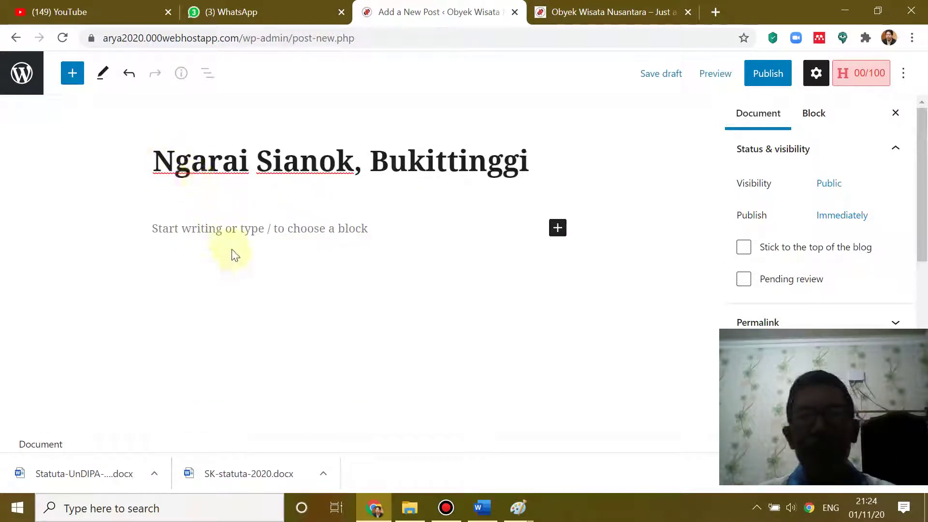
- Select and copy the caption and description paragraphs below the heading in Word
left_click(483, 509)
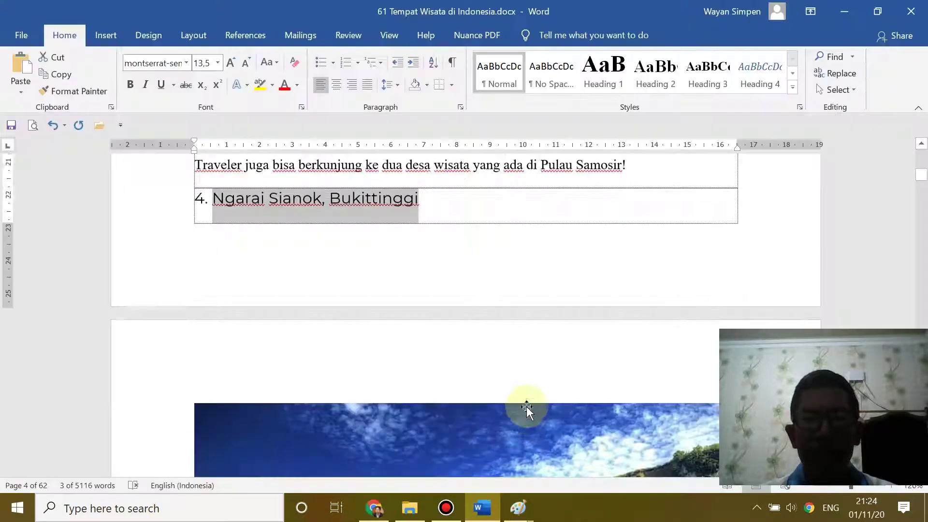
scroll(528, 404, "down", 10)
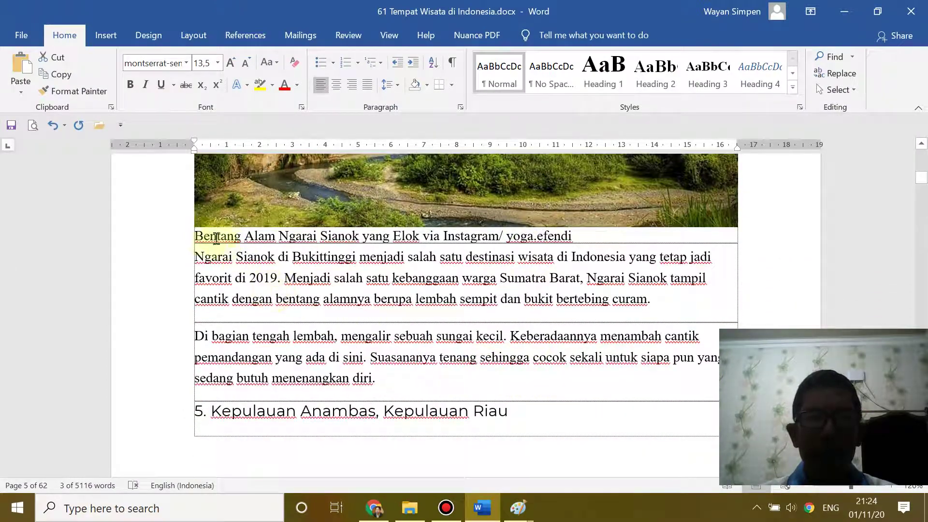
left_click_drag(198, 236, 376, 381)
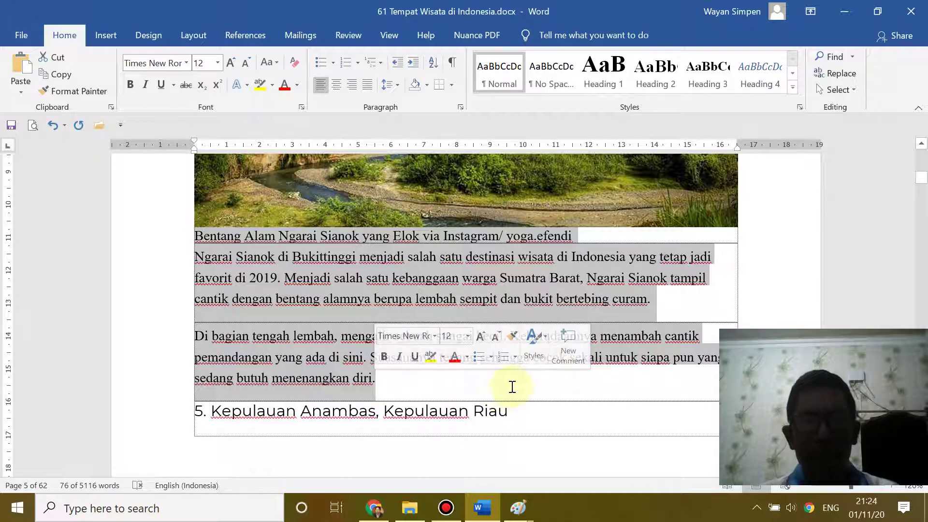
mouse_move(497, 511)
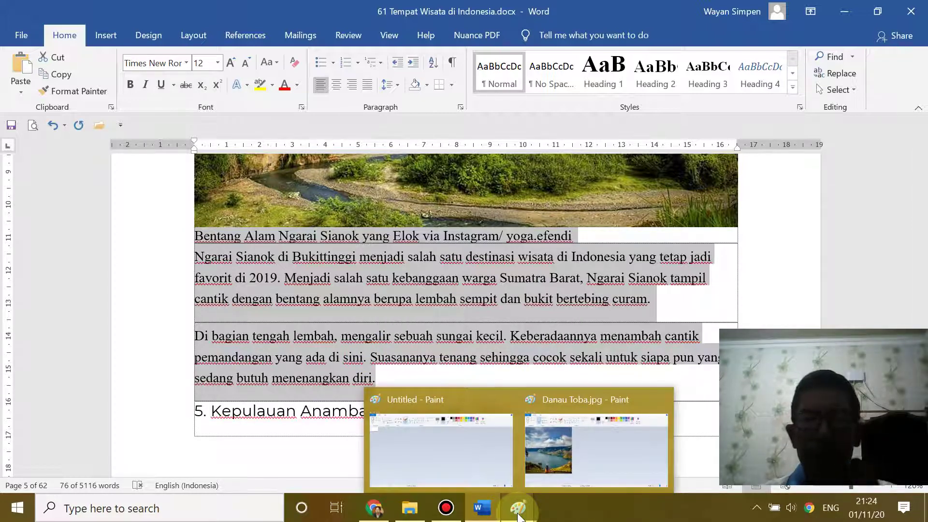
left_click(373, 507)
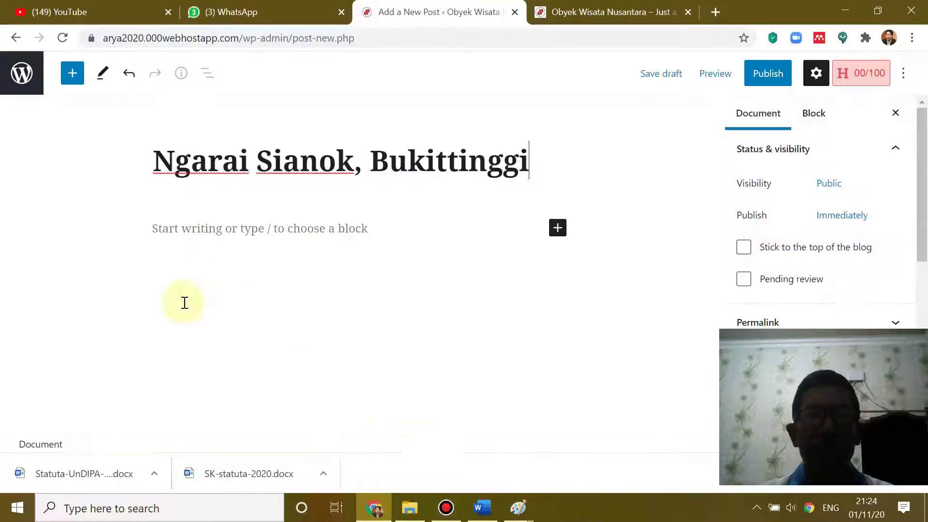
- Paste the caption and description into the post body and tick the Alam category
left_click(156, 229)
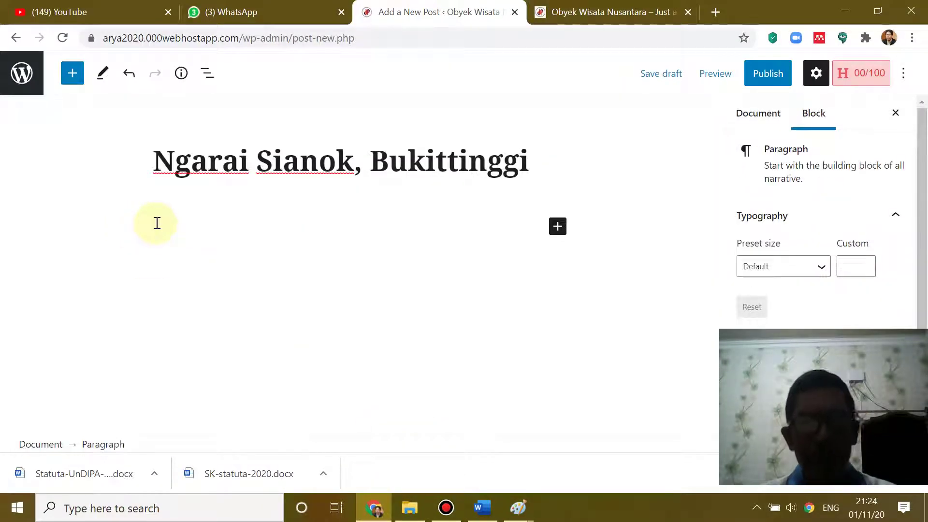
key("ctrl+v")
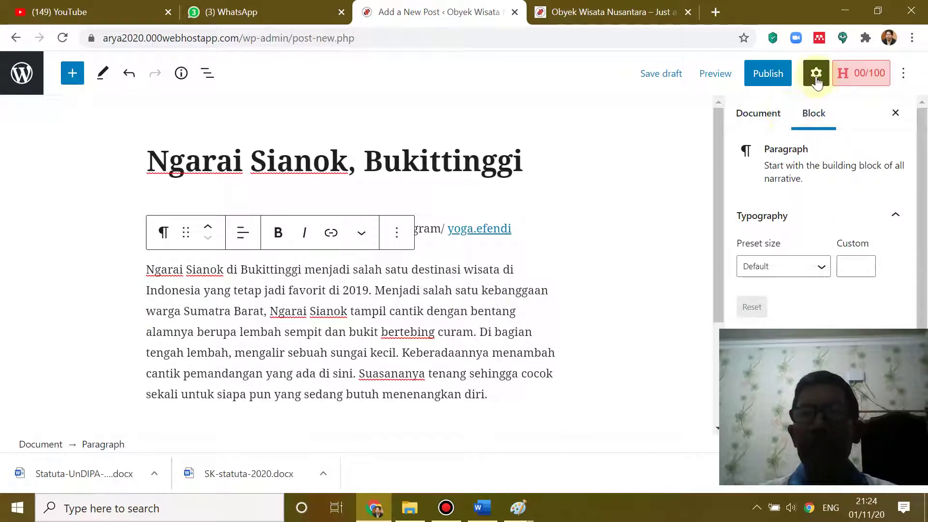
left_click(760, 116)
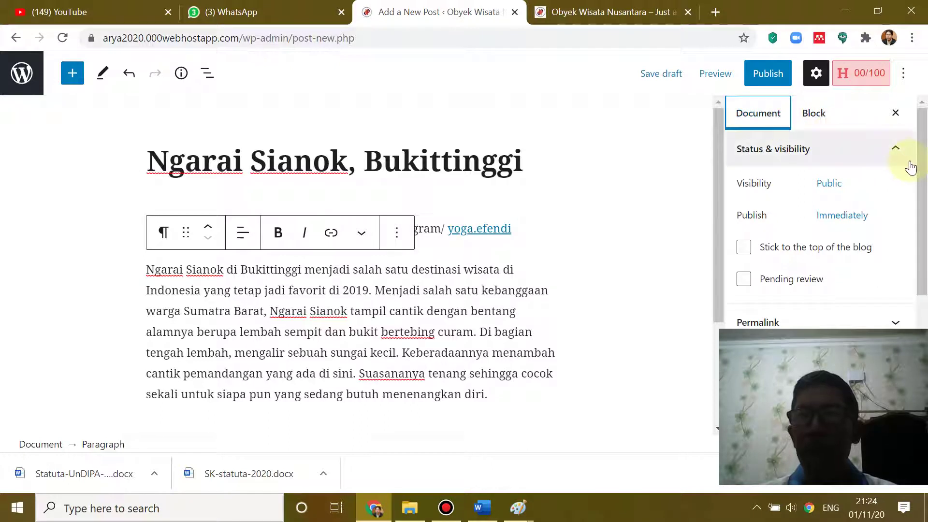
left_click_drag(921, 158, 922, 225)
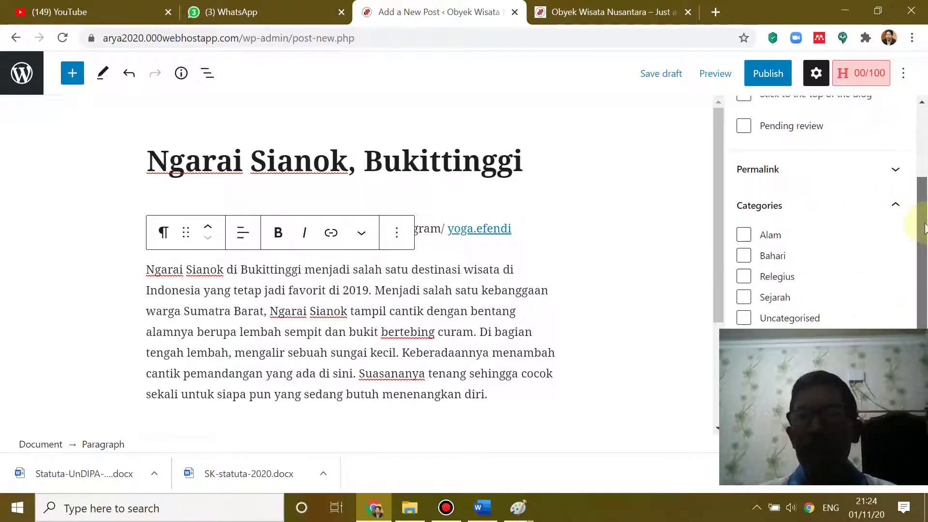
left_click(739, 235)
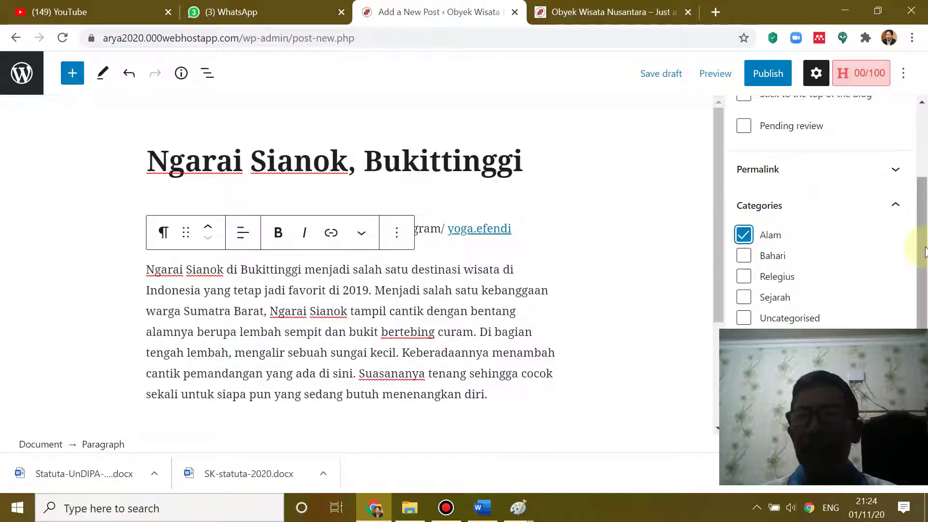
- Bring up the featured image library, then return to Word for the canyon photo
left_click_drag(925, 244, 924, 337)
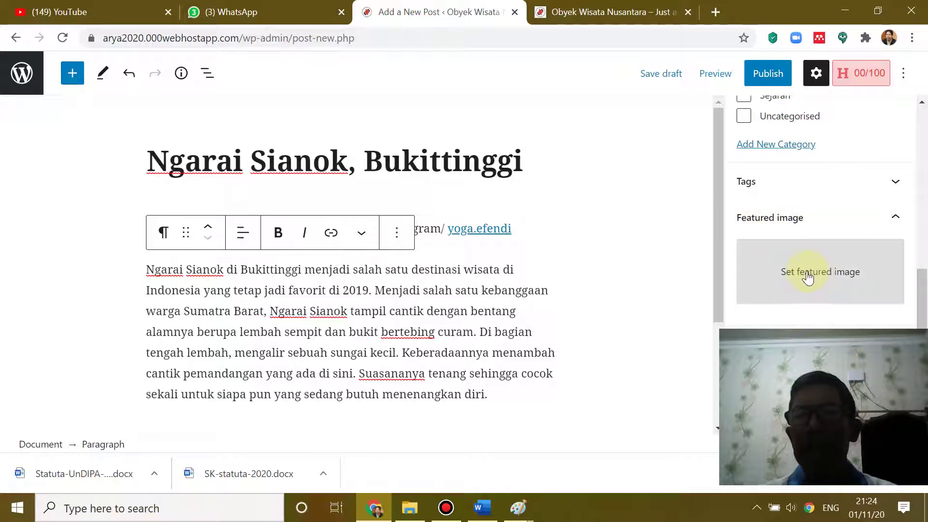
left_click(825, 279)
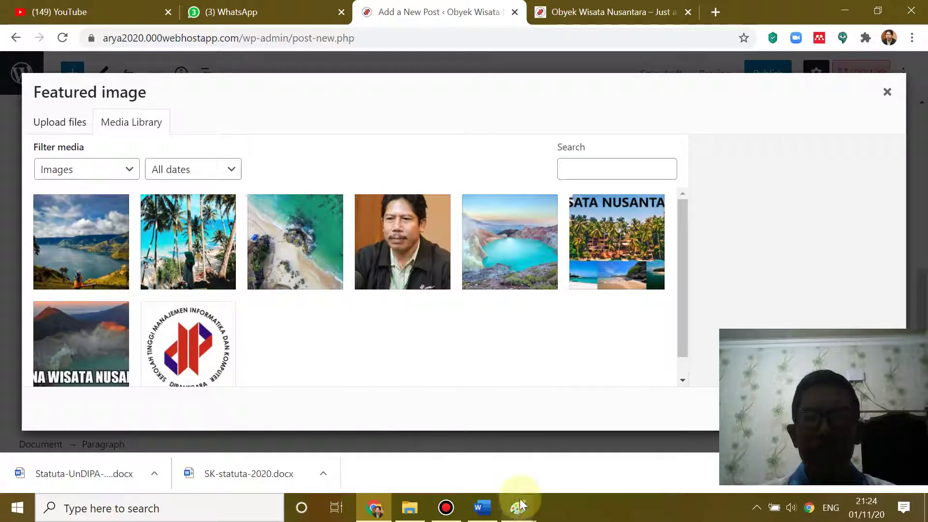
left_click(481, 508)
scroll(554, 316, "up", 4)
scroll(555, 317, "up", 2)
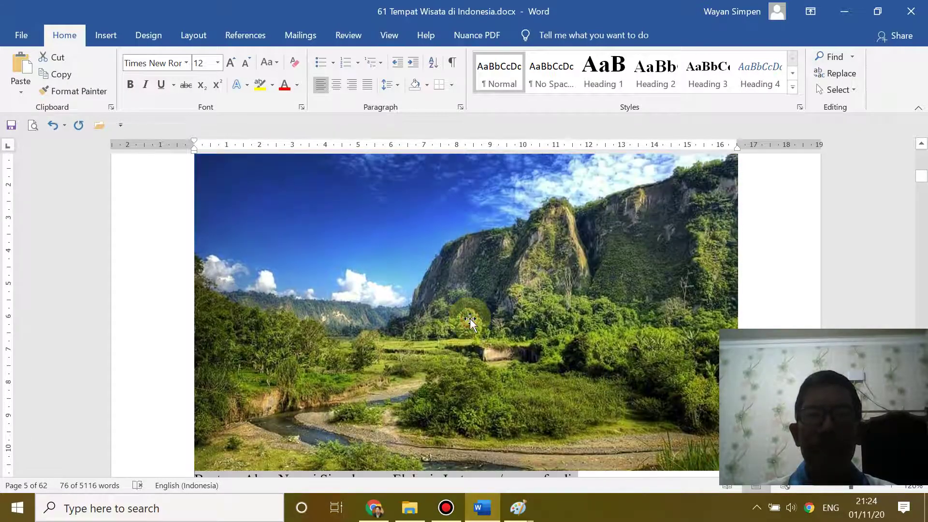
- Copy the valley photo from Word and paste it into a new Paint image
left_click(473, 321)
right_click(472, 321)
left_click(536, 49)
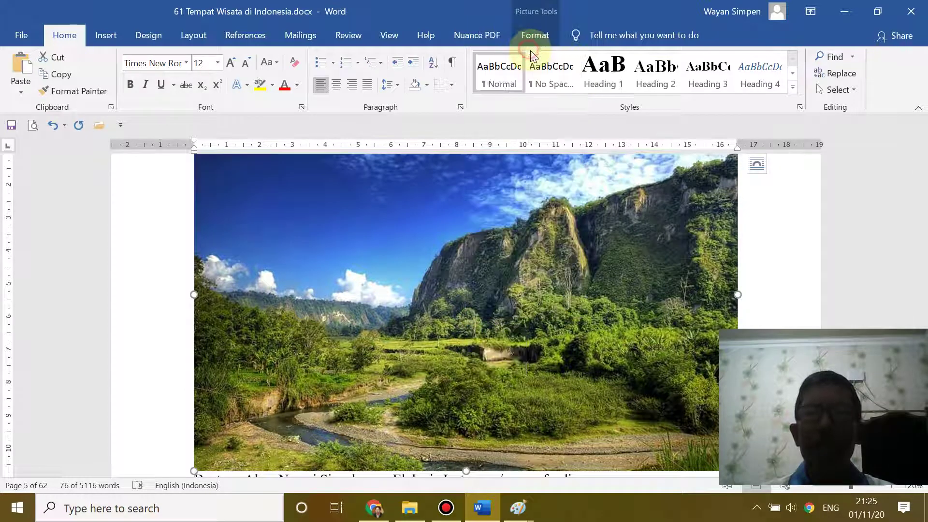
mouse_move(518, 508)
left_click(553, 456)
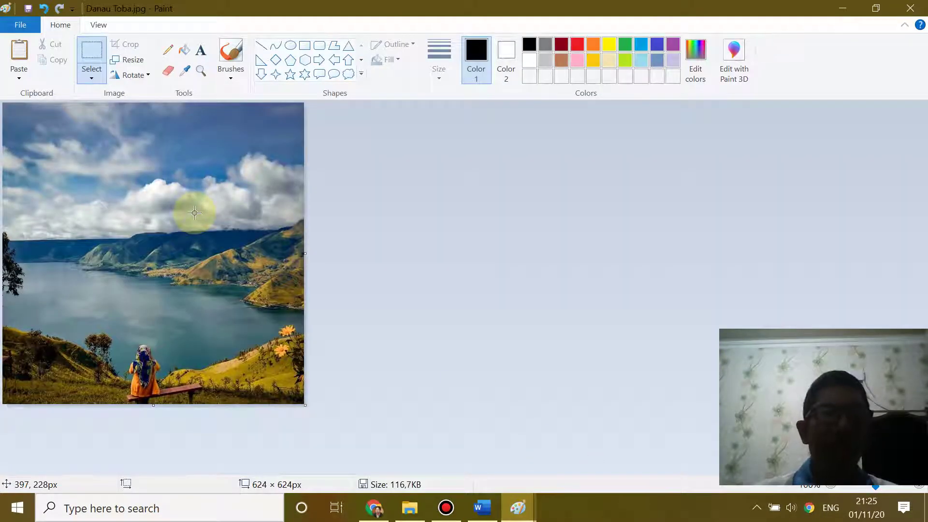
key("ctrl+n")
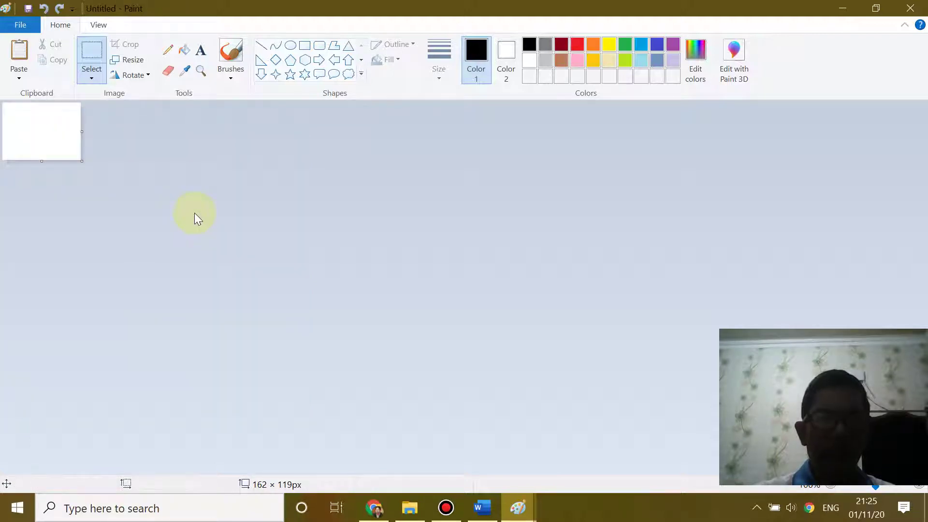
key("ctrl+v")
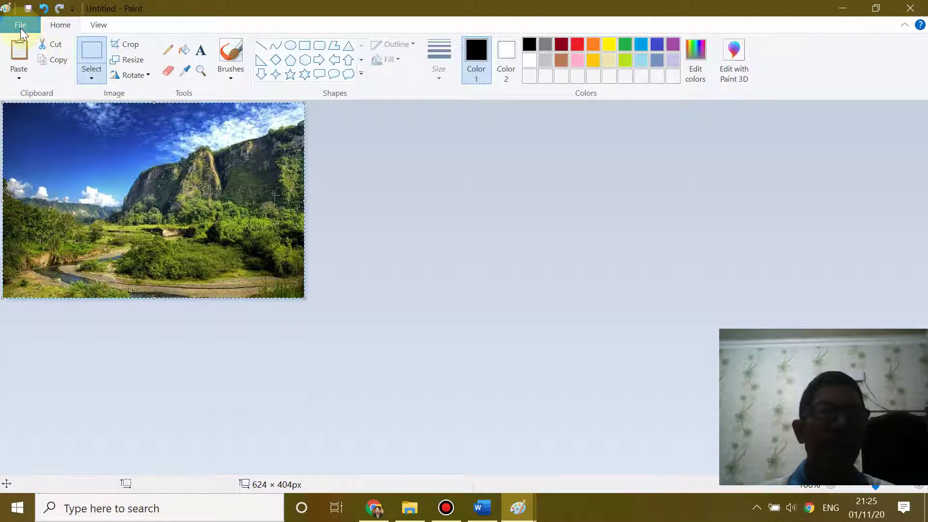
- Start saving it as a JPEG picture and copy the words 'Ngarai Sianok' from Word
left_click(19, 28)
mouse_move(42, 146)
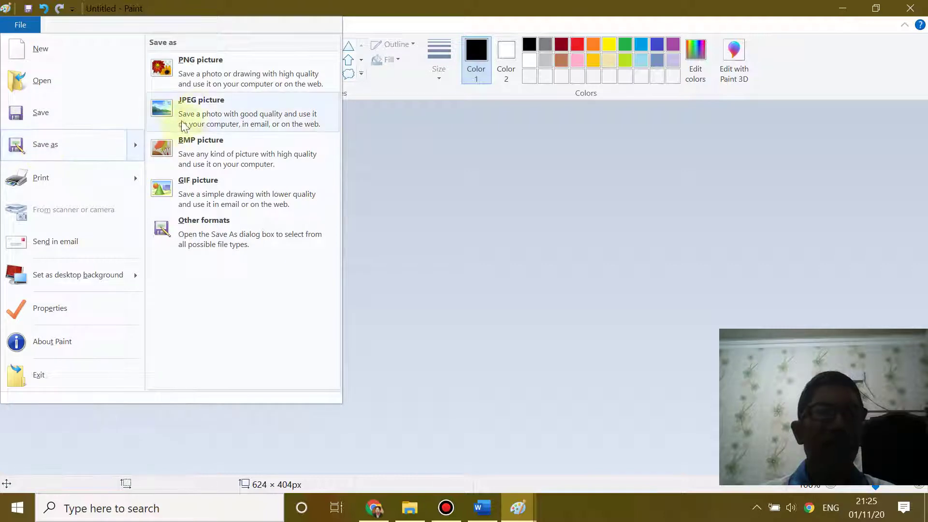
left_click(198, 117)
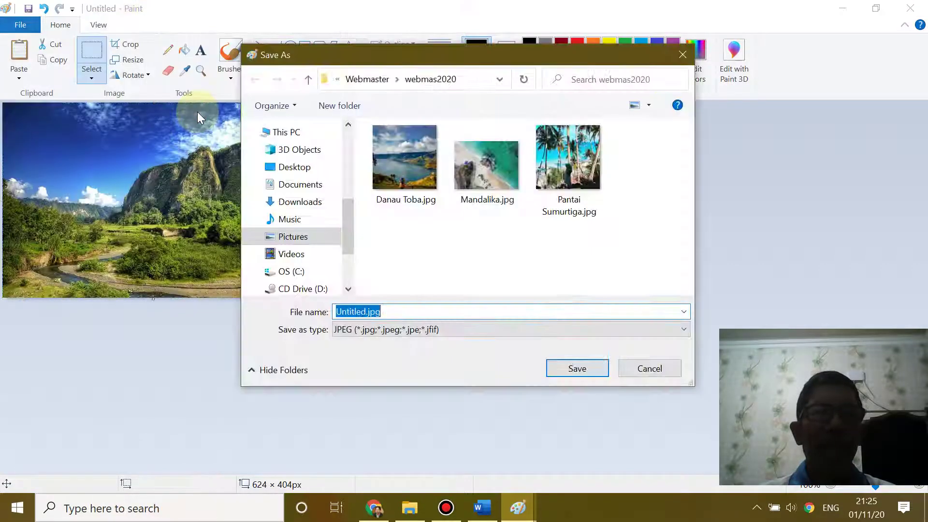
left_click(362, 312)
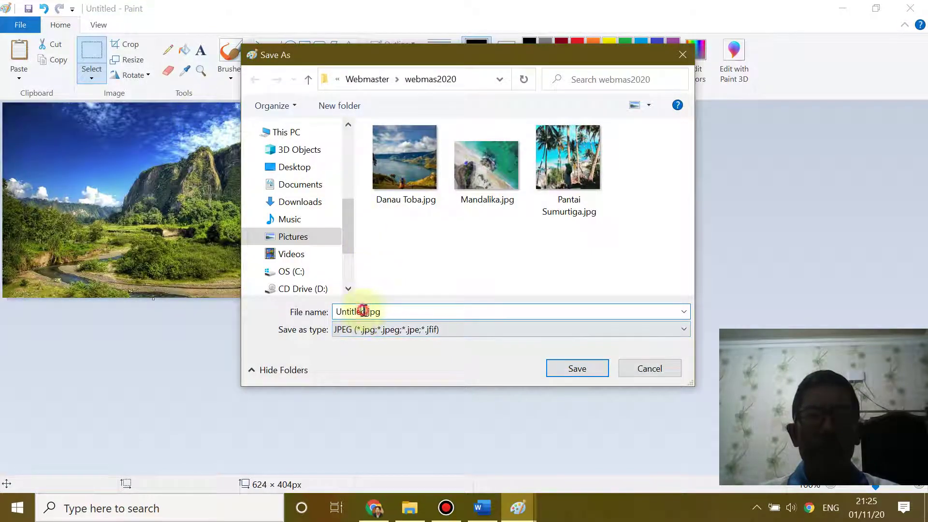
left_click(484, 512)
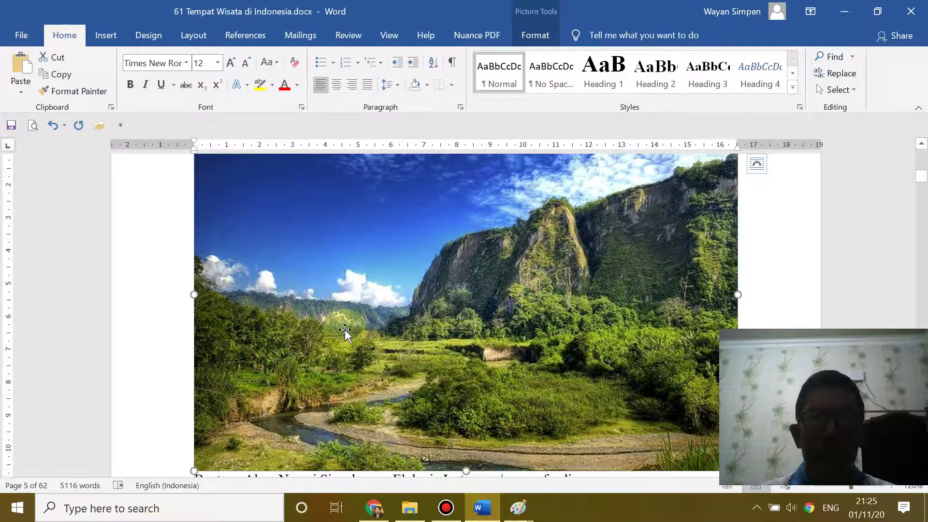
scroll(344, 329, "down", 4)
scroll(345, 329, "up", 7)
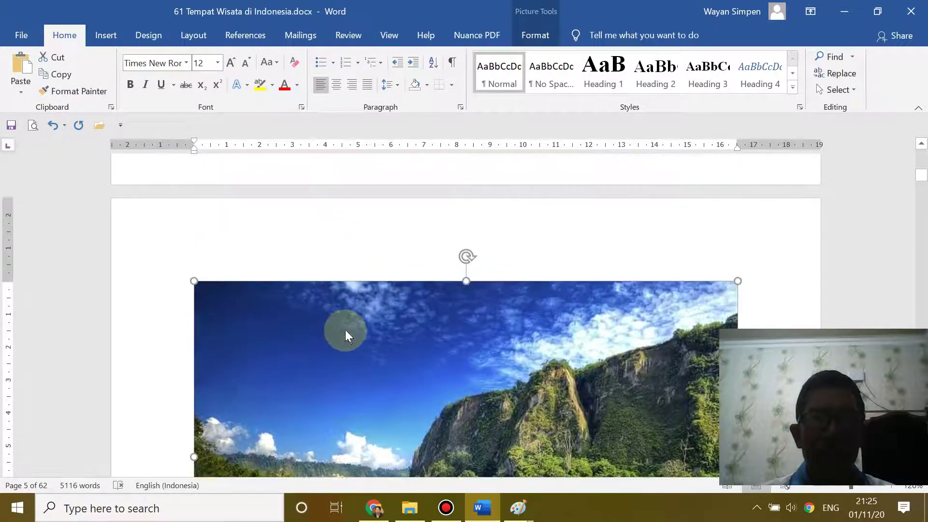
scroll(345, 330, "up", 3)
left_click_drag(217, 237, 322, 245)
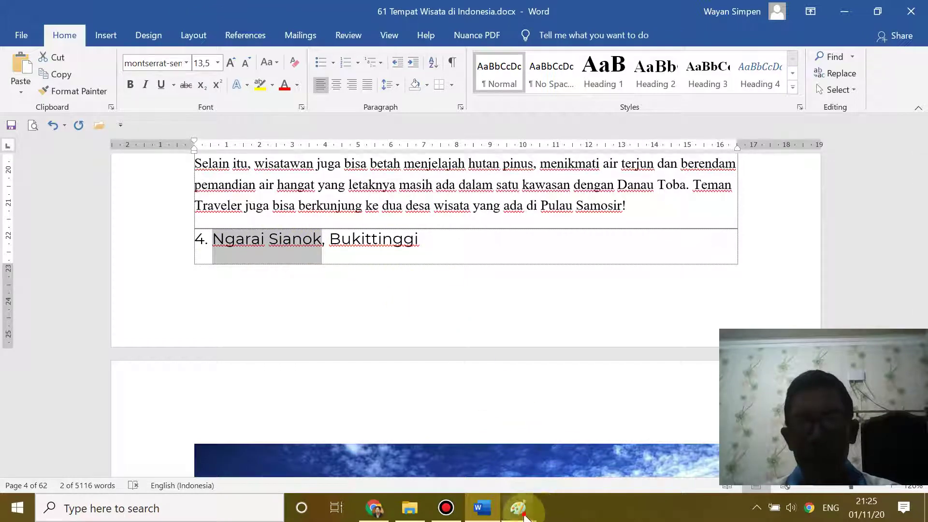
- Name the file Ngarai Sianok and save the JPEG in the webmas2020 folder
left_click(518, 507)
left_click(555, 464)
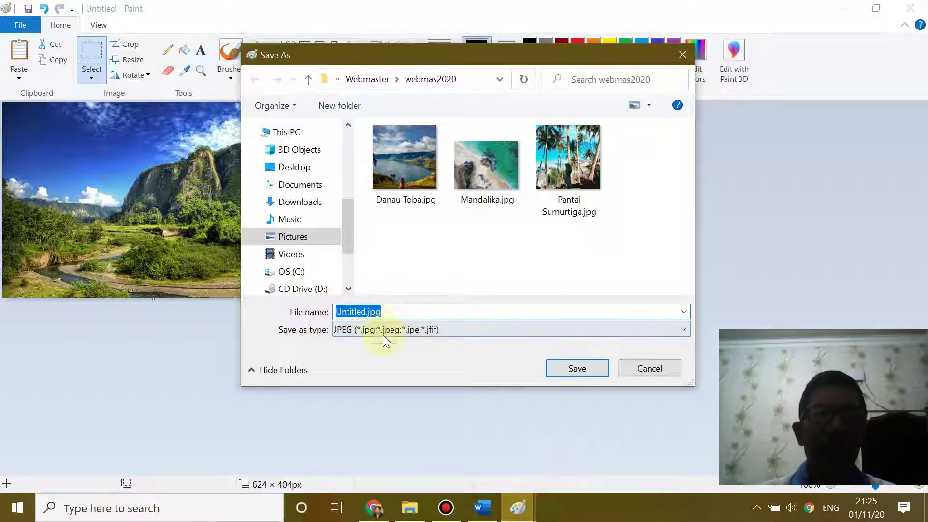
left_click(362, 311)
key("shift+Left")
key("shift+Left")
key("shift+Left")
key("shift+Left")
key("shift+Left")
key("shift+Left")
key("shift+Left")
key("shift+Left")
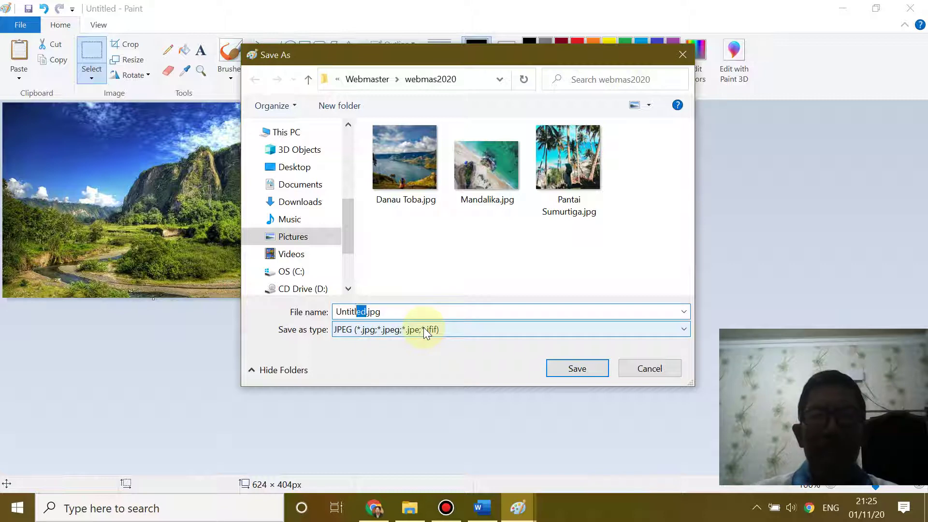
key("ctrl+v")
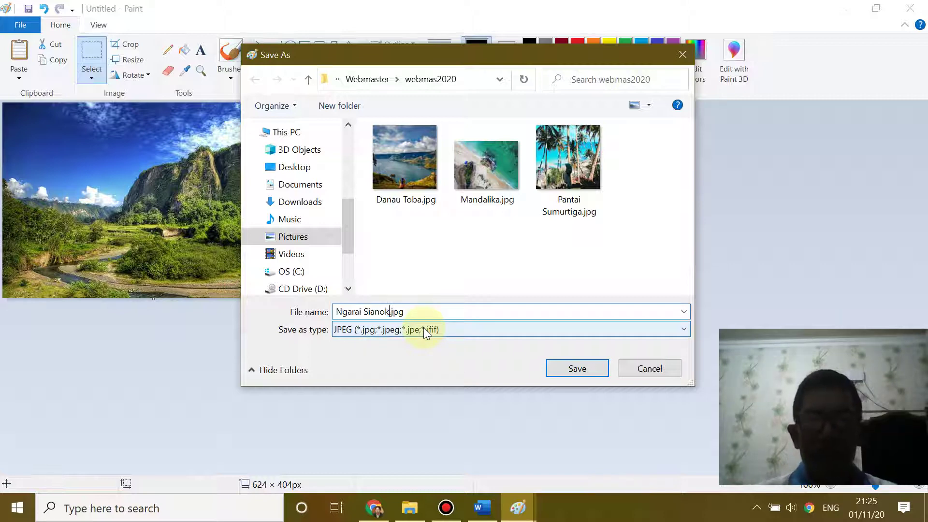
left_click(577, 368)
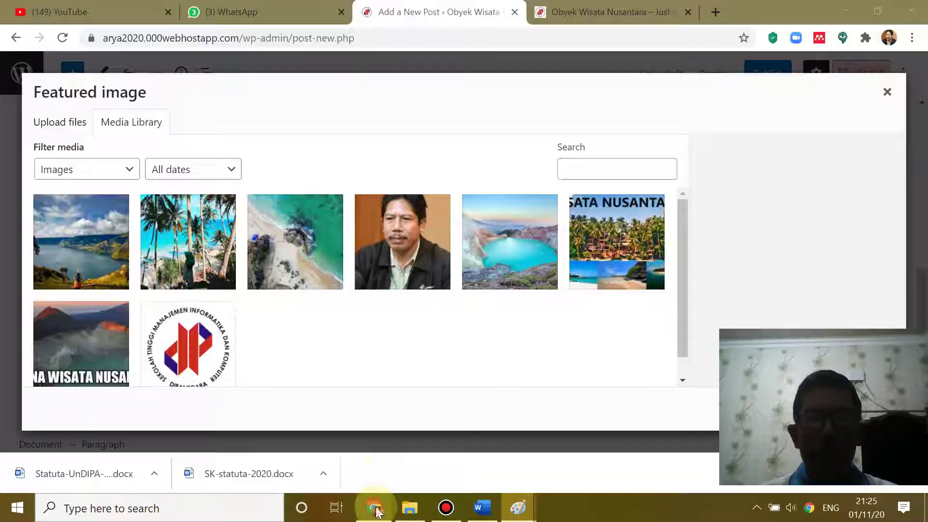
left_click(374, 508)
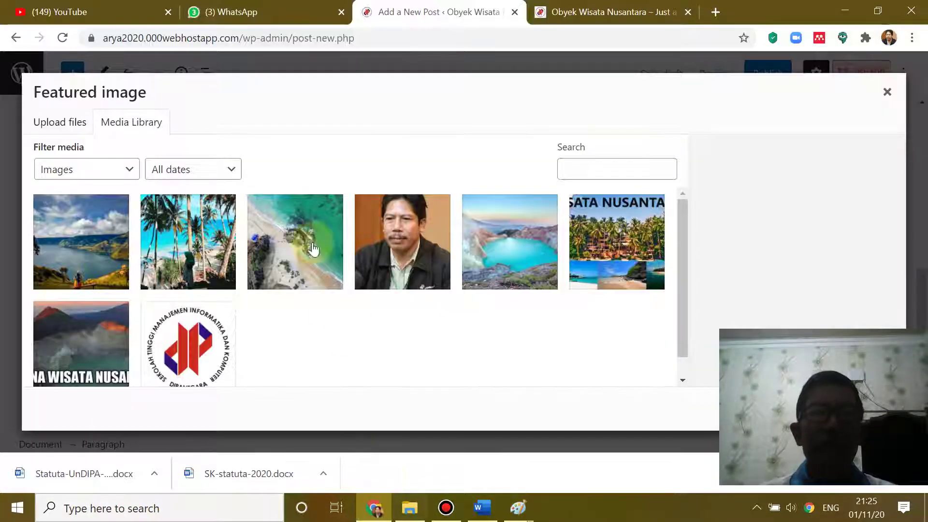
- Upload Ngarai Sianok.jpg via Select Files and set it as the Ngarai Sianok, Bukittinggi featured image
left_click(60, 131)
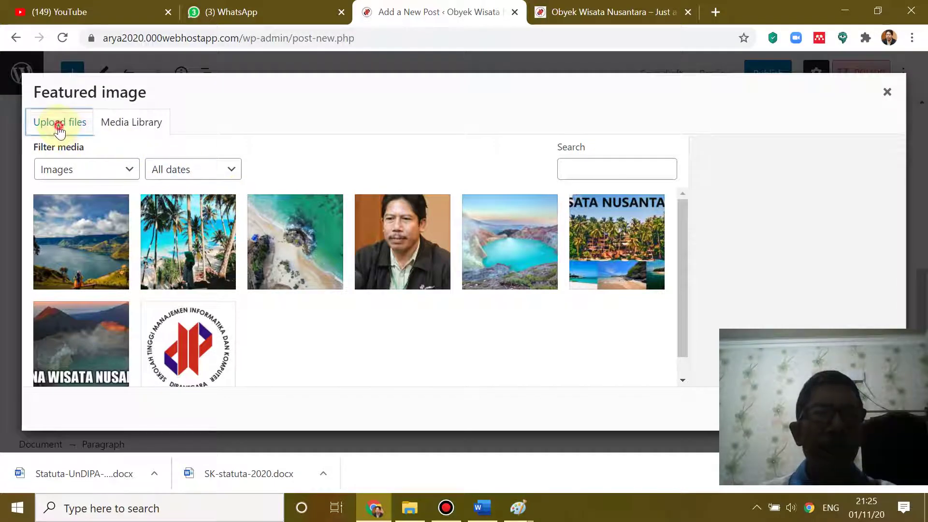
left_click(467, 295)
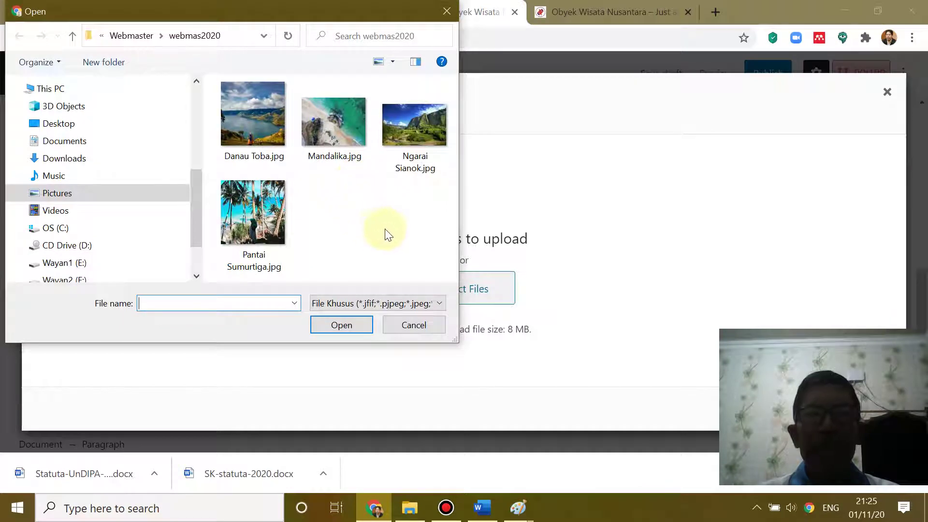
left_click(415, 129)
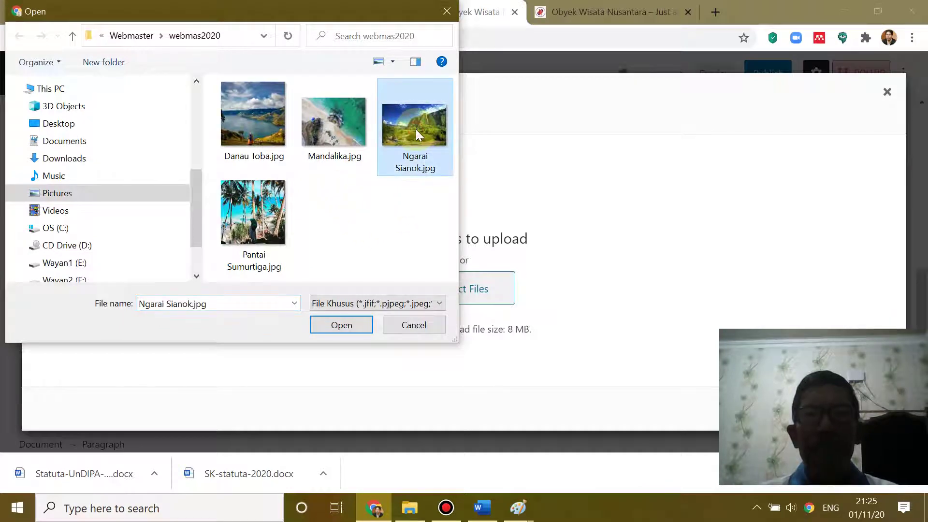
left_click(342, 325)
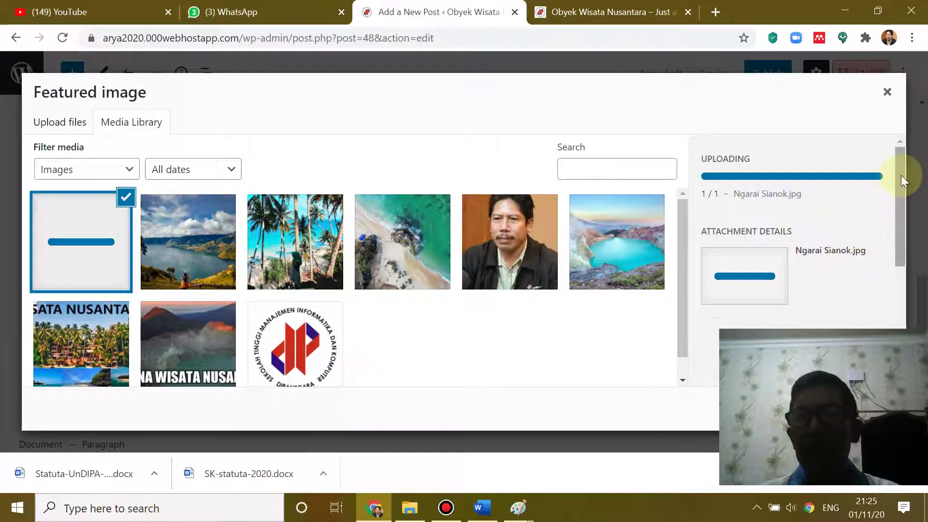
mouse_move(901, 177)
left_mouse_down()
mouse_move(918, 257)
mouse_move(910, 178)
left_mouse_up()
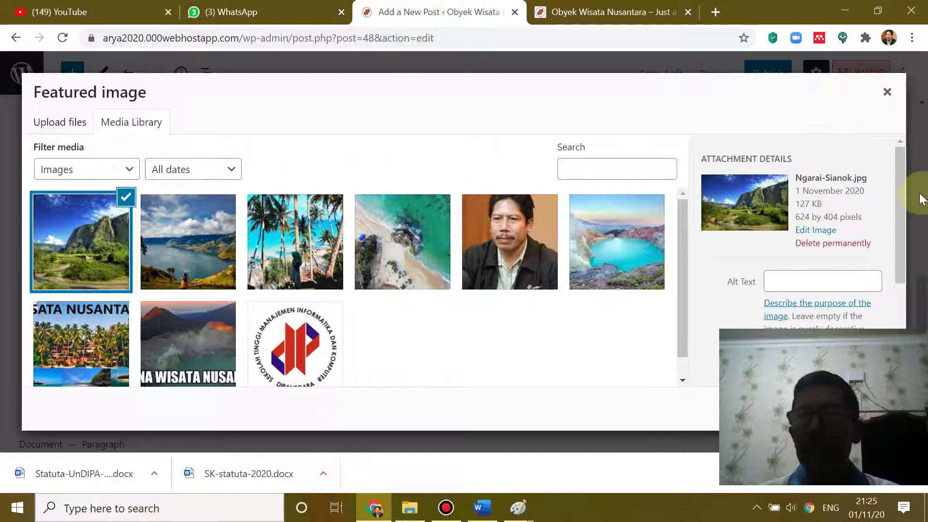
left_click_drag(900, 175, 912, 281)
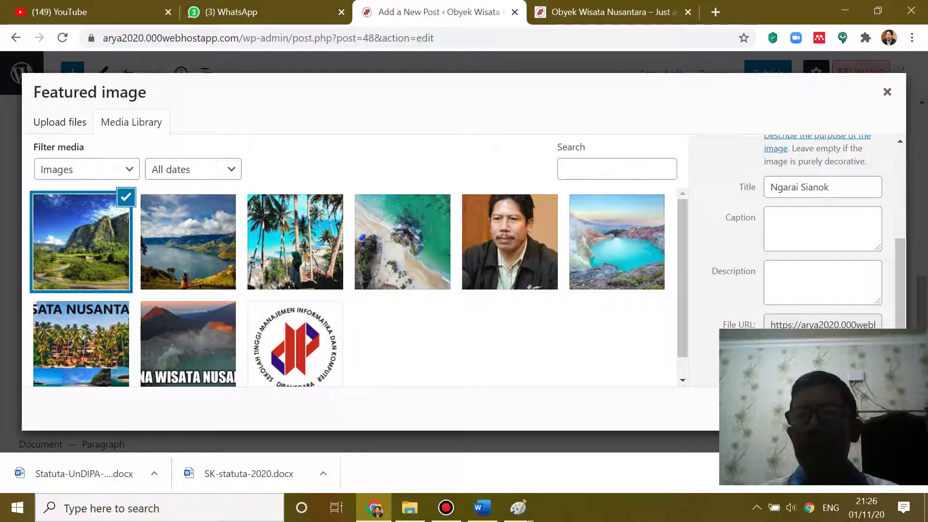
left_click(863, 410)
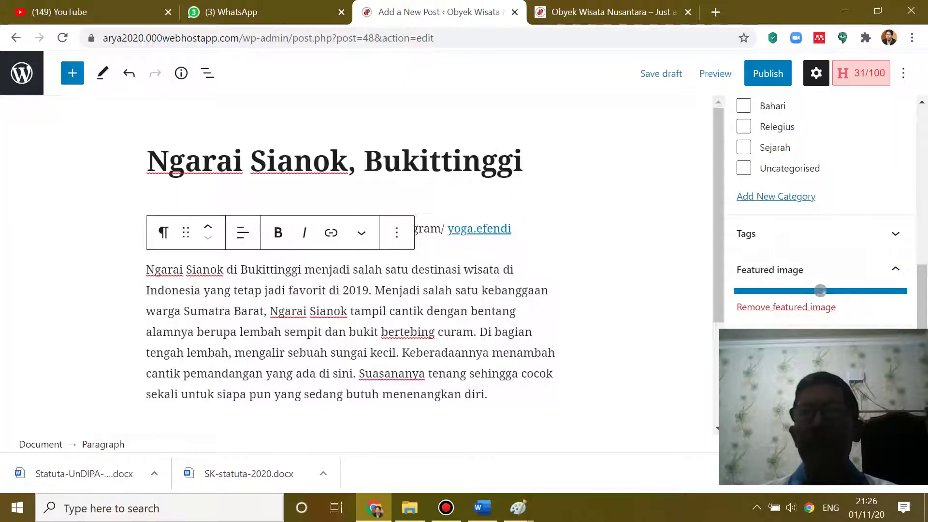
- Publish the Ngarai Sianok, Bukittinggi post and switch to the Obyek Wisata Nusantara site tab
left_click_drag(921, 276, 918, 142)
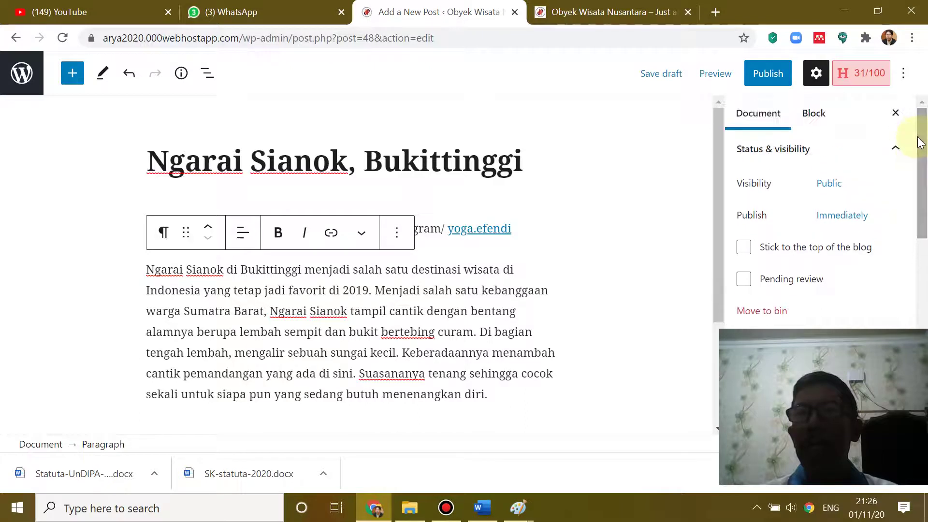
left_click(768, 73)
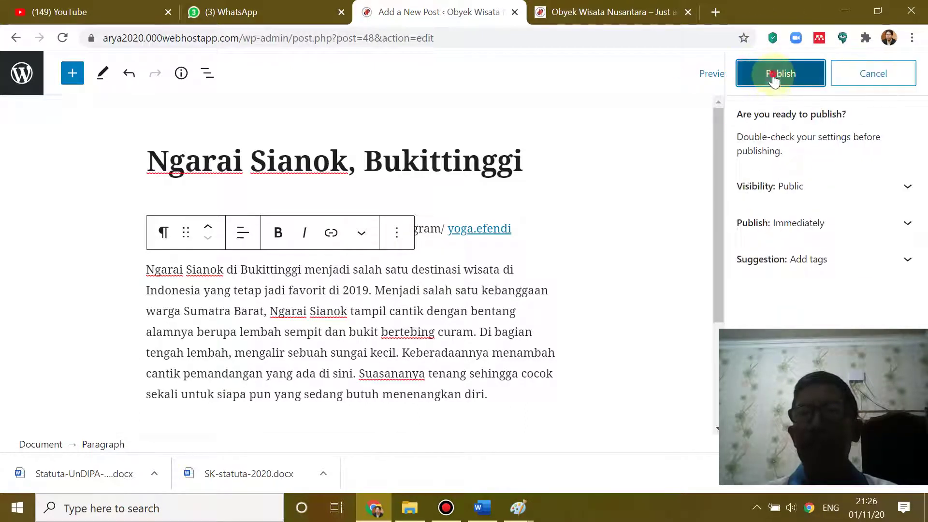
left_click(769, 75)
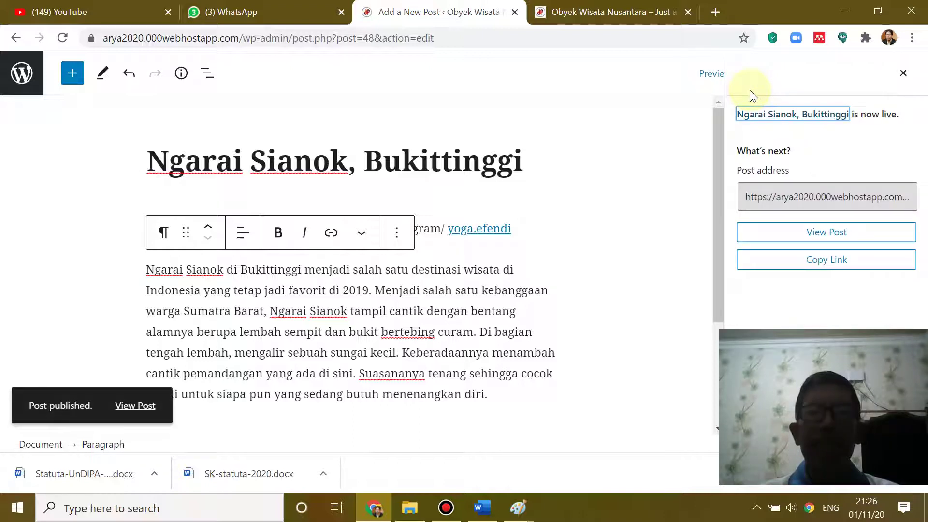
left_click(592, 13)
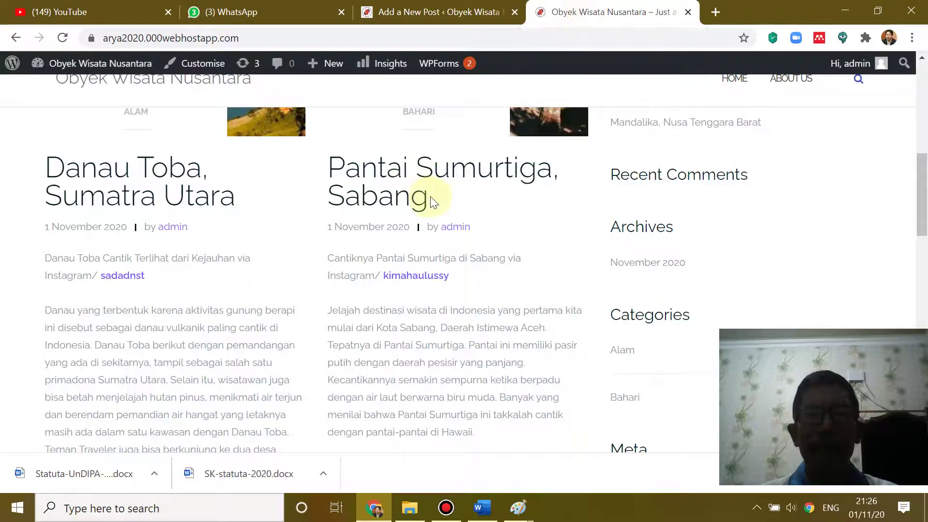
- Go back to the admin and check the posts list
scroll(431, 196, "down", 10)
scroll(436, 198, "up", 5)
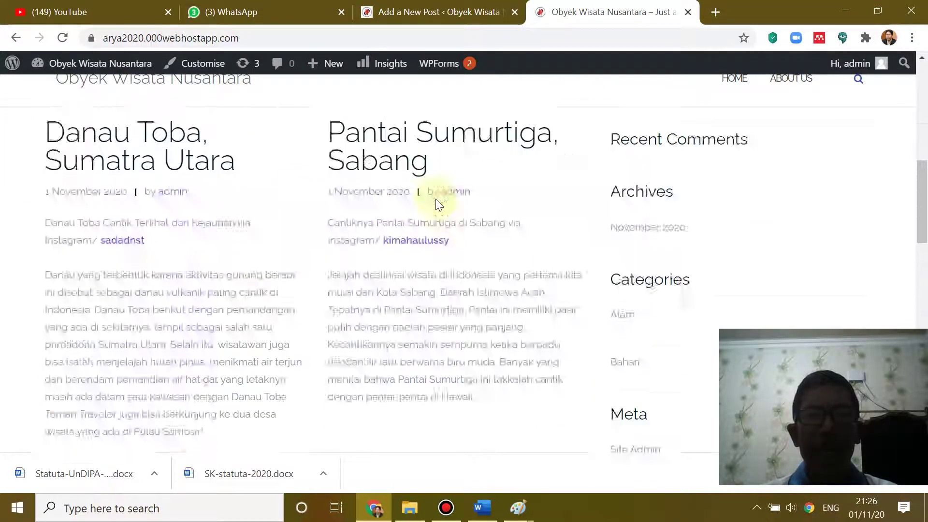
left_click(401, 12)
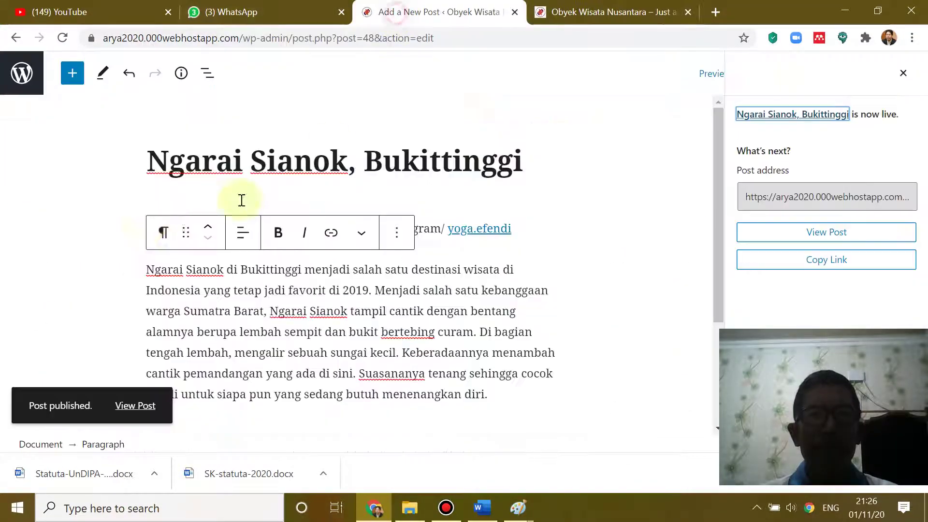
left_click(19, 83)
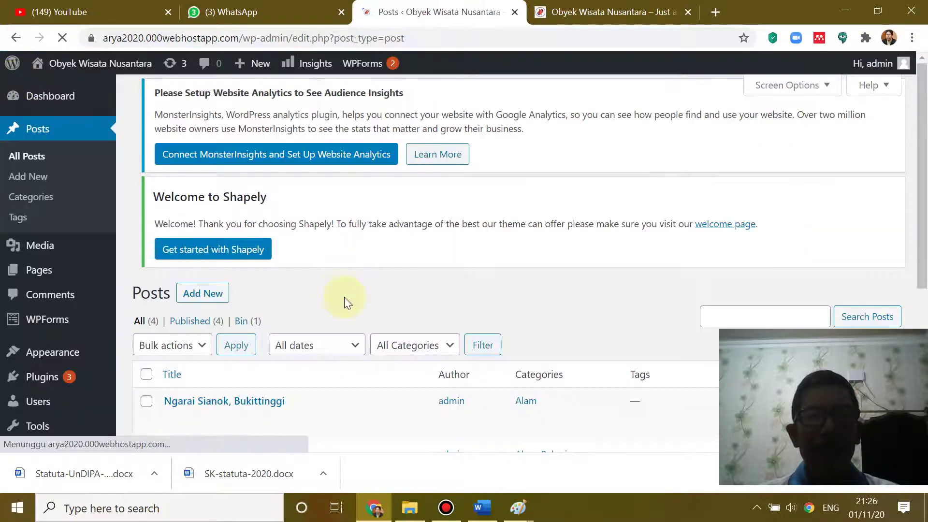
scroll(344, 297, "down", 3)
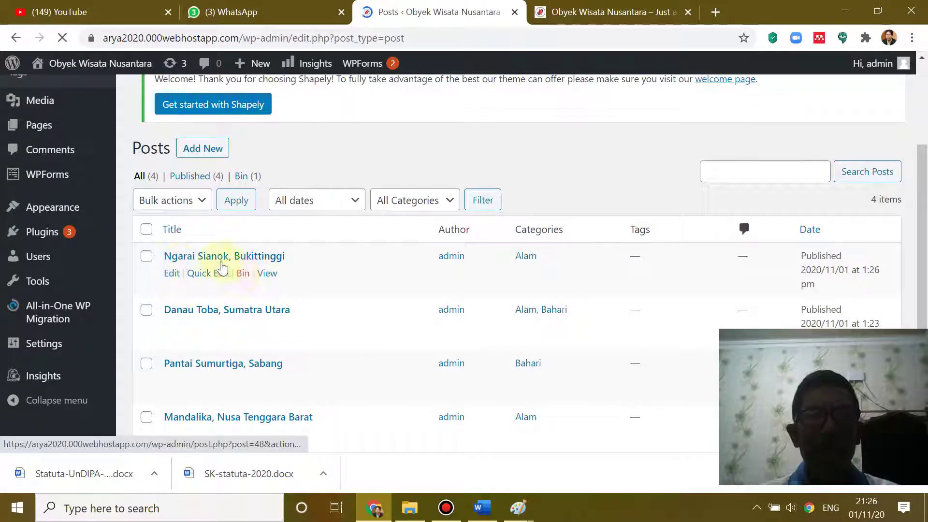
scroll(269, 311, "down", 3)
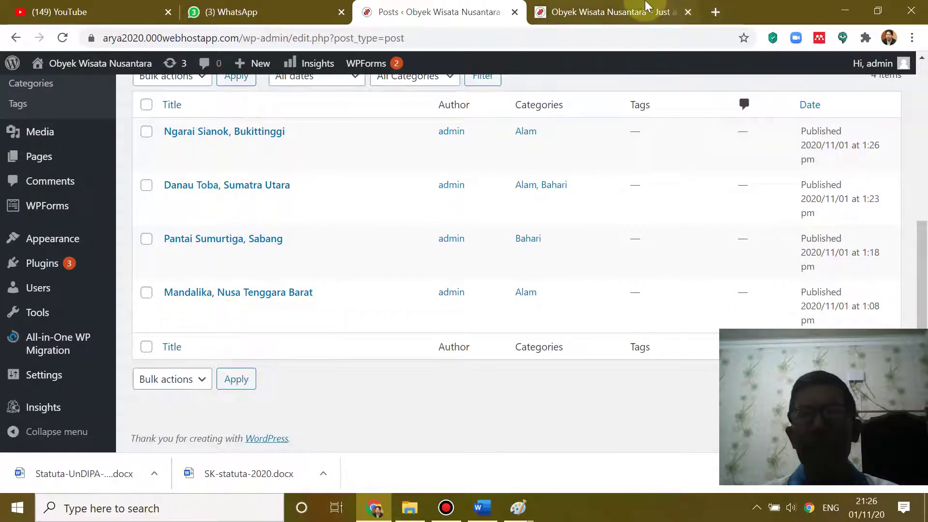
- Reload the live front page so Ngarai Sianok, Bukittinggi appears as the first post
left_click(629, 11)
scroll(329, 185, "up", 5)
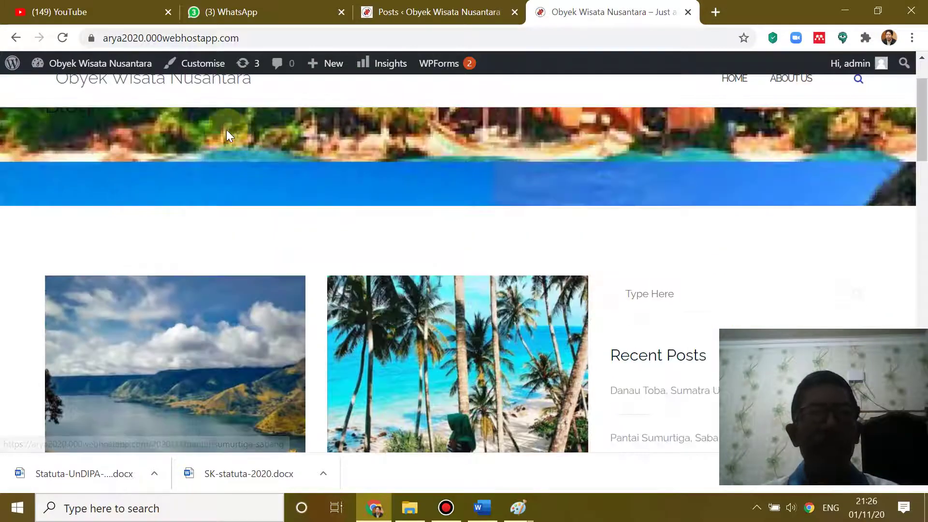
left_click(62, 38)
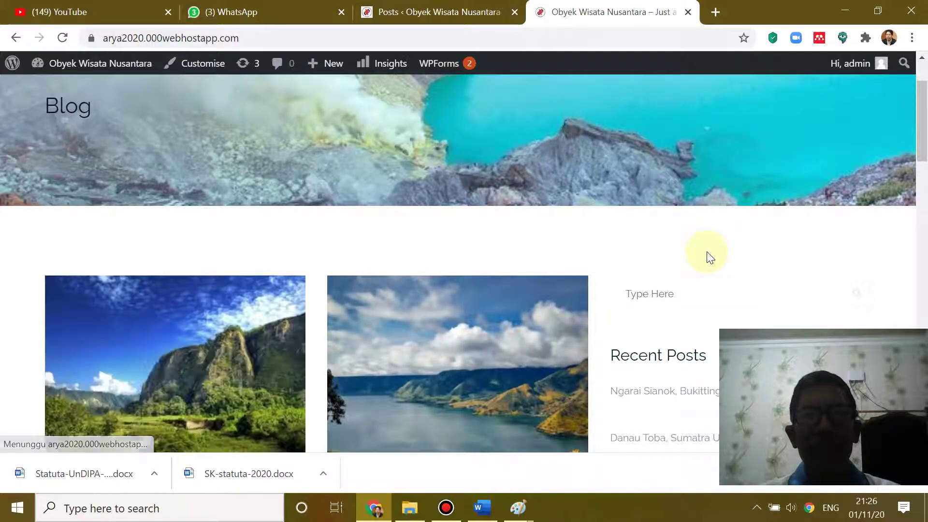
scroll(706, 254, "down", 15)
scroll(708, 252, "down", 5)
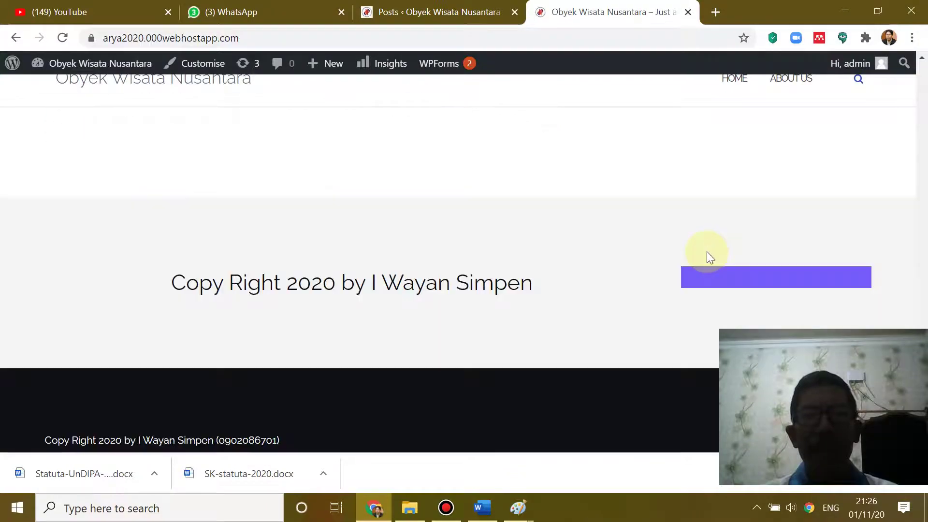
scroll(707, 252, "up", 10)
scroll(707, 252, "up", 10)
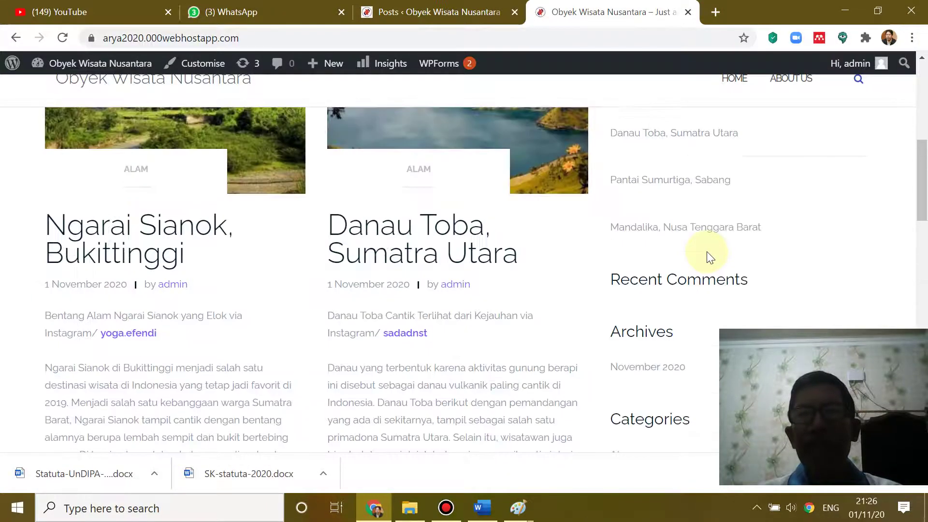
scroll(707, 251, "down", 5)
scroll(707, 252, "down", 7)
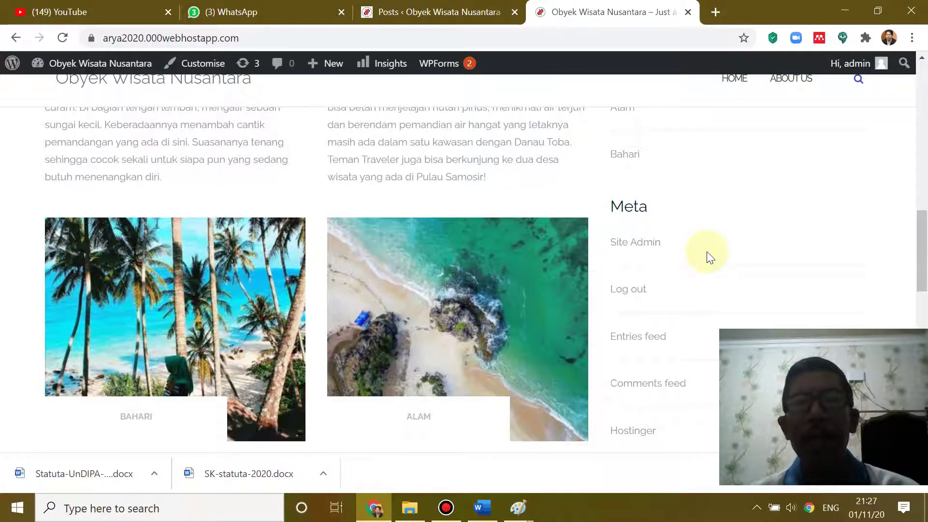
- Scroll through the blog posts and footer, checking the canyon photo under ALAM and Recent Posts
scroll(706, 251, "down", 10)
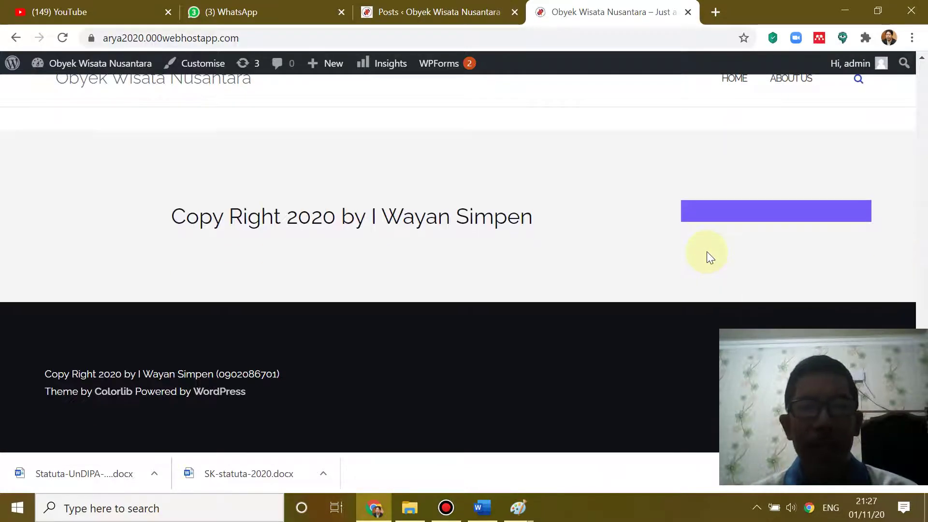
scroll(707, 252, "up", 10)
scroll(706, 251, "up", 10)
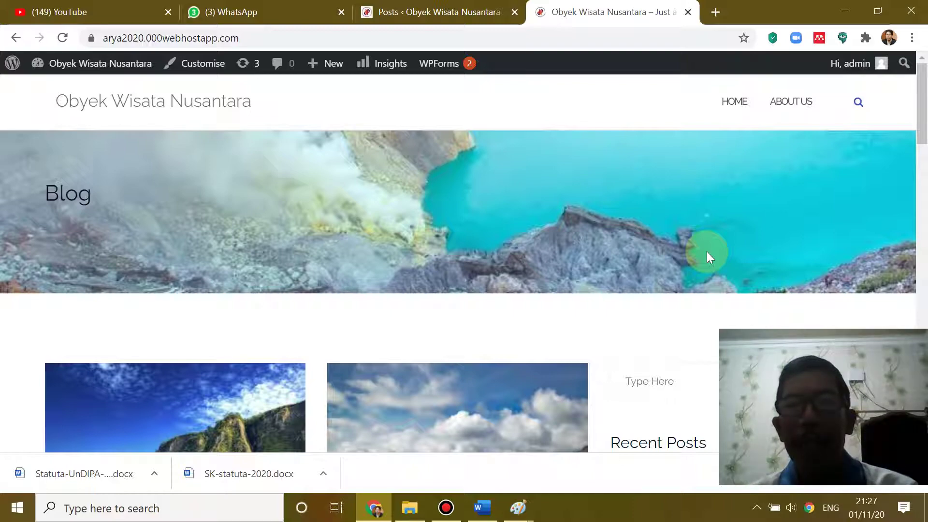
scroll(707, 251, "down", 6)
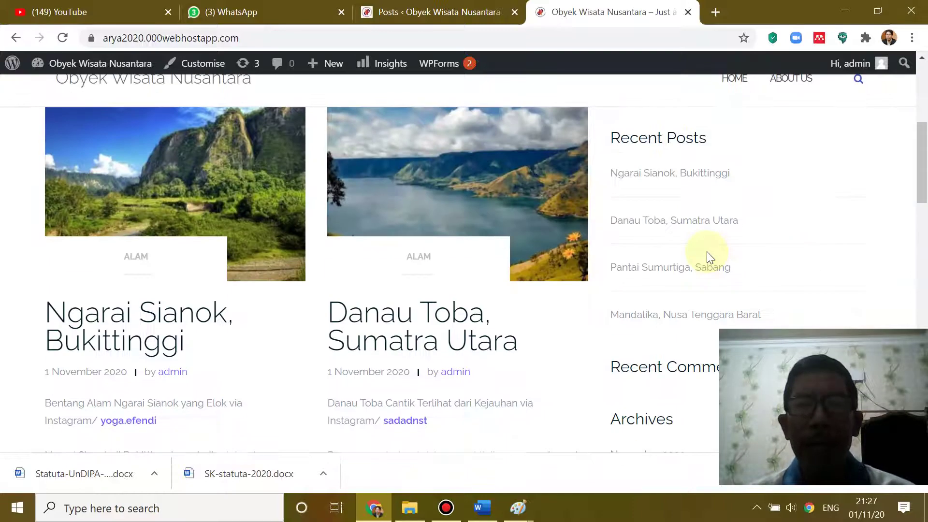
scroll(707, 251, "up", 5)
scroll(708, 256, "down", 3)
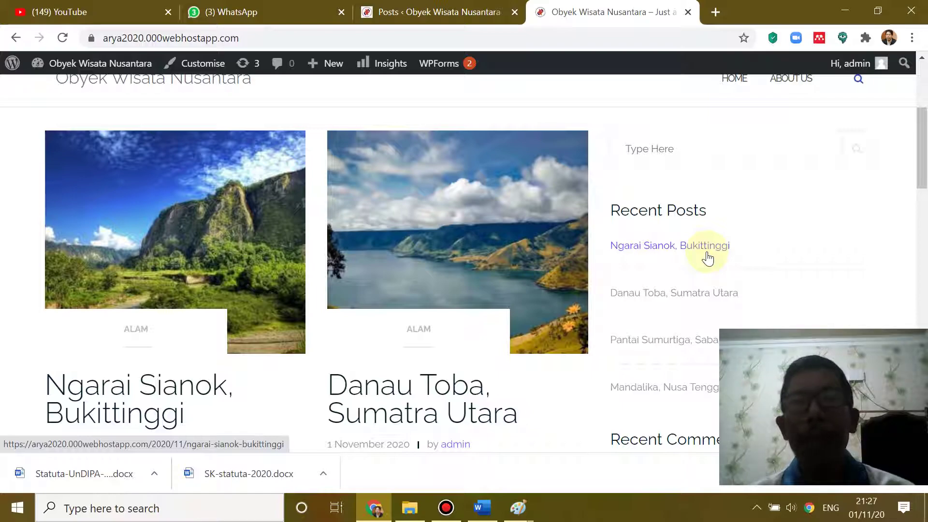
scroll(570, 294, "down", 10)
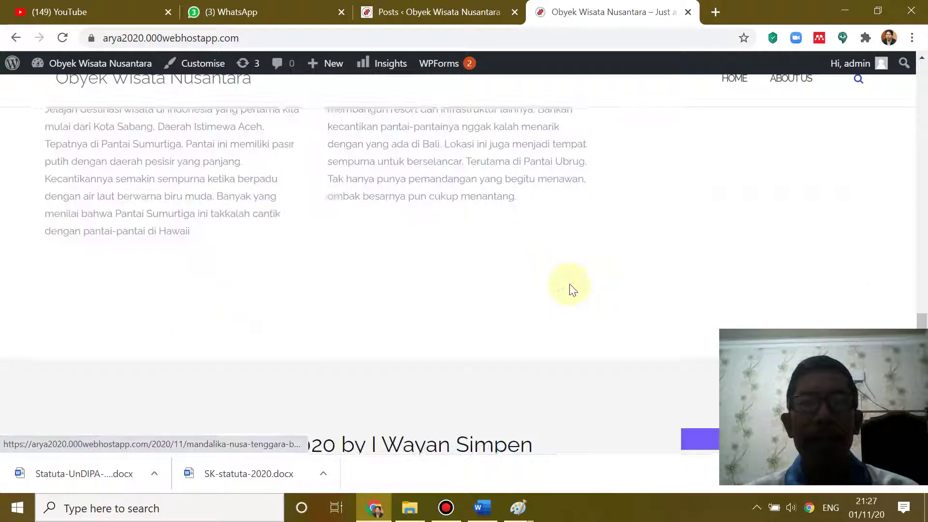
scroll(571, 287, "down", 5)
scroll(570, 287, "up", 15)
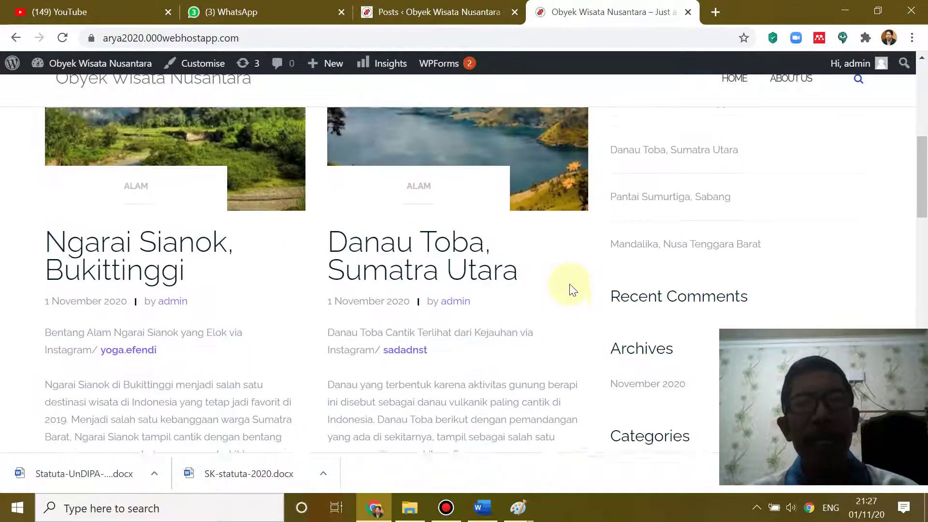
scroll(571, 288, "up", 7)
scroll(570, 288, "down", 4)
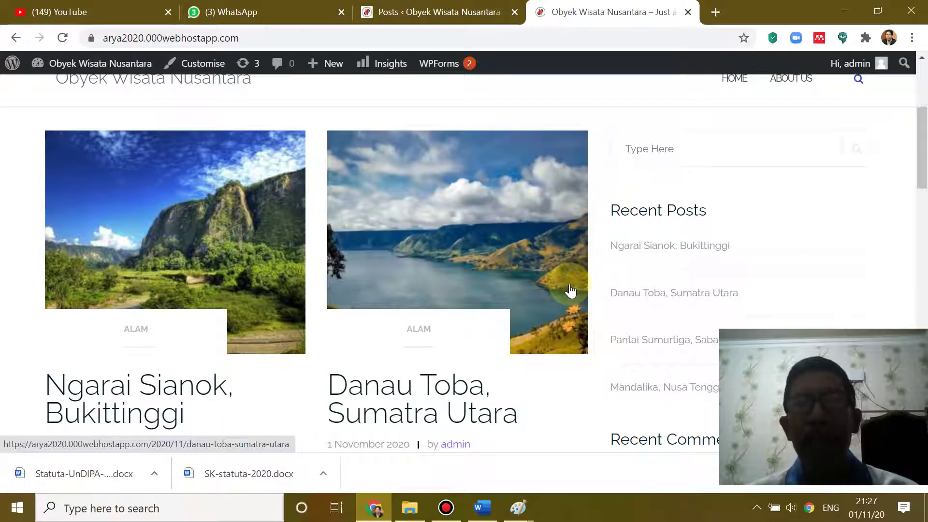
- Go to Appearance > Themes and open Add New Theme to browse the 15 featured themes
left_click(466, 13)
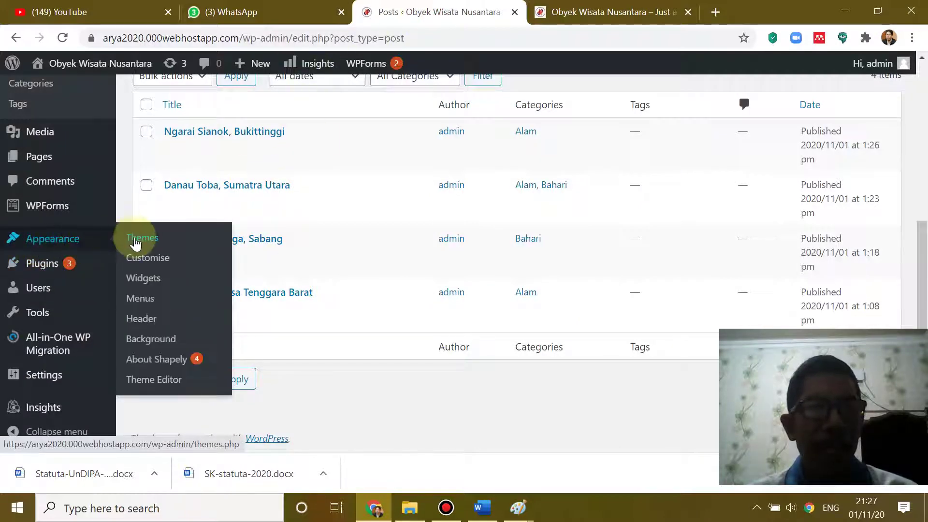
left_click(139, 242)
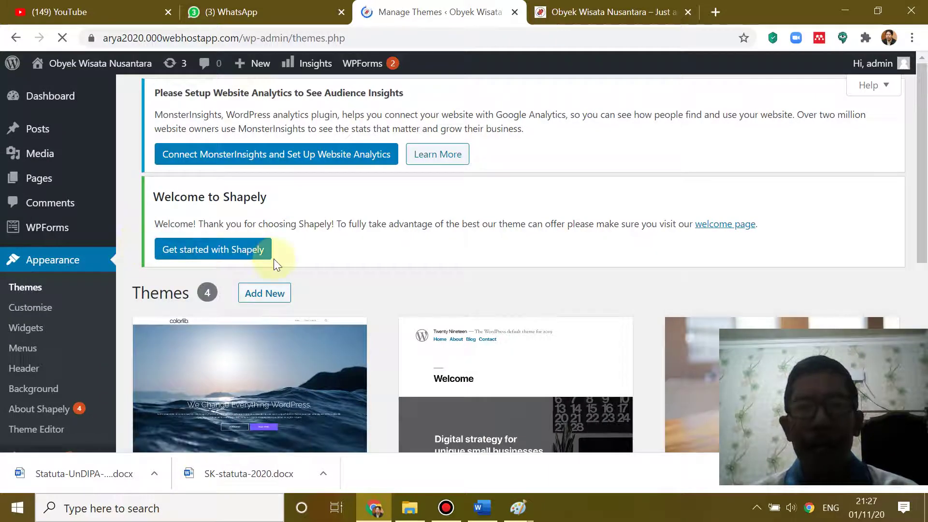
scroll(445, 265, "down", 6)
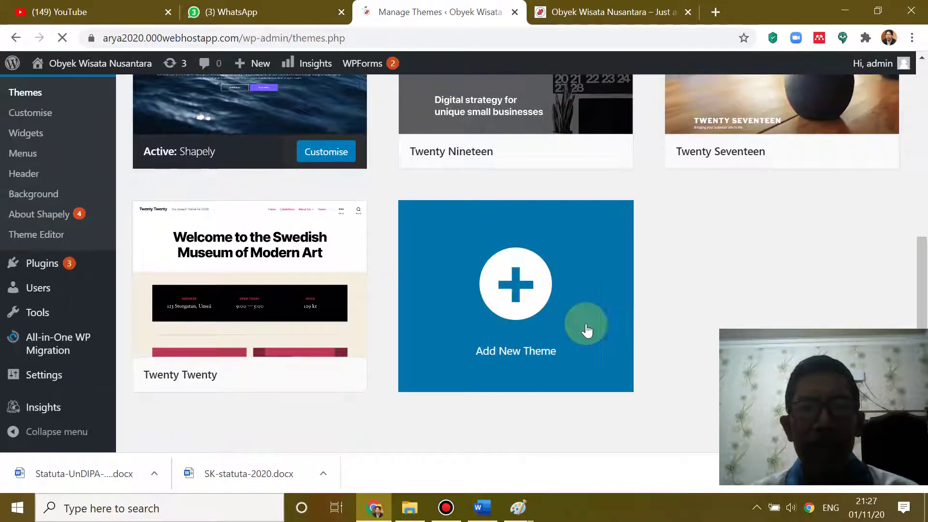
left_click(515, 297)
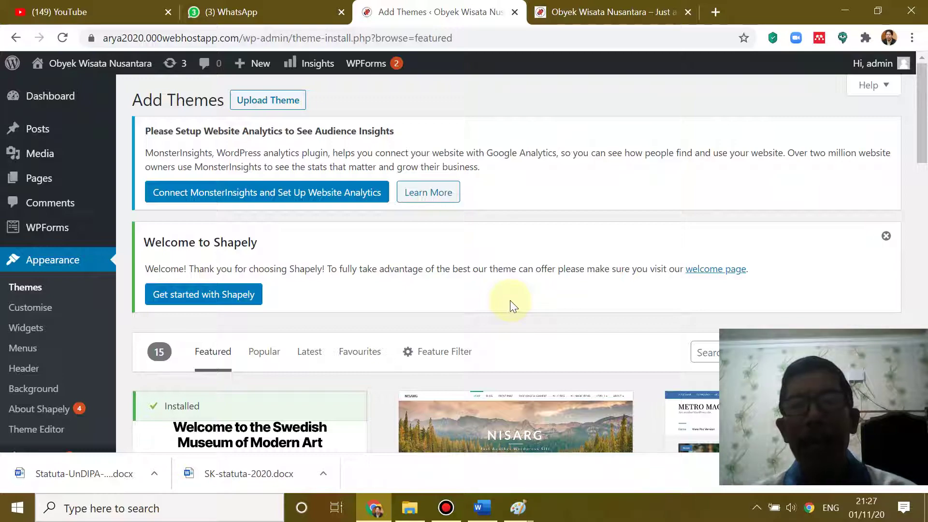
scroll(510, 301, "down", 3)
scroll(510, 307, "up", 3)
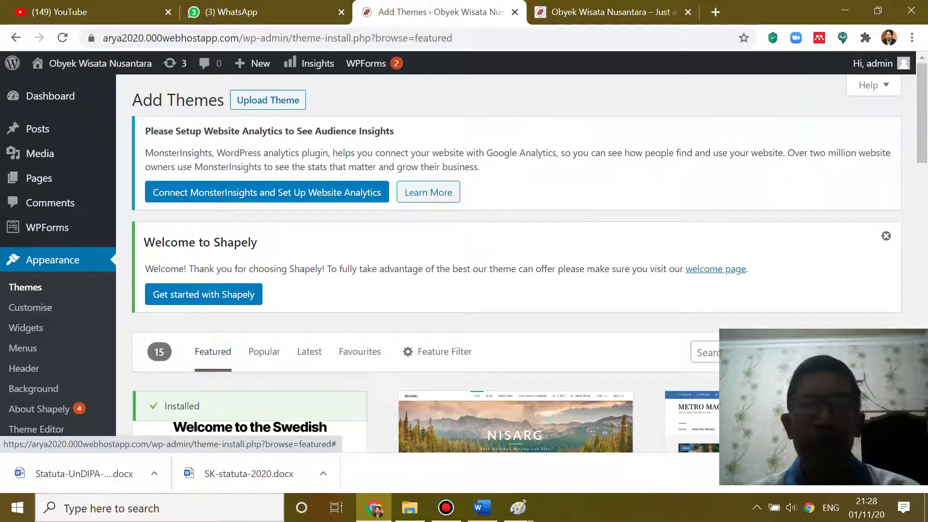
- Search the theme directory for 'new' to list news themes
left_click(773, 351)
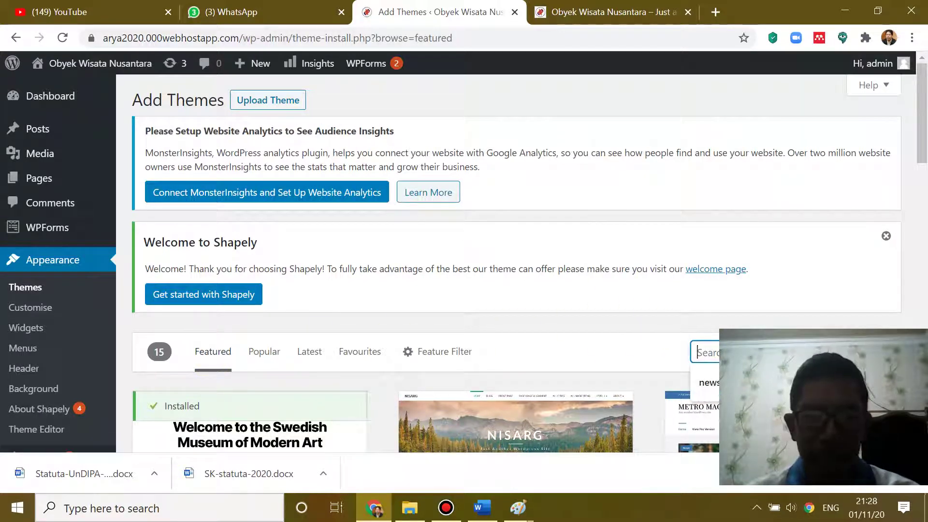
type("new")
key("Return")
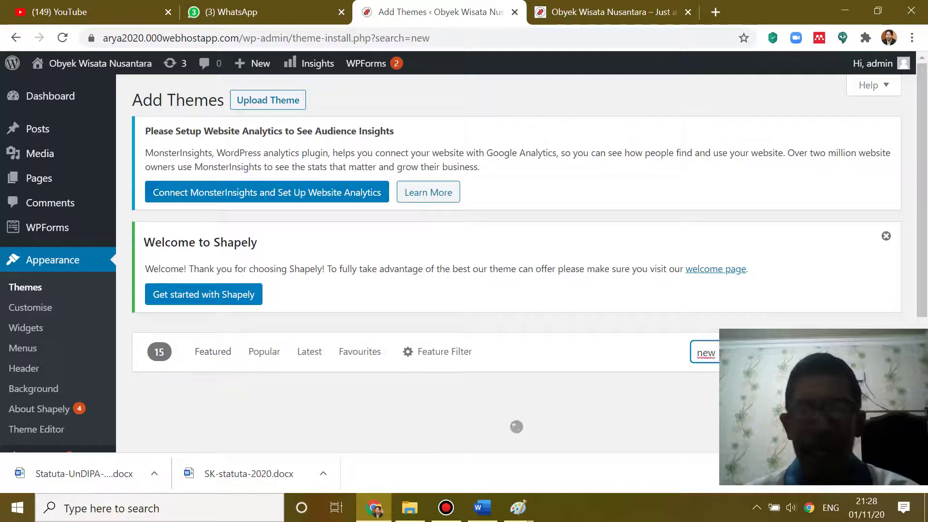
scroll(694, 324, "down", 4)
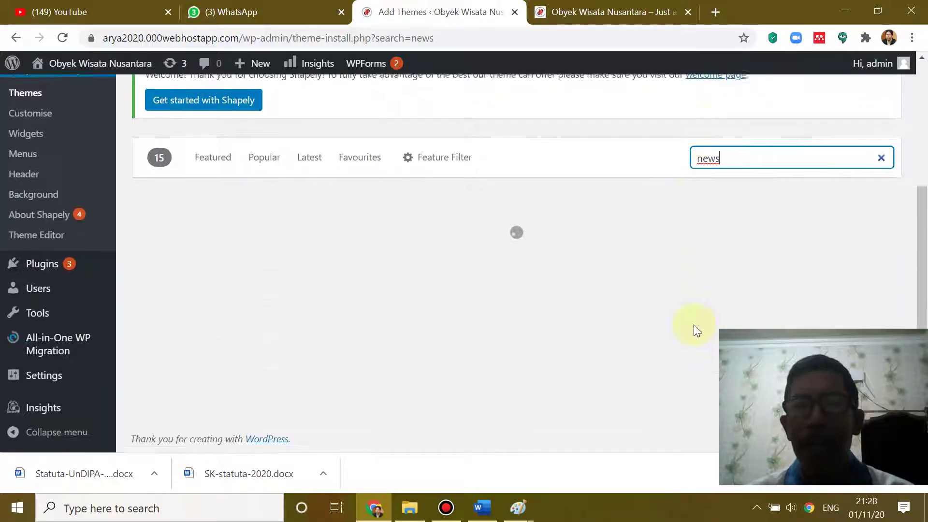
mouse_move(422, 245)
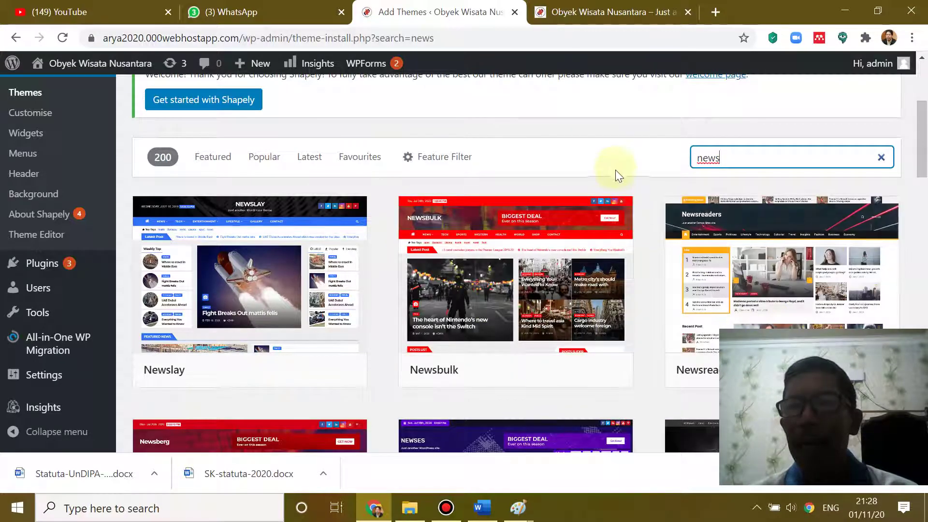
- Scroll past Newsberg and Newses until the HardNews theme card appears
scroll(613, 167, "down", 3)
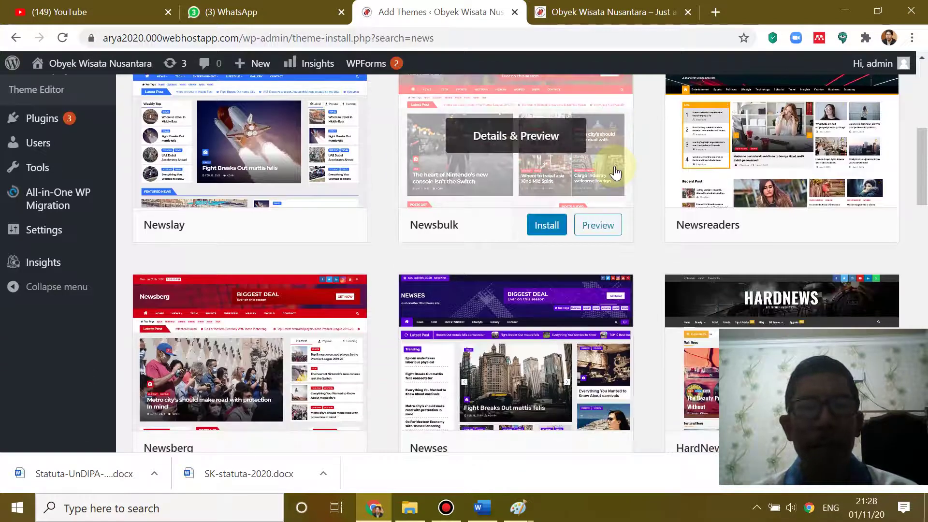
scroll(615, 172, "down", 3)
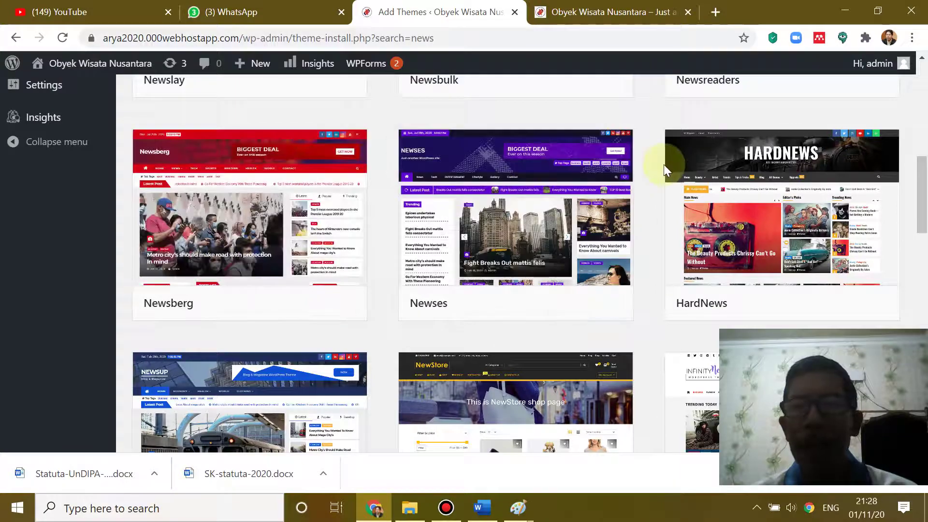
scroll(664, 170, "down", 1)
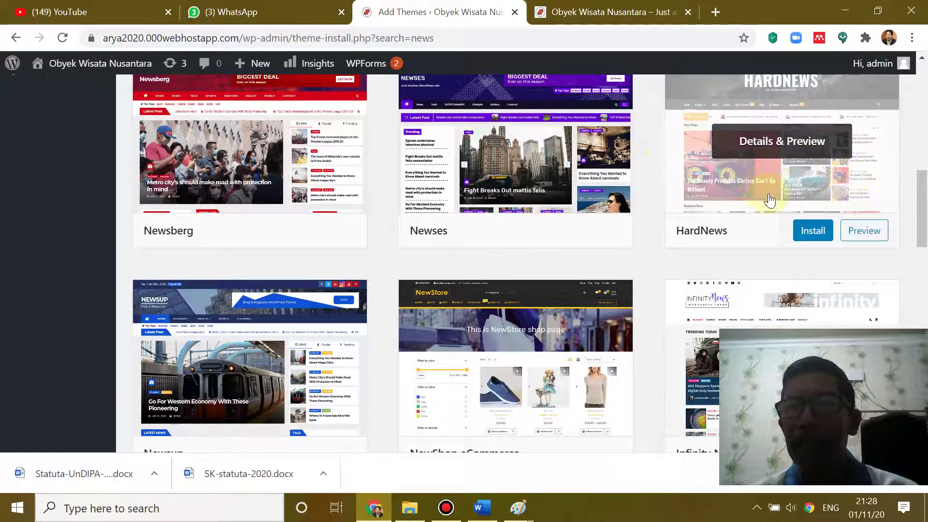
scroll(799, 186, "up", 1)
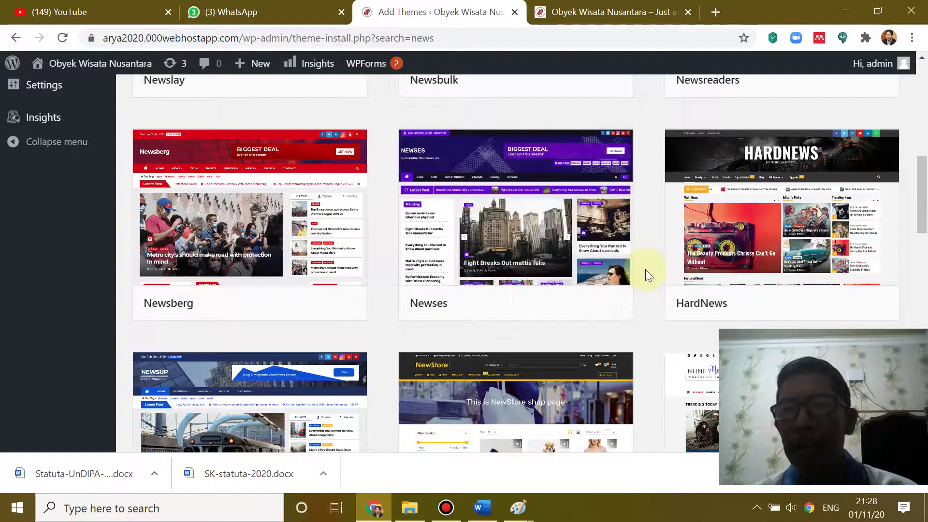
mouse_move(841, 246)
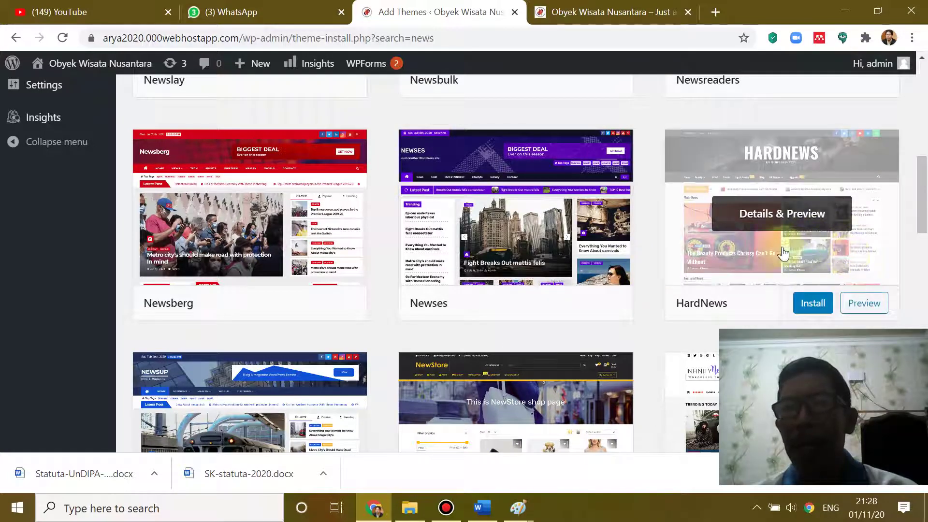
scroll(595, 207, "down", 2)
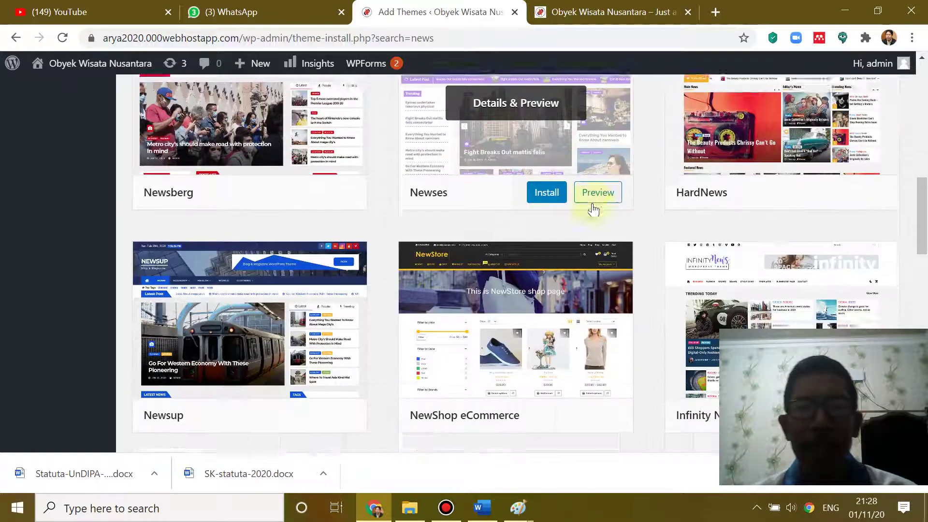
scroll(593, 203, "down", 3)
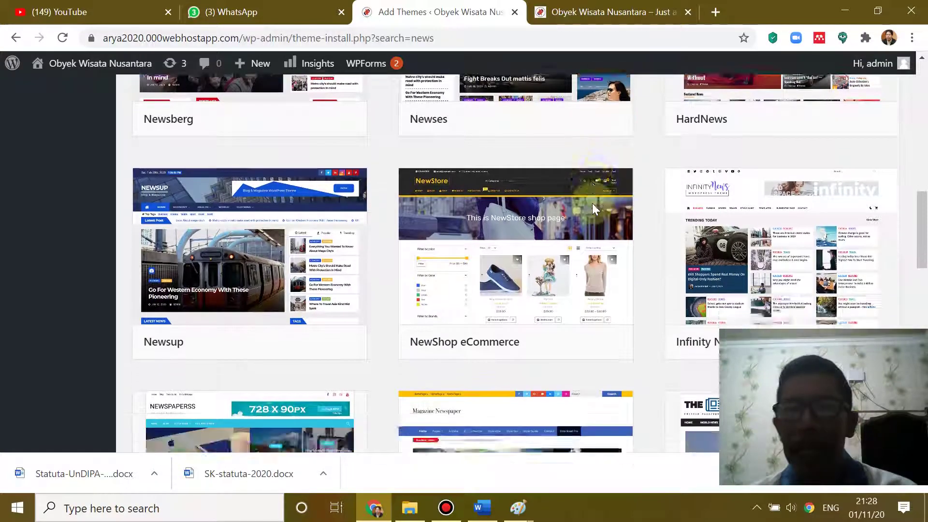
scroll(594, 210, "down", 3)
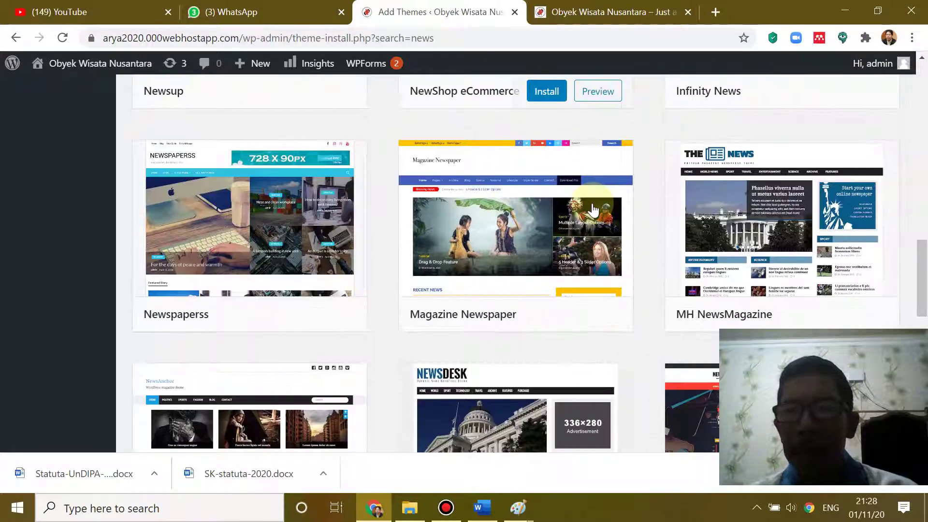
scroll(593, 209, "down", 2)
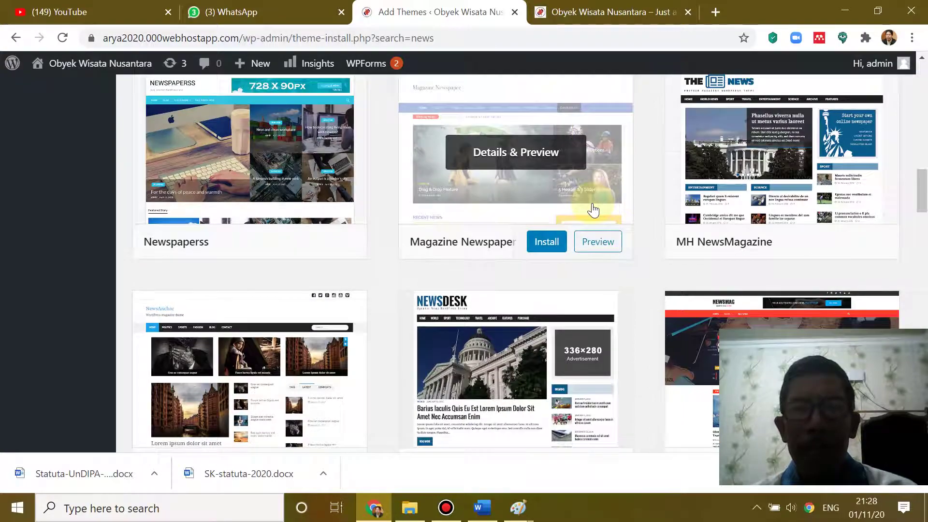
scroll(594, 210, "down", 10)
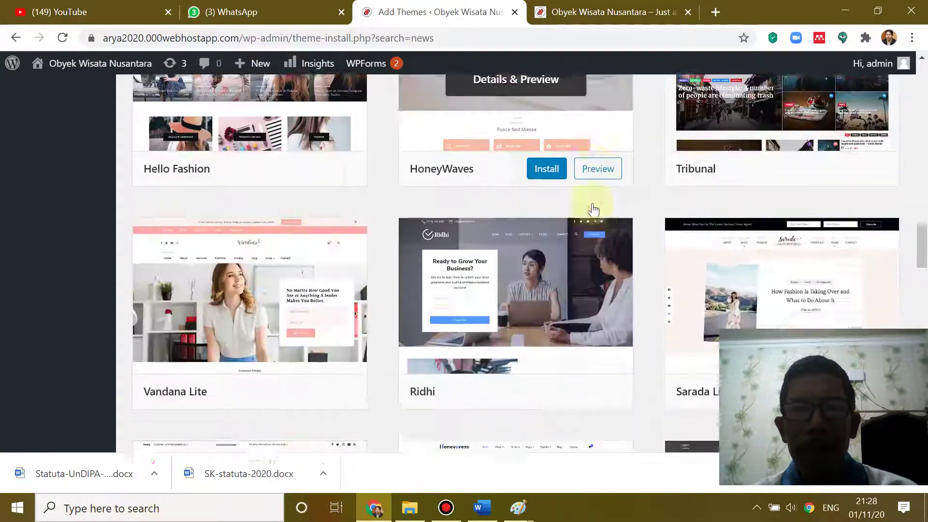
scroll(594, 210, "down", 7)
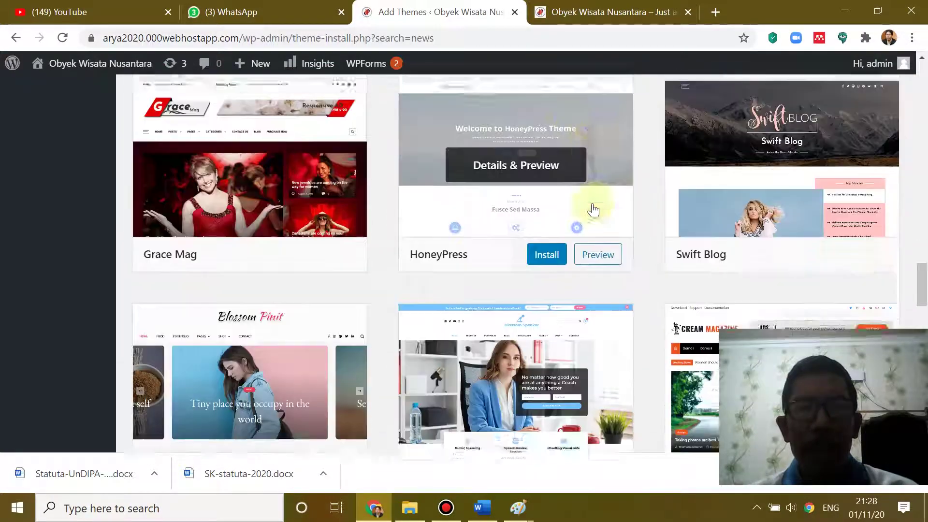
scroll(594, 210, "down", 10)
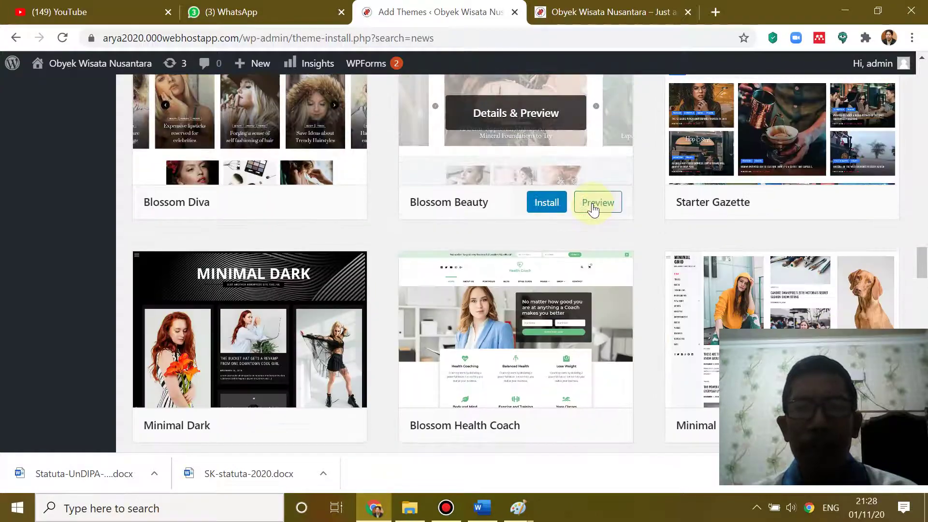
scroll(593, 210, "down", 15)
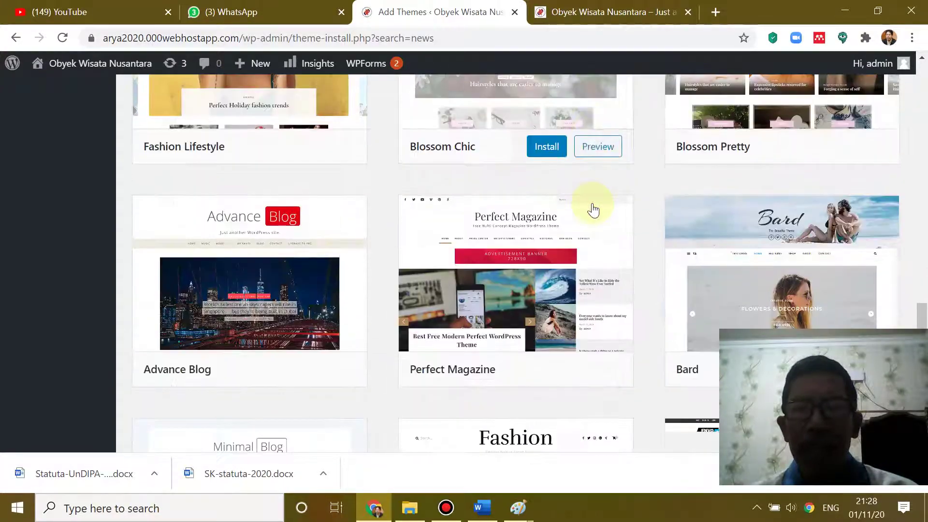
scroll(594, 209, "down", 10)
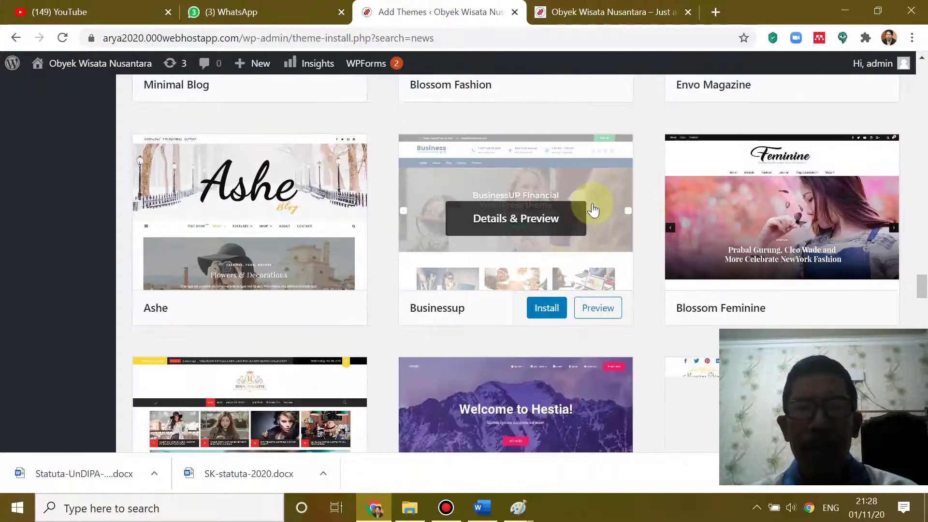
scroll(593, 209, "down", 6)
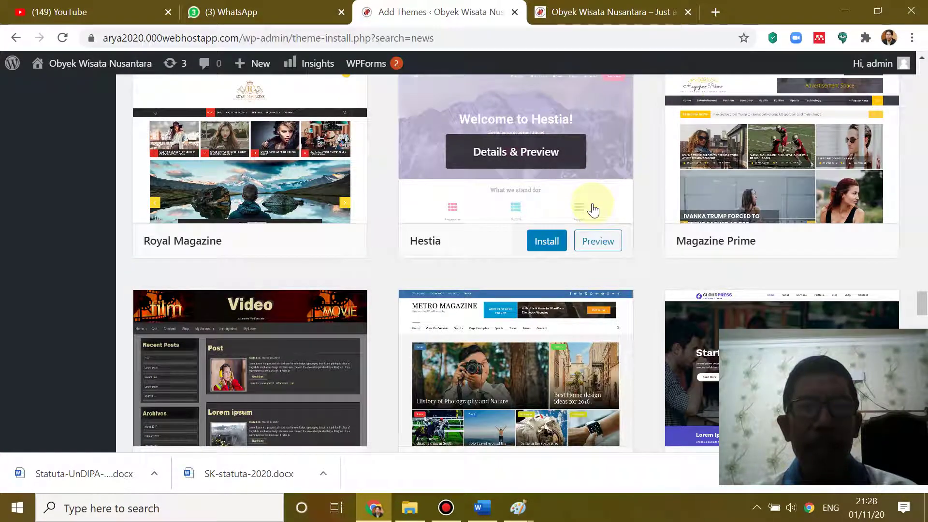
scroll(593, 209, "down", 12)
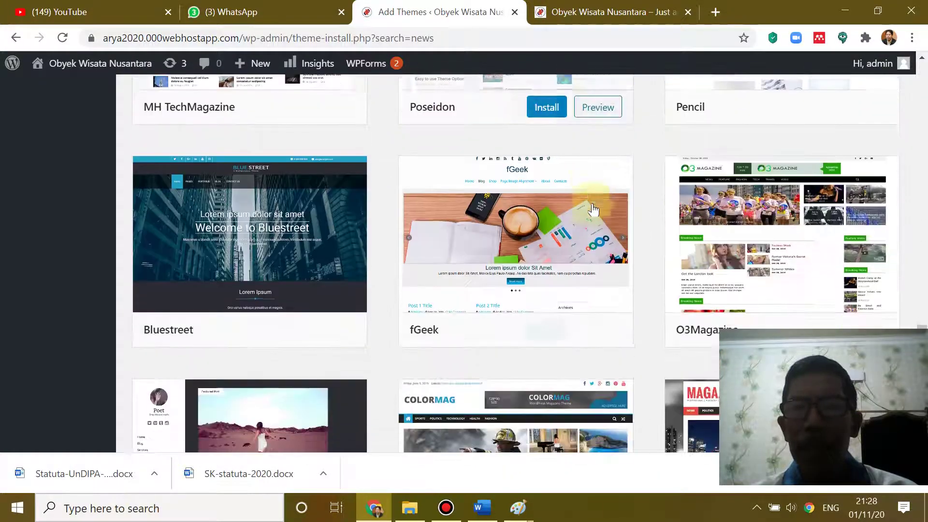
scroll(594, 209, "down", 10)
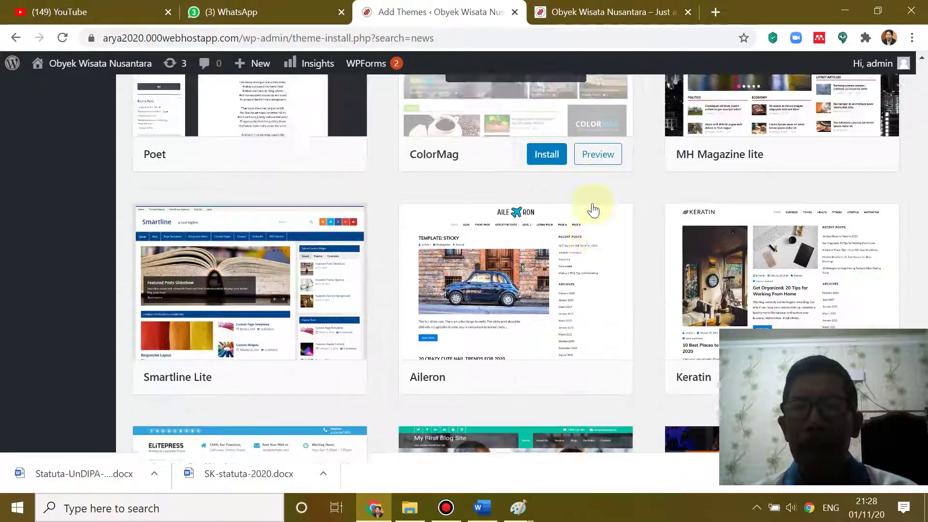
scroll(594, 209, "up", 5)
scroll(594, 210, "down", 3)
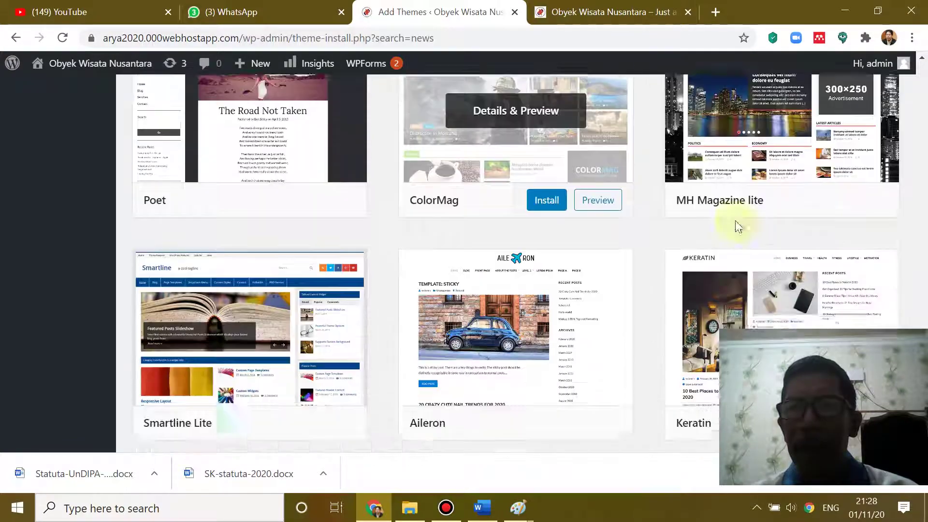
scroll(555, 215, "down", 5)
scroll(500, 233, "down", 8)
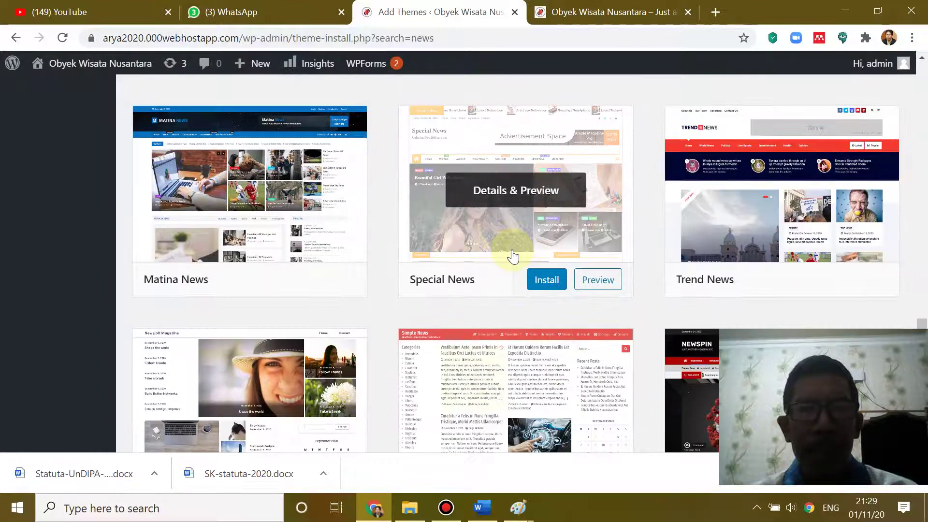
scroll(513, 256, "down", 7)
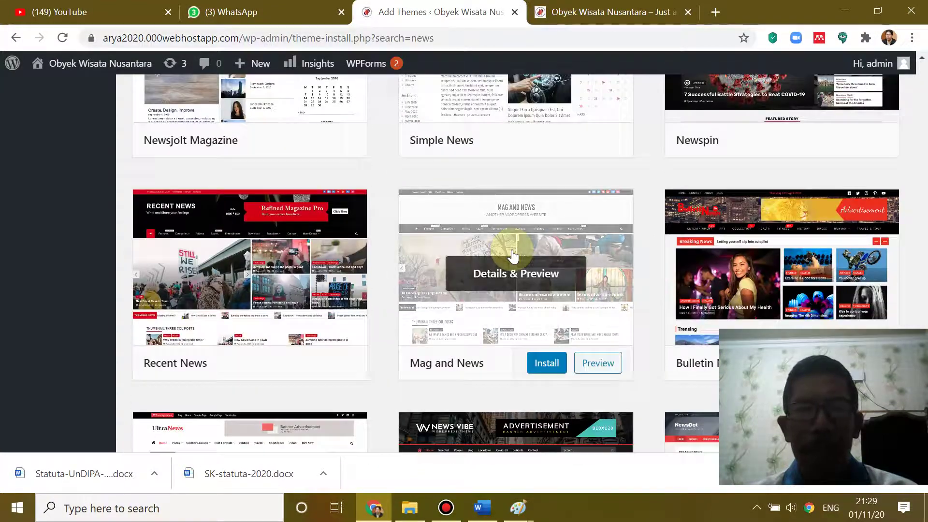
scroll(513, 257, "down", 3)
scroll(513, 256, "down", 3)
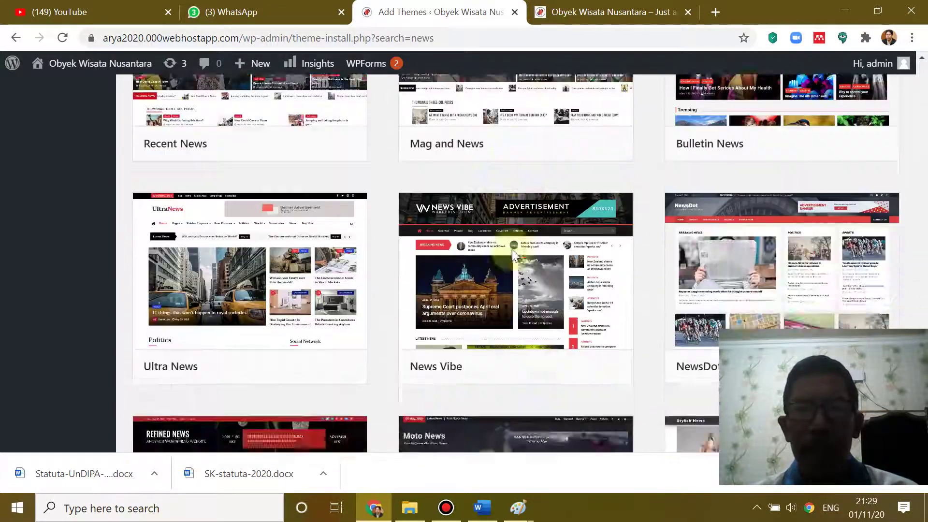
scroll(513, 256, "down", 4)
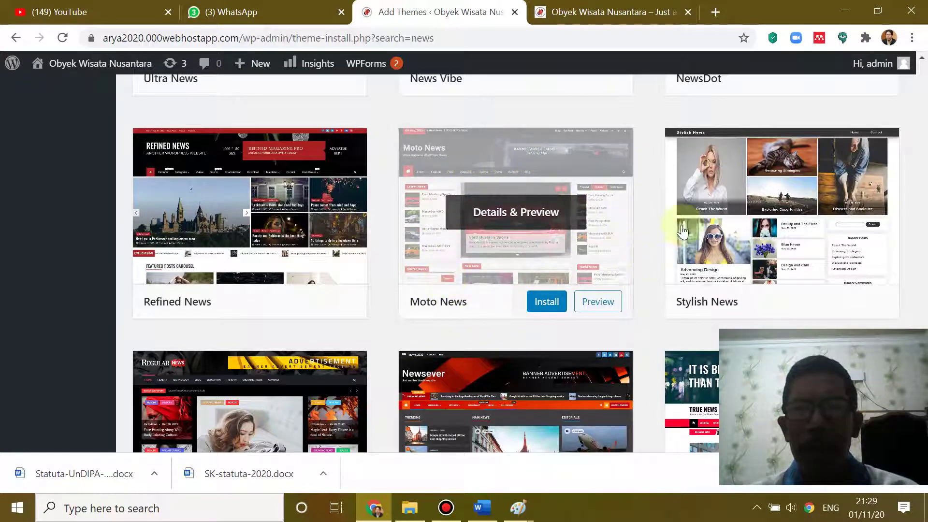
scroll(676, 222, "down", 6)
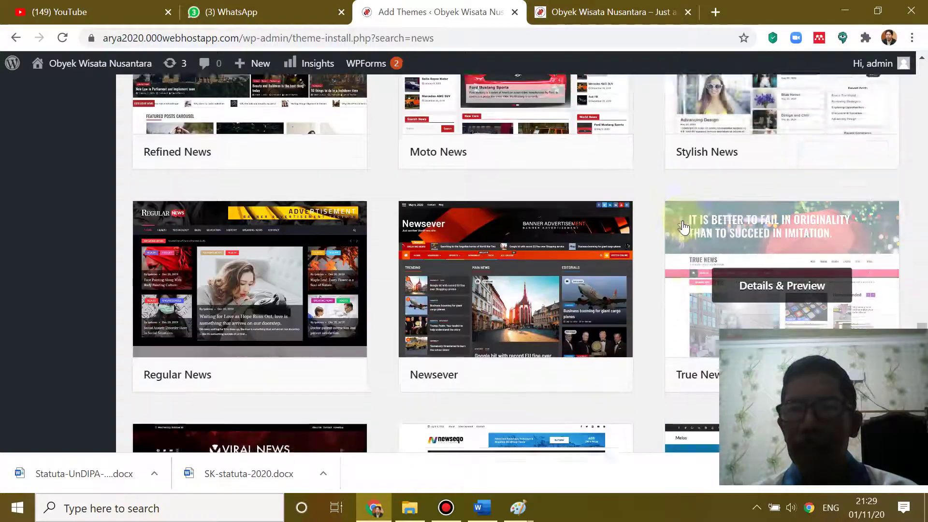
scroll(682, 227, "down", 5)
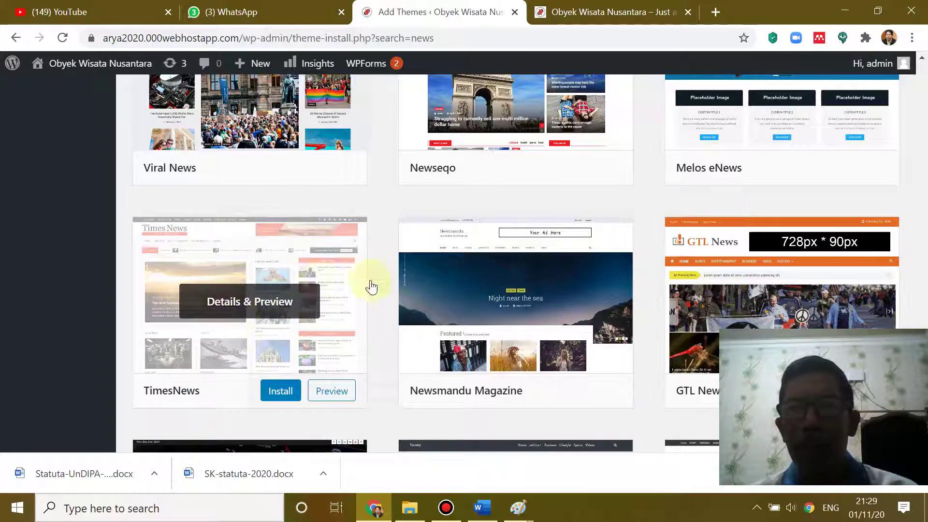
scroll(545, 166, "down", 6)
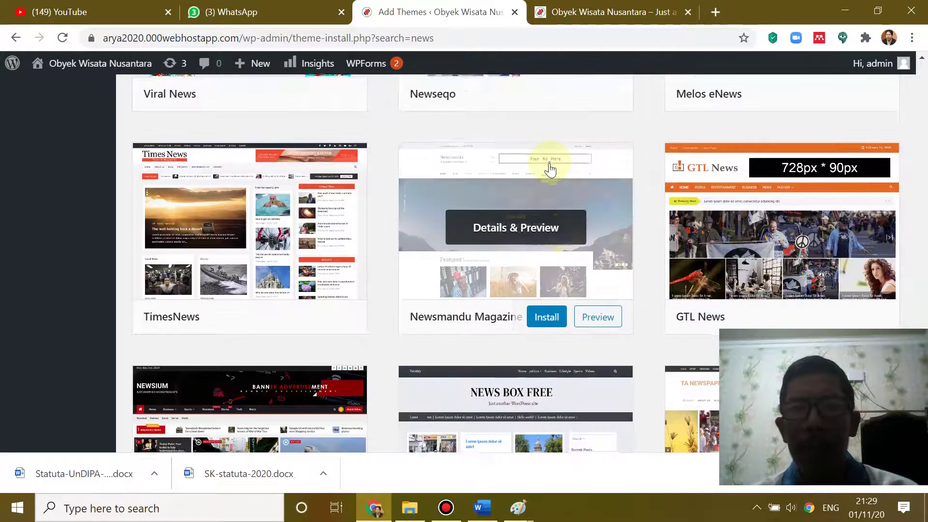
scroll(550, 169, "down", 4)
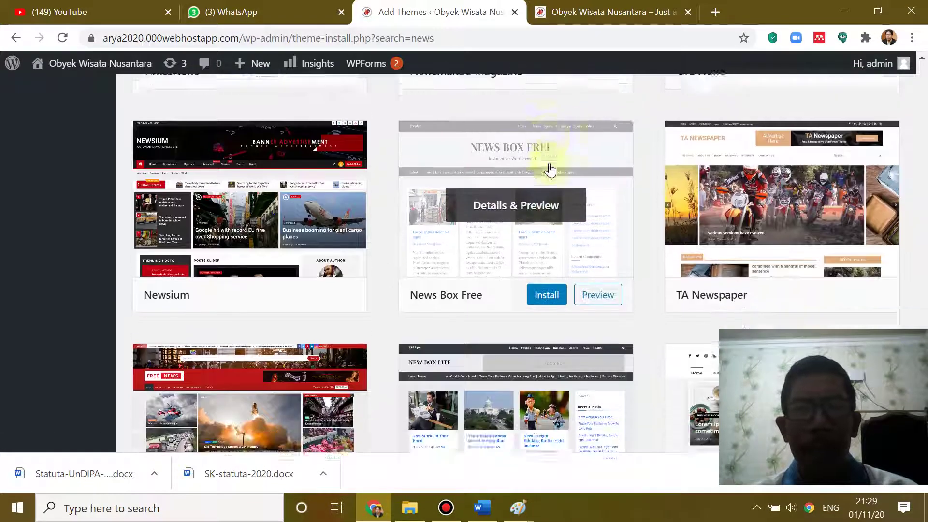
scroll(550, 169, "down", 7)
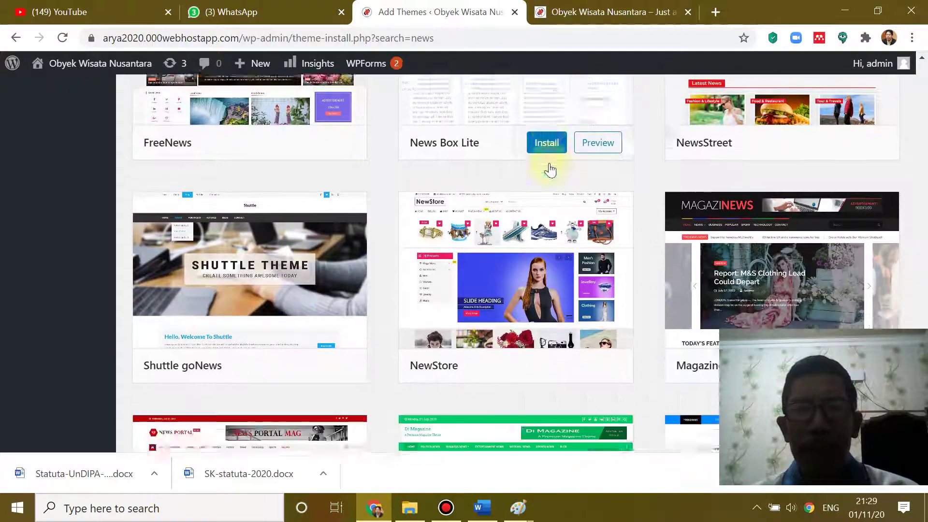
scroll(550, 170, "down", 6)
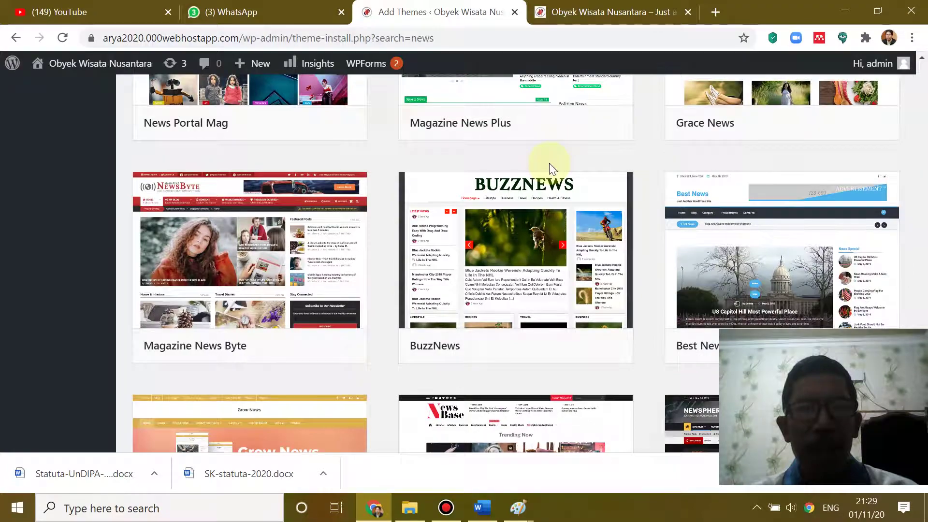
scroll(549, 163, "down", 12)
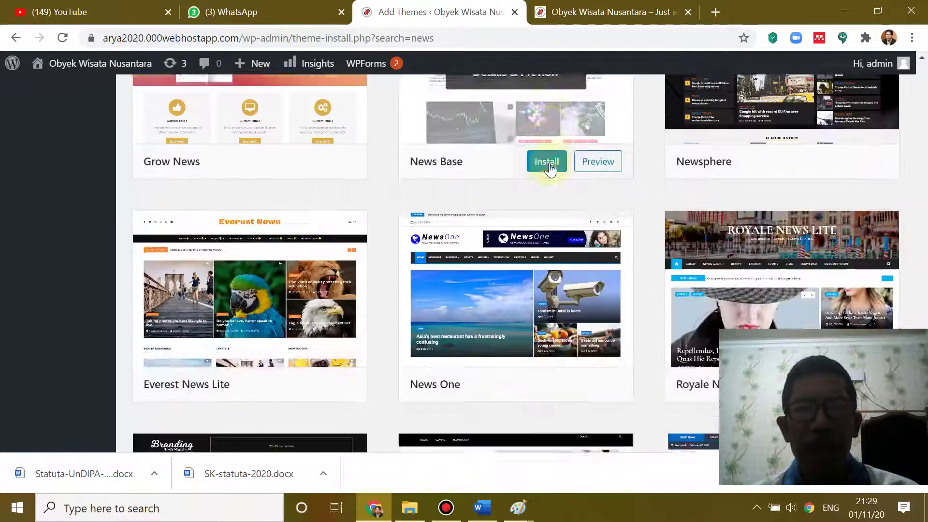
scroll(549, 163, "down", 6)
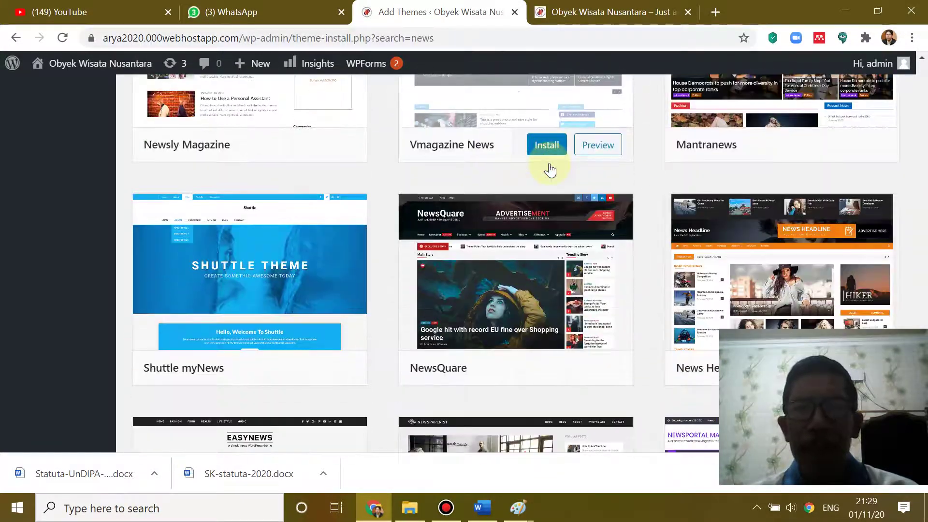
mouse_move(747, 281)
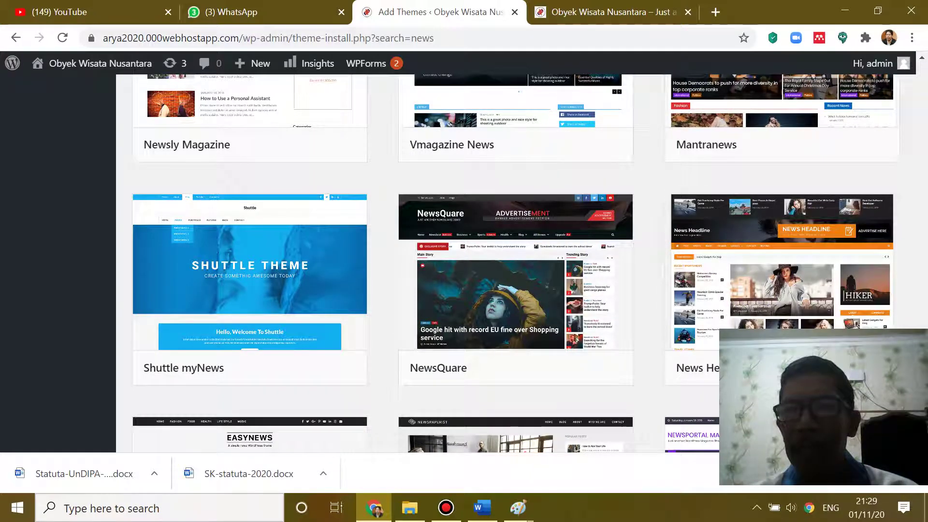
mouse_move(776, 341)
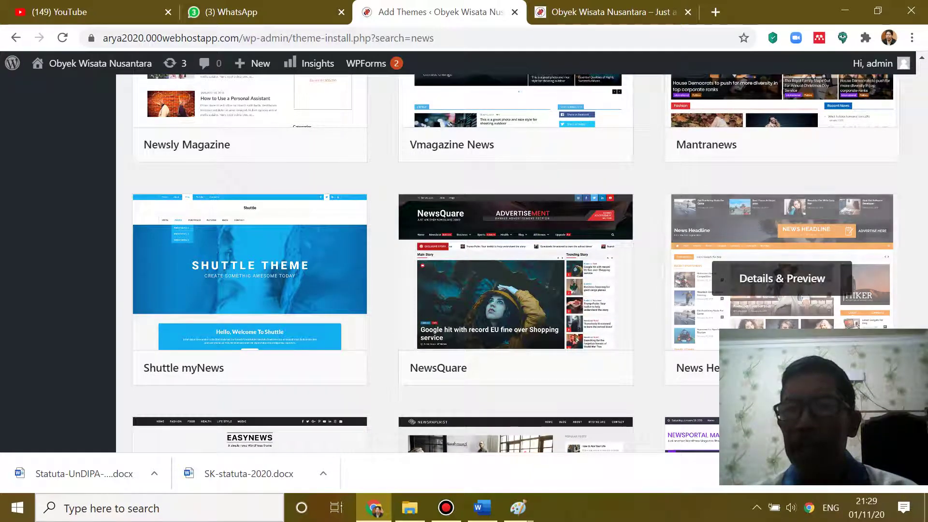
scroll(776, 314, "down", 12)
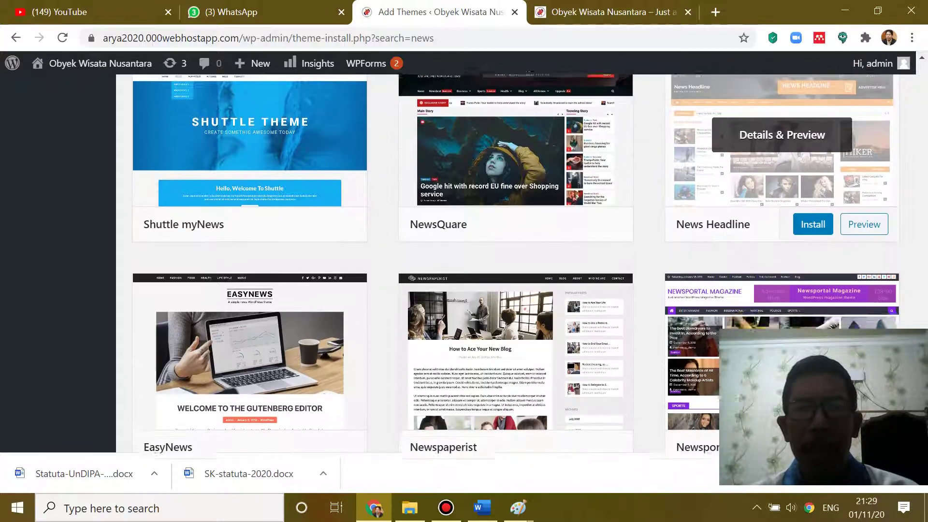
scroll(776, 242, "down", 9)
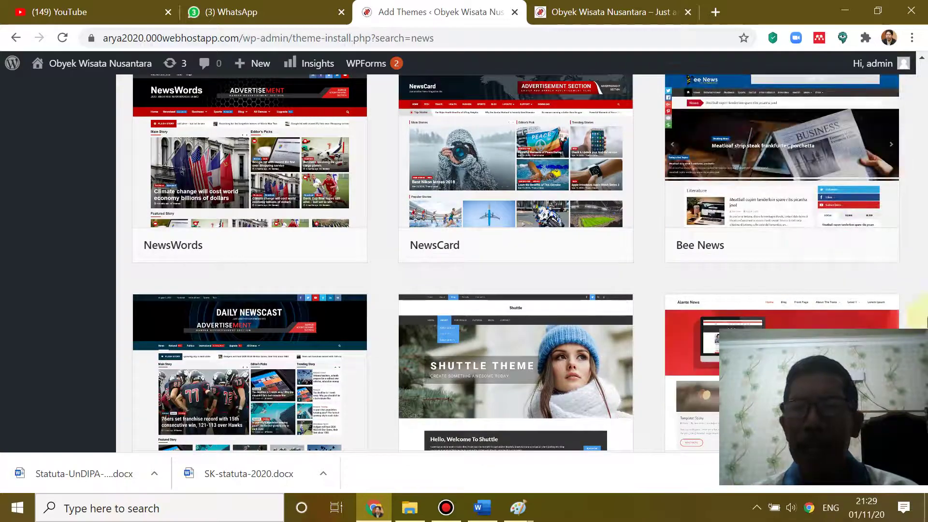
left_click_drag(919, 222, 914, 62)
scroll(696, 247, "down", 6)
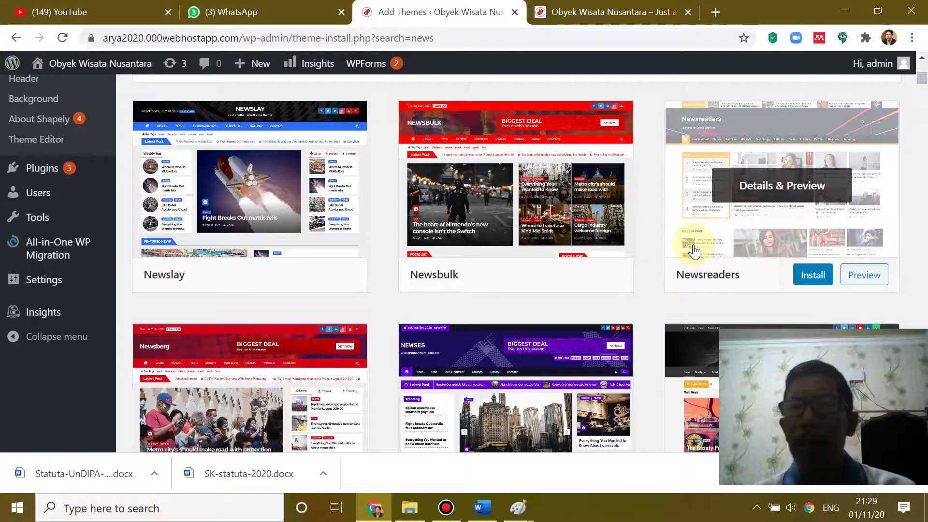
scroll(682, 288, "down", 5)
mouse_move(679, 285)
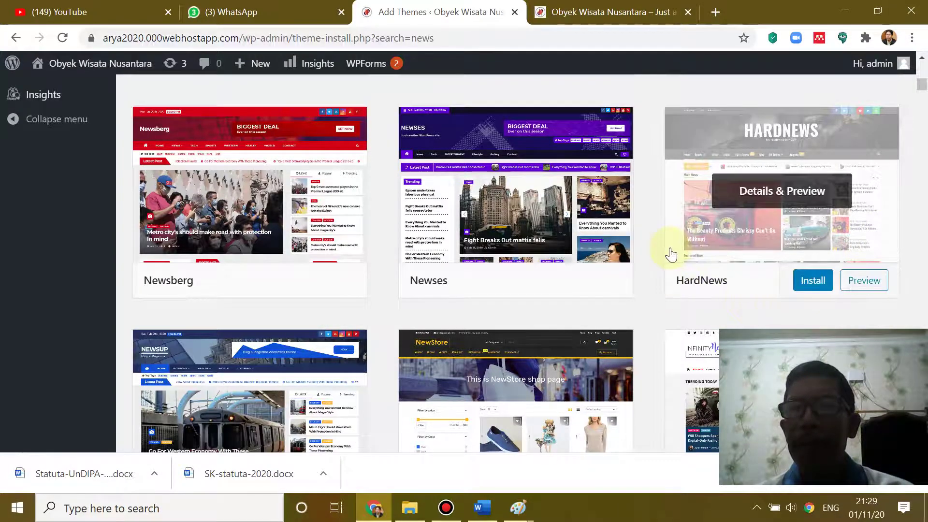
- Install the HardNews theme from its card, then activate it
left_click(814, 282)
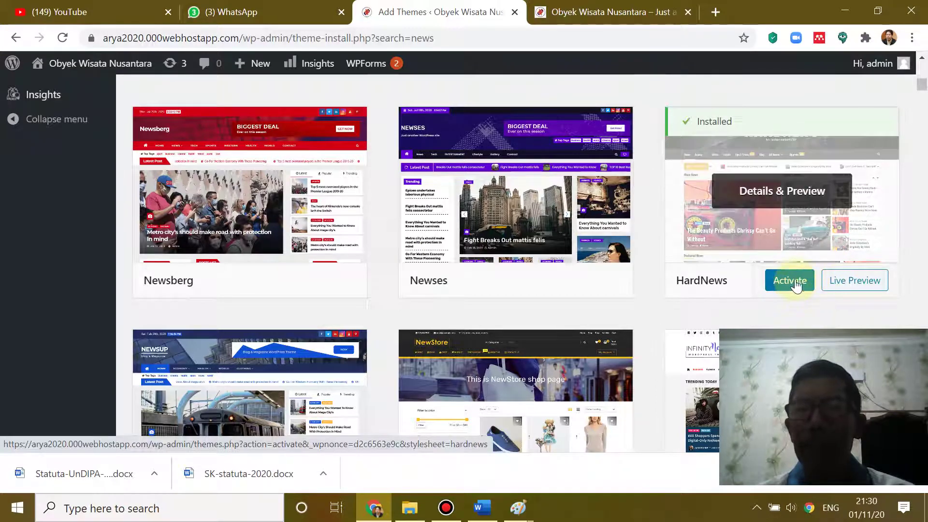
left_click(796, 285)
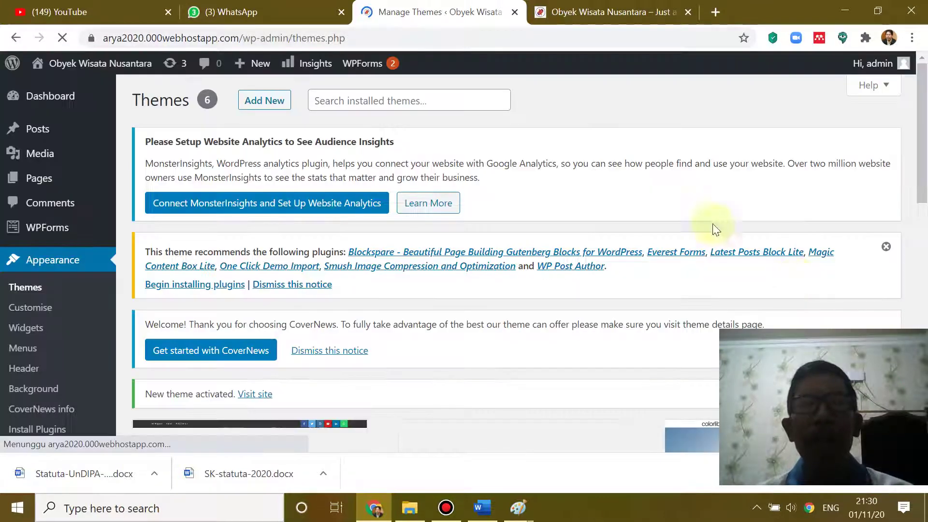
- Reload the Obyek Wisata Nusantara front page and scroll its current layout
left_click(584, 12)
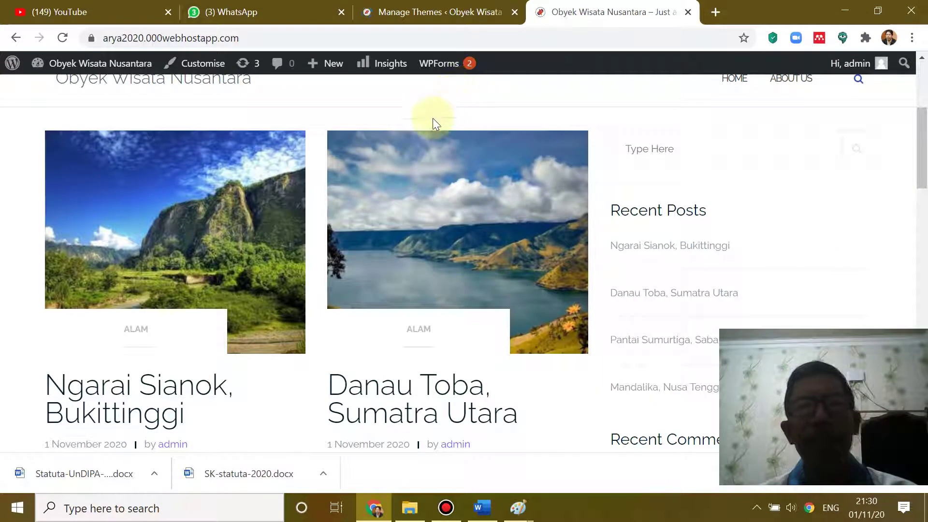
left_click(62, 37)
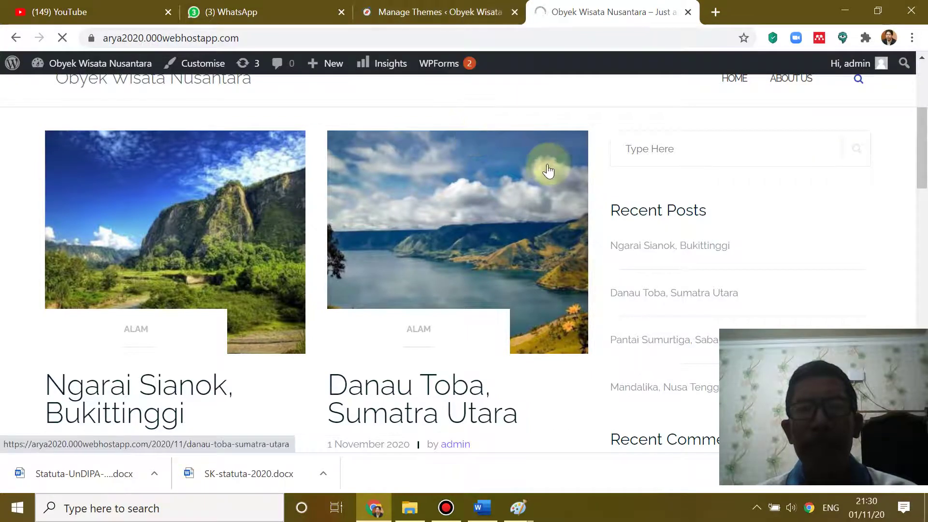
mouse_move(454, 61)
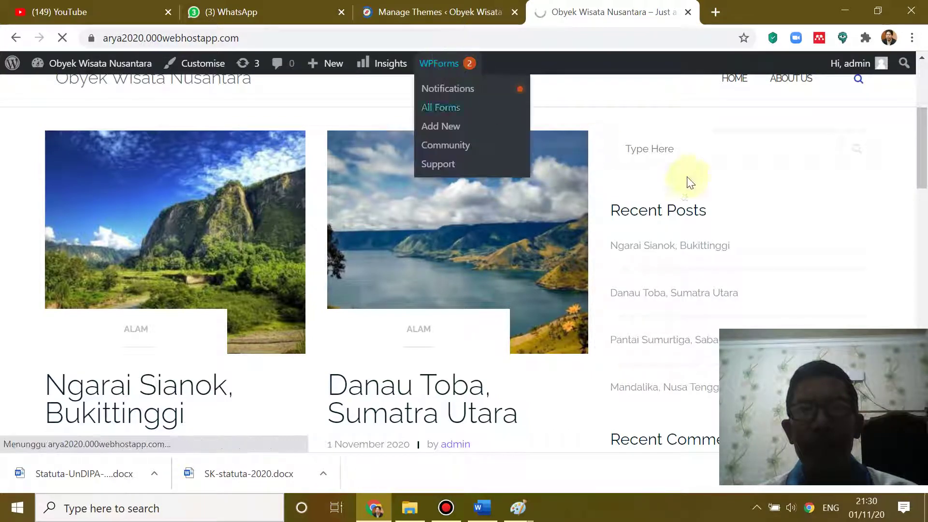
scroll(708, 186, "down", 10)
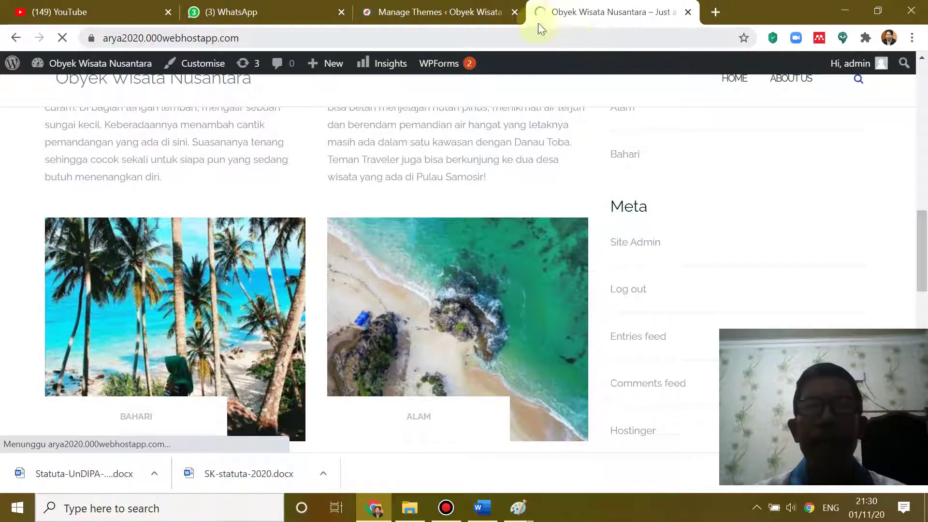
- Check the themes page, then return to the site and reload the front page again
left_click(422, 7)
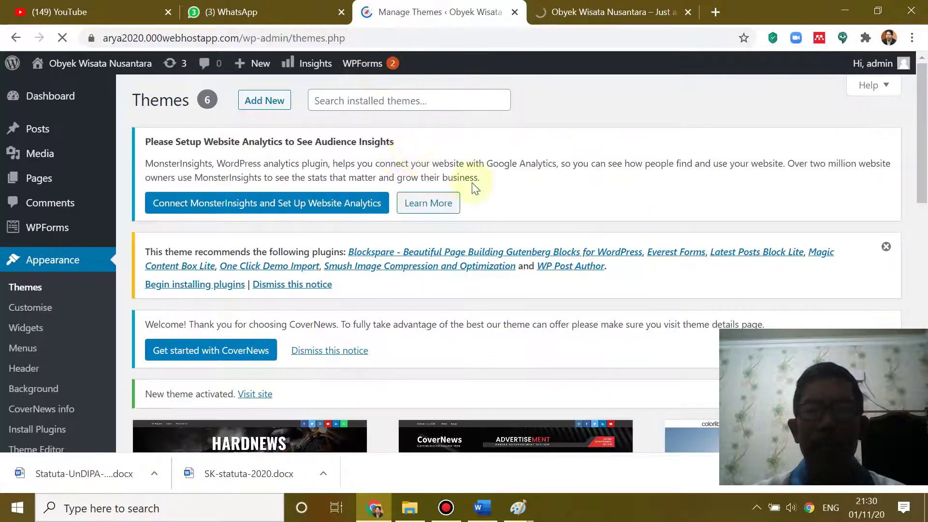
scroll(475, 188, "down", 5)
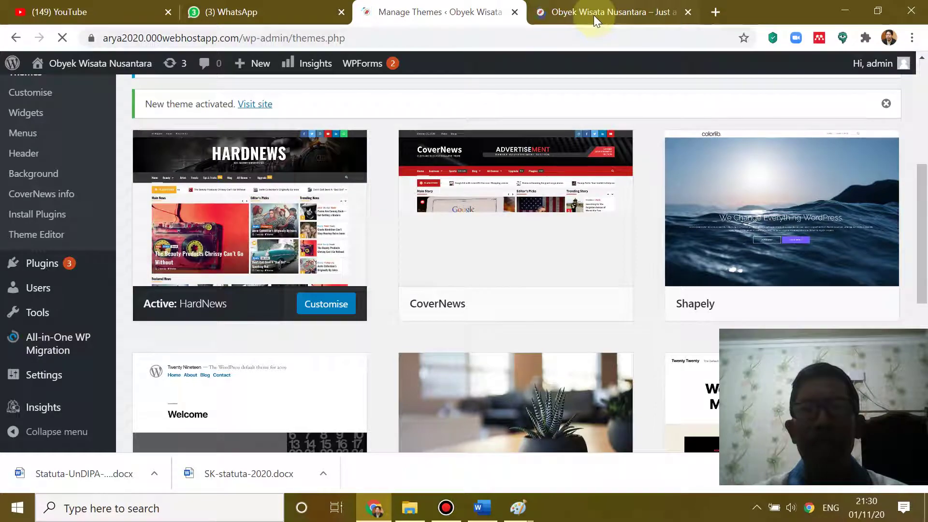
scroll(449, 240, "down", 7)
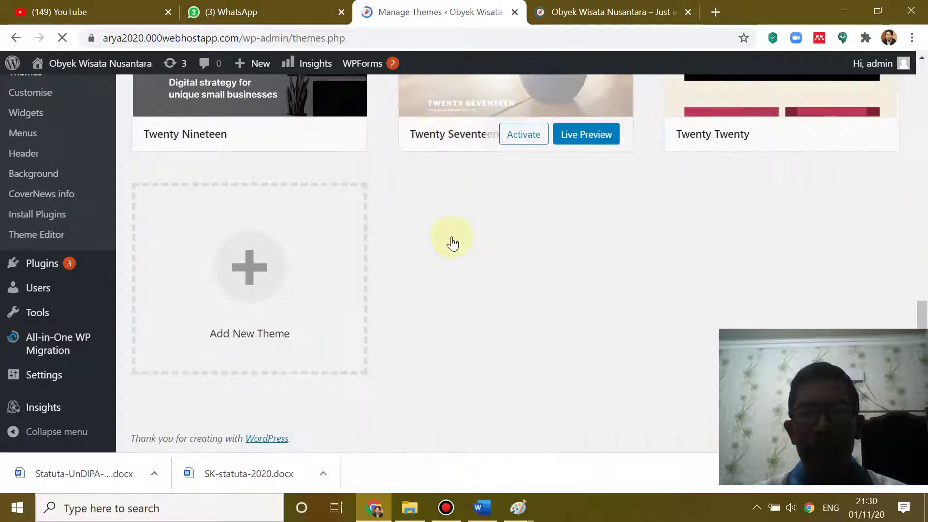
scroll(452, 239, "up", 8)
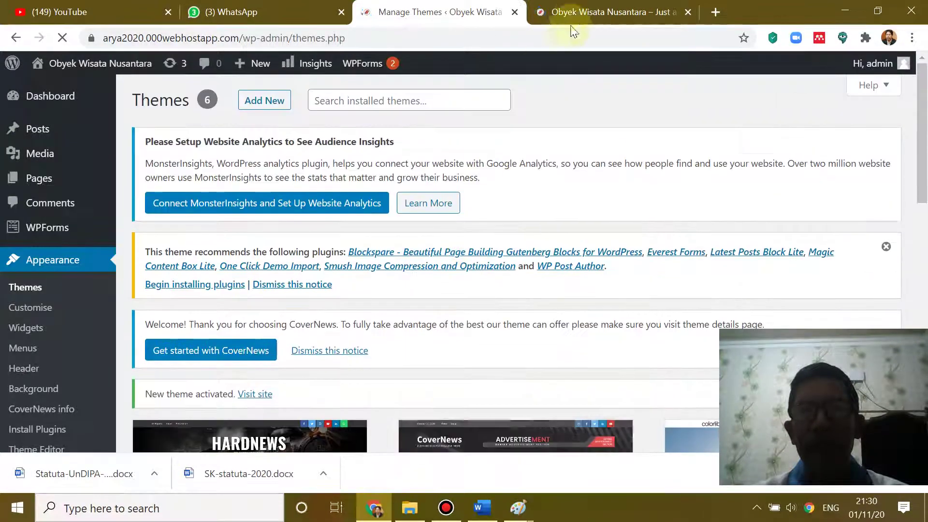
left_click(583, 12)
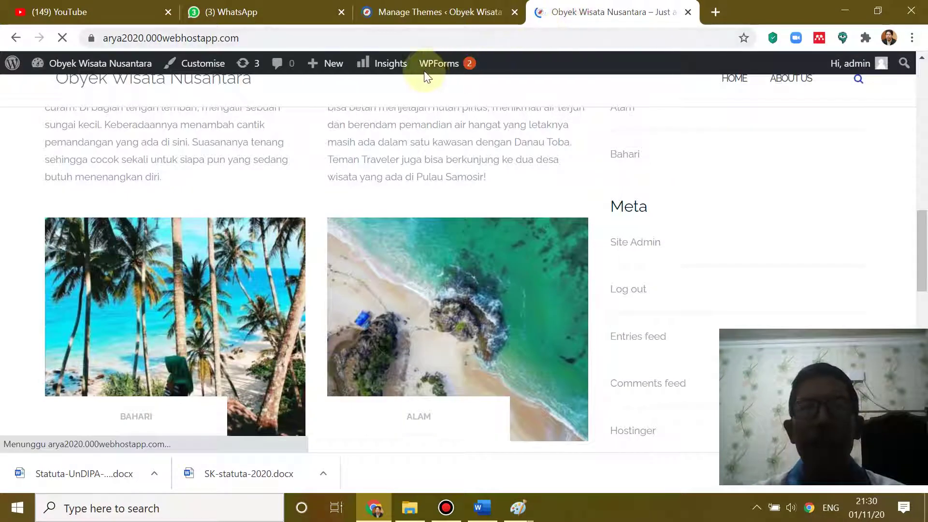
left_click(315, 41)
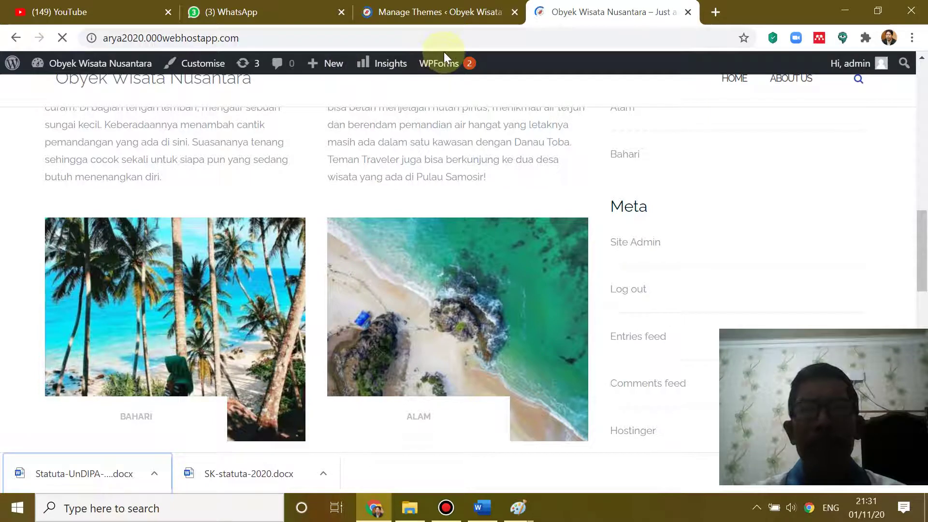
- Return to the themes admin page and scroll through the installed theme grid
left_click(412, 10)
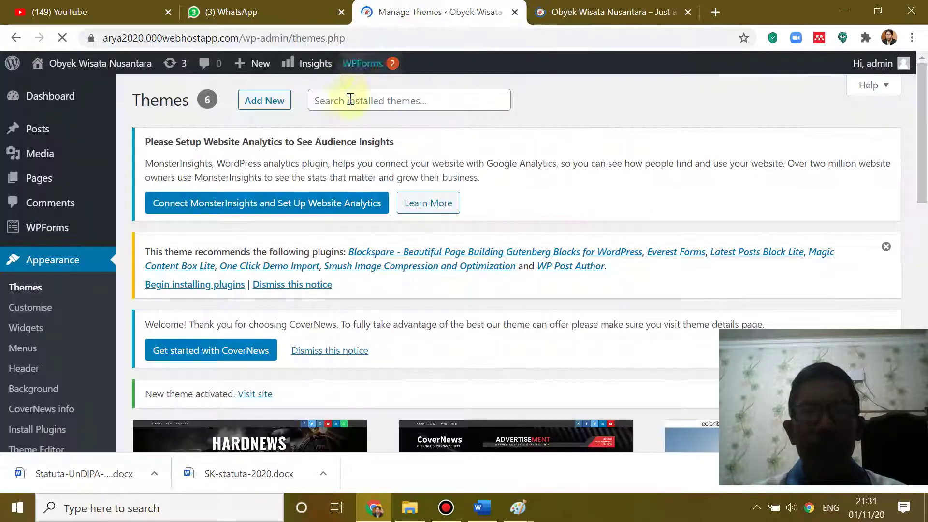
scroll(386, 193, "down", 6)
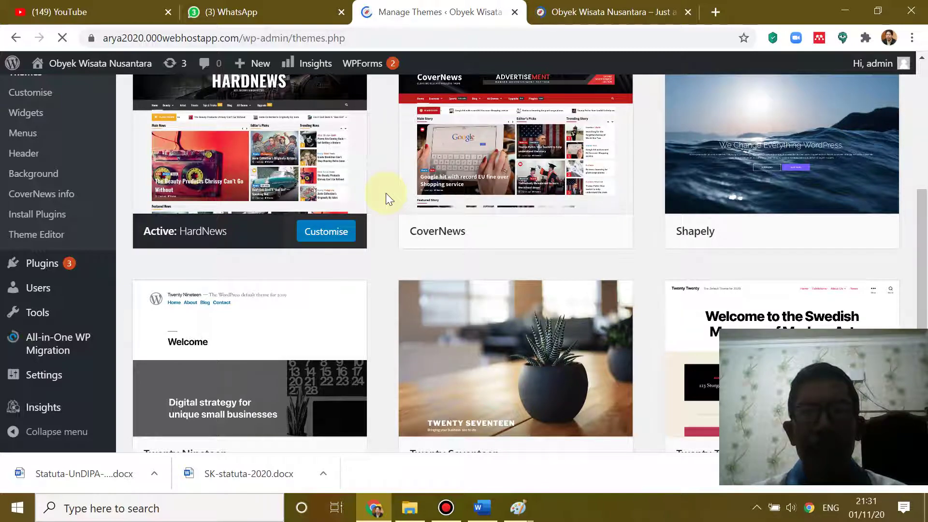
scroll(386, 193, "down", 5)
scroll(386, 193, "up", 4)
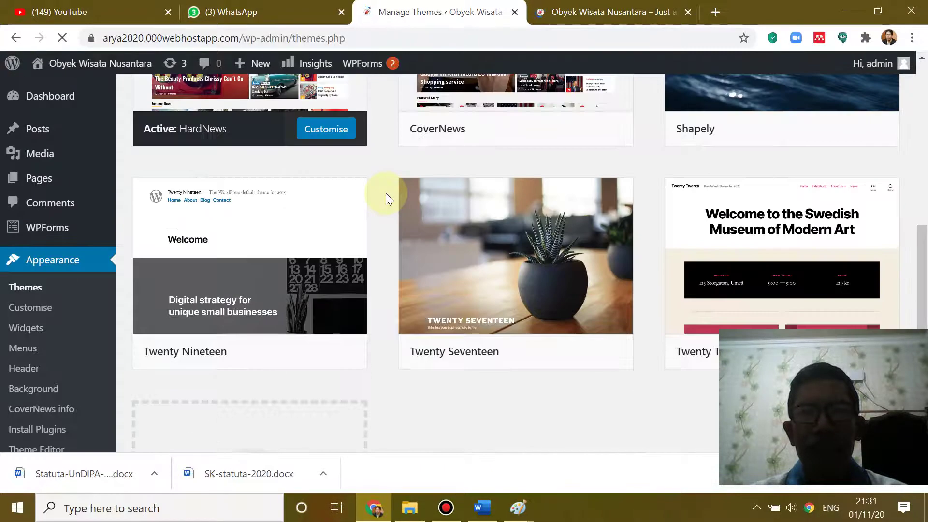
scroll(385, 192, "up", 6)
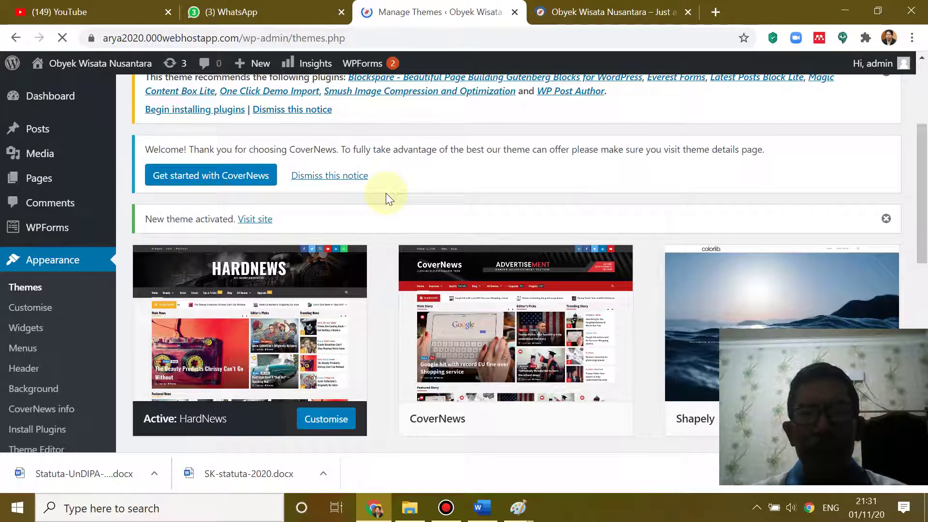
mouse_move(509, 302)
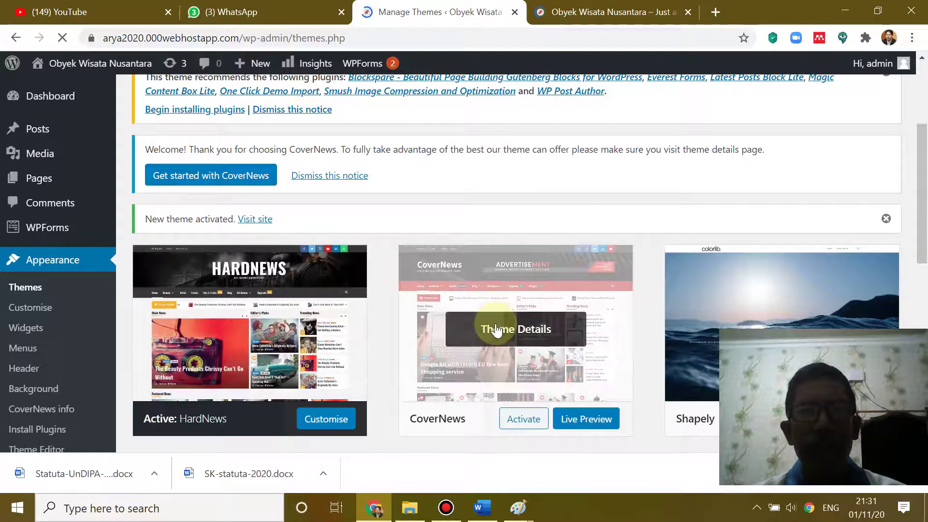
scroll(497, 330, "down", 3)
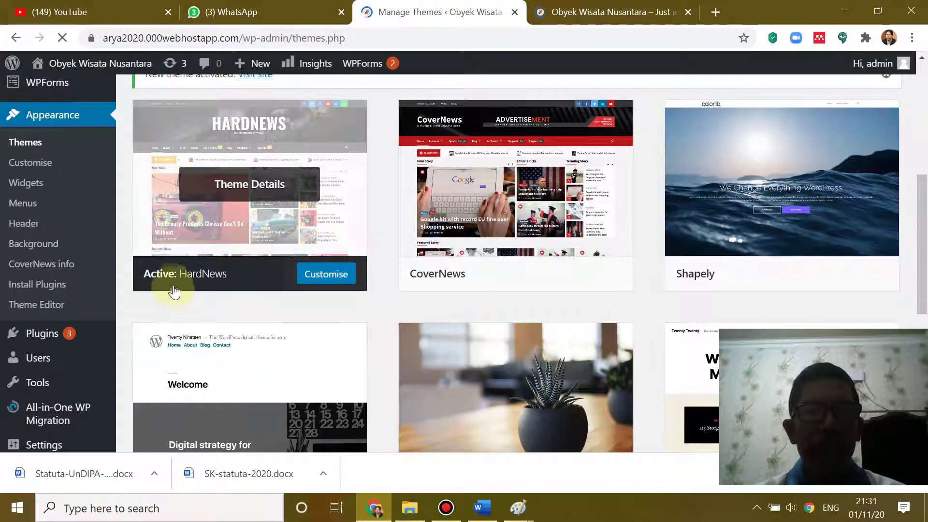
- Check whether the site front page has loaded, then settle back on the installed themes list
left_click(576, 12)
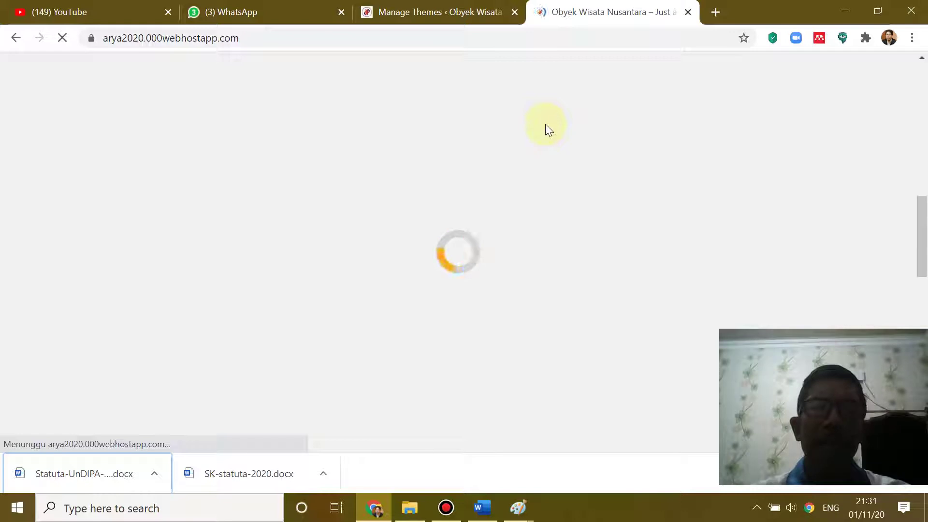
scroll(567, 123, "down", 8)
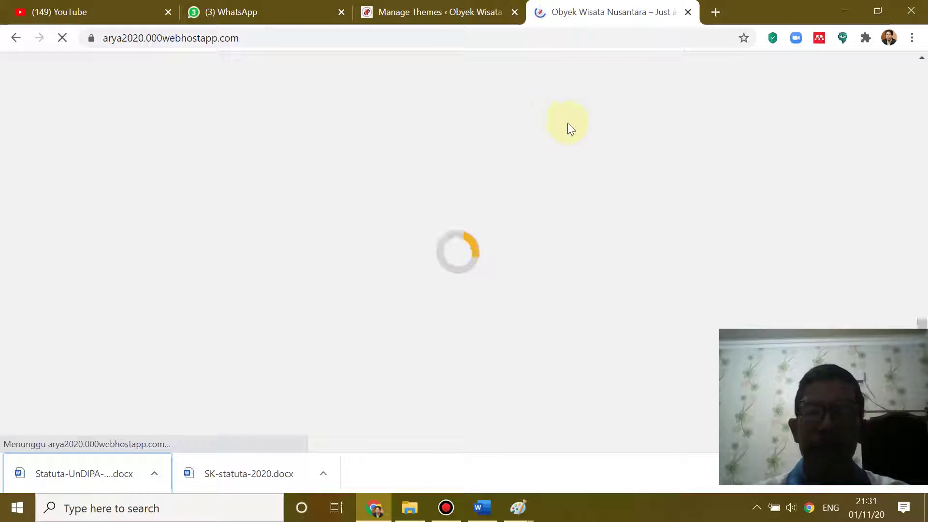
scroll(568, 123, "up", 9)
scroll(568, 122, "up", 8)
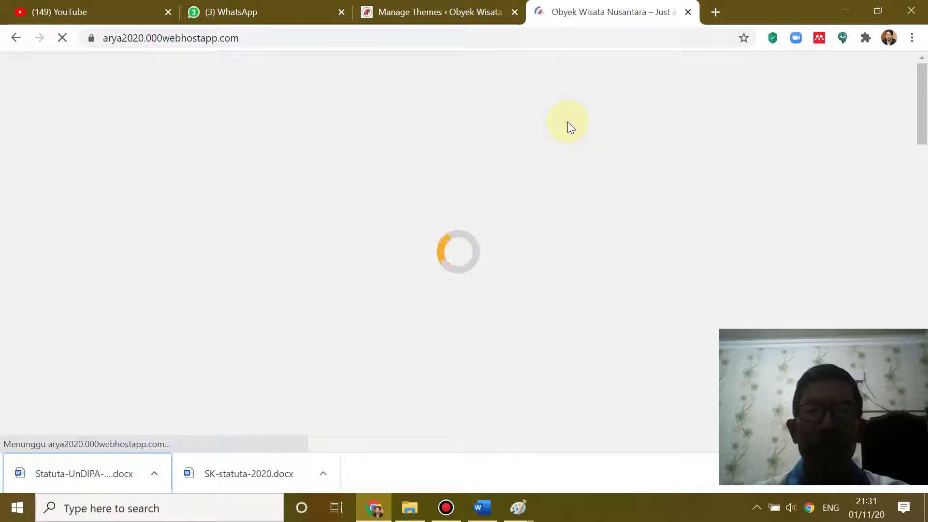
left_click(435, 8)
scroll(228, 285, "down", 7)
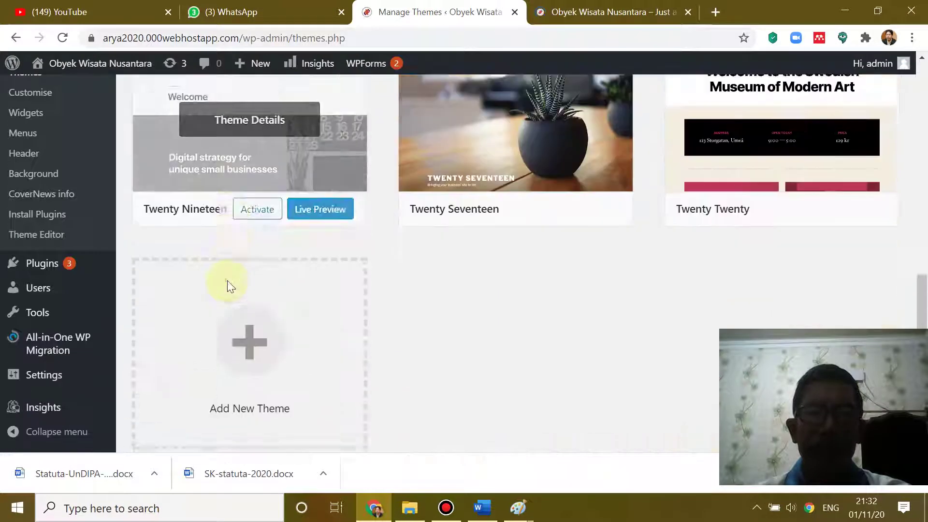
scroll(237, 268, "up", 12)
scroll(232, 272, "down", 5)
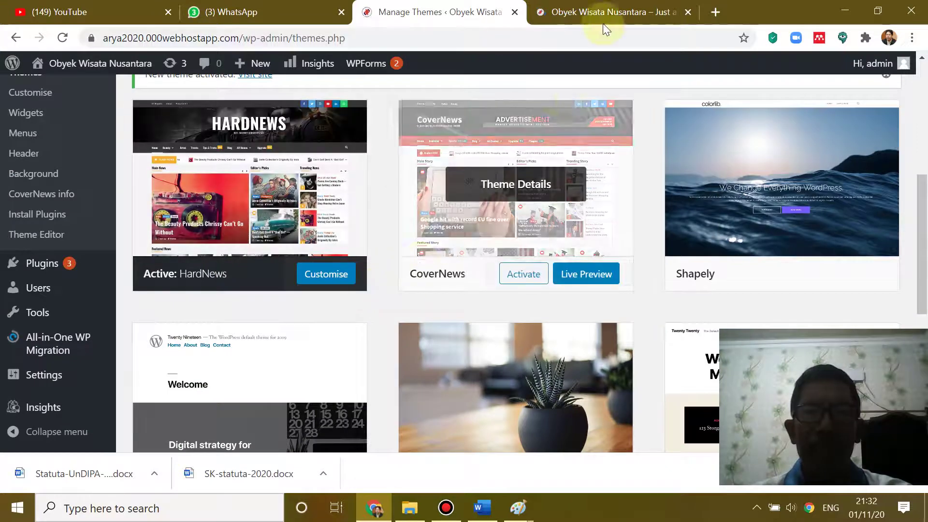
left_click(590, 13)
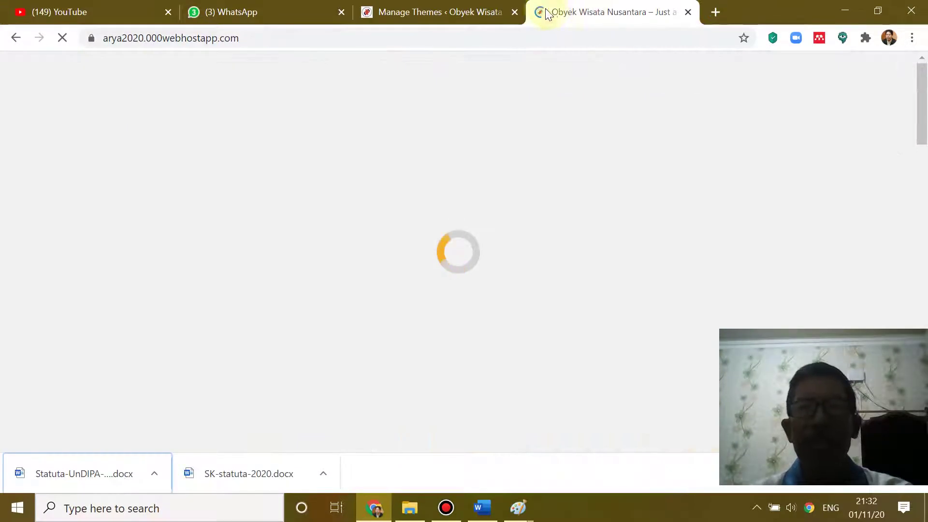
left_click(460, 12)
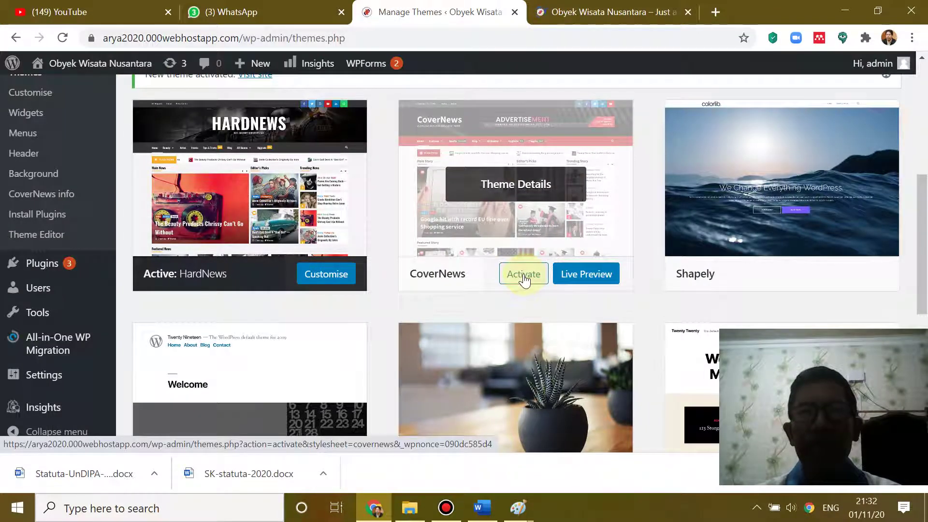
- Activate CoverNews and switch to the site to see the new front page
left_click(524, 274)
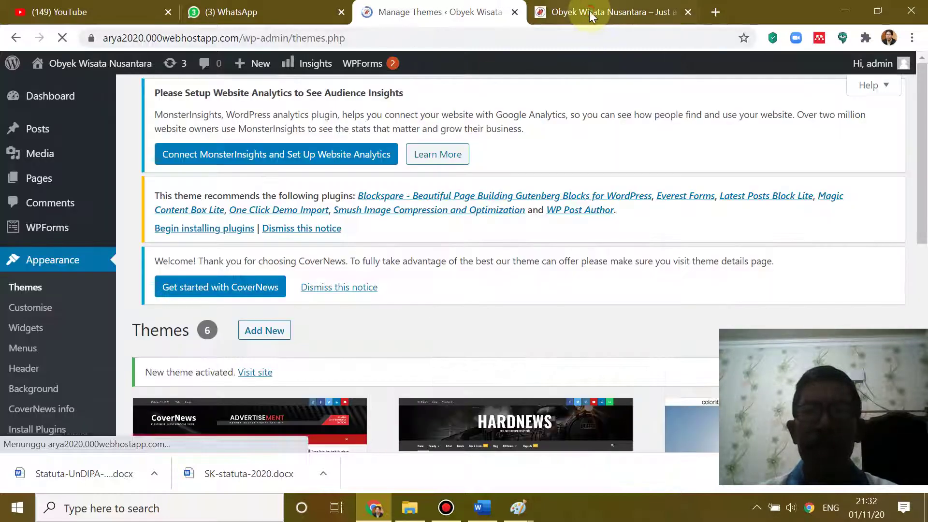
left_click(590, 12)
scroll(472, 257, "down", 10)
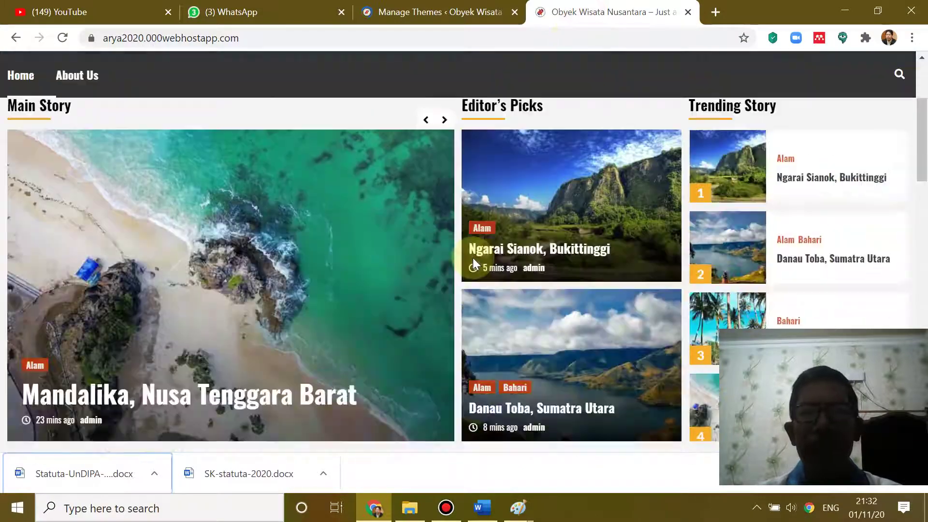
scroll(473, 257, "down", 9)
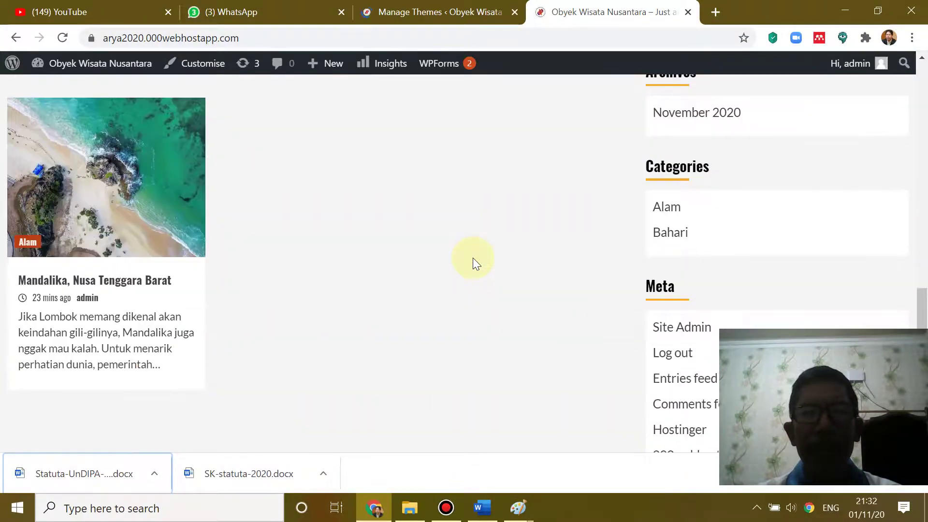
scroll(473, 257, "up", 11)
scroll(475, 266, "up", 8)
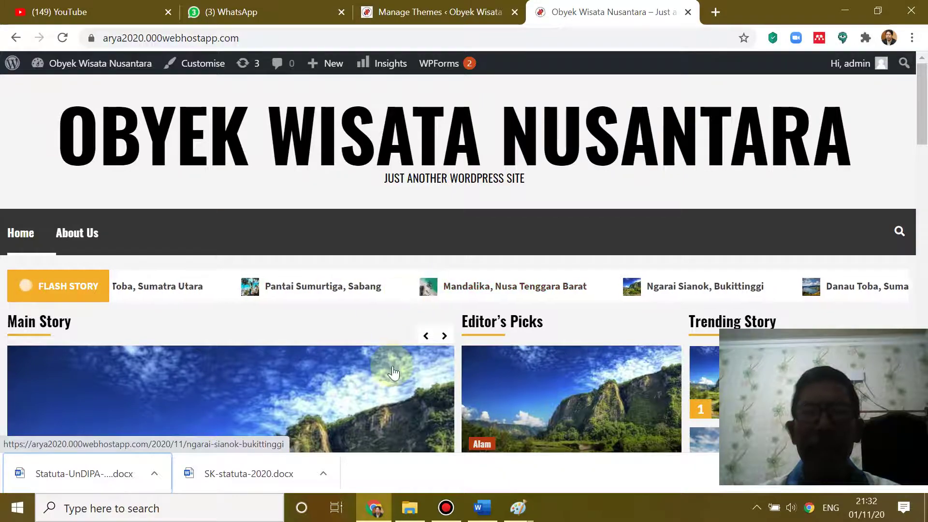
- Scroll through the Flash Story, Main Story, Editor's Picks and Trending Story sections
scroll(379, 352, "down", 5)
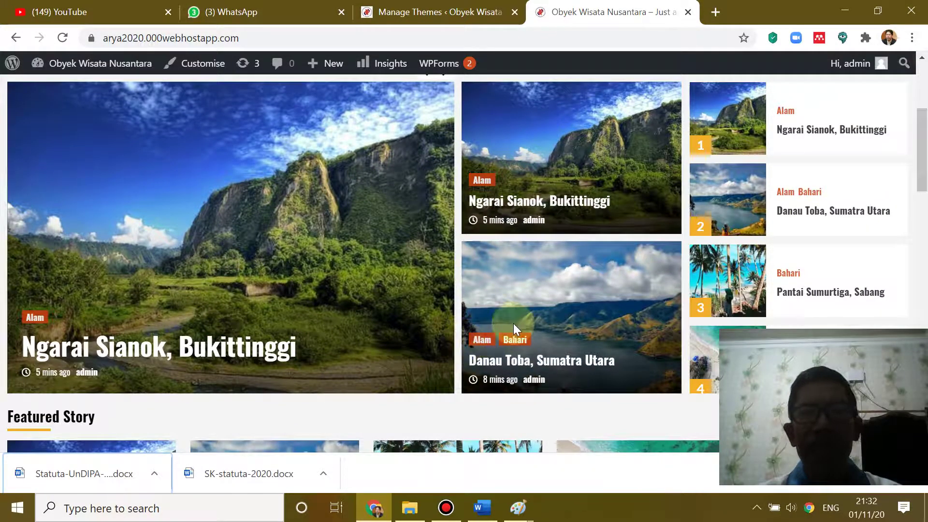
scroll(625, 302, "down", 2)
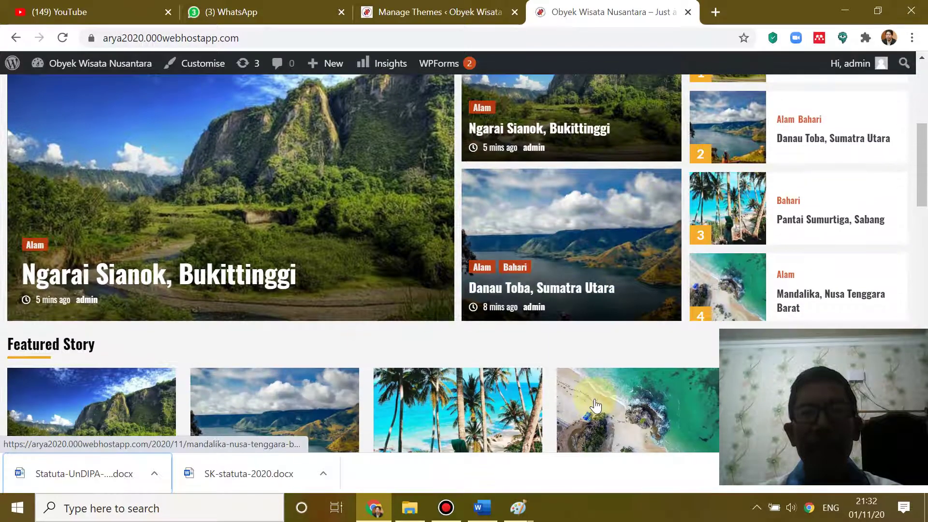
scroll(596, 405, "down", 9)
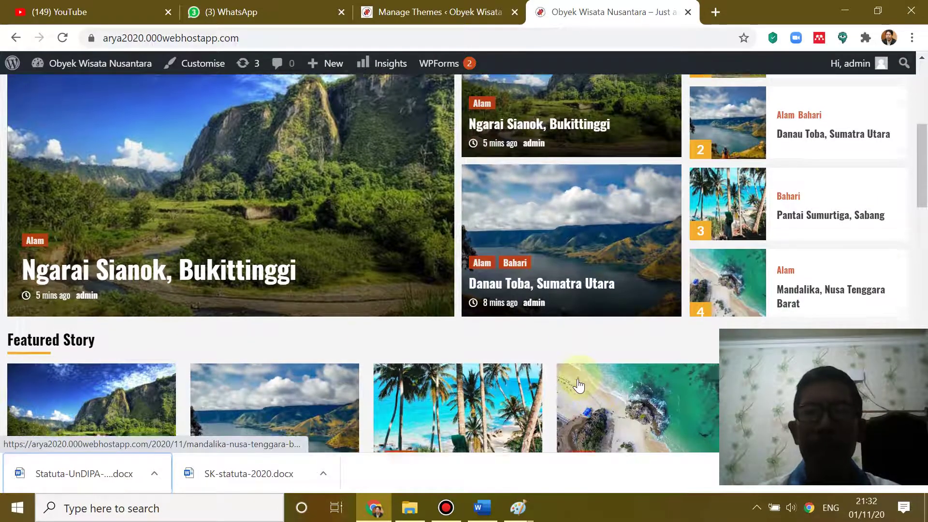
scroll(566, 361, "down", 9)
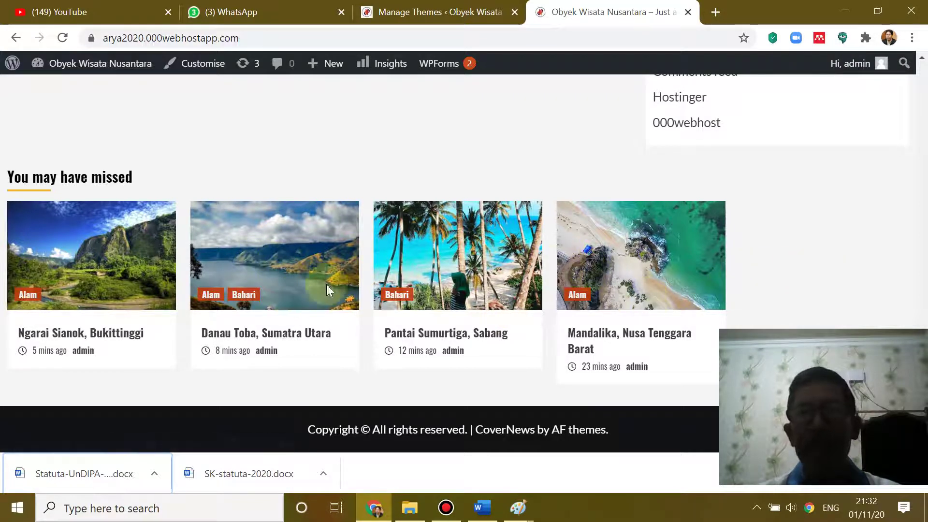
scroll(569, 337, "up", 1)
scroll(569, 337, "up", 12)
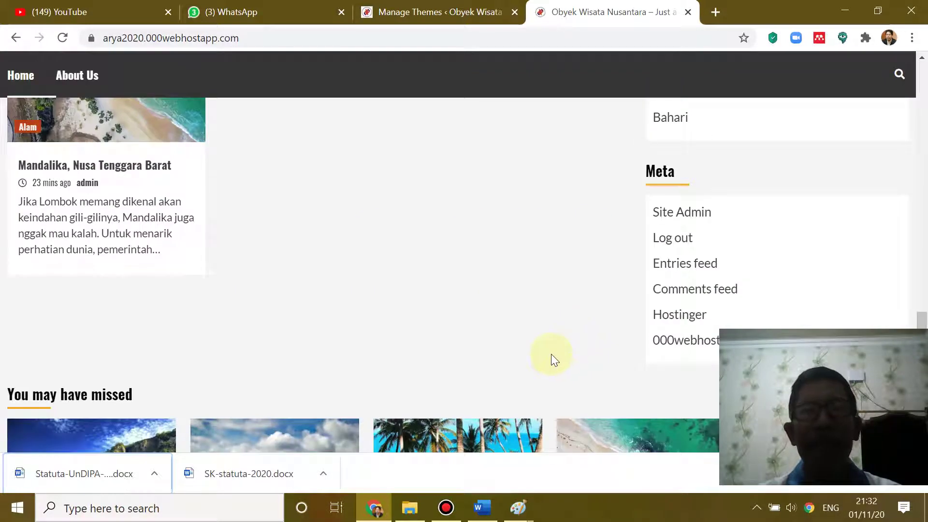
scroll(532, 311, "up", 10)
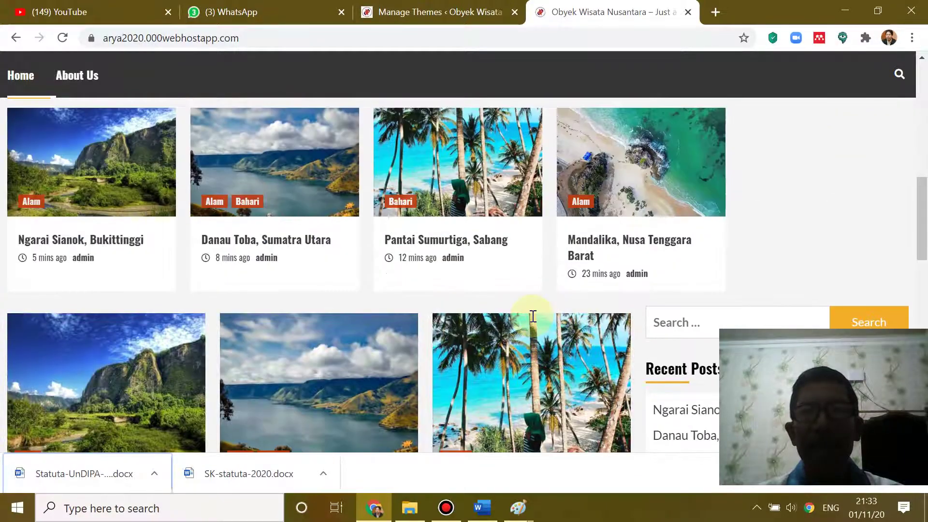
scroll(533, 314, "up", 3)
scroll(493, 357, "down", 2)
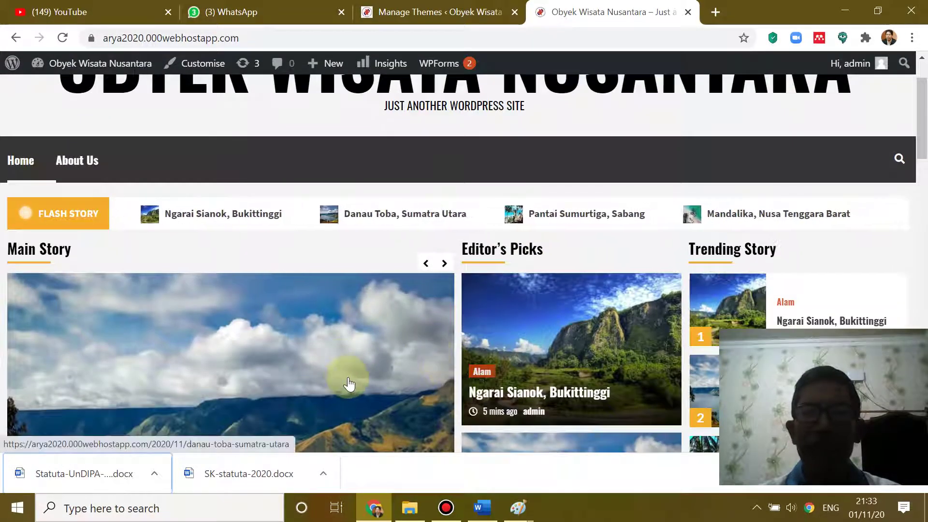
scroll(348, 385, "down", 2)
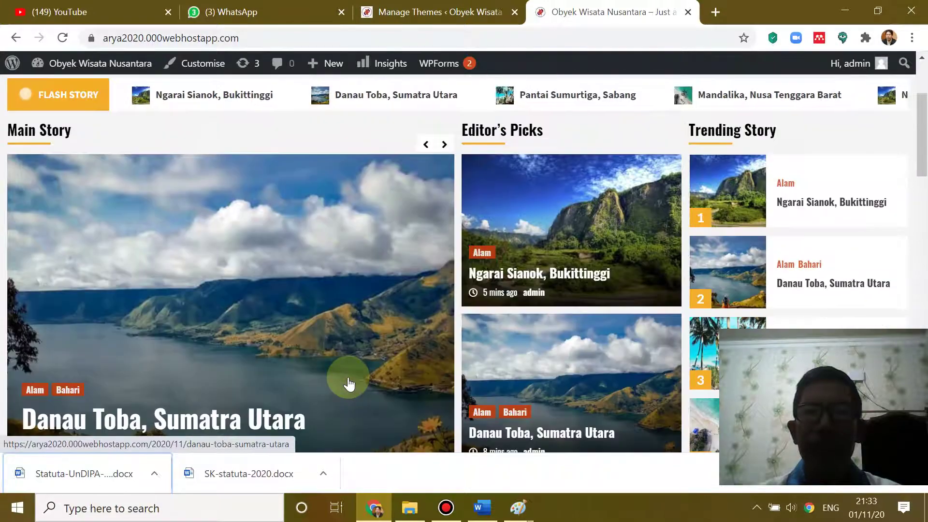
left_click(372, 18)
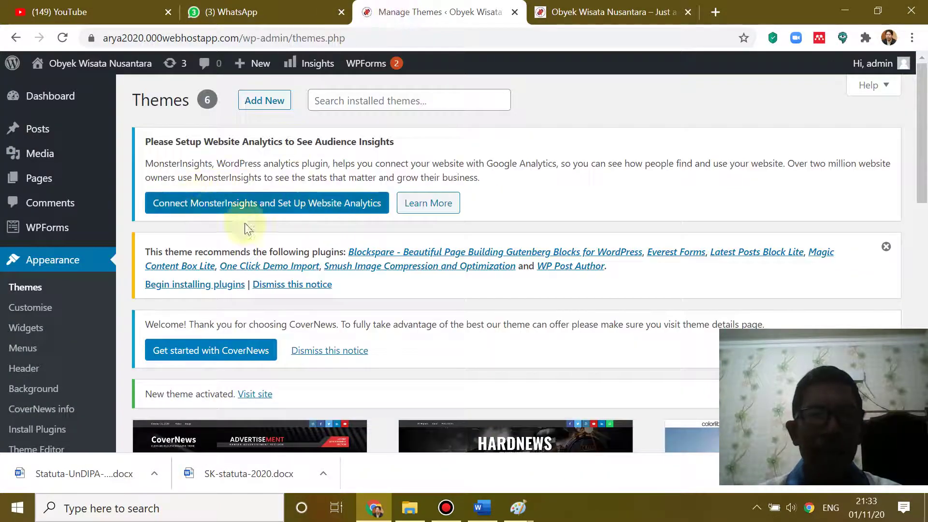
- Reload the site tab and scroll the CoverNews homepage down and back to the top
scroll(452, 242, "down", 4)
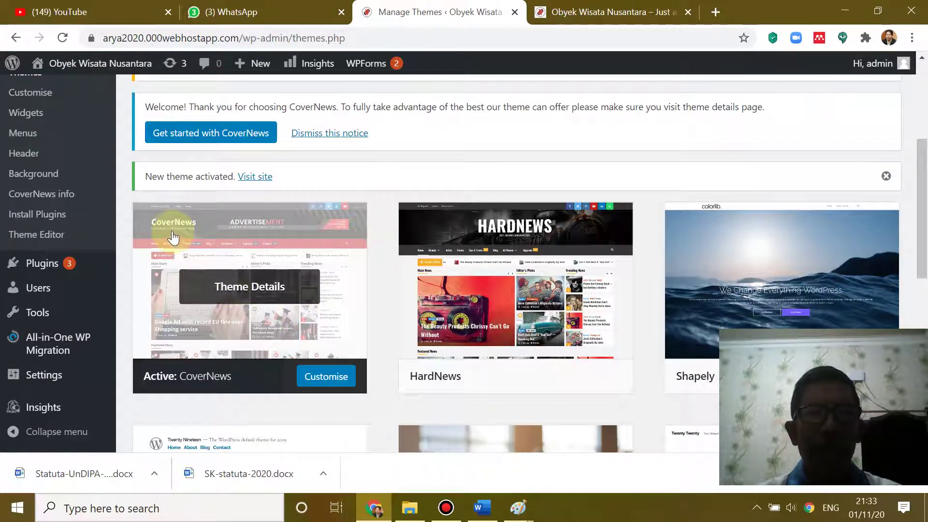
mouse_move(459, 244)
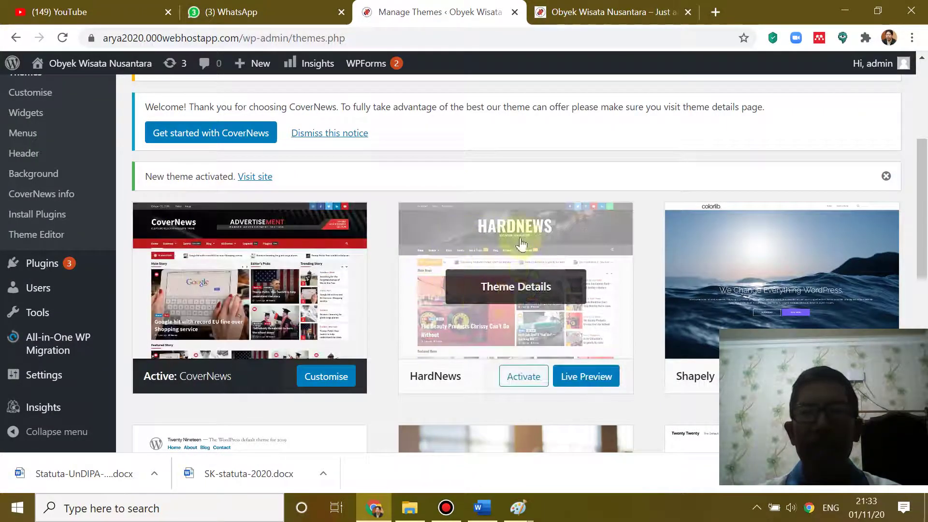
left_click(611, 12)
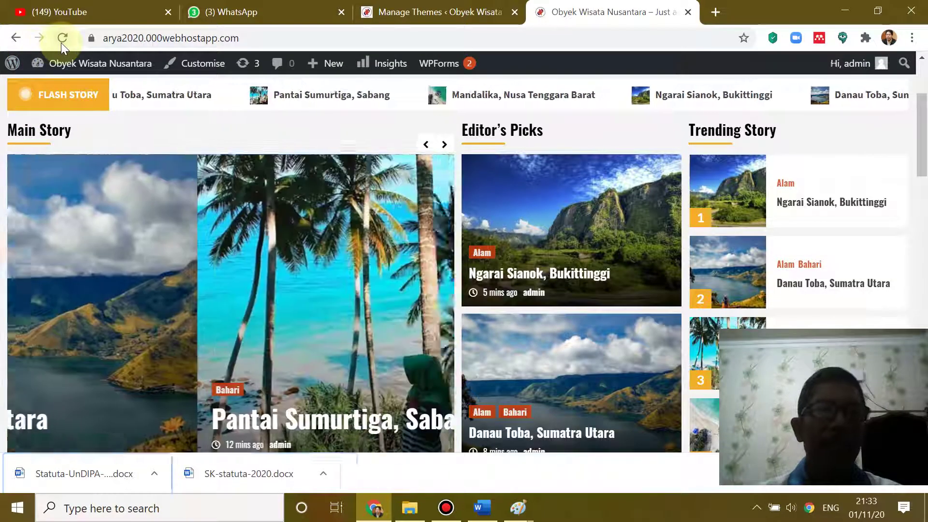
left_click(62, 41)
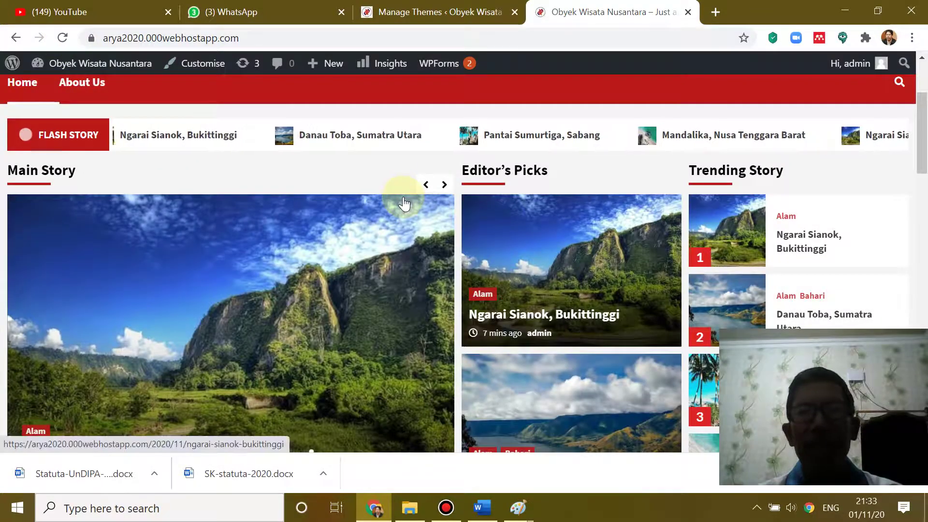
scroll(413, 201, "down", 15)
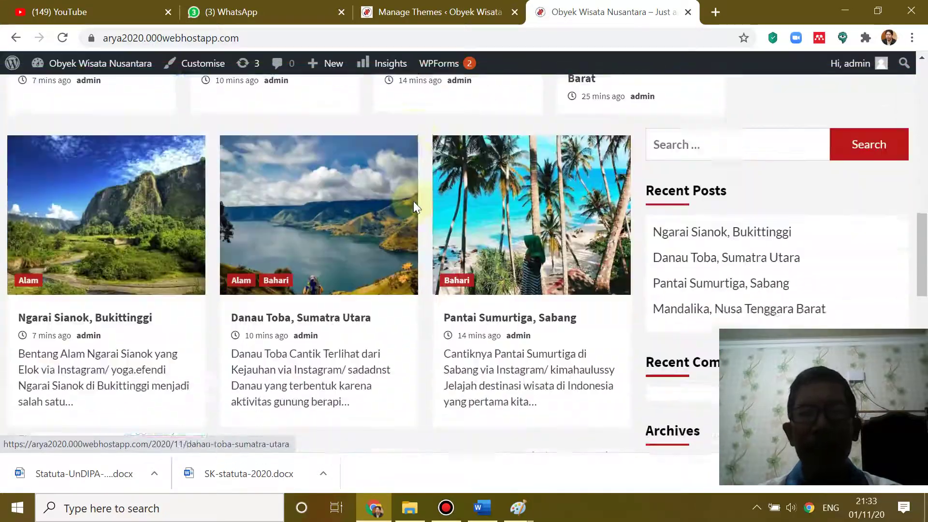
scroll(413, 201, "down", 5)
scroll(414, 201, "up", 10)
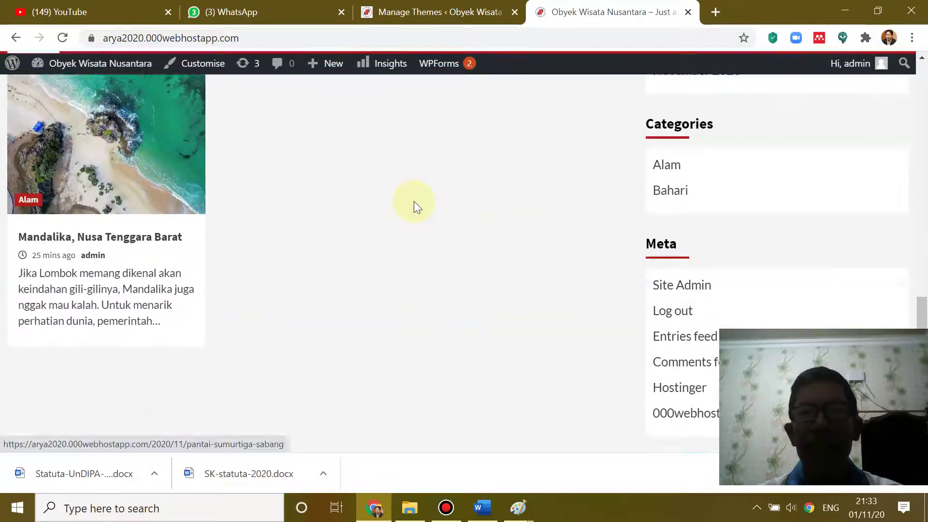
scroll(416, 203, "up", 10)
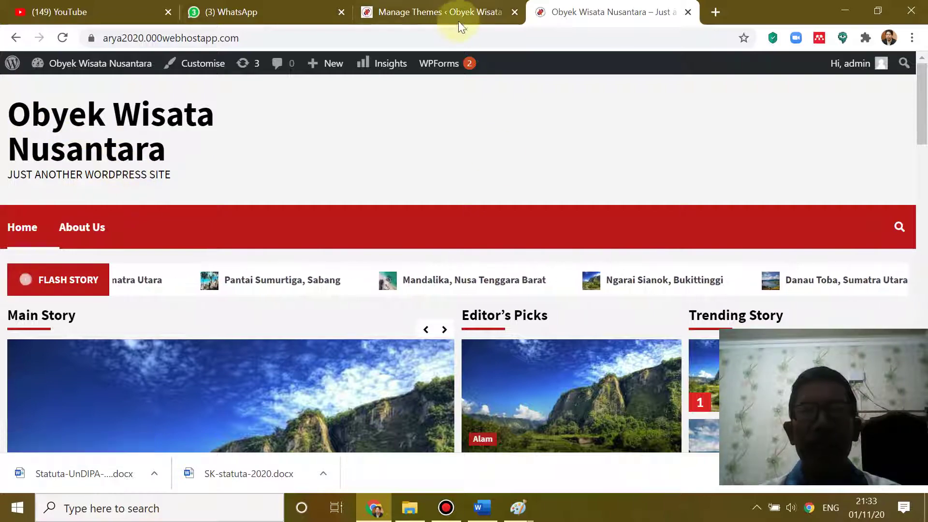
left_click(474, 19)
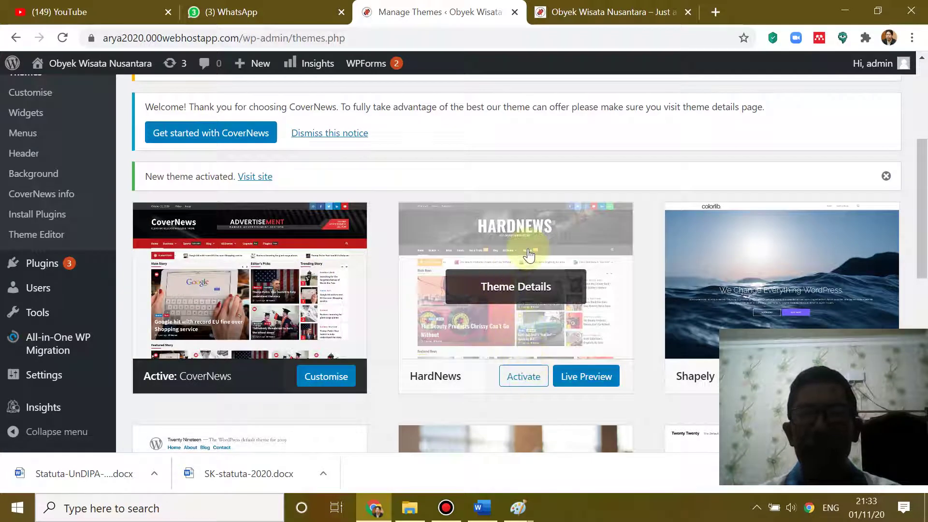
- Activate HardNews and reload the site to see its black-title, dark-navigation layout
left_click(529, 380)
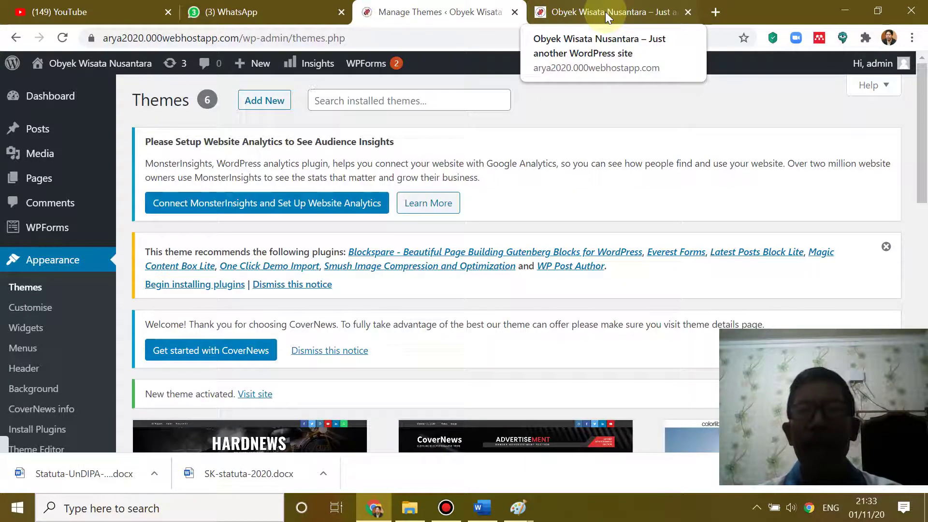
left_click(605, 11)
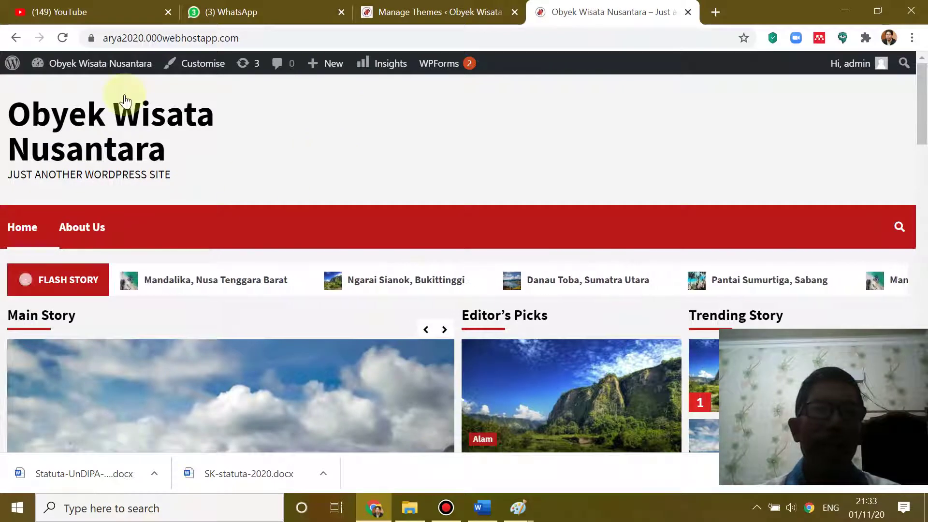
left_click(63, 38)
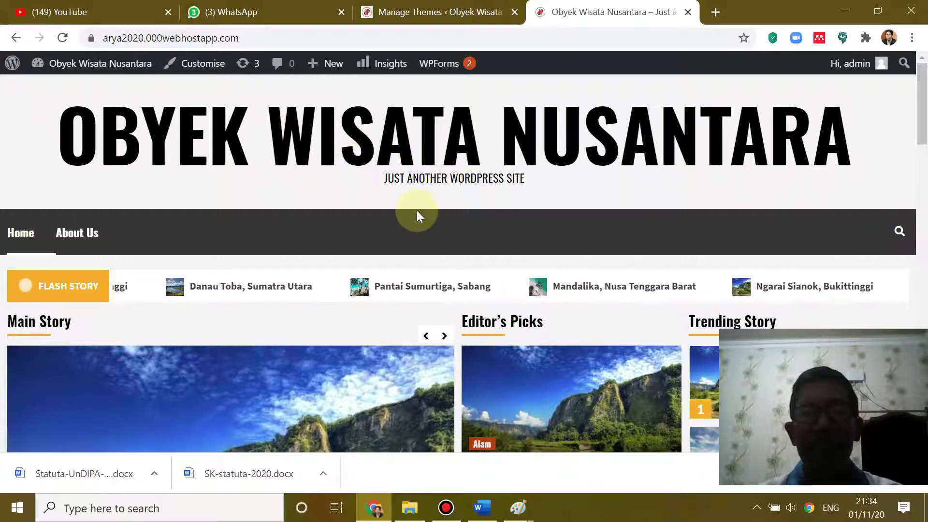
scroll(418, 215, "down", 4)
scroll(421, 207, "down", 2)
scroll(423, 194, "down", 12)
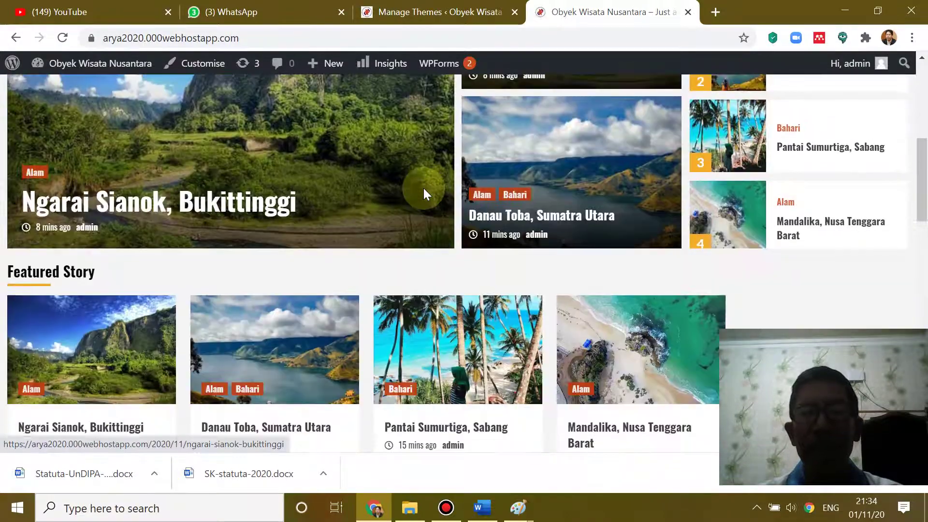
scroll(424, 195, "down", 10)
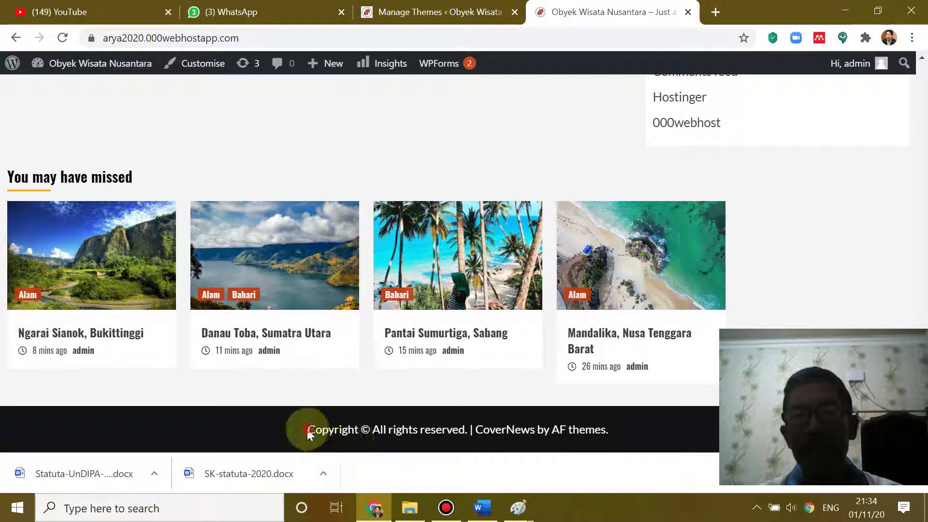
- Select the footer copyright line, then open the Ngarai Sianok, Bukittinggi post from its featured image
left_click_drag(307, 431, 615, 479)
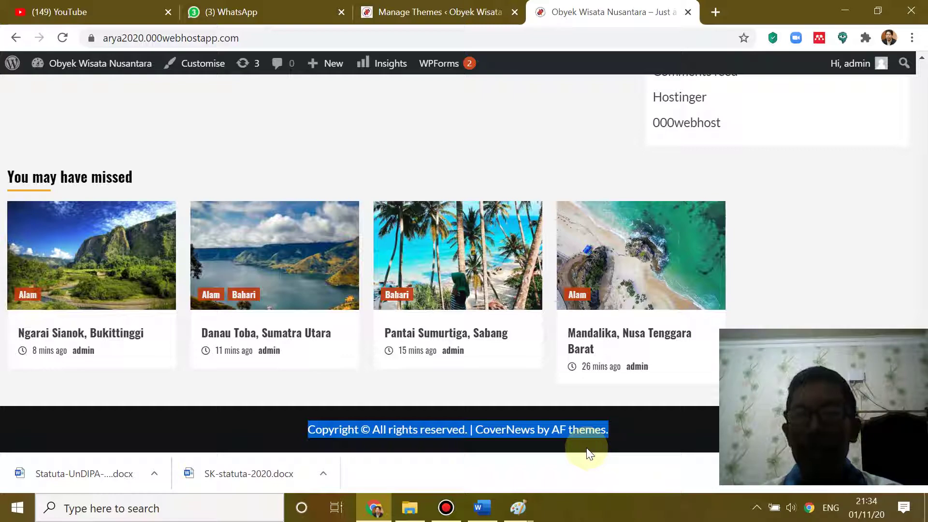
scroll(518, 326, "up", 15)
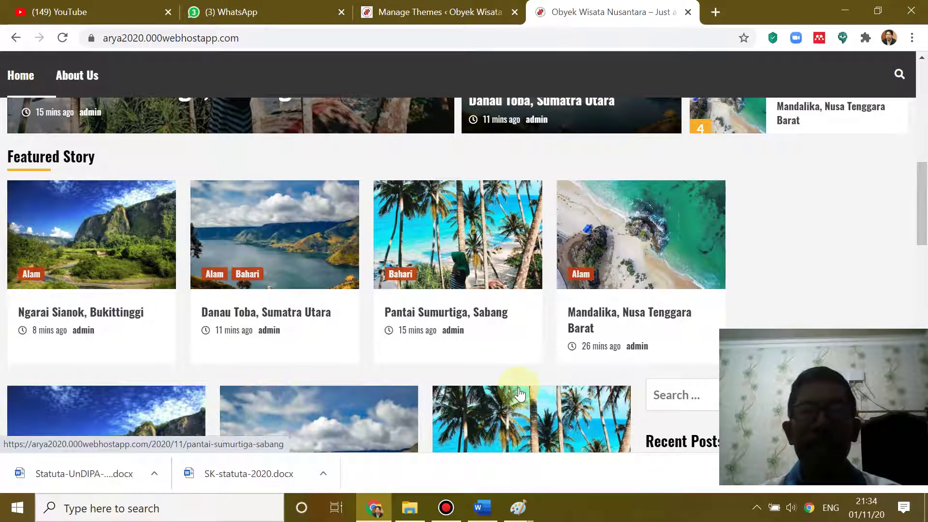
scroll(580, 312, "up", 1)
scroll(580, 312, "up", 4)
scroll(579, 310, "down", 4)
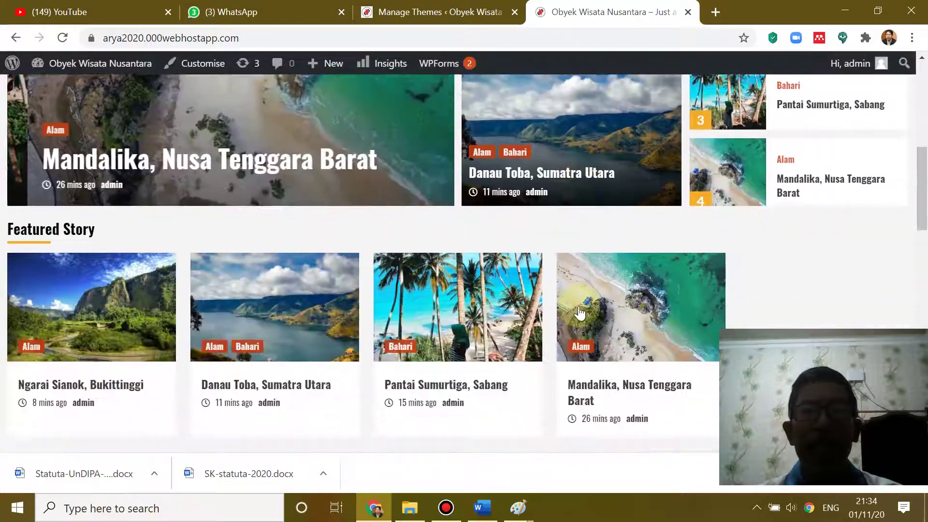
scroll(579, 314, "down", 3)
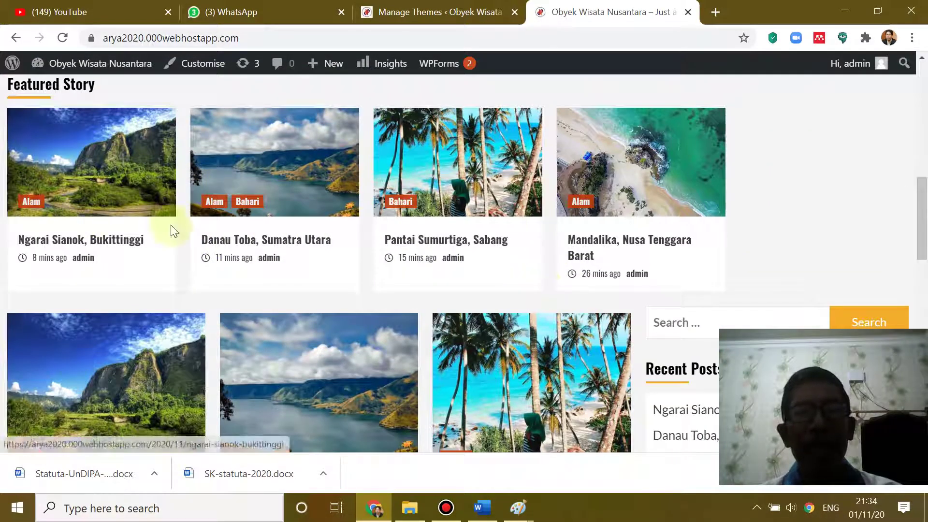
scroll(238, 236, "up", 4)
scroll(218, 261, "down", 3)
left_click(105, 264)
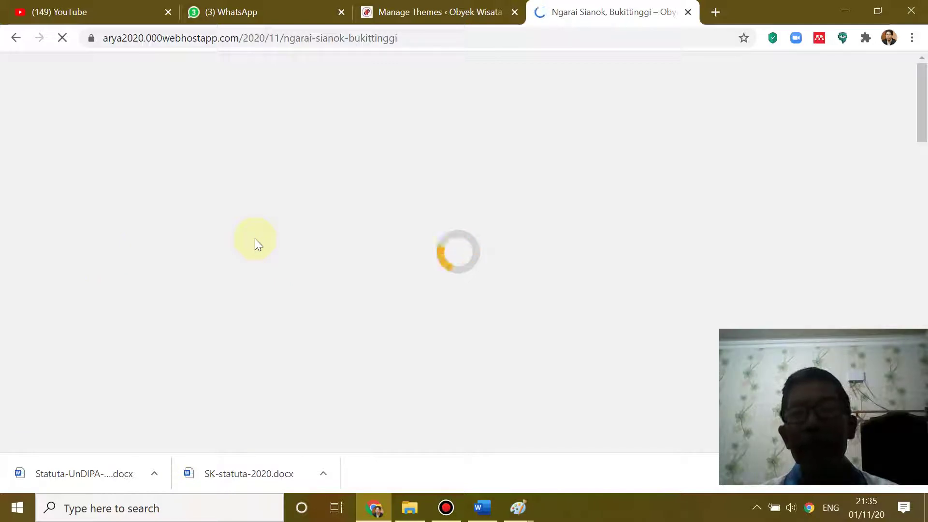
- Read the Ngarai Sianok post, selecting its caption and body paragraph, then clearing the selection
scroll(254, 239, "down", 8)
scroll(260, 238, "down", 8)
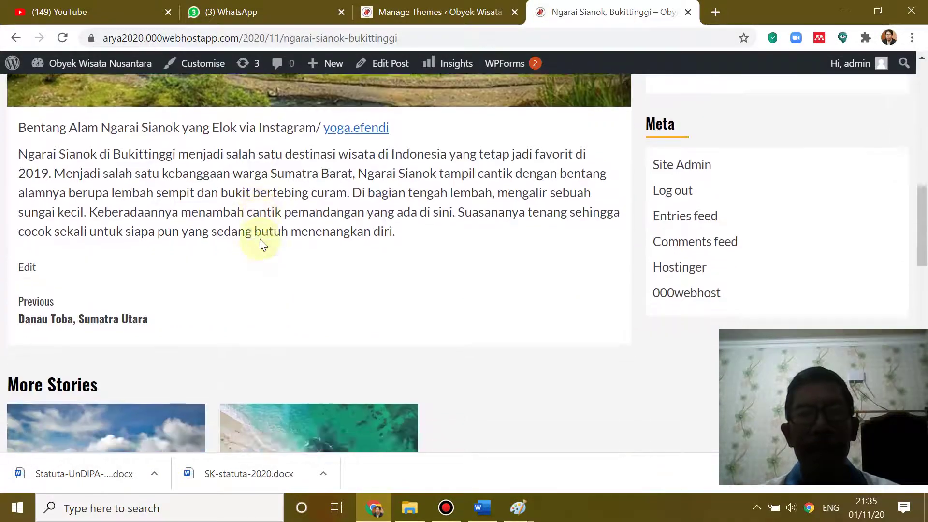
scroll(260, 239, "up", 15)
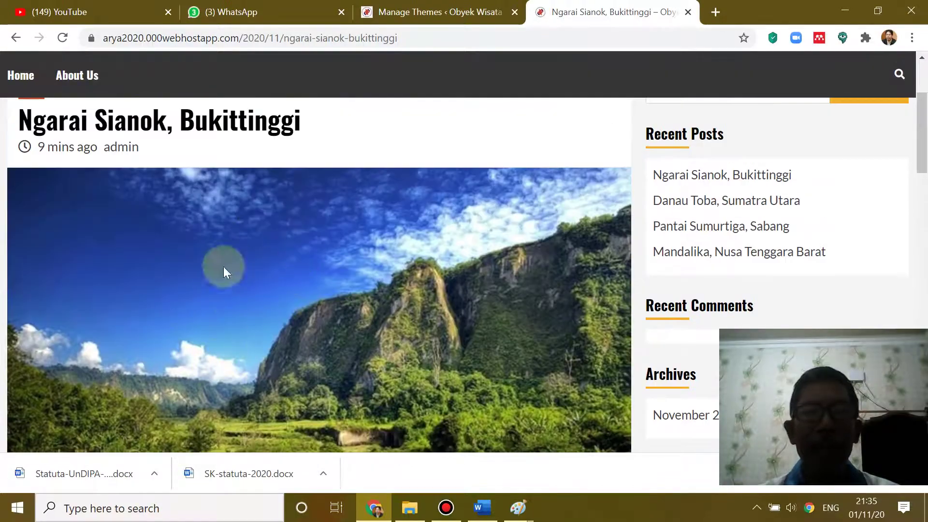
scroll(378, 325, "down", 6)
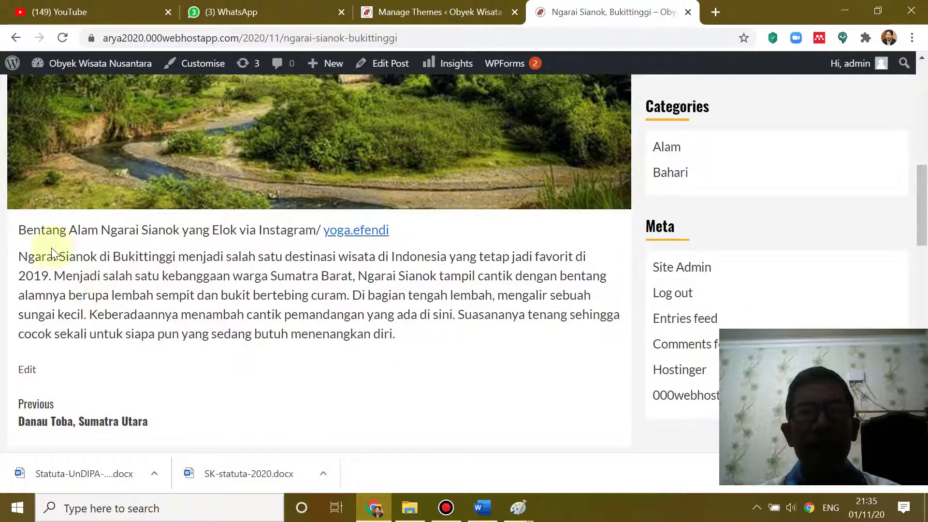
left_click(19, 230)
left_click_drag(63, 251, 515, 334)
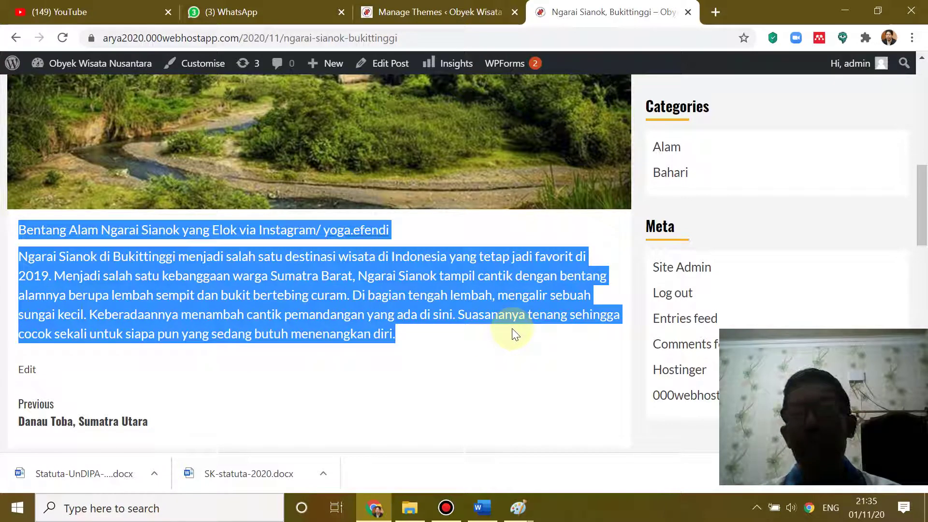
left_click(468, 366)
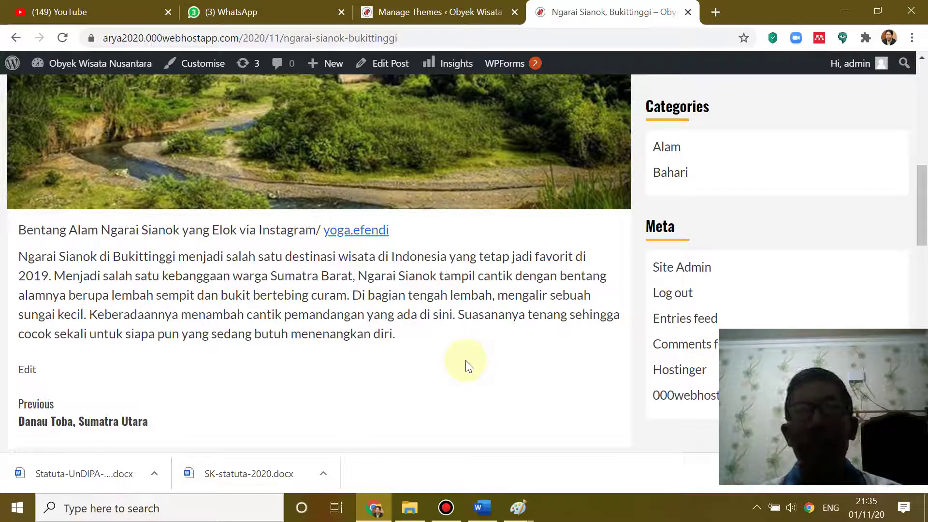
- Open the About Us page and scroll through its table of details
scroll(468, 362, "up", 5)
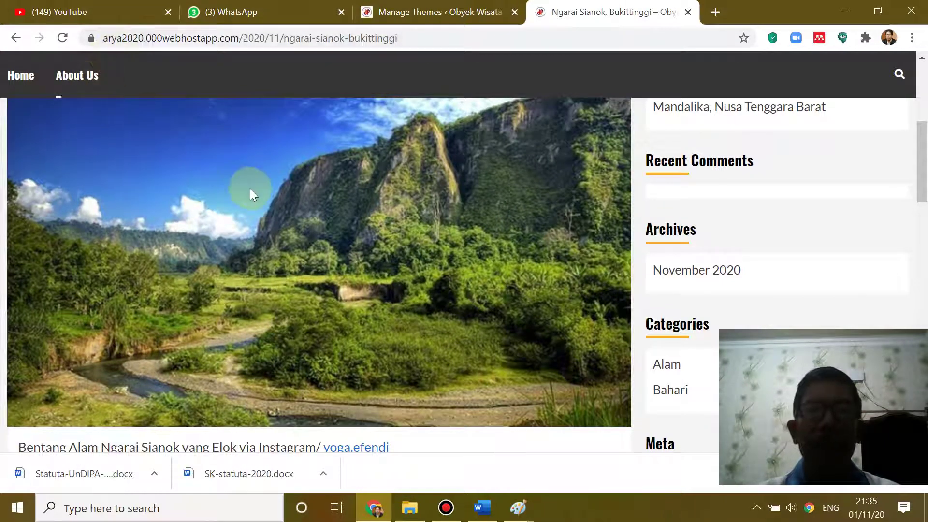
scroll(251, 191, "up", 3)
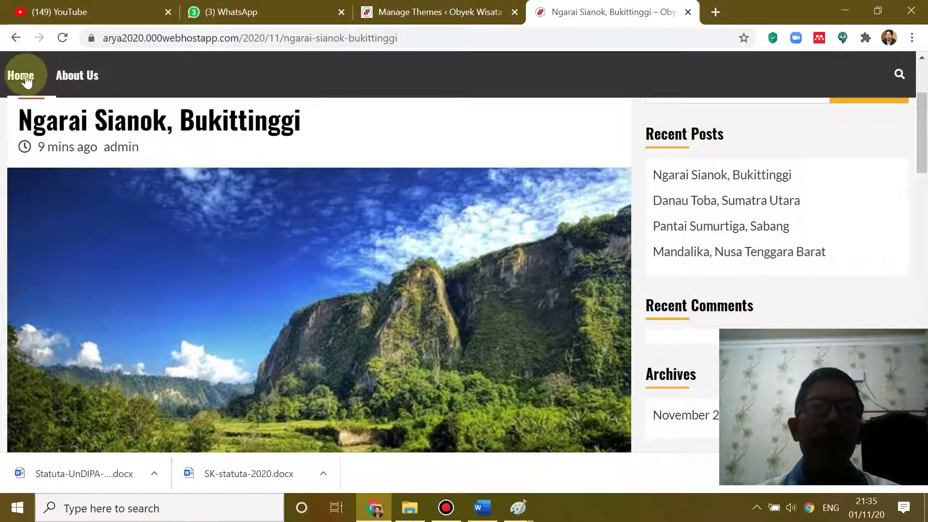
left_click(72, 82)
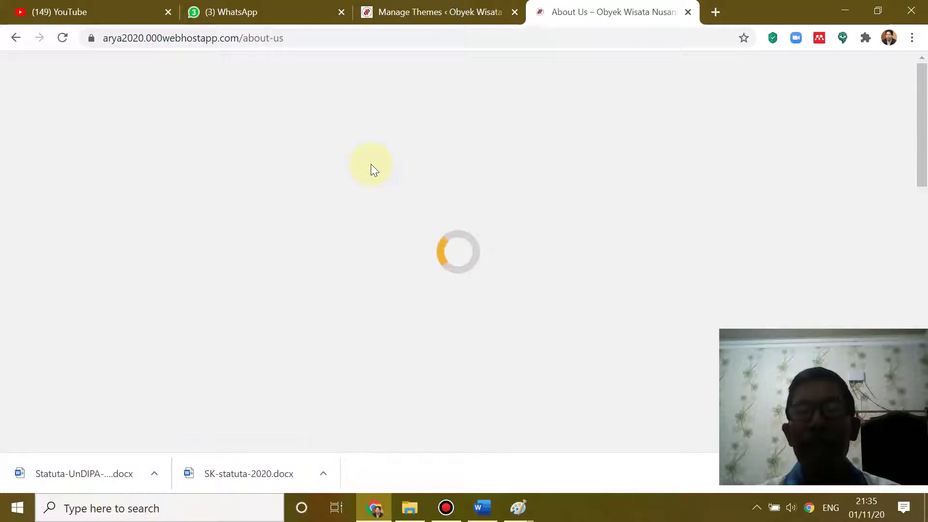
scroll(371, 164, "down", 8)
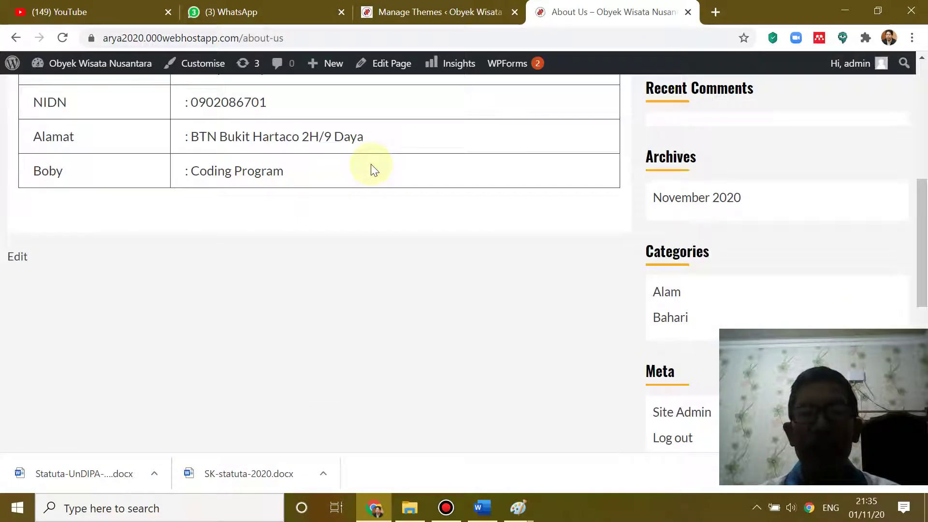
scroll(371, 165, "down", 9)
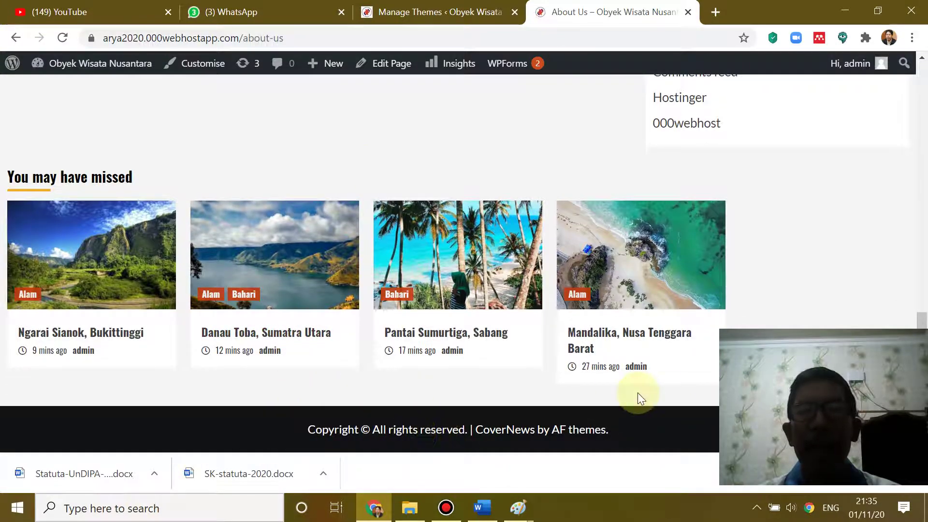
scroll(379, 256, "up", 15)
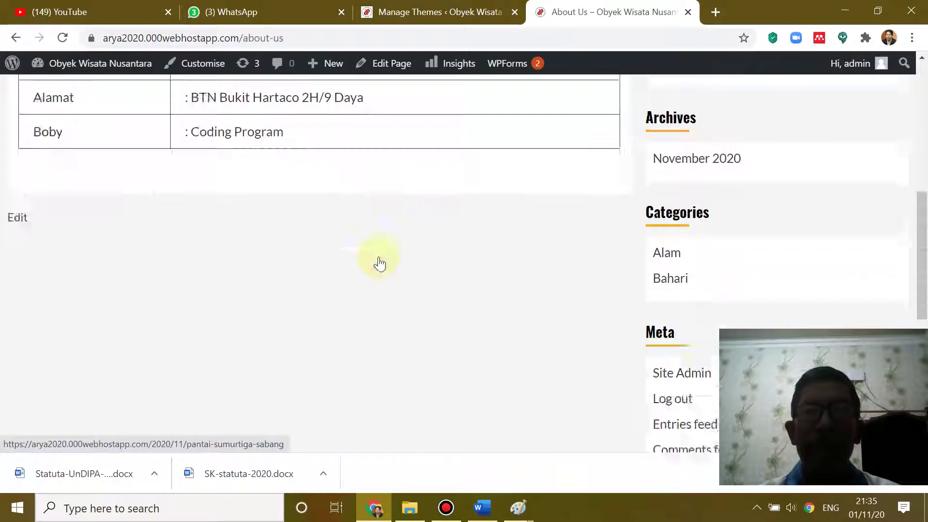
- Return to Manage Themes and open Customise on the active HardNews card
left_click(406, 16)
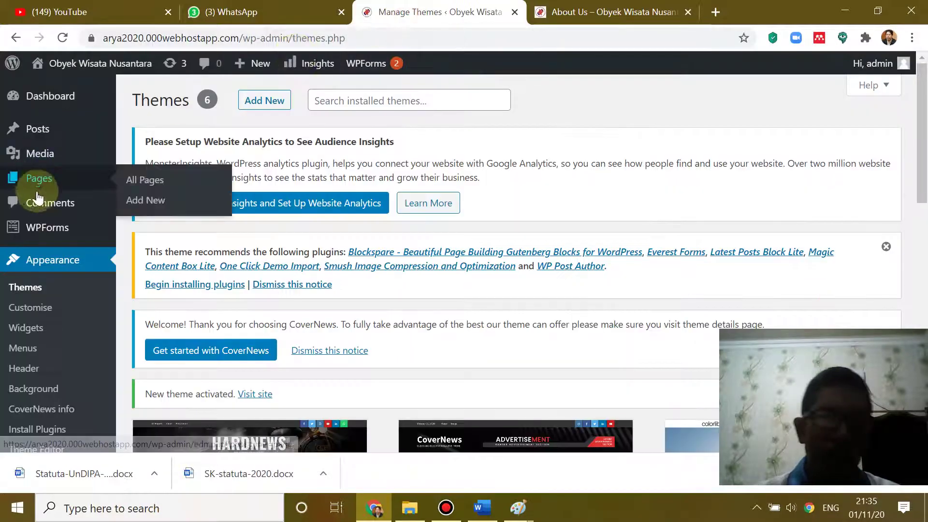
scroll(333, 249, "down", 4)
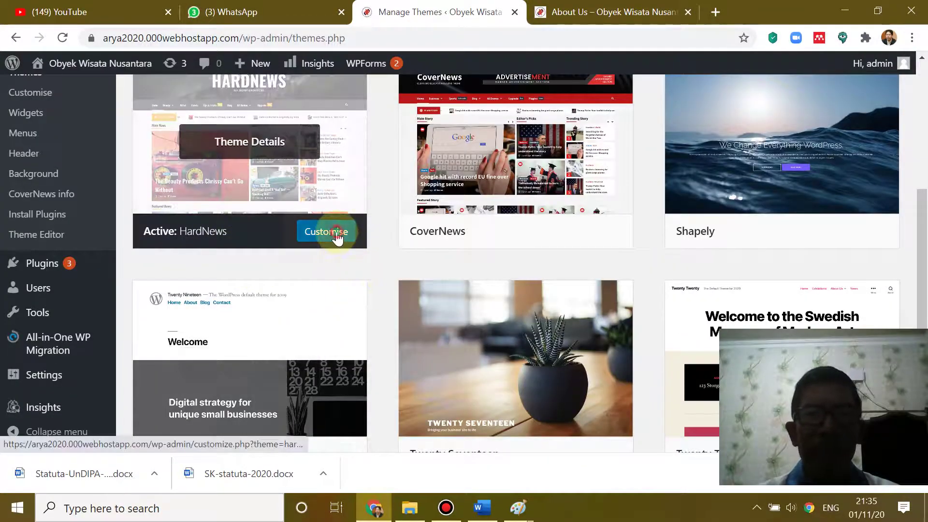
left_click(337, 237)
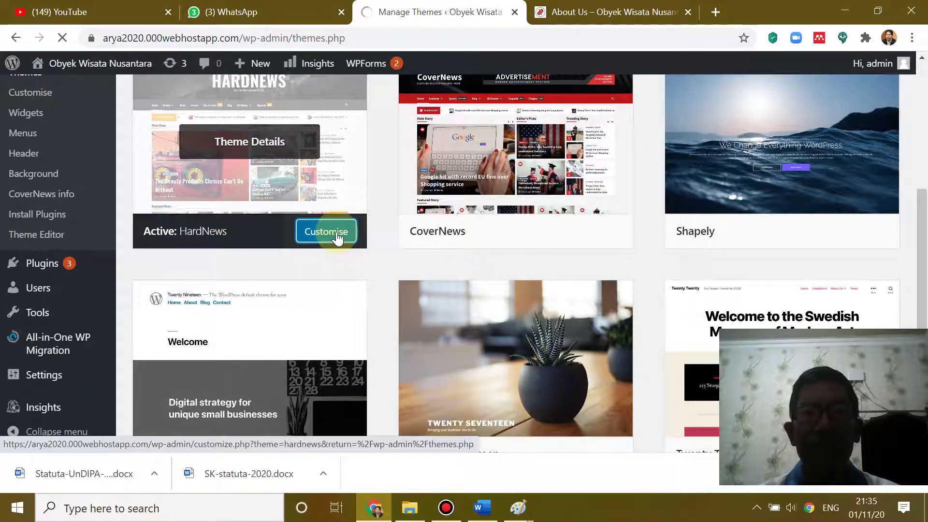
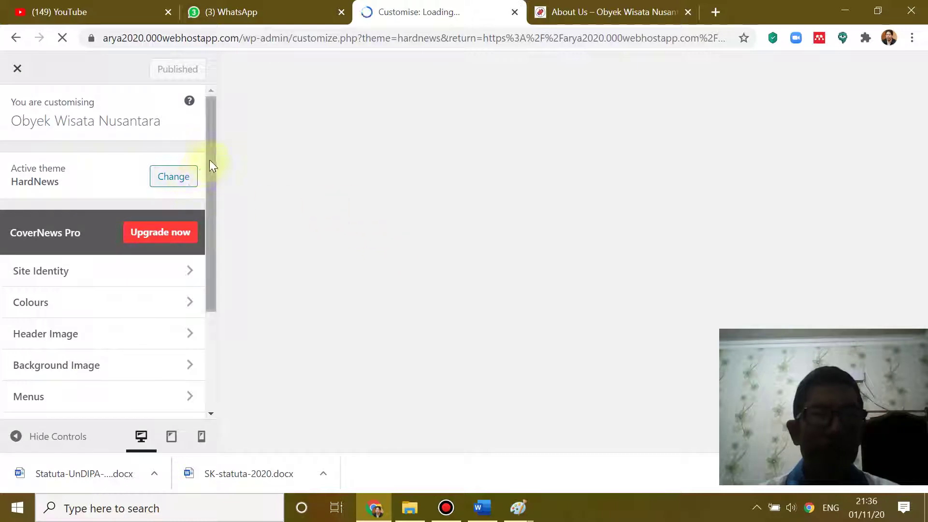
- Scroll down the HardNews Customizer sidebar and open its Theme Options section
scroll(203, 184, "down", 1)
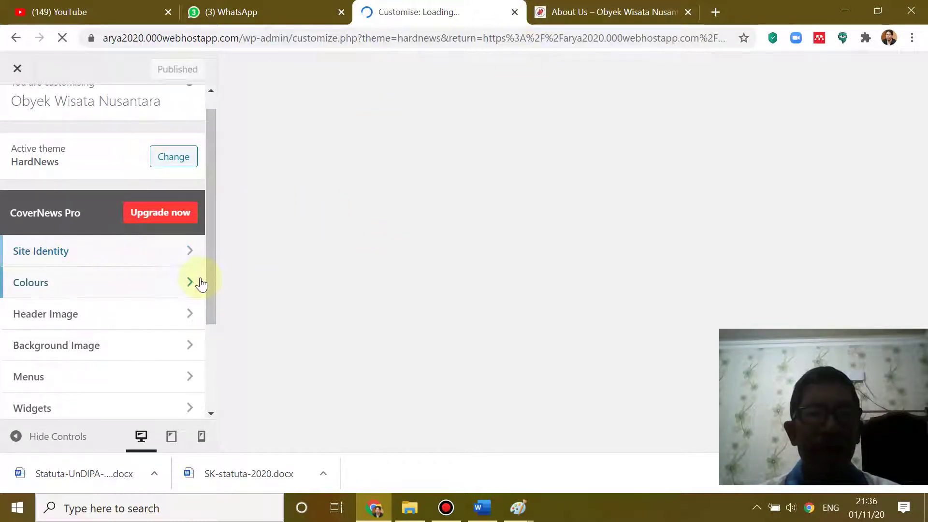
left_click_drag(210, 266, 207, 345)
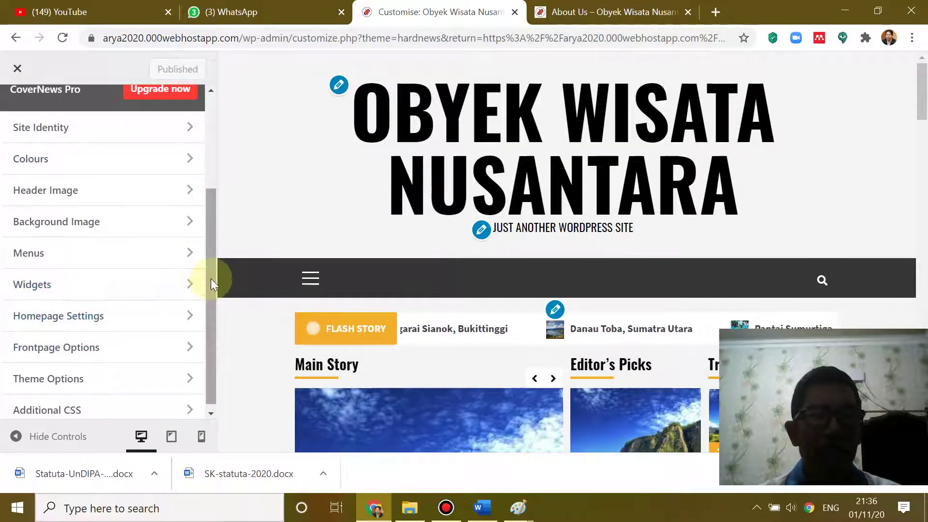
left_click_drag(211, 279, 206, 321)
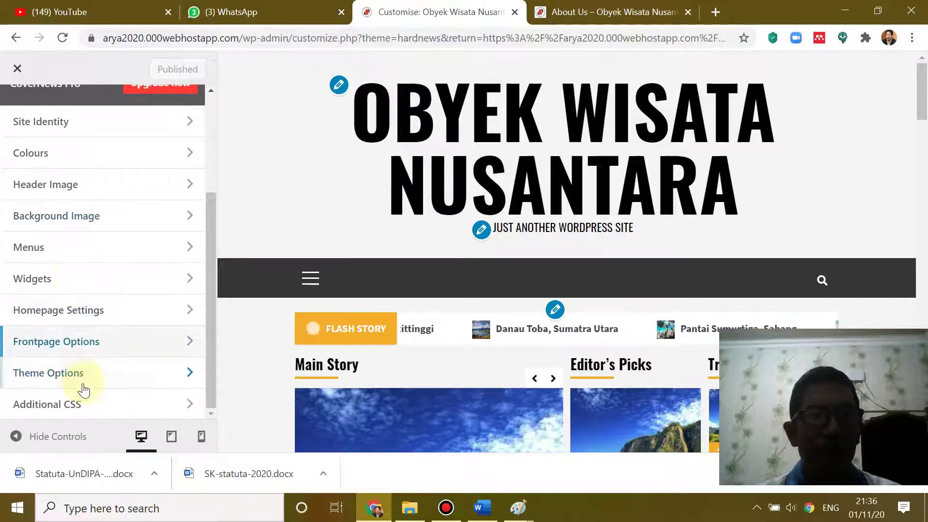
left_click(177, 374)
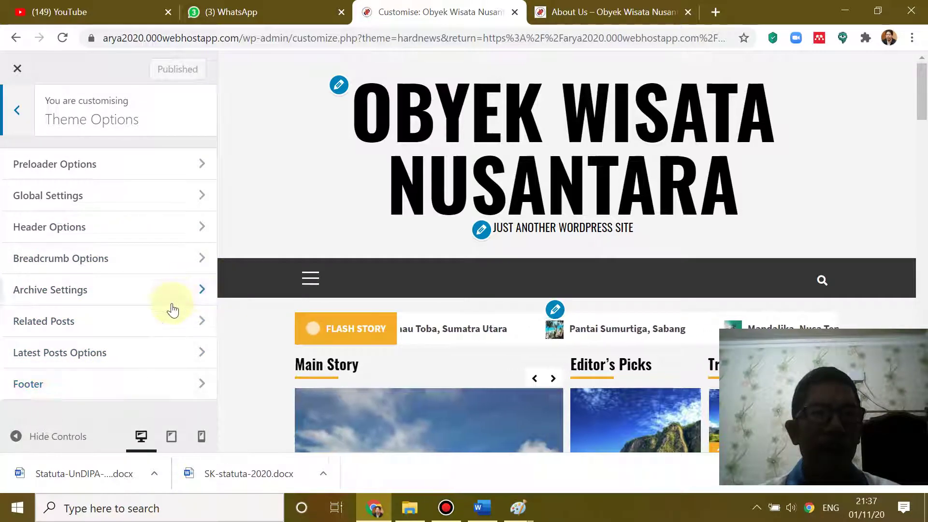
- Set the Footer Copyright Text to a 2020 line with the owner's name and ID, publish, then exit
left_click(78, 384)
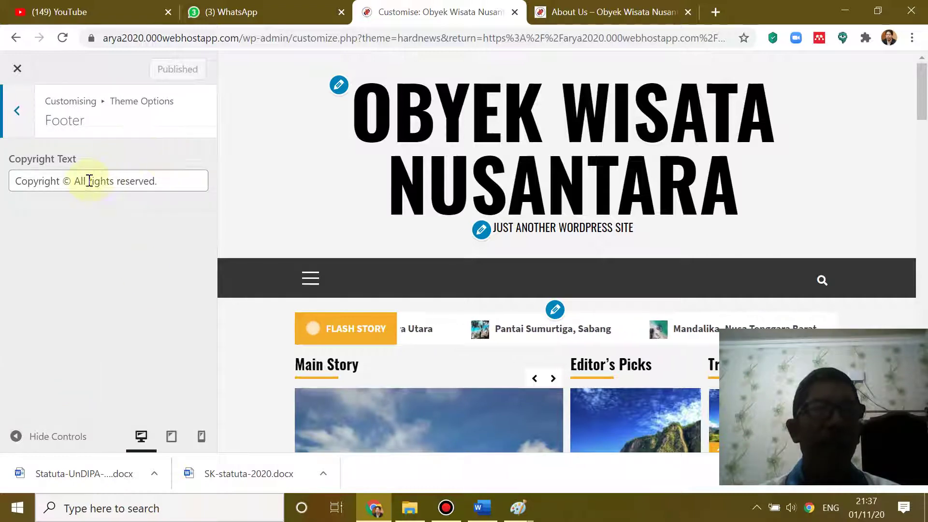
left_click(74, 181)
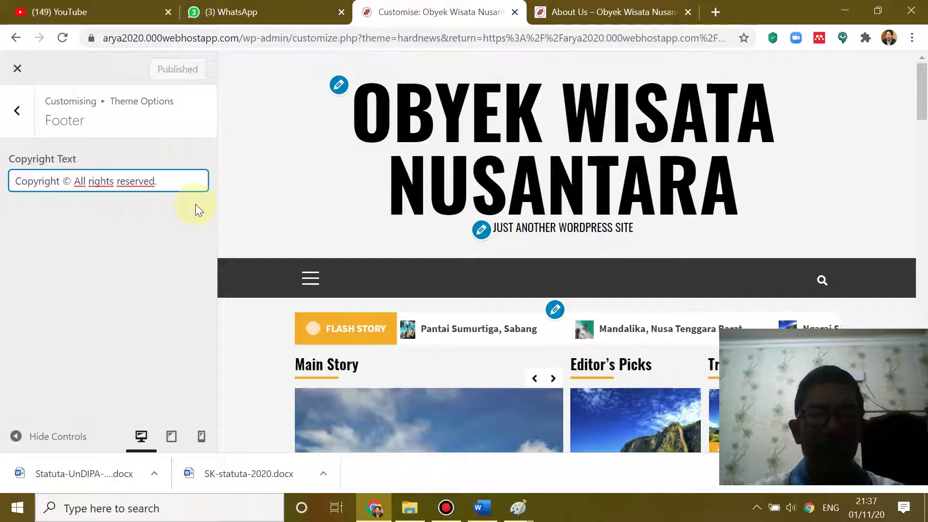
type("2020")
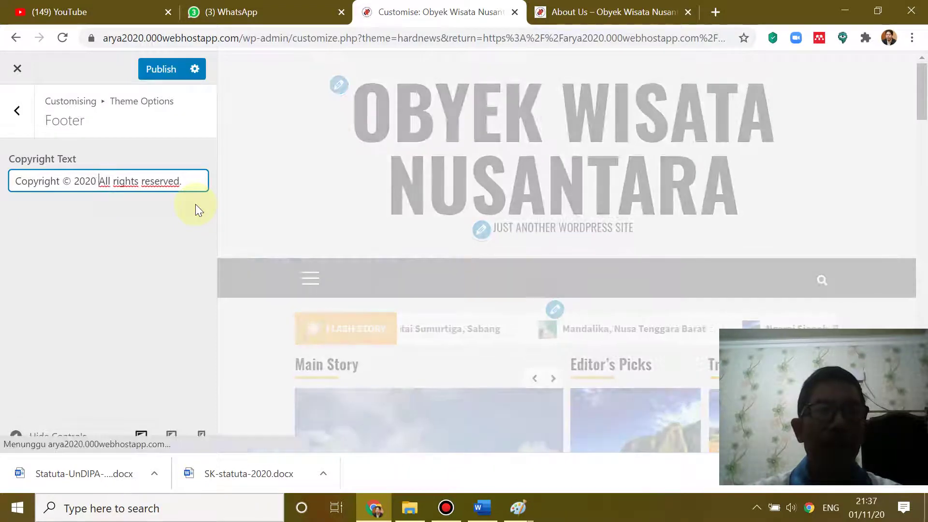
key("shift+End")
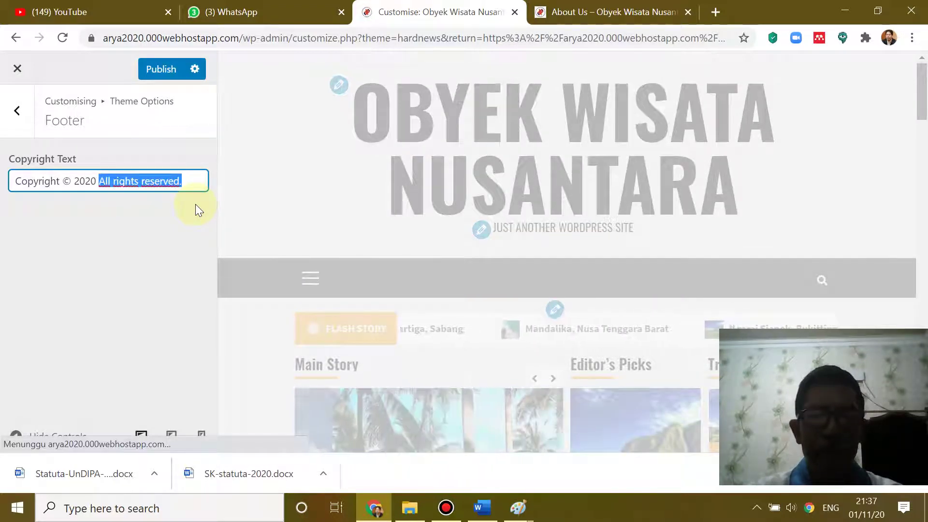
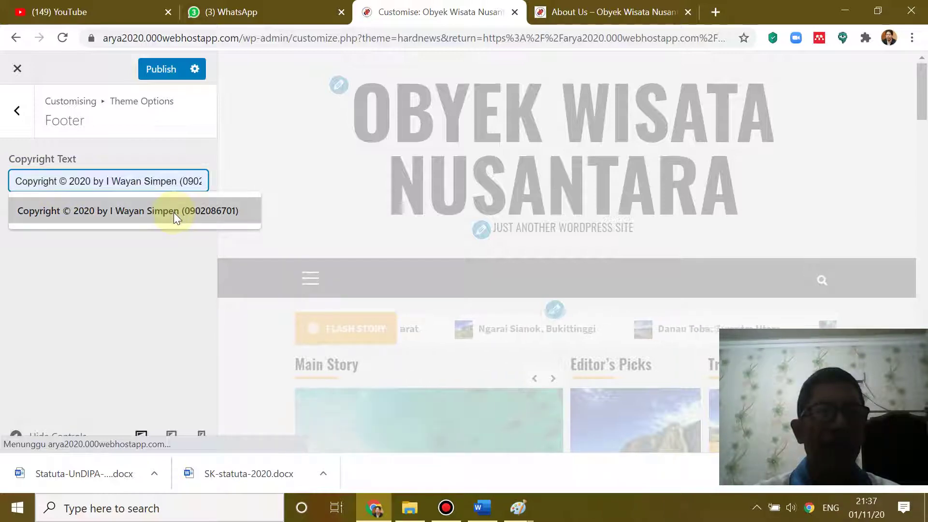
left_click(173, 213)
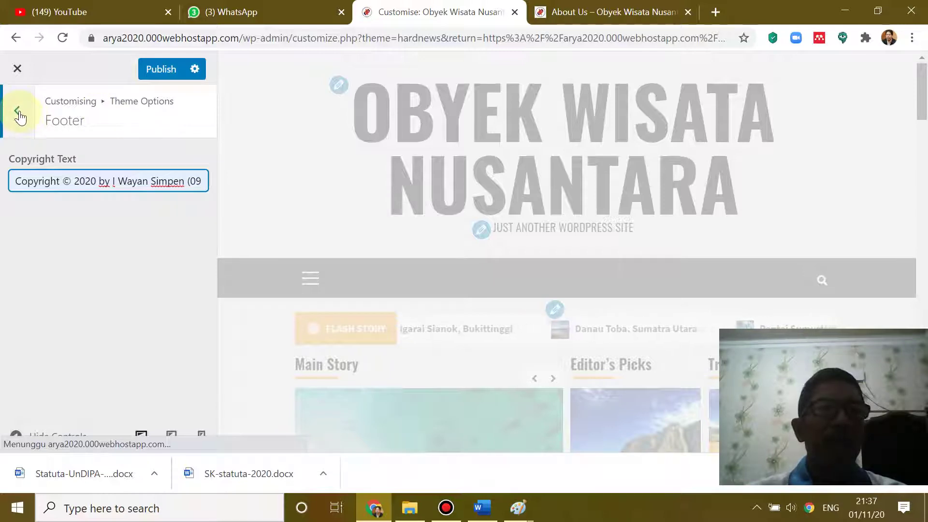
left_click(163, 70)
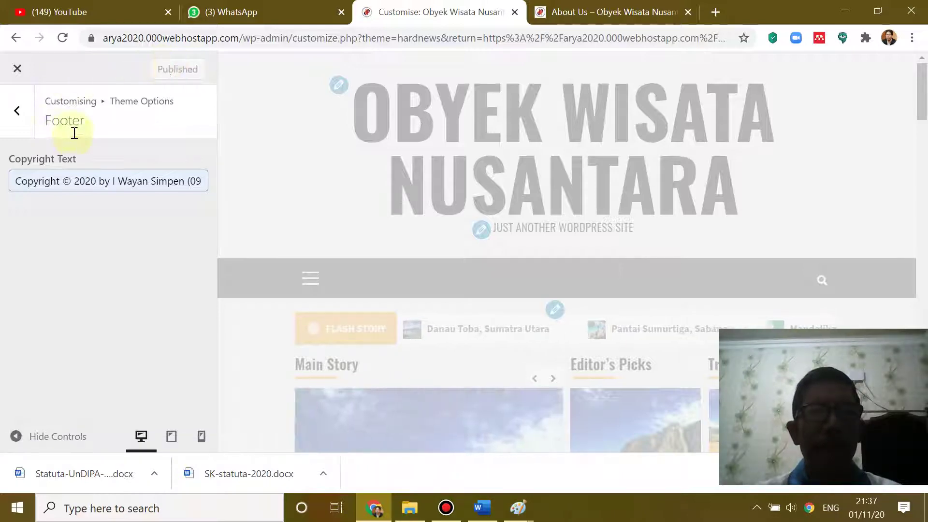
left_click(18, 69)
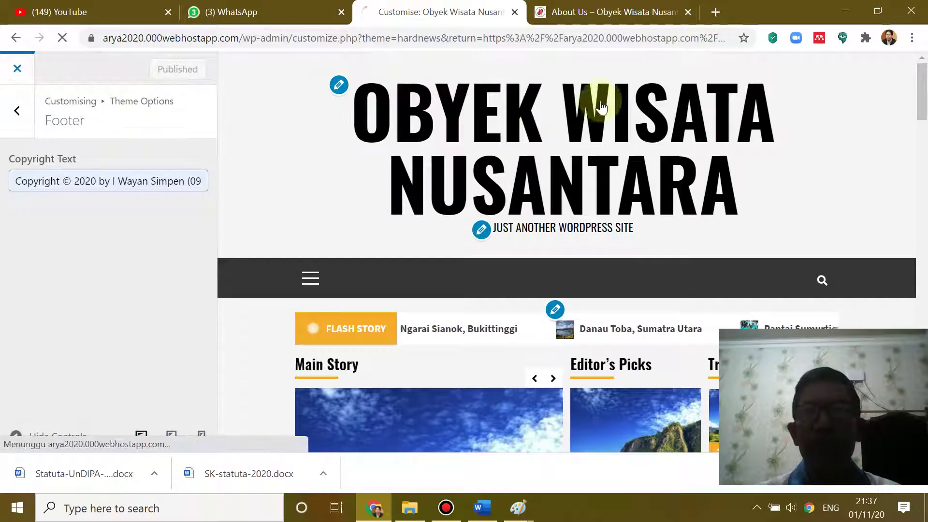
- Reload the About Us page to confirm the footer's new 2020 copyright line, then return to the top
left_click(594, 7)
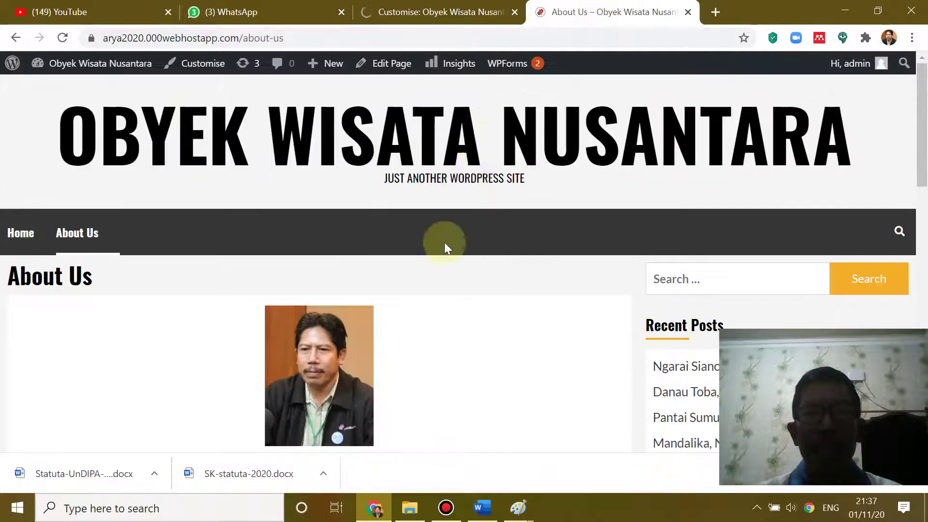
scroll(445, 244, "down", 5)
scroll(445, 245, "down", 5)
scroll(443, 241, "up", 10)
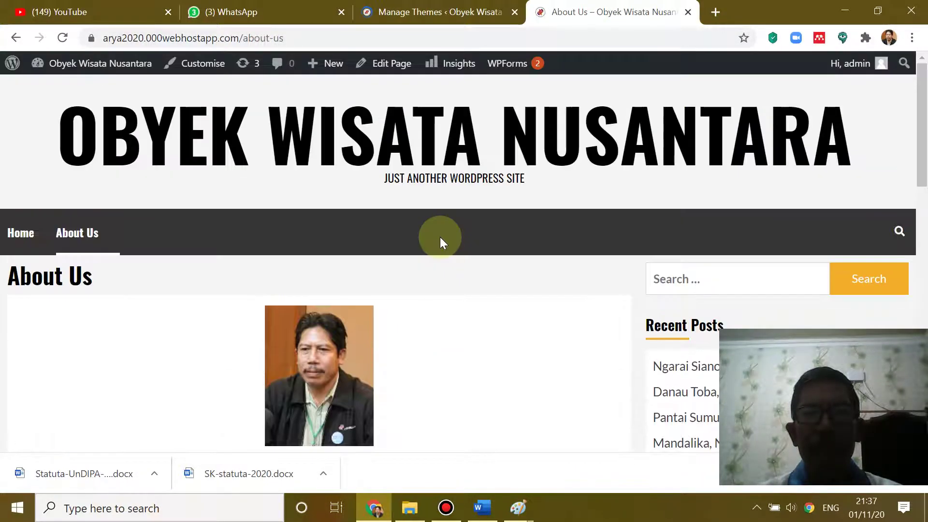
scroll(440, 237, "down", 6)
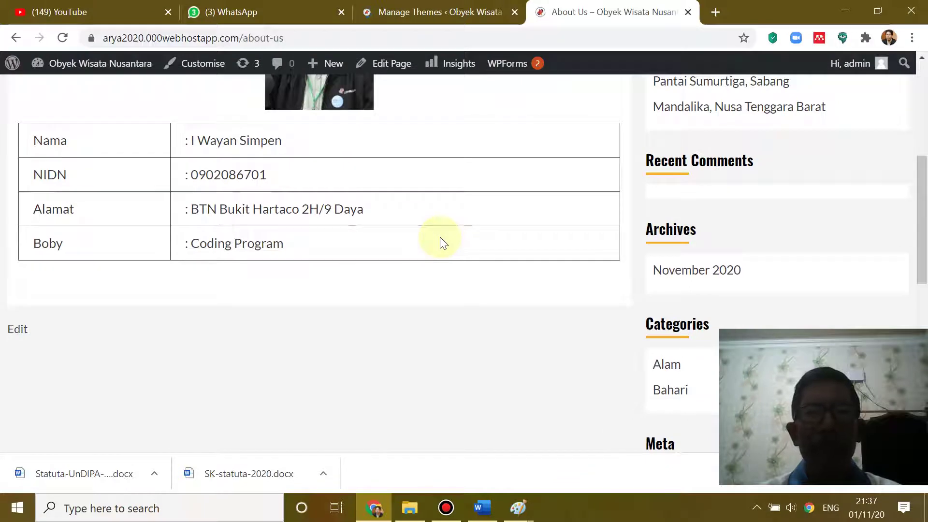
scroll(370, 219, "down", 10)
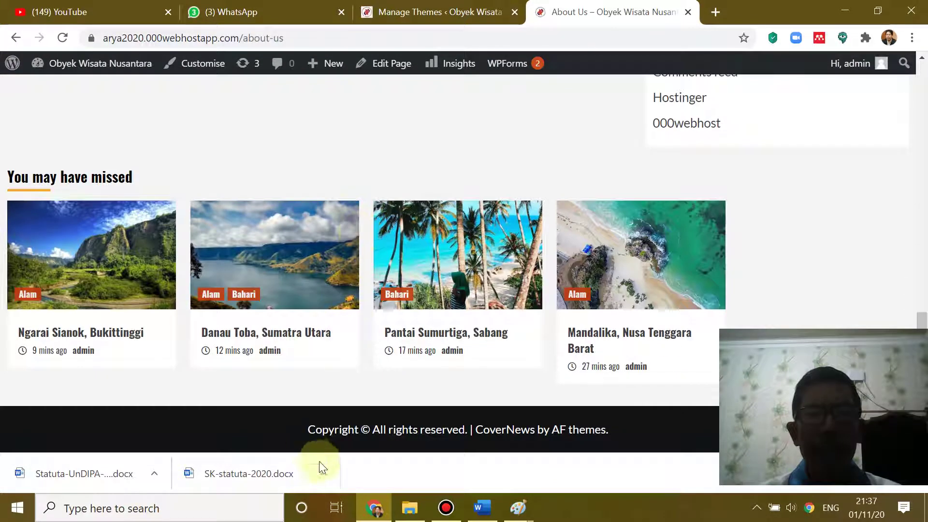
left_click(63, 37)
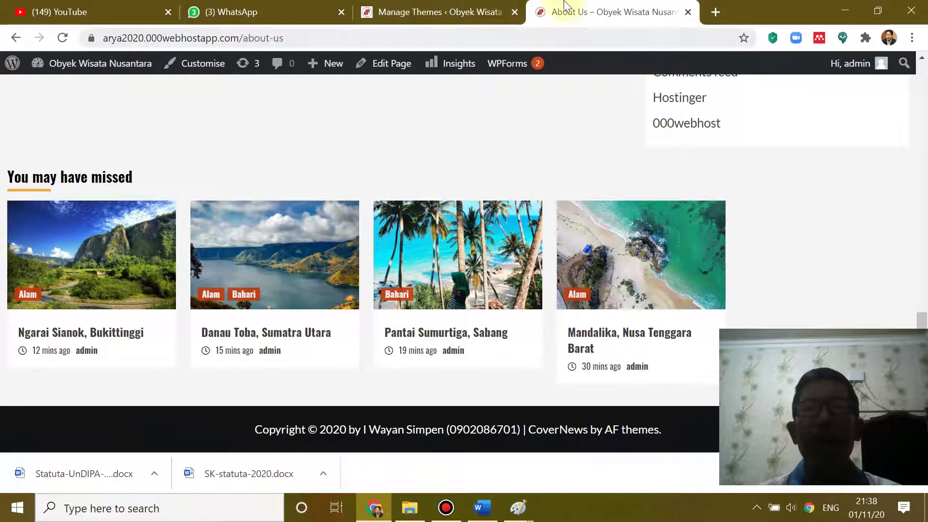
scroll(381, 216, "up", 15)
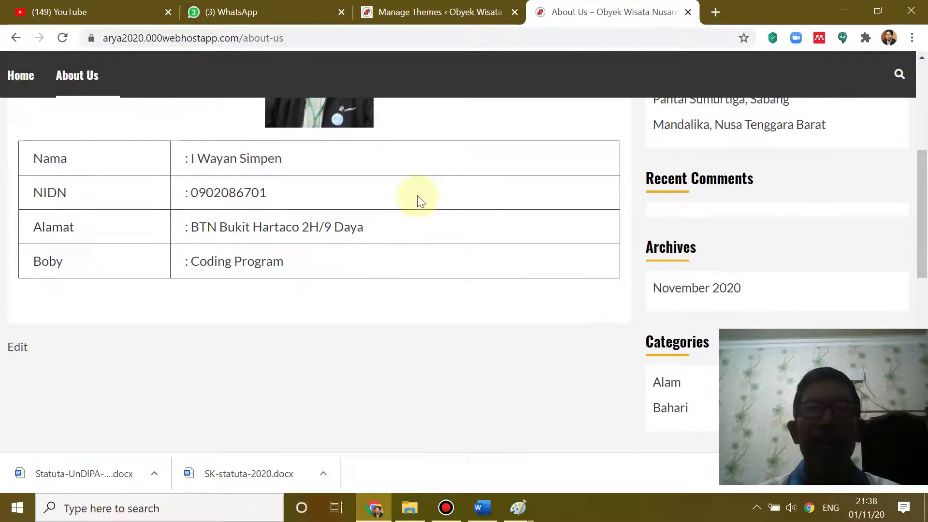
scroll(420, 187, "up", 1)
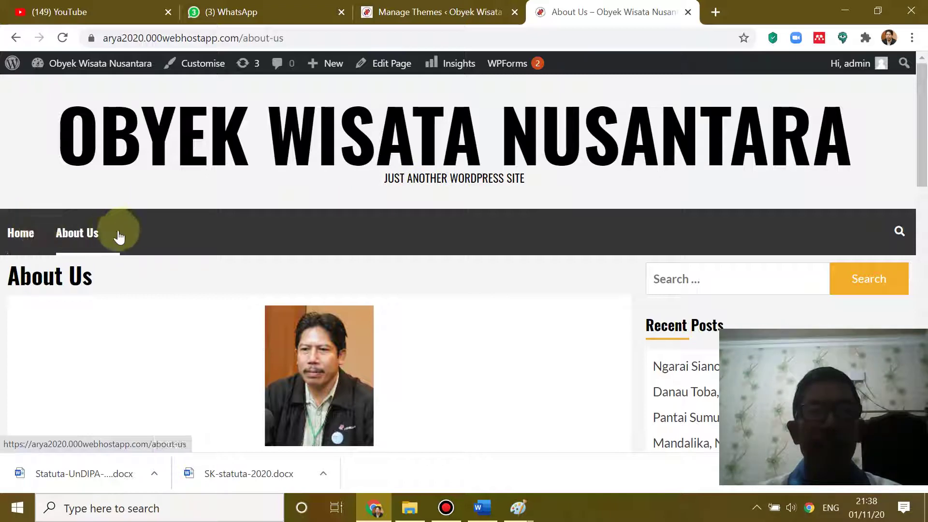
left_click(28, 236)
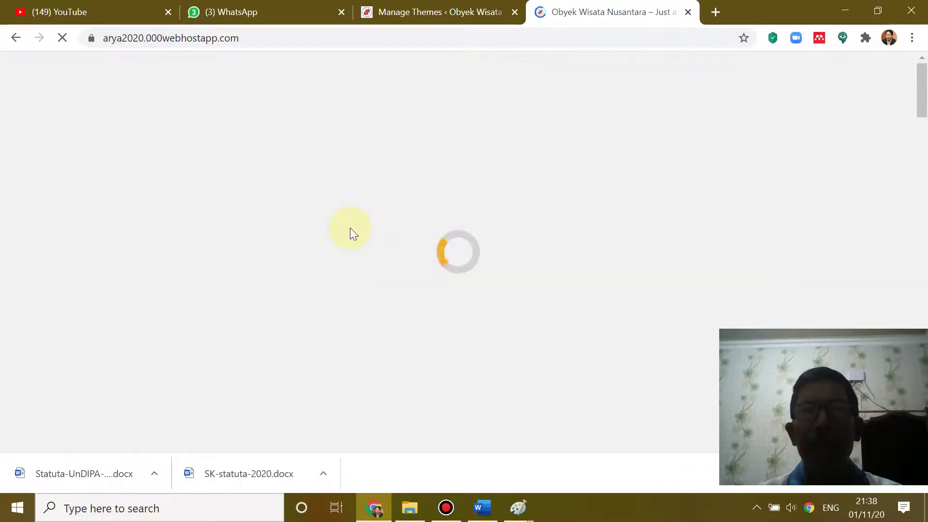
scroll(350, 228, "down", 8)
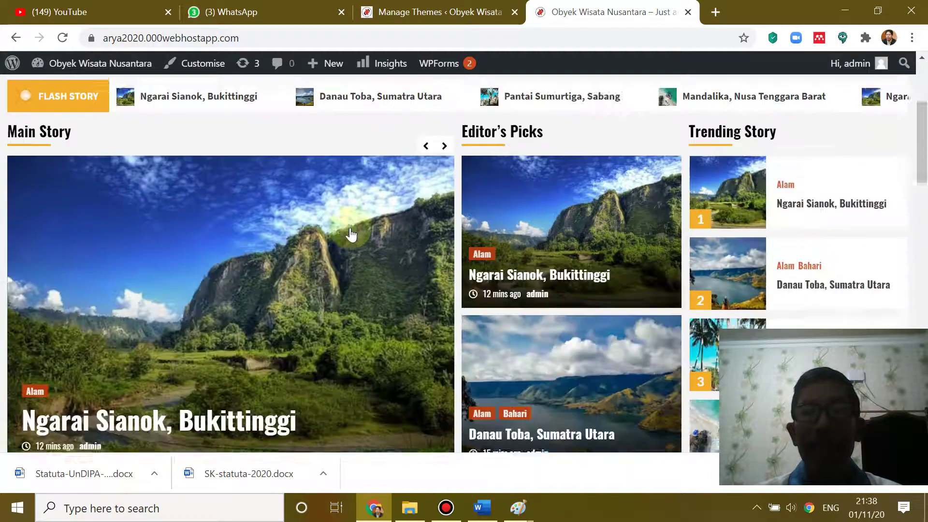
scroll(350, 228, "down", 4)
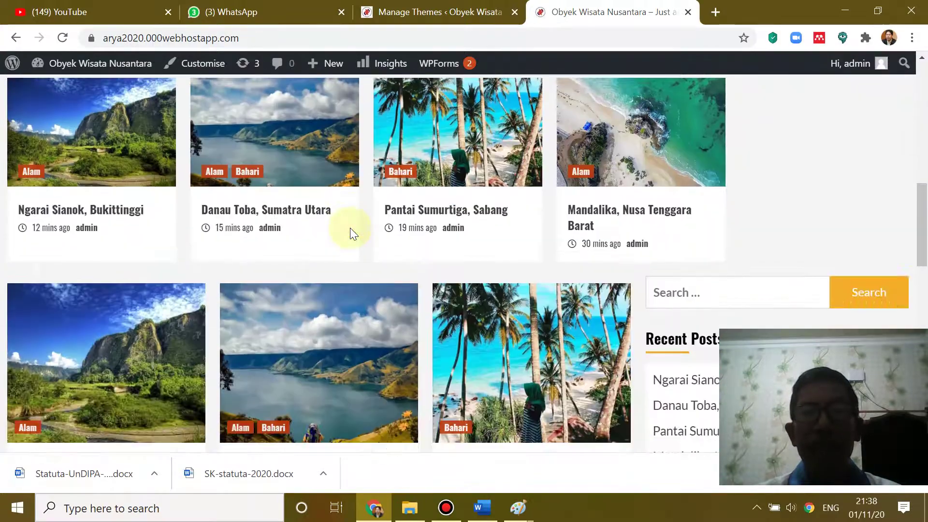
scroll(350, 228, "up", 3)
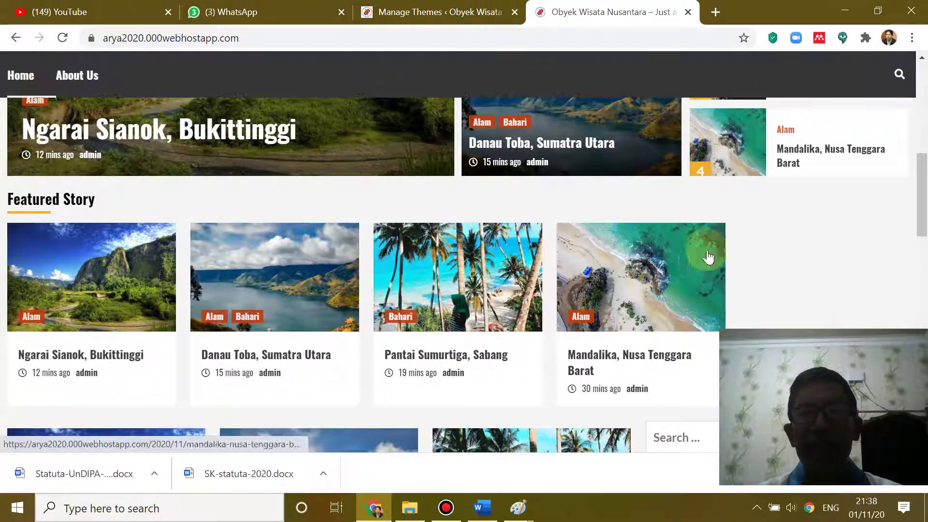
left_click(618, 300)
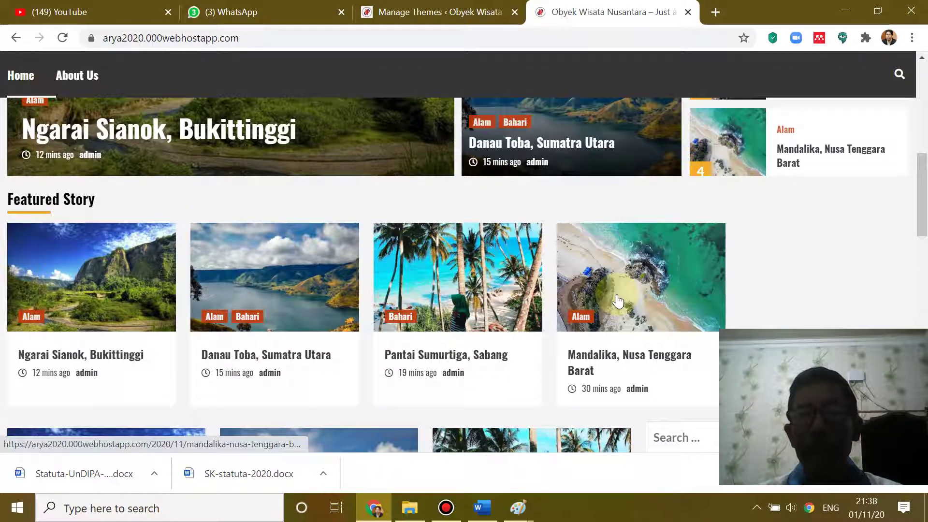
scroll(618, 300, "down", 3)
scroll(618, 300, "down", 3)
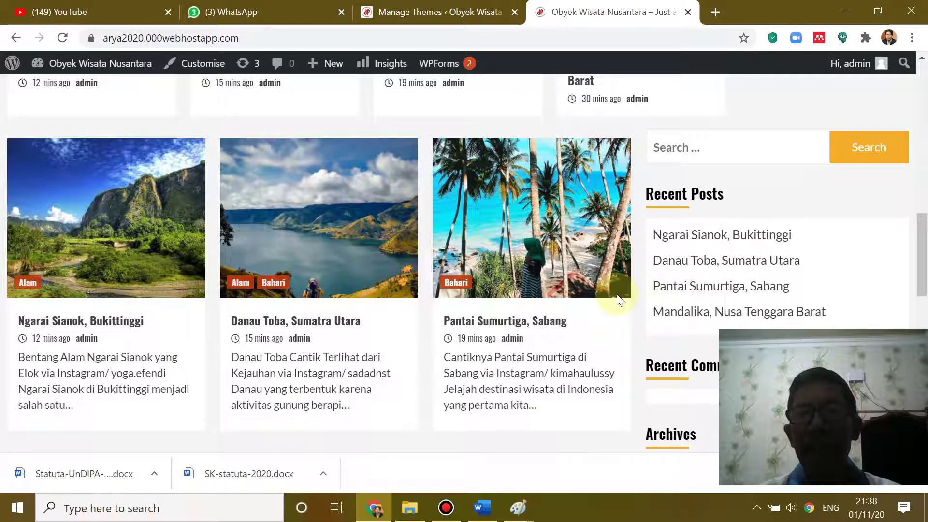
scroll(620, 301, "down", 3)
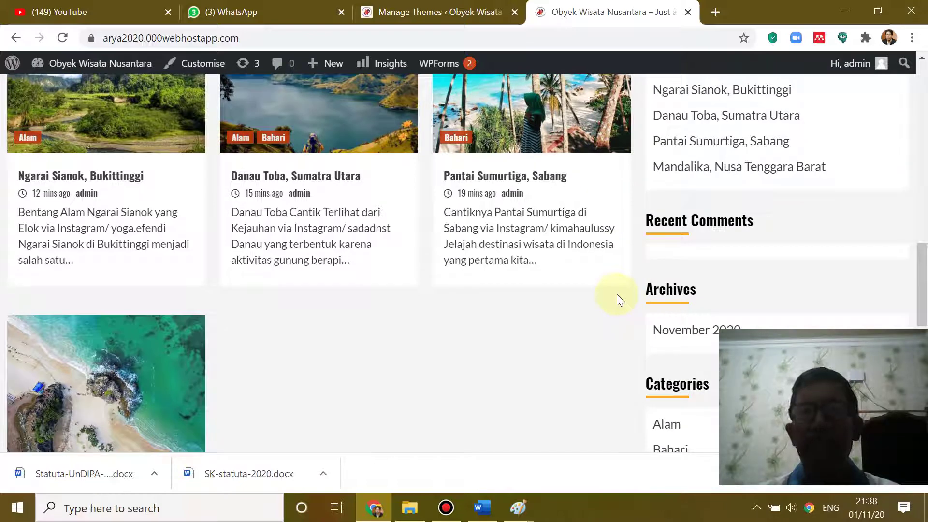
scroll(617, 299, "down", 3)
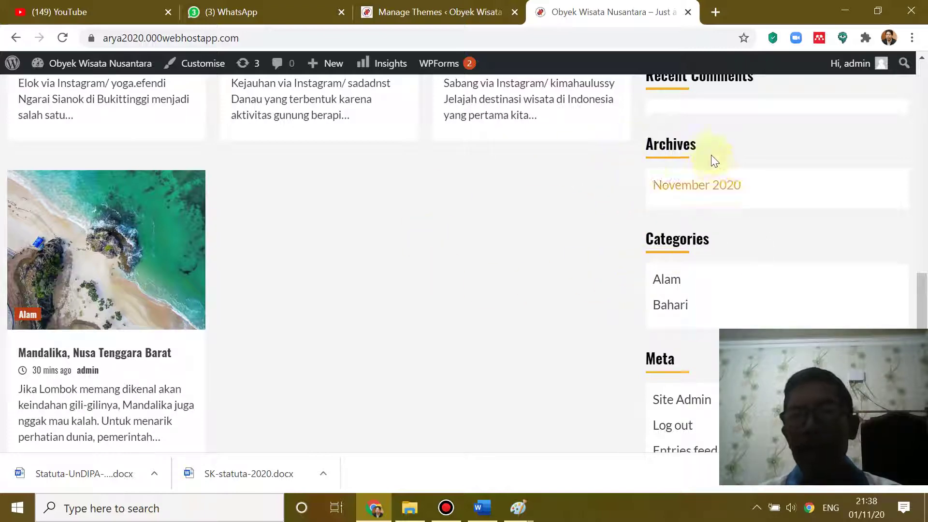
- Browse the November 2020 post archive, then go back to the Manage Themes page
left_click(681, 189)
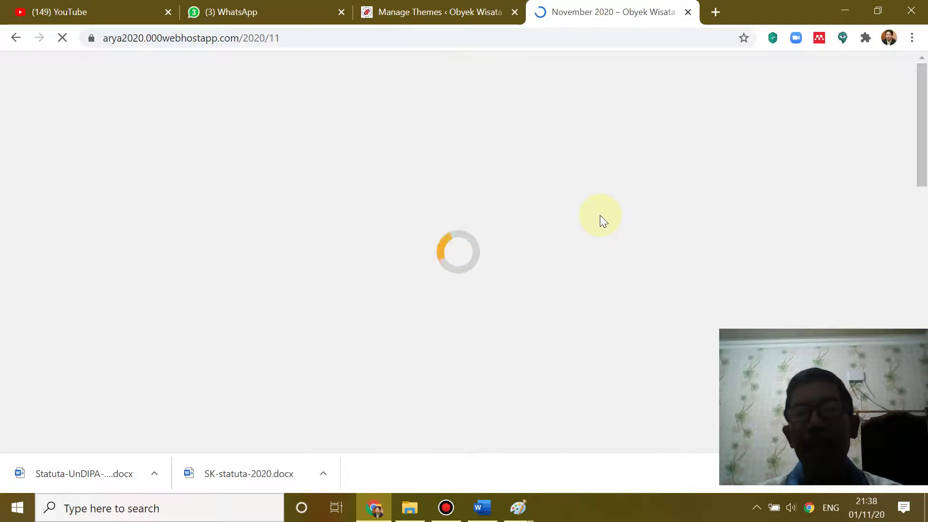
scroll(535, 234, "down", 7)
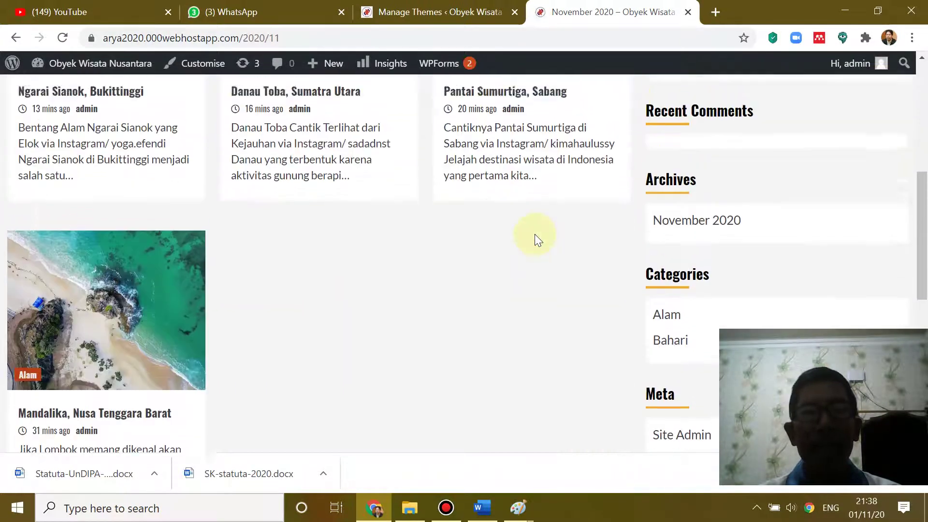
scroll(534, 234, "up", 4)
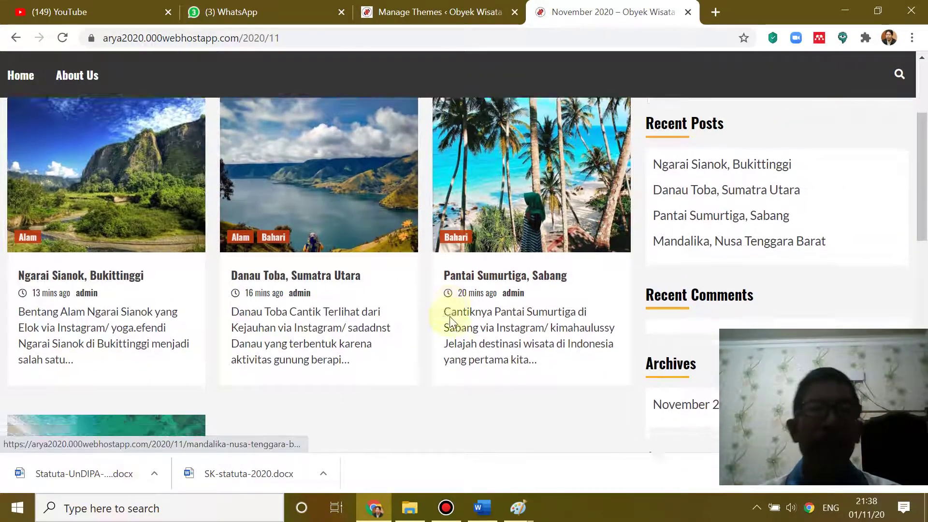
scroll(449, 316, "down", 10)
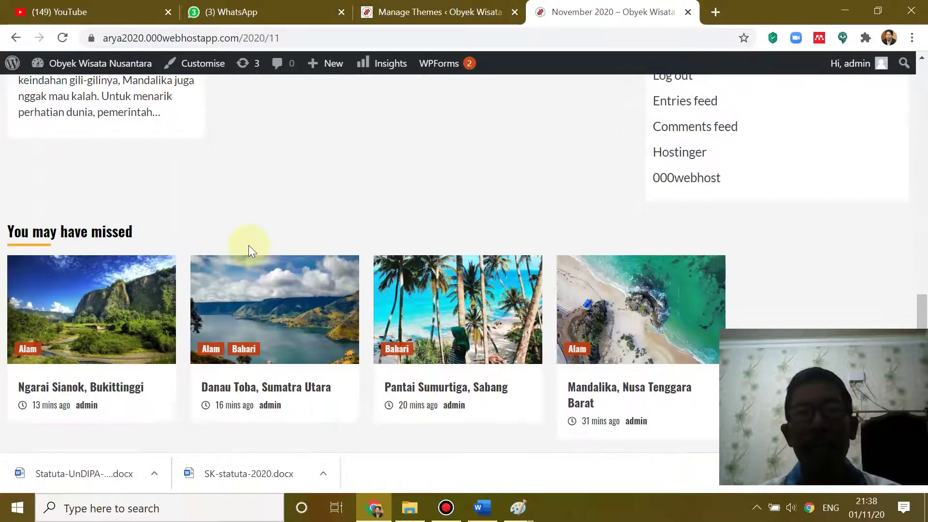
scroll(317, 222, "up", 3)
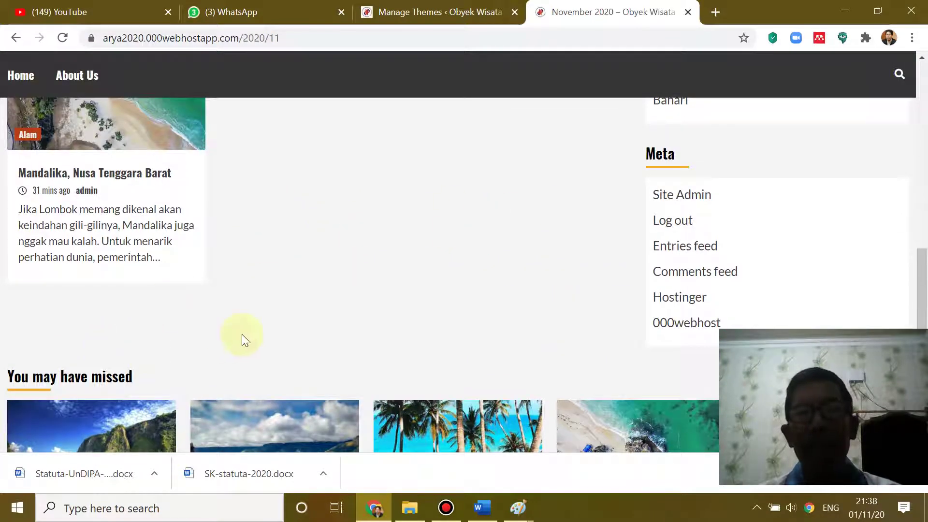
scroll(459, 316, "up", 3)
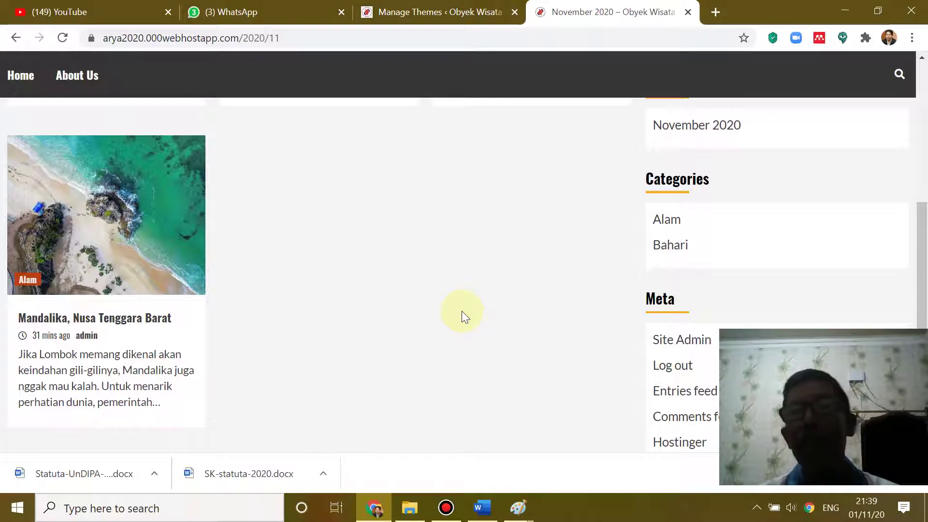
scroll(464, 315, "up", 3)
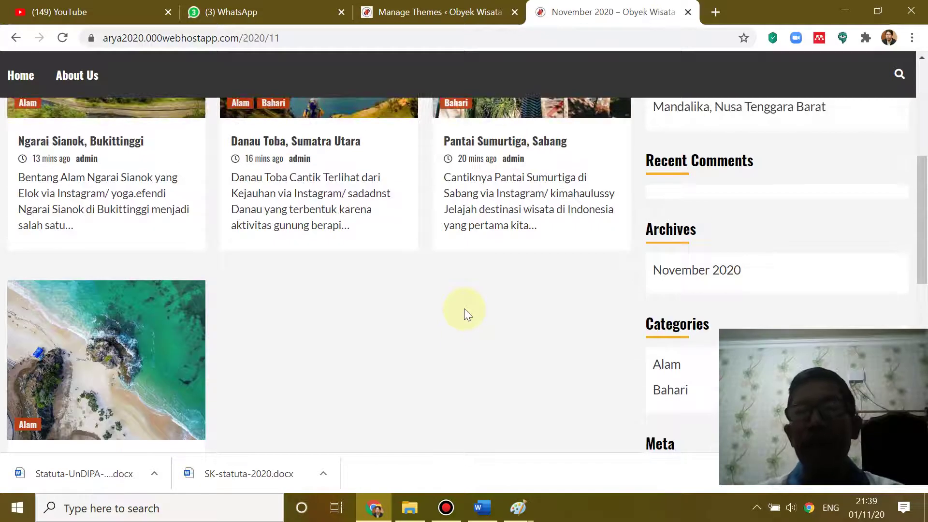
scroll(464, 315, "down", 3)
scroll(465, 310, "down", 3)
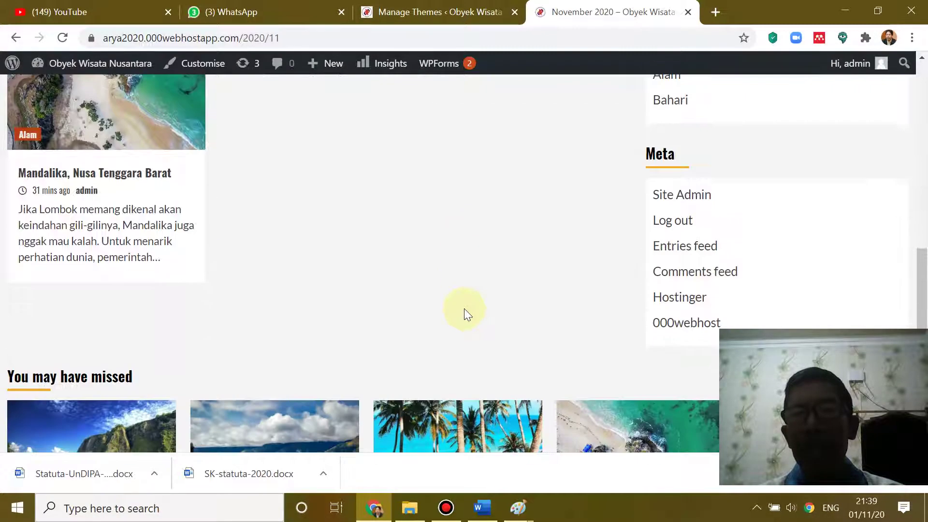
scroll(465, 309, "up", 4)
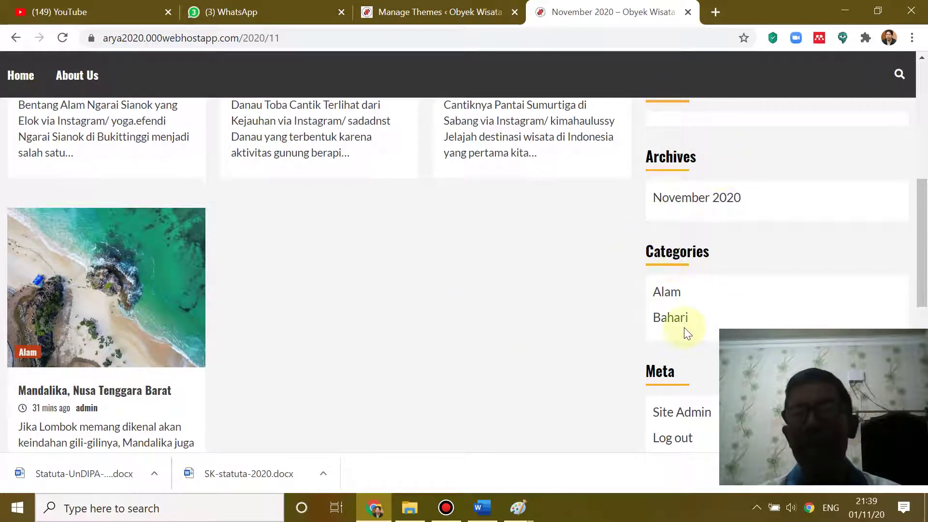
scroll(689, 322, "up", 3)
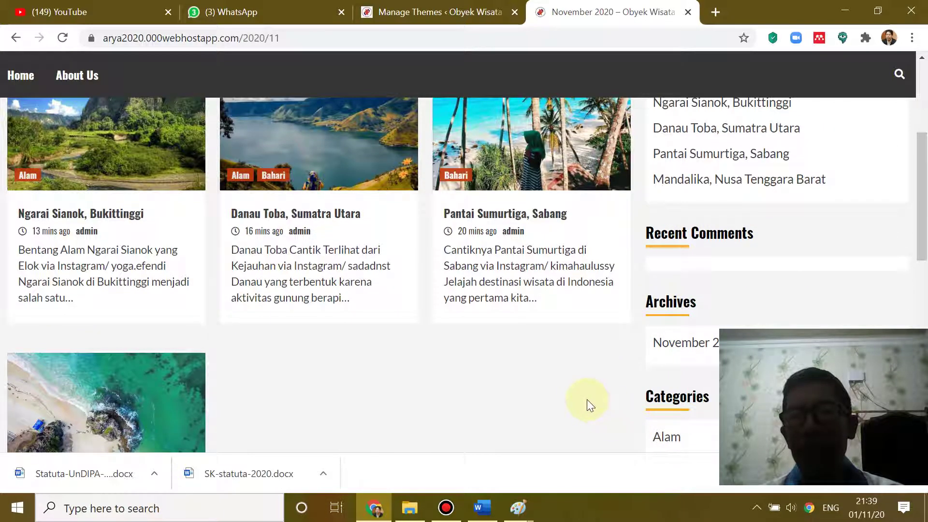
scroll(586, 399, "down", 3)
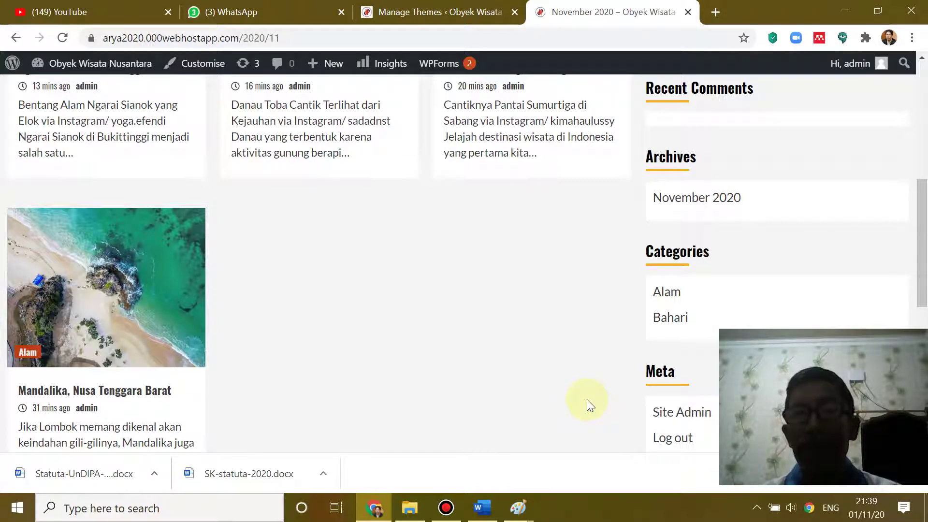
scroll(562, 327, "up", 2)
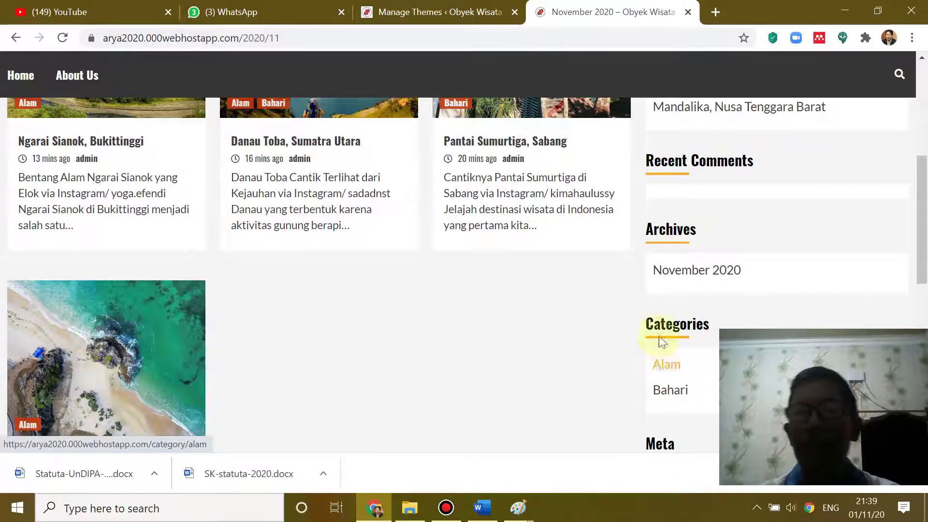
scroll(700, 274, "up", 3)
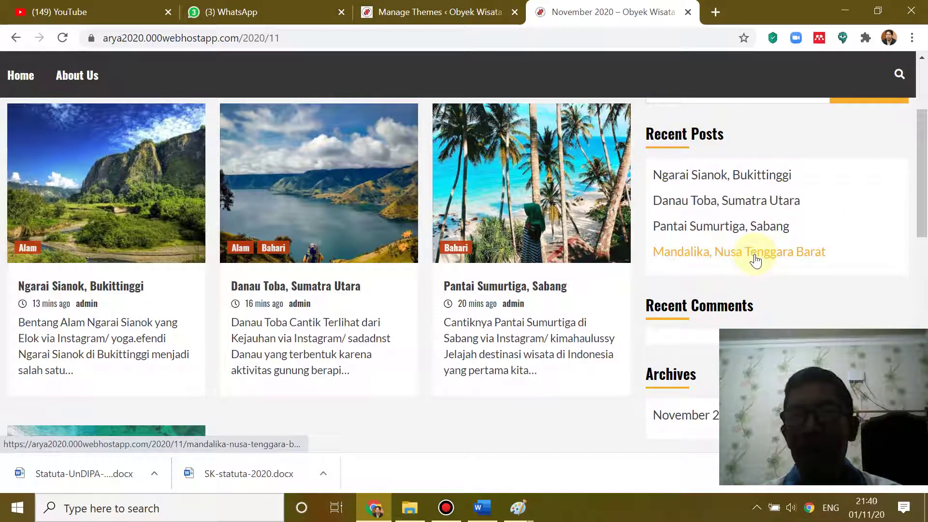
left_click(425, 5)
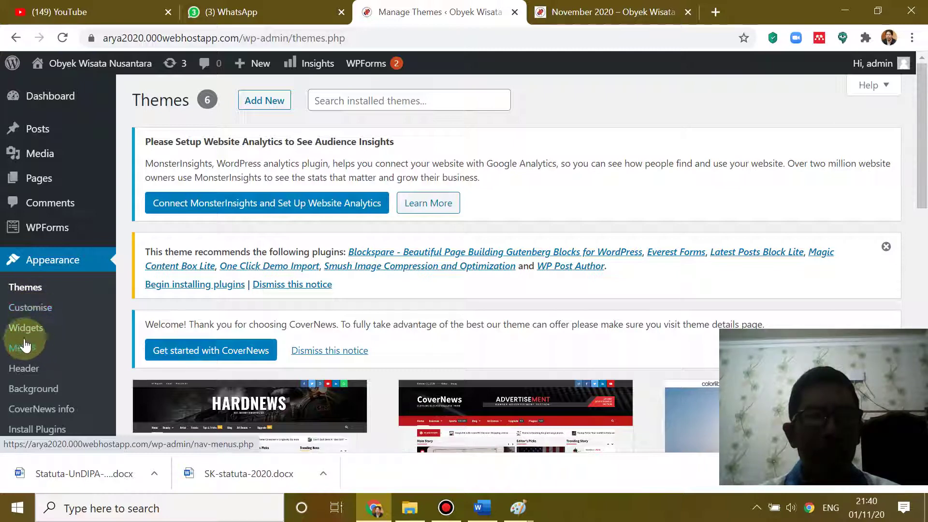
- In Widgets, drag the Calendar widget into the Main Sidebar and check where it landed
left_click(26, 331)
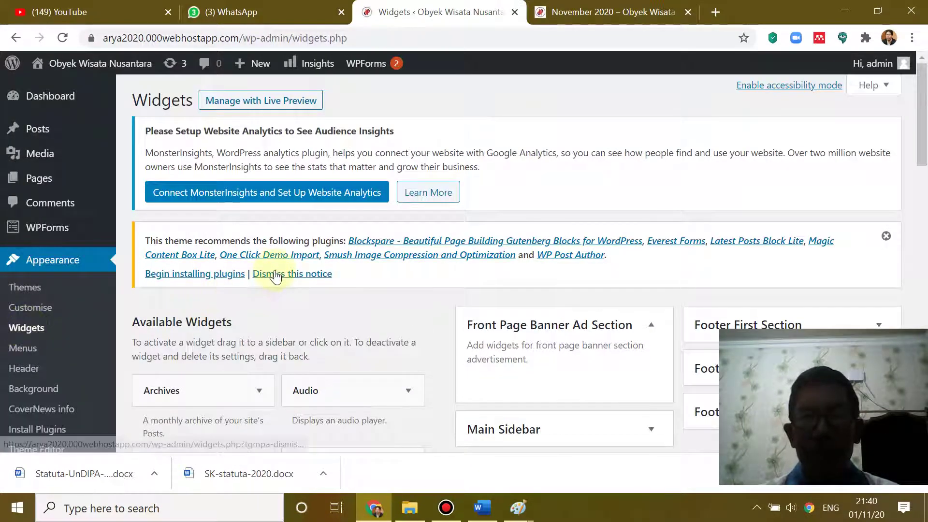
scroll(285, 247, "down", 5)
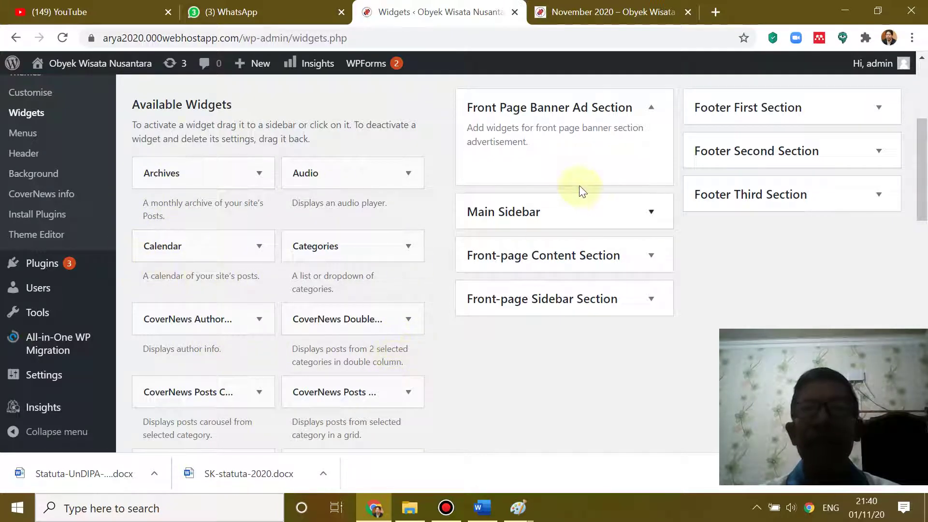
scroll(578, 199, "up", 1)
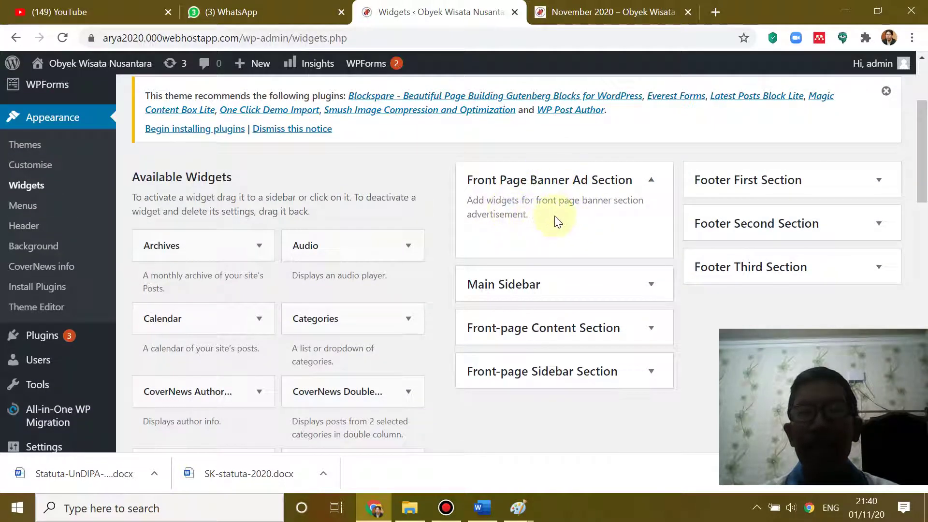
left_click_drag(155, 321, 618, 332)
scroll(633, 311, "down", 1)
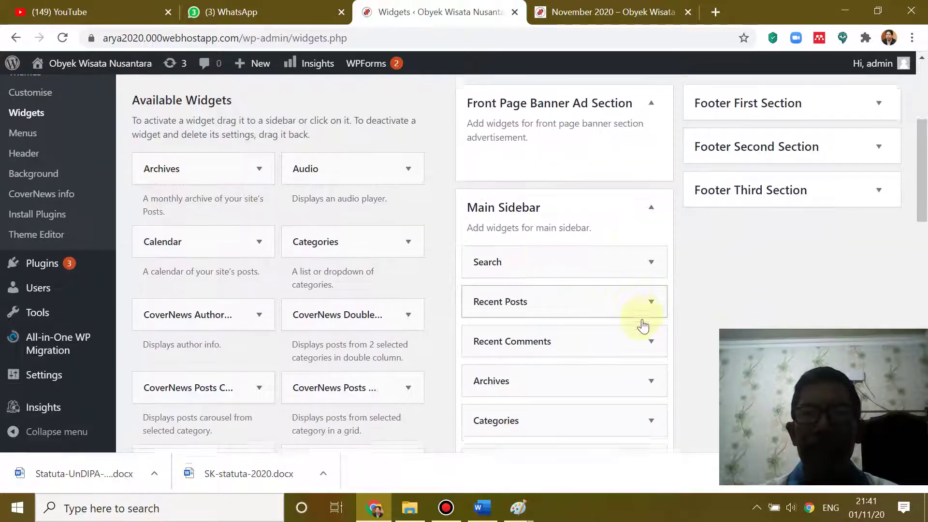
scroll(644, 325, "down", 2)
scroll(643, 324, "up", 1)
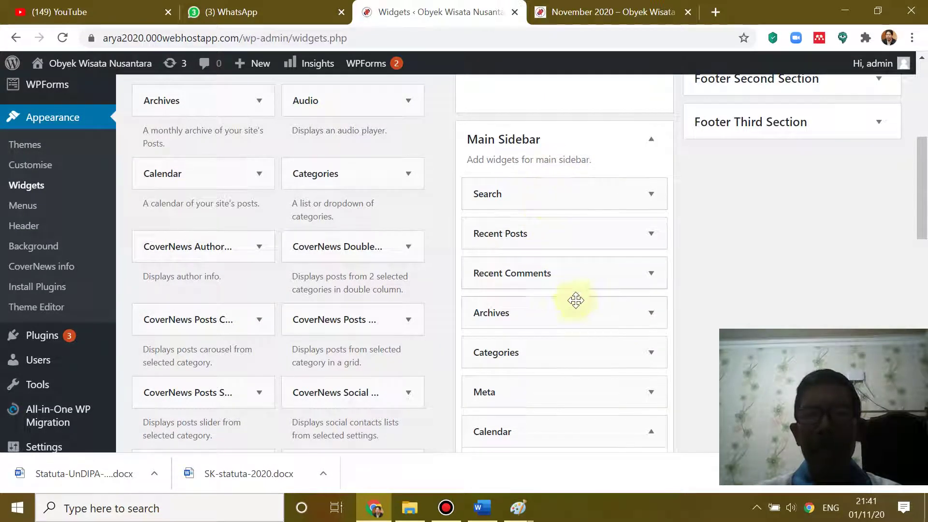
scroll(578, 304, "down", 2)
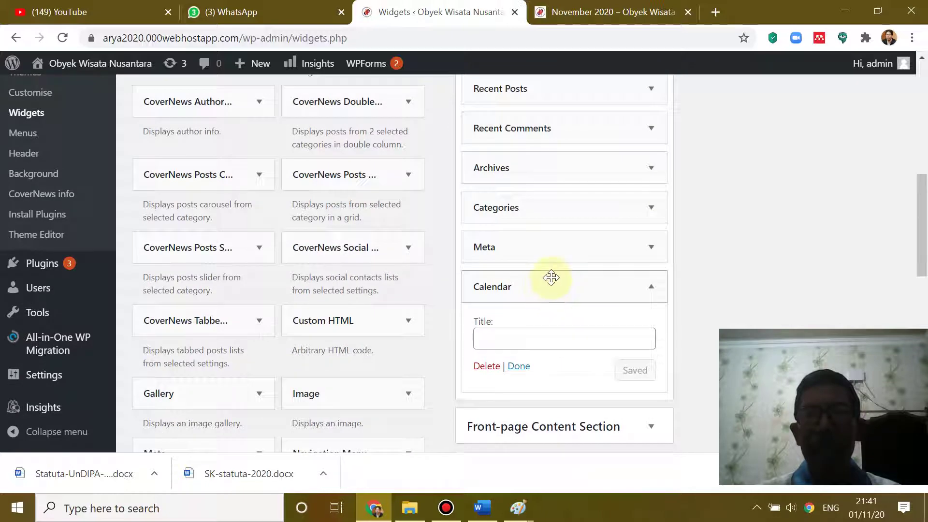
scroll(557, 285, "up", 1)
scroll(561, 333, "up", 1)
left_click_drag(553, 358, 553, 155)
- Check the live archive page and try its search box before returning to Widgets
left_click(598, 6)
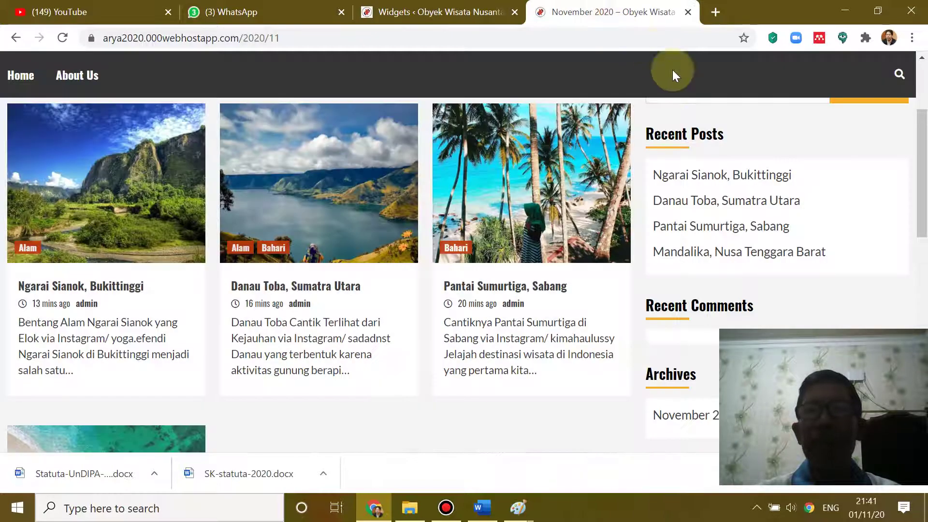
scroll(752, 167, "up", 5)
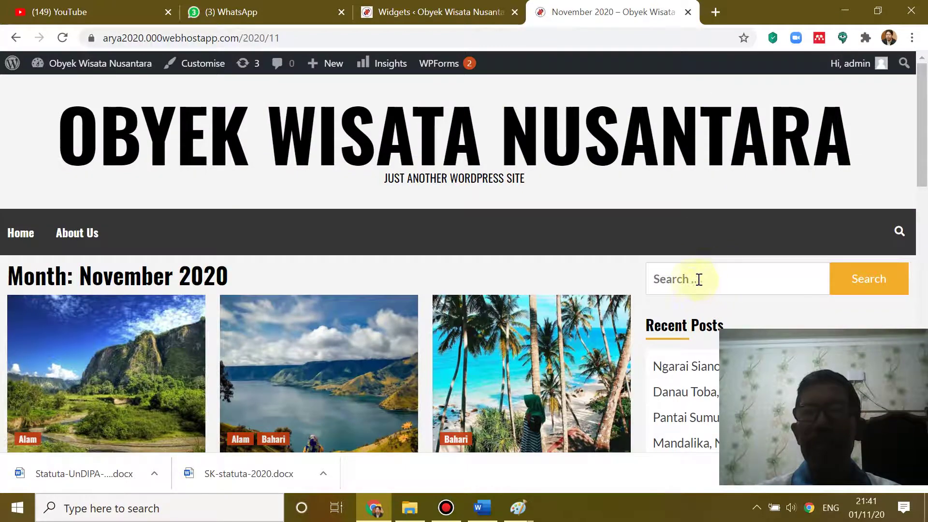
left_click(710, 279)
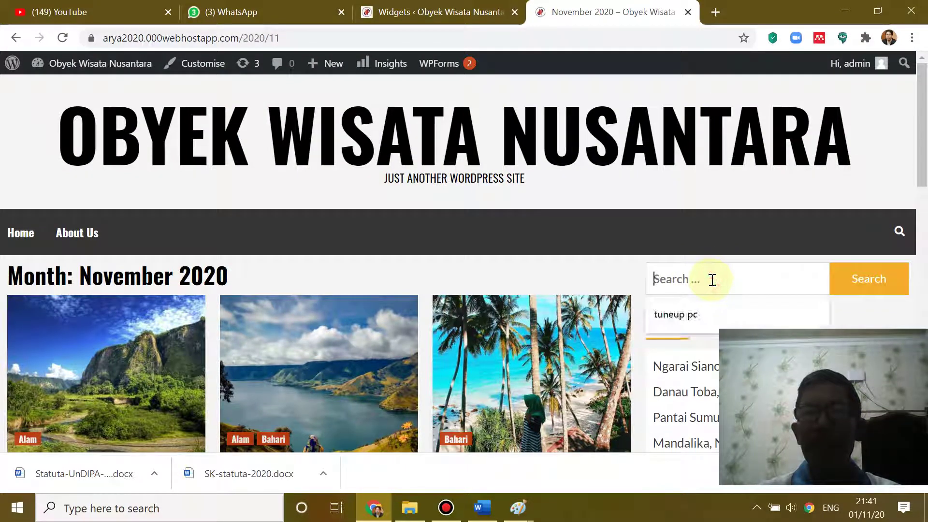
left_click(481, 7)
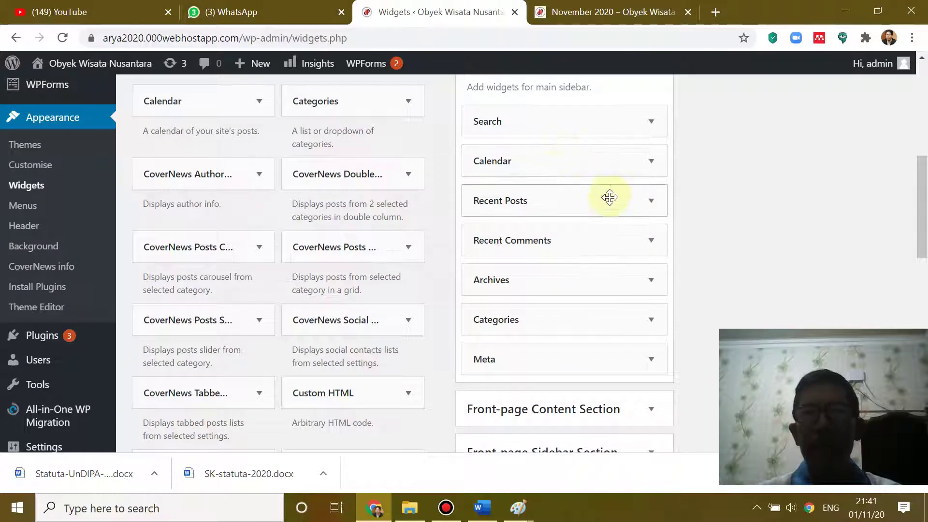
- Reposition the Calendar widget below Search, removing it and re-adding it to the Main Sidebar
left_click_drag(842, 196, 841, 203)
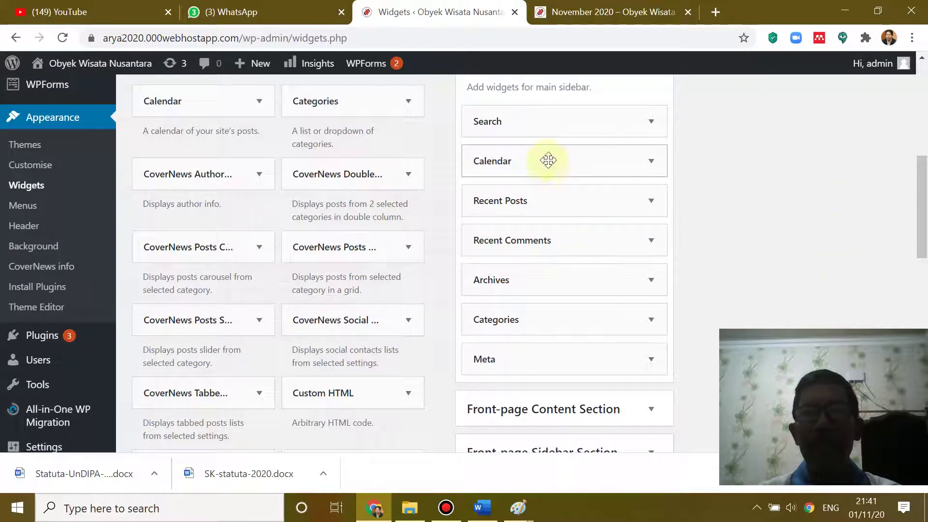
left_click_drag(546, 160, 309, 289)
scroll(580, 261, "up", 5)
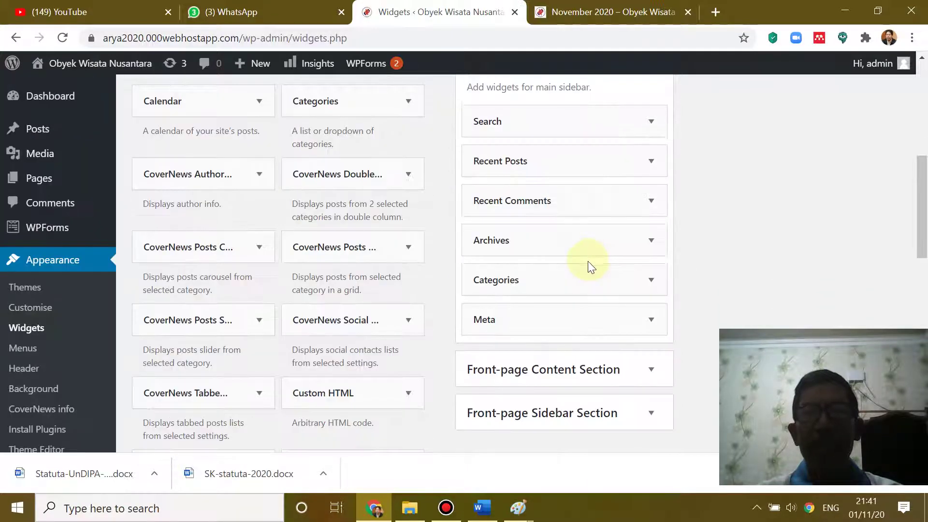
scroll(587, 261, "down", 3)
scroll(346, 307, "up", 5)
scroll(332, 314, "up", 3)
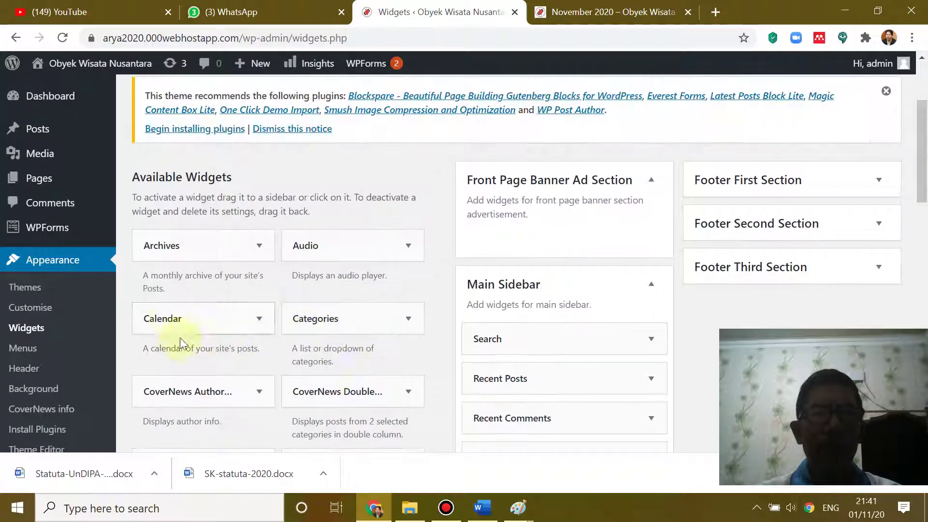
left_click_drag(165, 317, 498, 377)
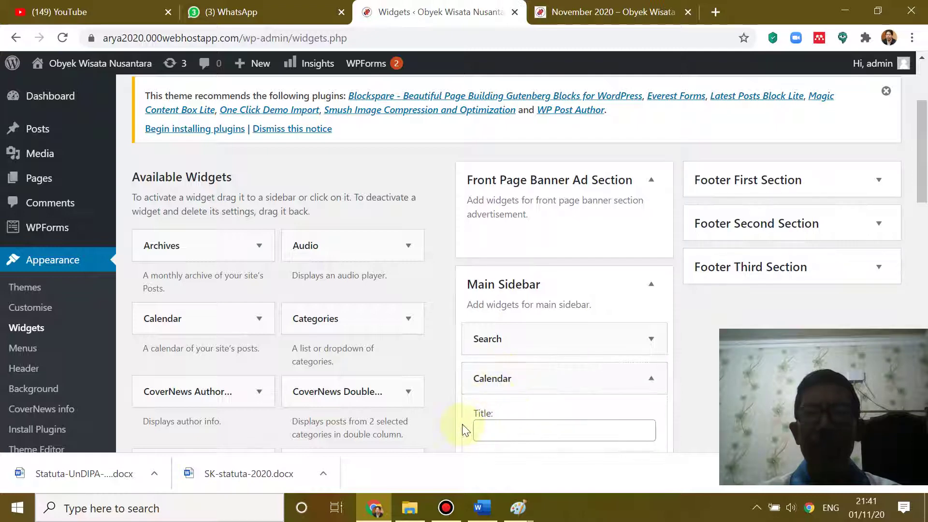
- Title the Calendar widget 'Calendar' and save it
scroll(409, 362, "down", 1)
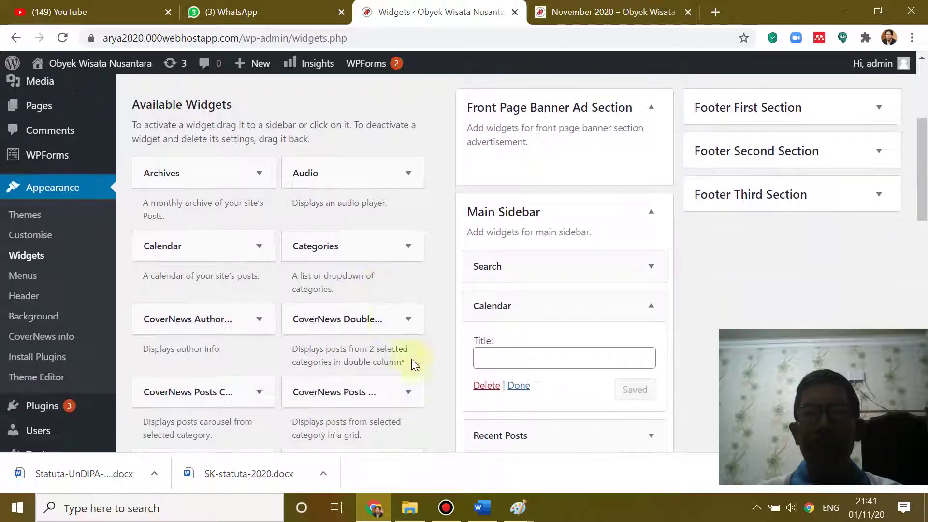
left_click(523, 362)
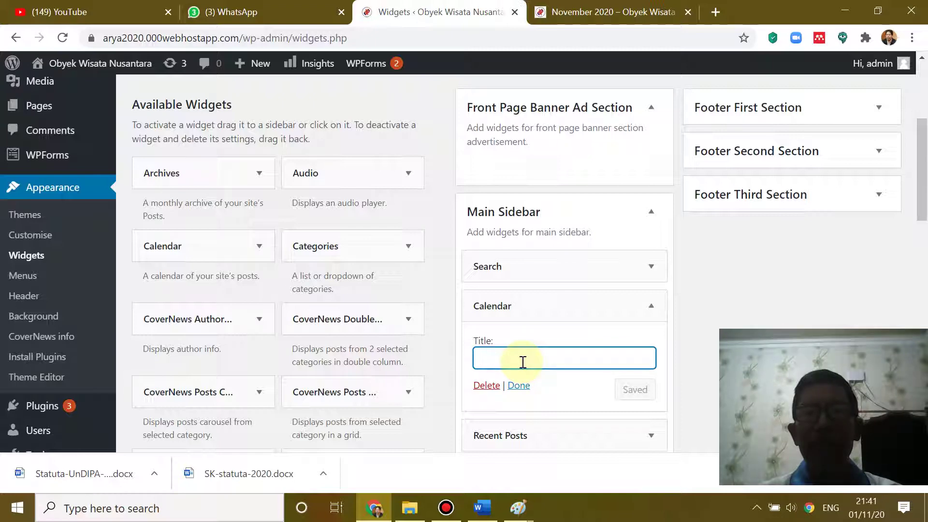
type("Ca")
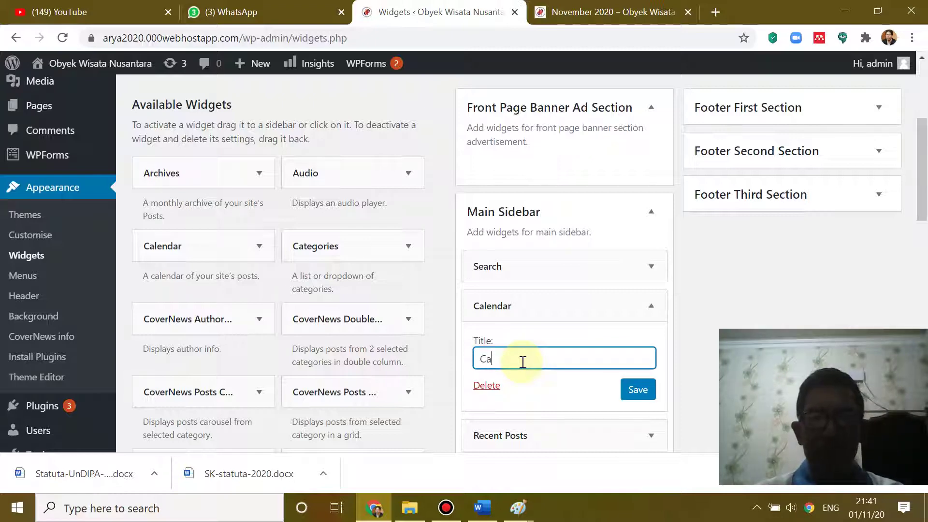
type("lendar")
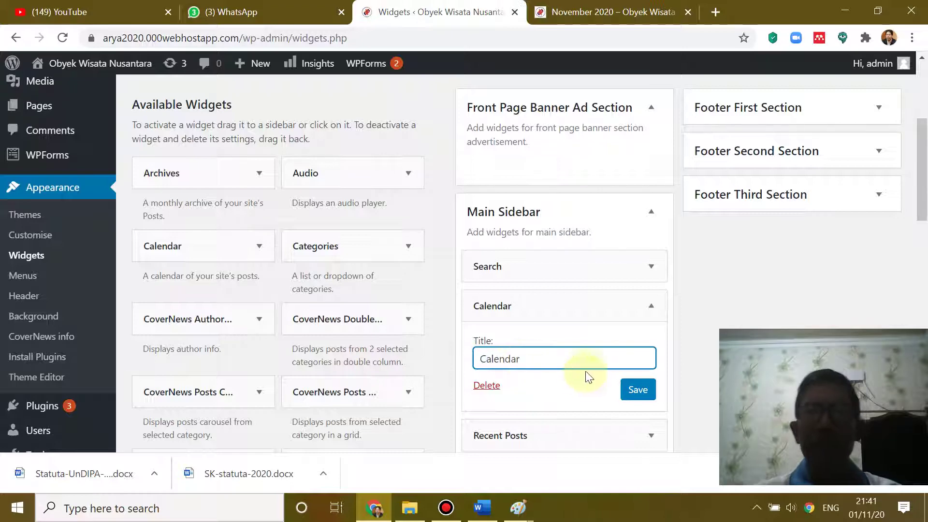
left_click(639, 390)
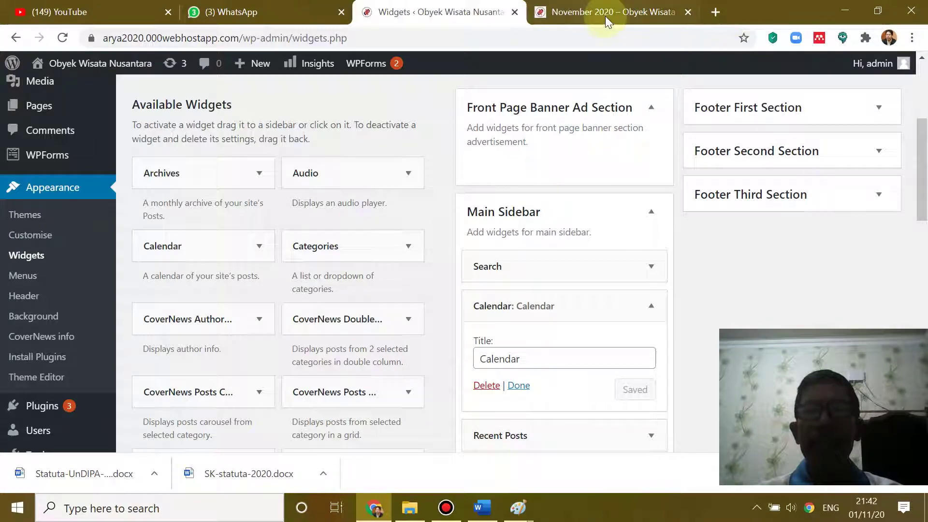
left_click(606, 16)
scroll(673, 191, "down", 5)
scroll(725, 199, "up", 2)
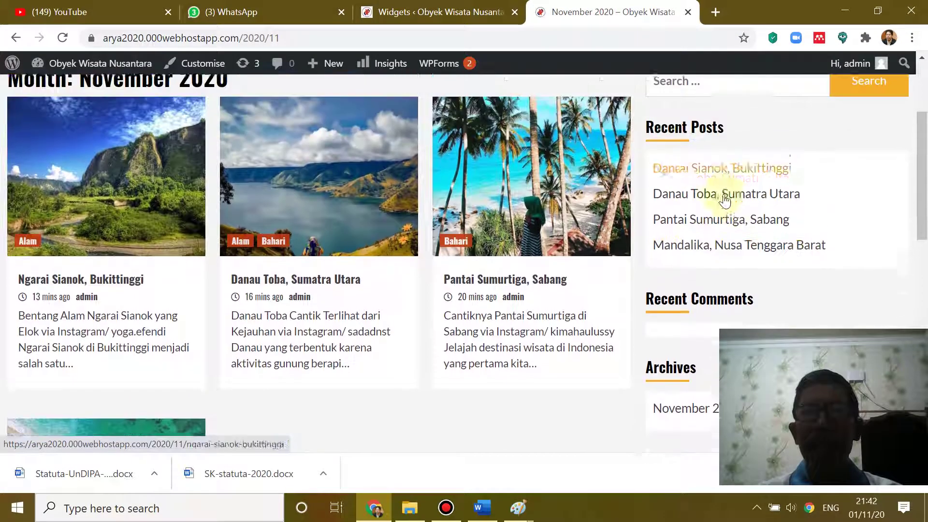
scroll(725, 199, "up", 3)
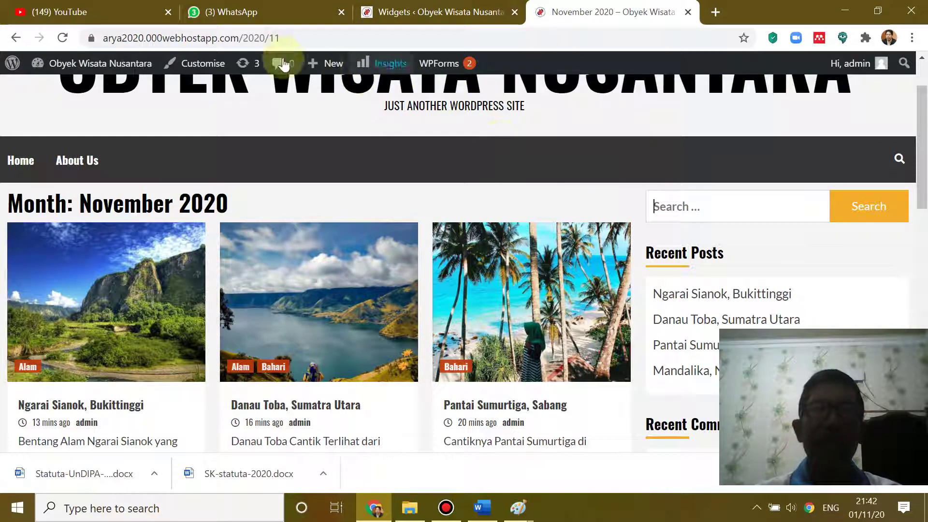
left_click(64, 38)
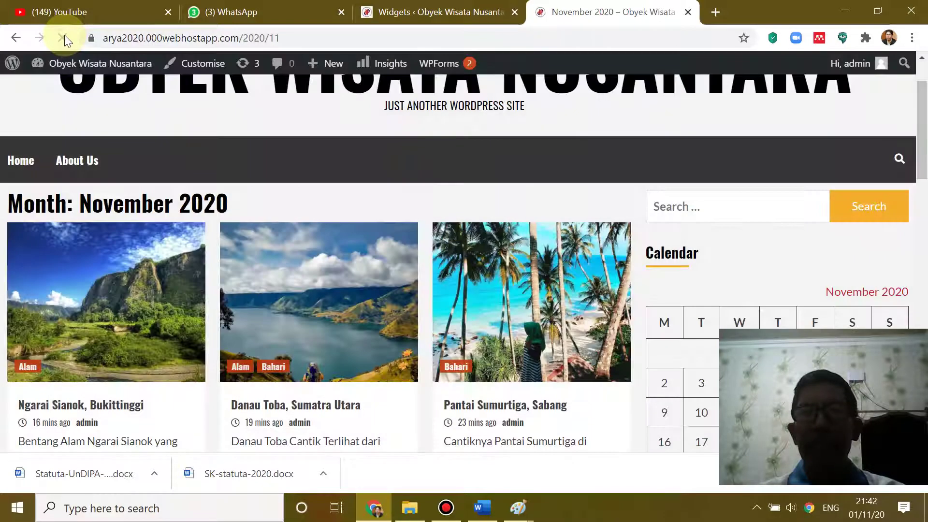
scroll(543, 180, "down", 4)
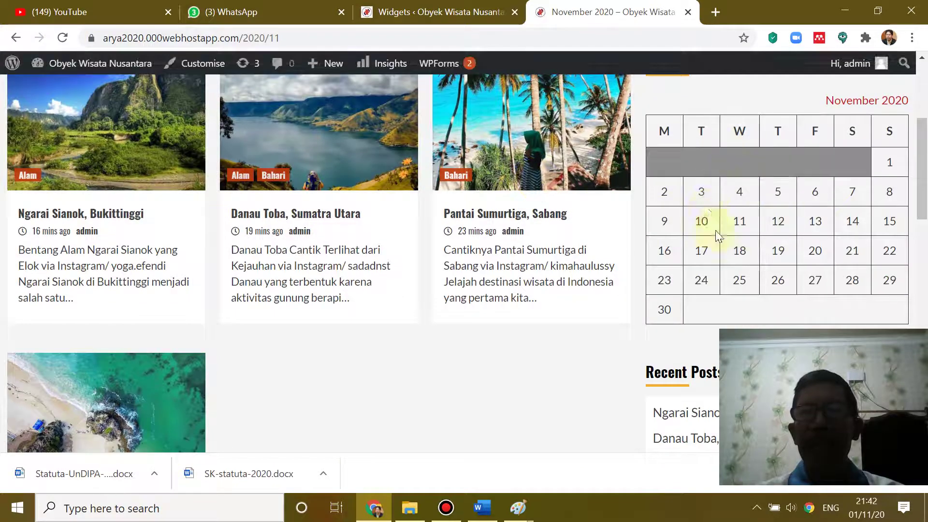
scroll(758, 218, "up", 3)
scroll(759, 227, "down", 2)
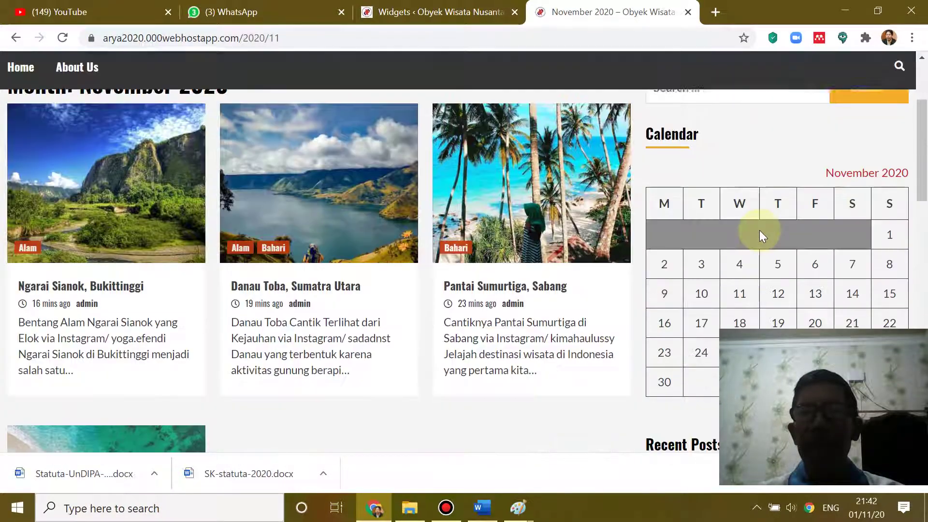
left_click(457, 11)
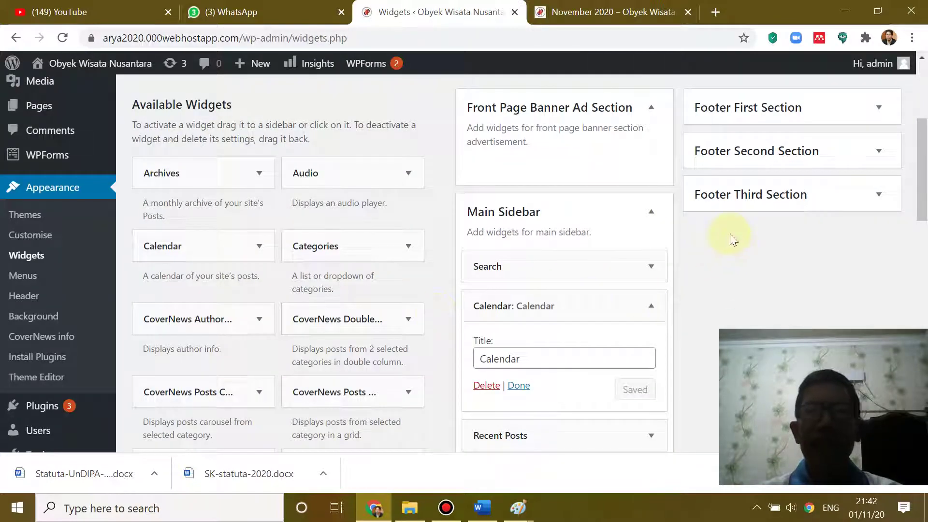
- Drag the Calendar widget out of the Main Sidebar into Available Widgets
scroll(729, 233, "up", 2)
scroll(641, 330, "down", 2)
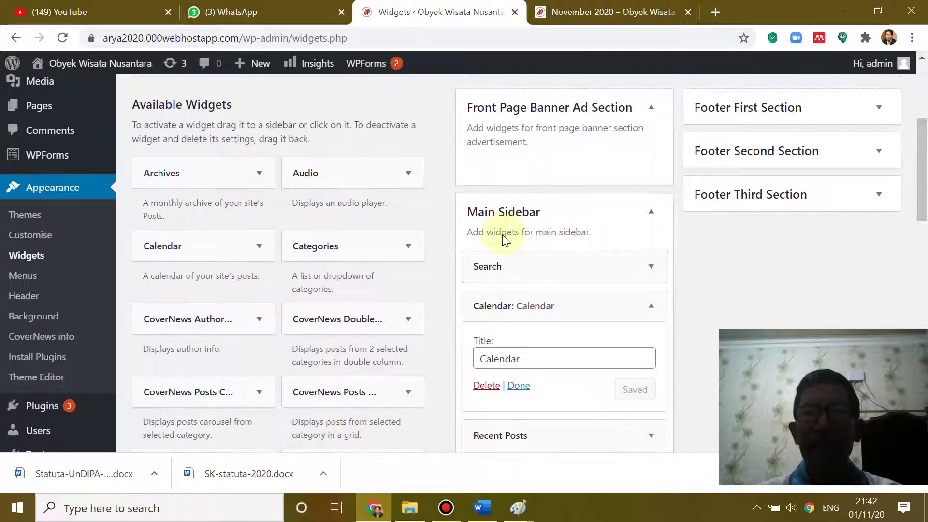
scroll(614, 261, "down", 2)
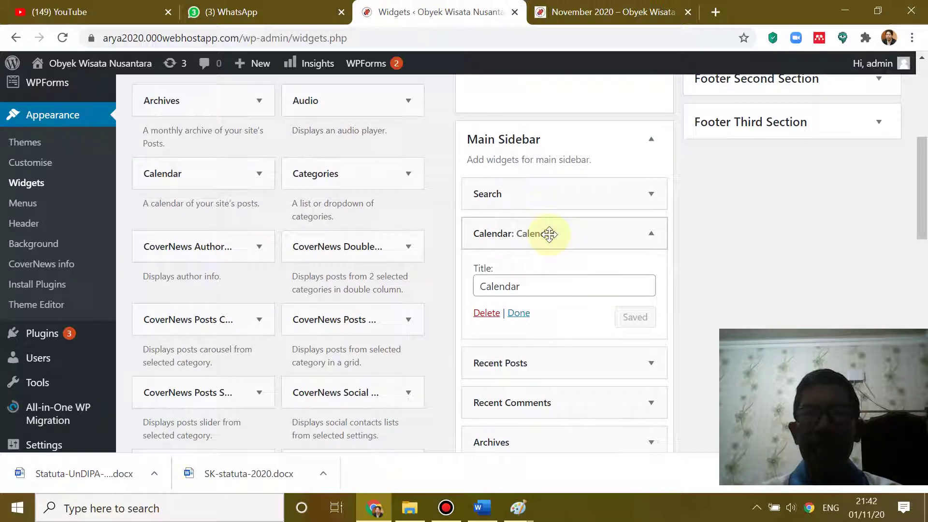
left_click_drag(550, 234, 347, 292)
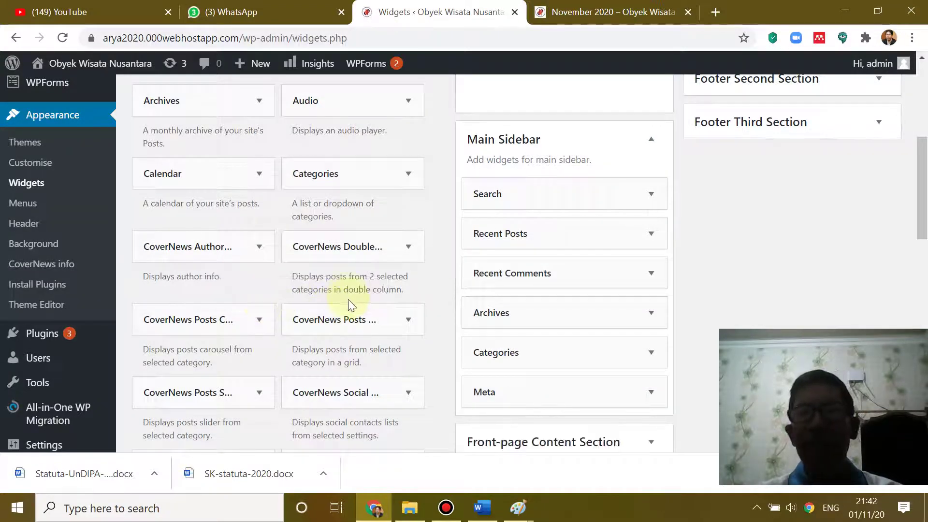
- Reload the live archive to confirm the calendar is gone, then go back to Widgets
left_click(578, 11)
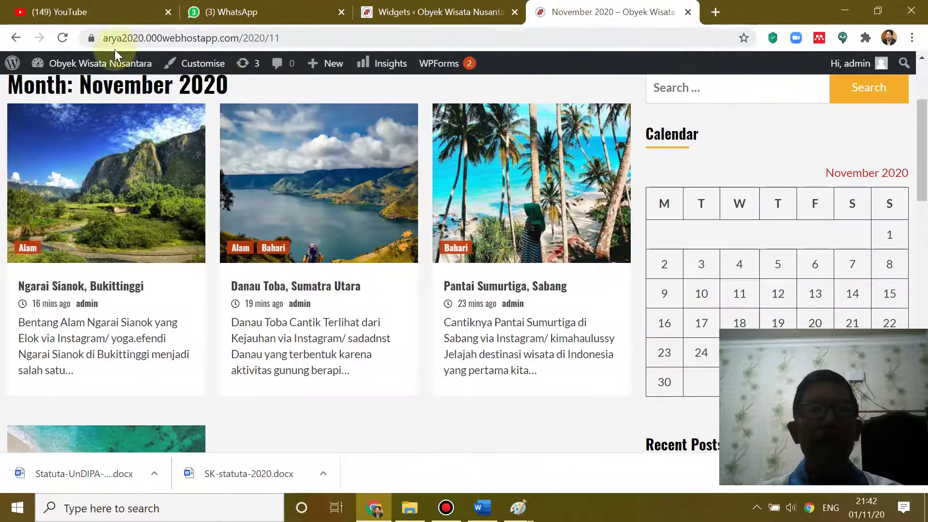
left_click(63, 38)
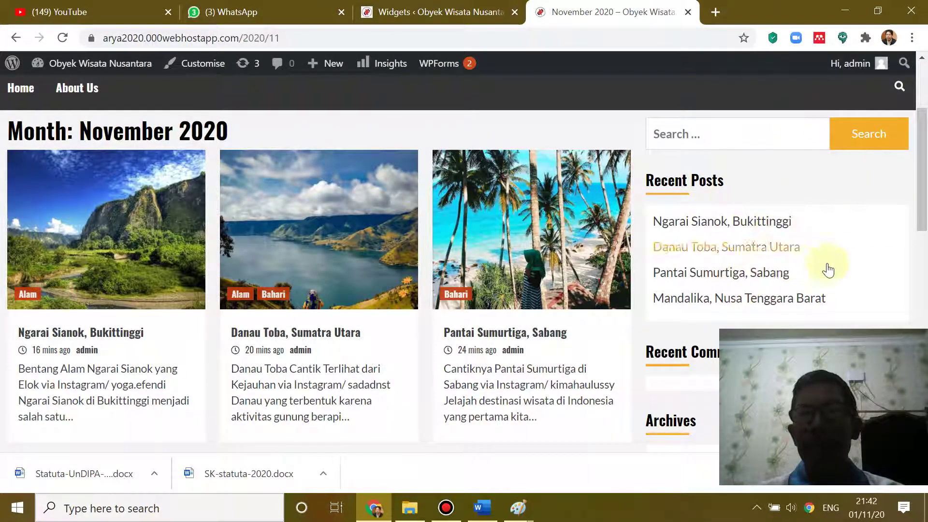
scroll(771, 237, "down", 4)
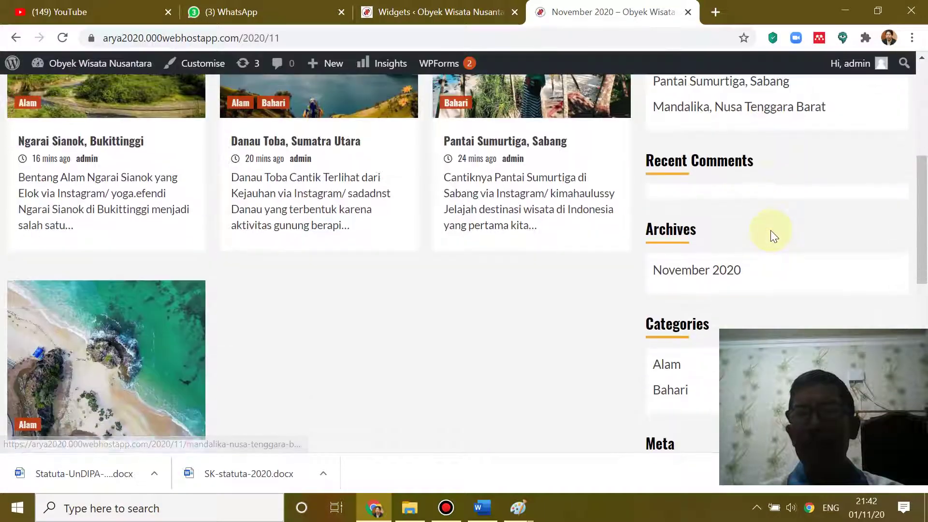
scroll(771, 237, "up", 3)
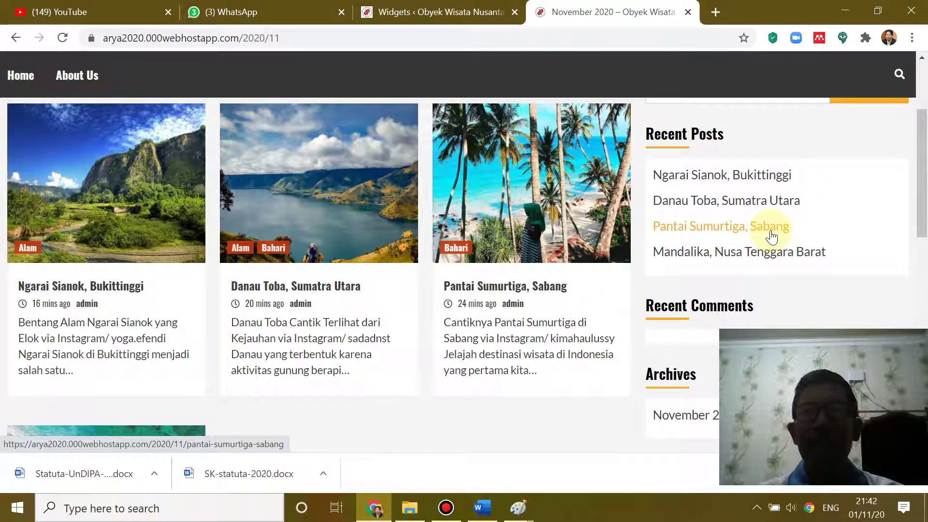
scroll(771, 236, "down", 2)
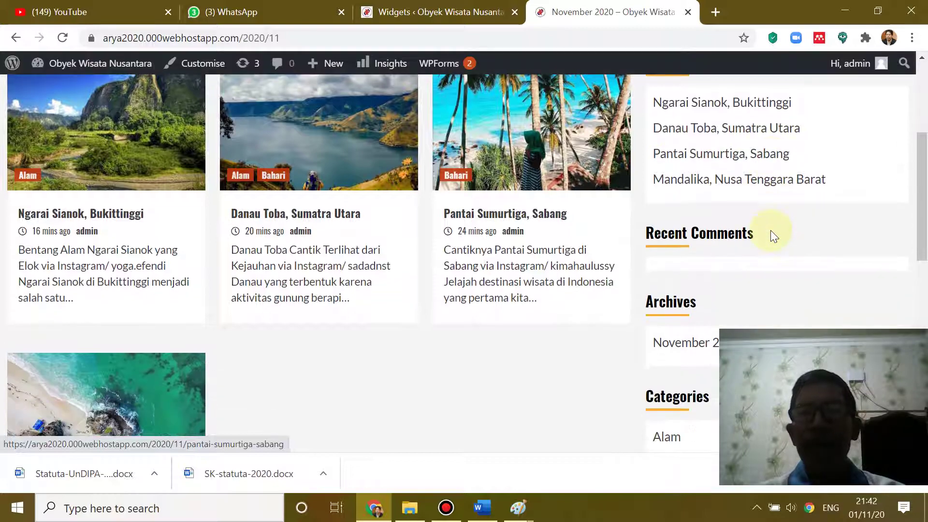
scroll(771, 236, "down", 2)
scroll(716, 241, "down", 3)
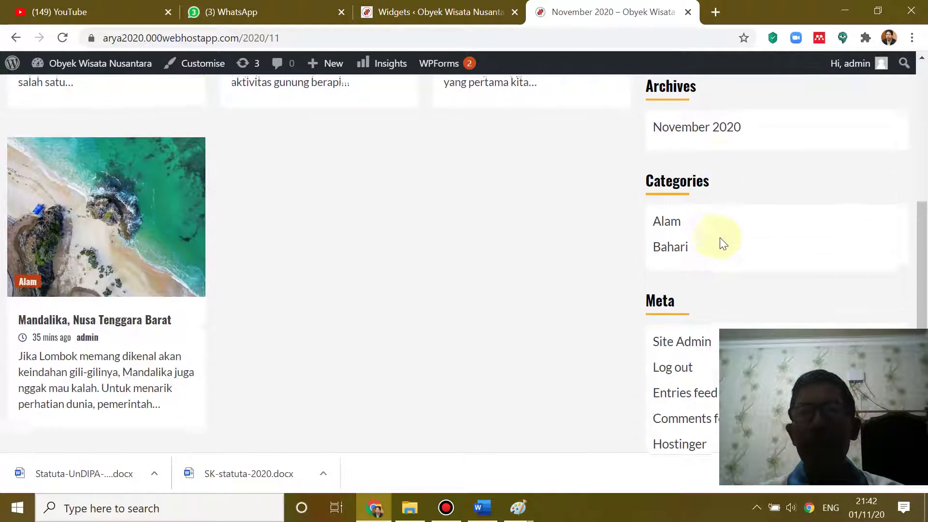
scroll(744, 228, "down", 2)
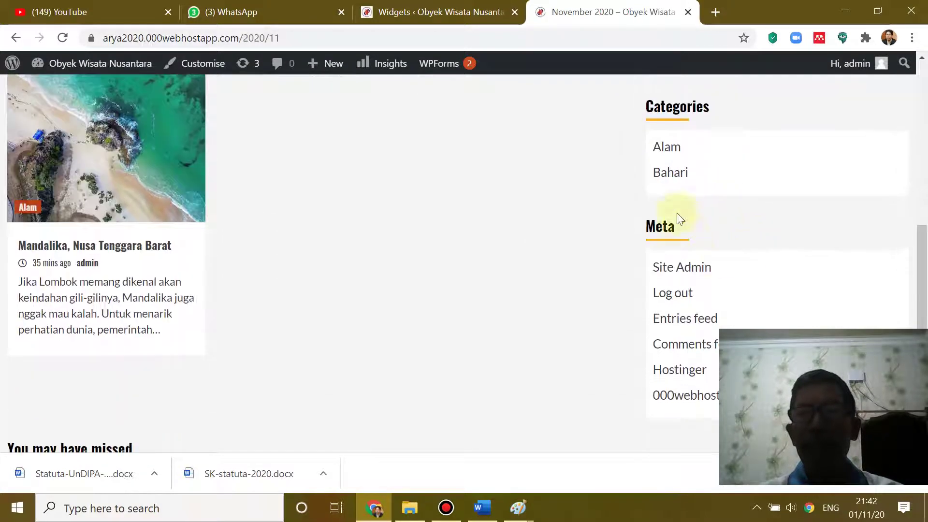
scroll(731, 239, "down", 2)
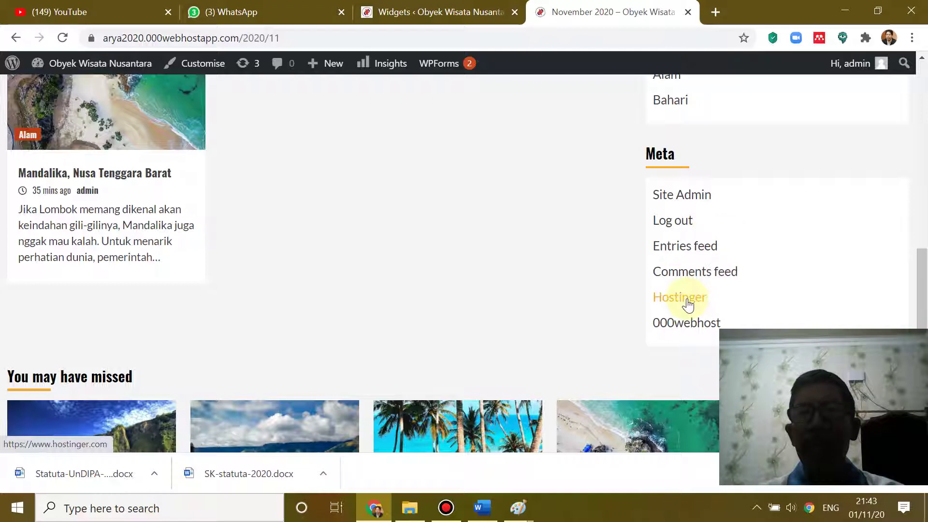
left_click(448, 15)
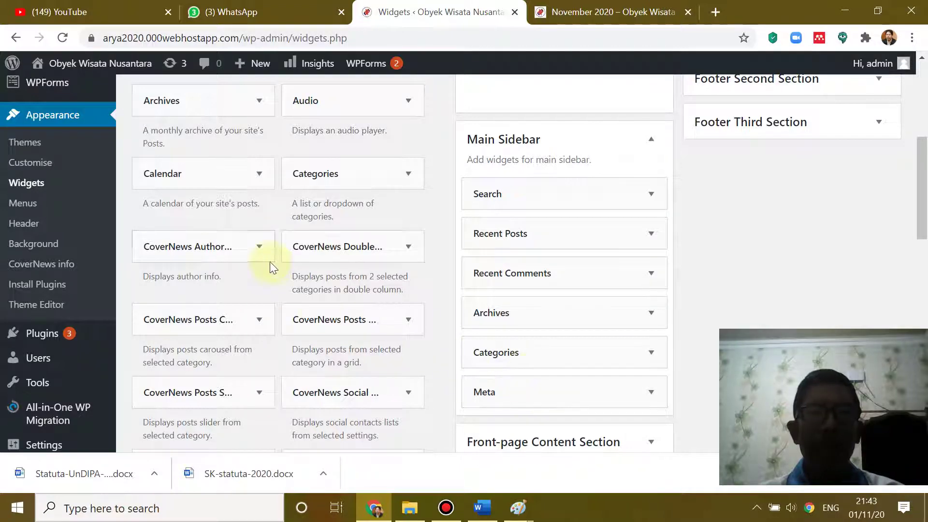
- Scroll the Widgets page, then switch to the live November 2020 archive showing its Meta links
scroll(270, 267, "down", 3)
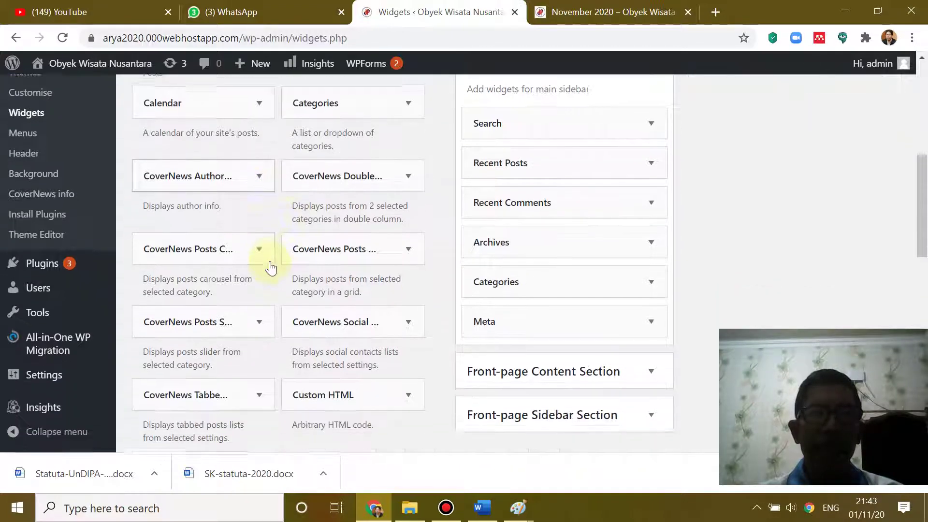
scroll(270, 267, "up", 2)
scroll(270, 268, "up", 3)
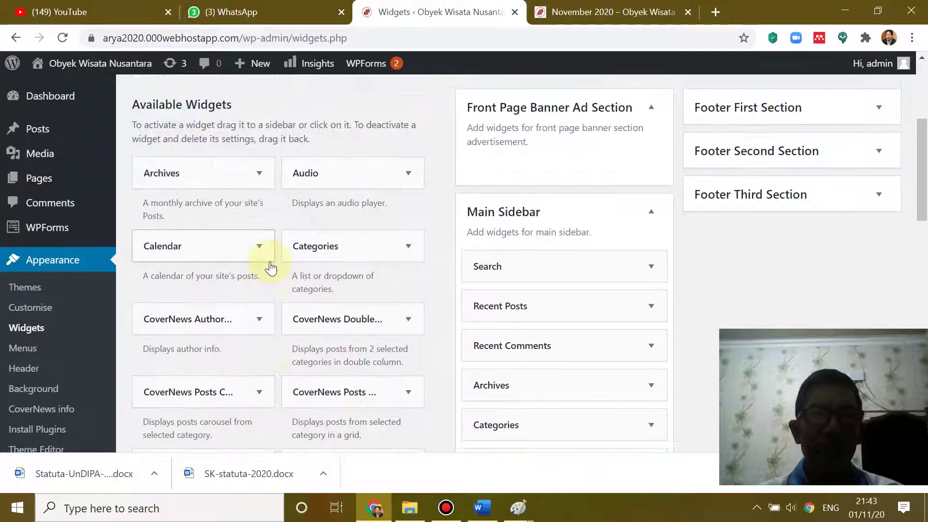
scroll(271, 268, "down", 7)
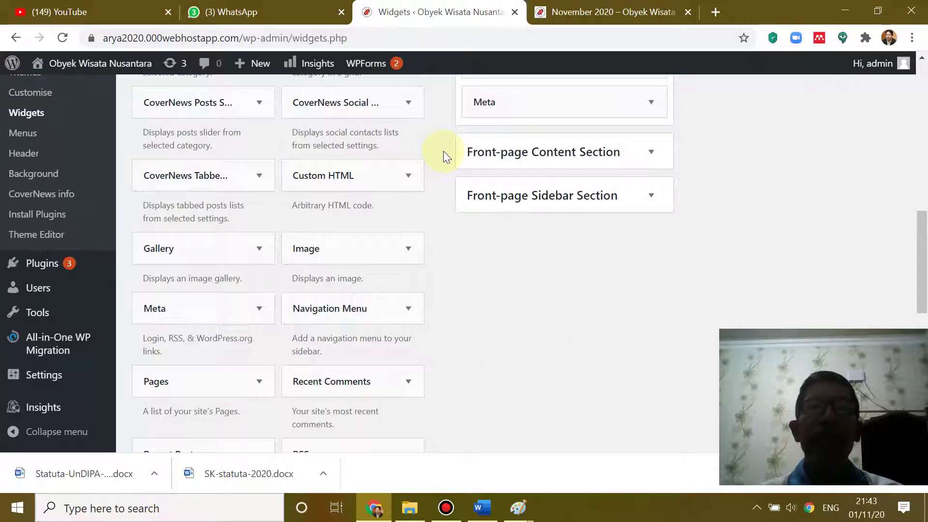
left_click(613, 12)
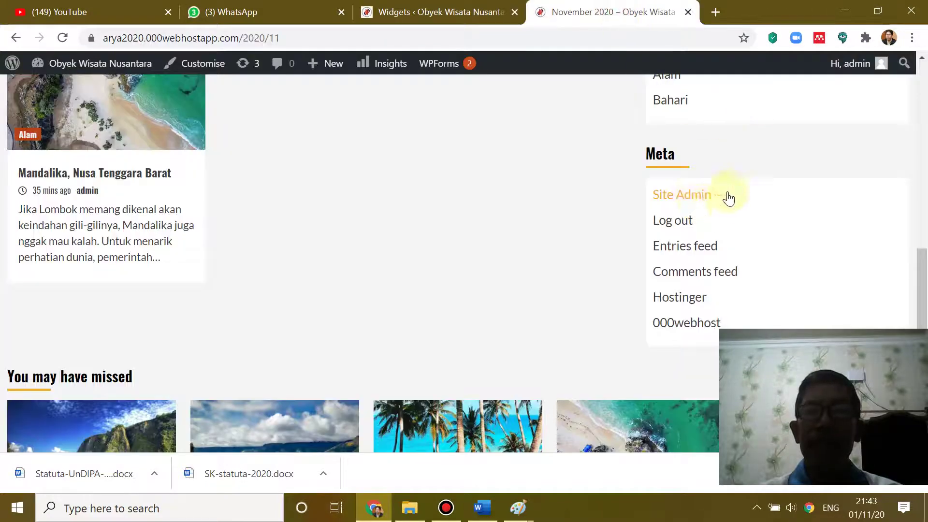